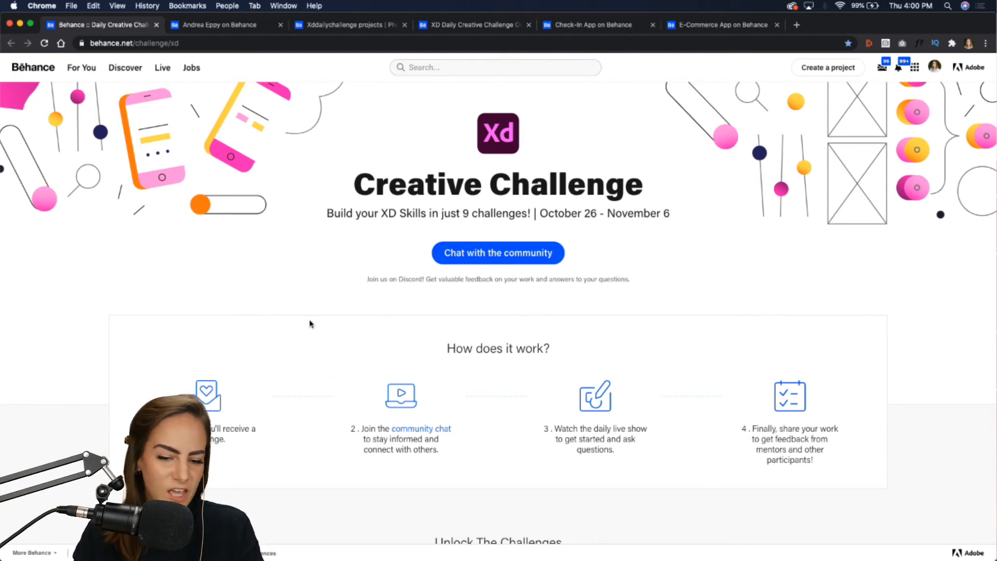
Step: Look through the XD challenge list, view the starter files page of the Interactive Decorations challenge, and close that page
{"action": "scroll", "coordinate": [310, 325], "scroll_direction": "down", "scroll_amount": 3}
{"action": "scroll", "coordinate": [310, 324], "scroll_direction": "down", "scroll_amount": 10}
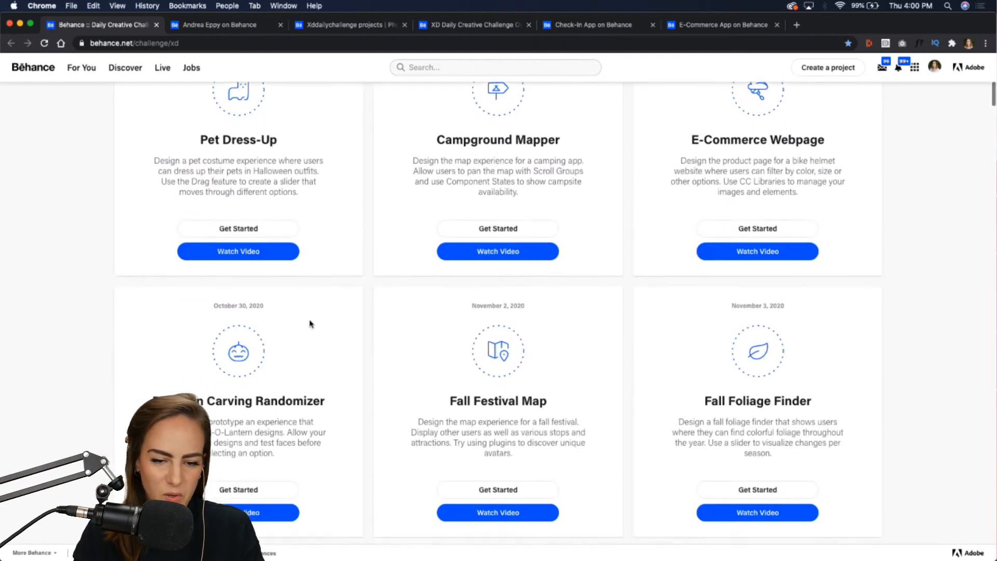
{"action": "scroll", "coordinate": [310, 324], "scroll_direction": "down", "scroll_amount": 4}
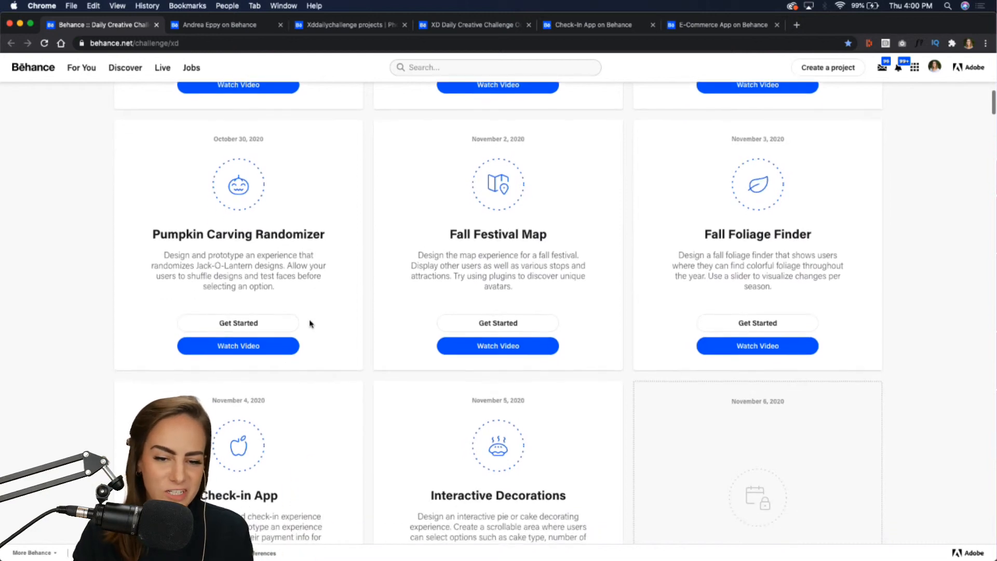
{"action": "scroll", "coordinate": [310, 324], "scroll_direction": "down", "scroll_amount": 1}
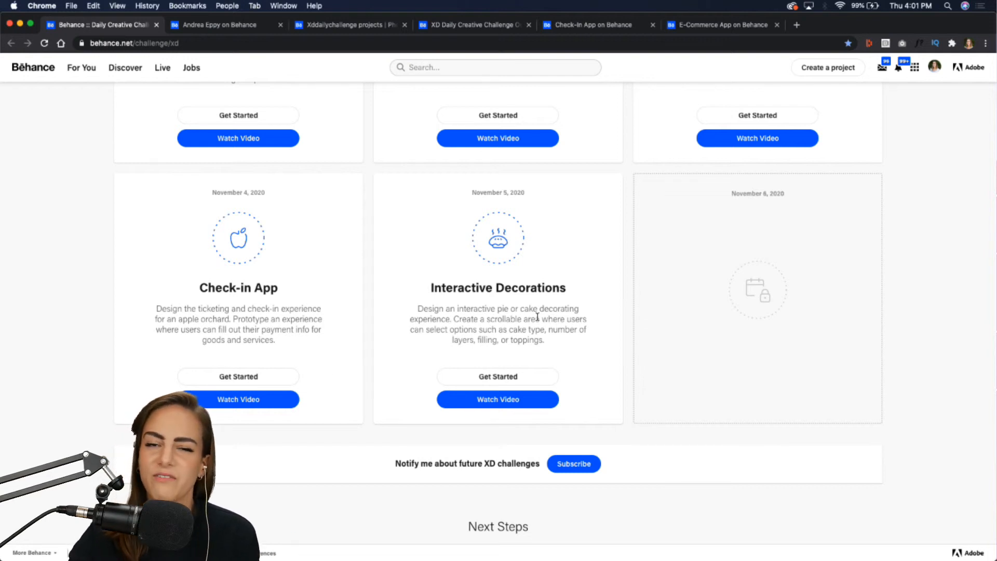
{"action": "left_click", "coordinate": [506, 378]}
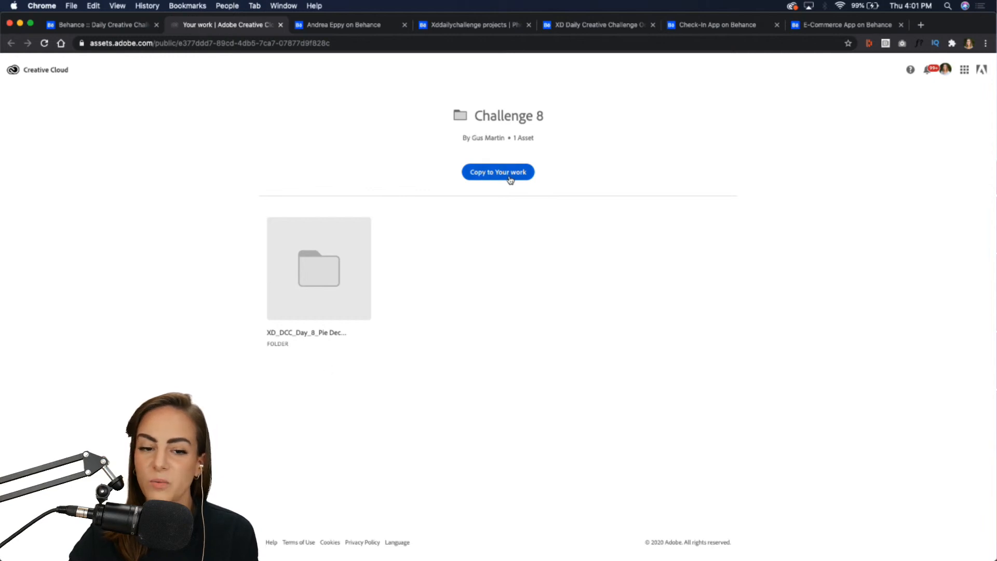
{"action": "left_click", "coordinate": [280, 25]}
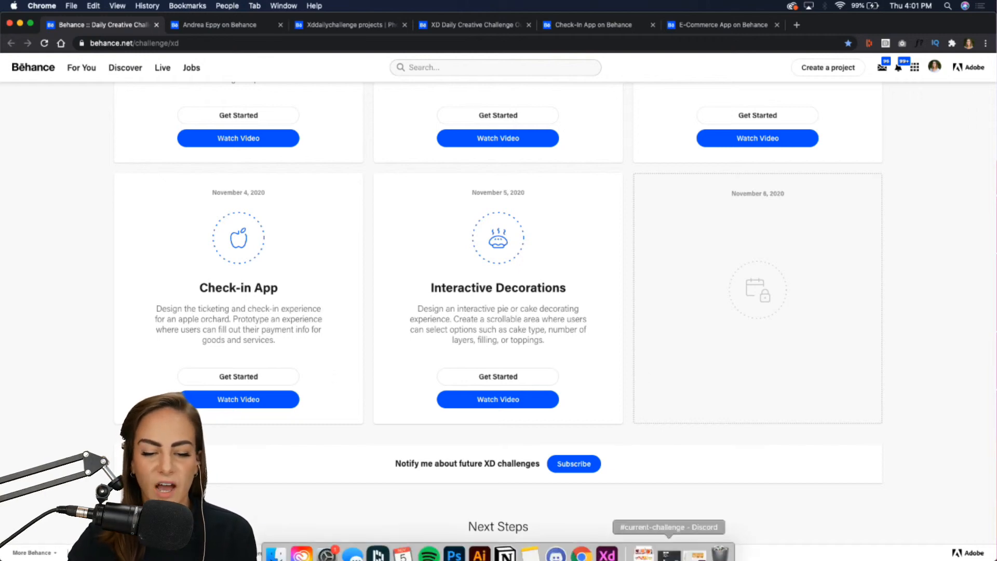
Step: Switch to Adobe XD and open a preview of the Apple Pie artboard in the Pie Decorating document, placing the preview window mid-canvas
{"action": "left_click", "coordinate": [619, 546]}
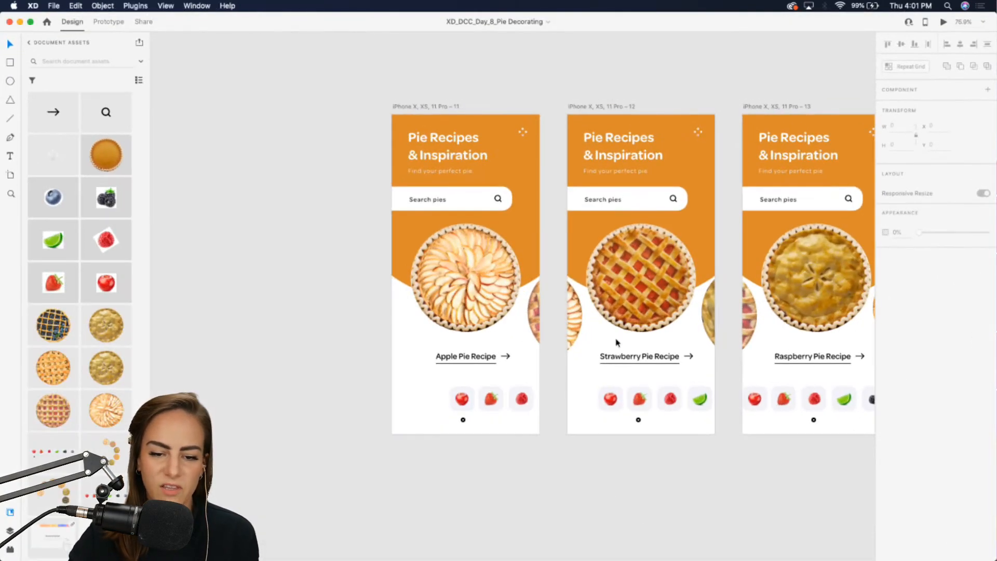
{"action": "scroll", "coordinate": [616, 343], "scroll_direction": "down", "scroll_amount": 1}
{"action": "scroll", "coordinate": [617, 343], "scroll_direction": "right", "scroll_amount": 1}
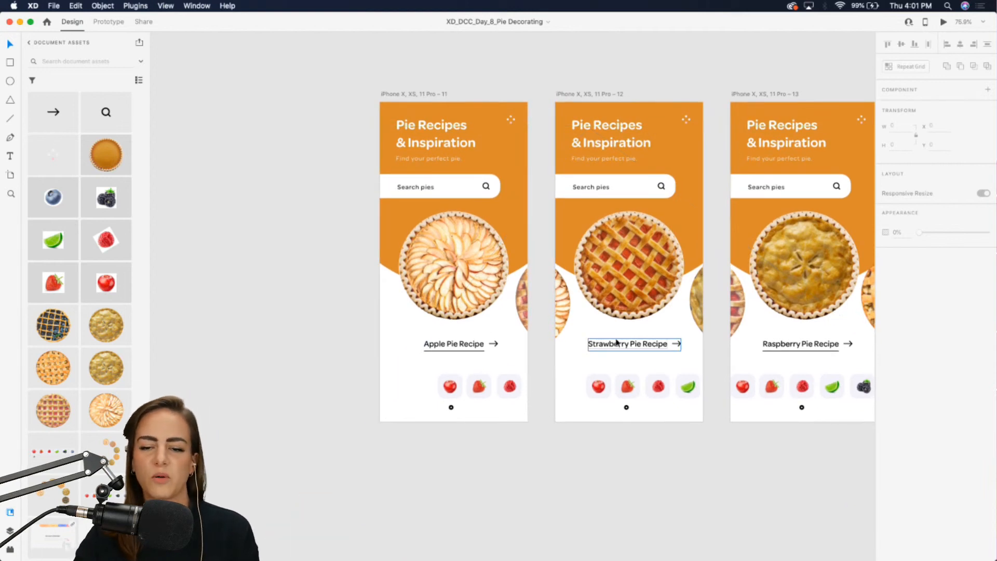
{"action": "left_click", "coordinate": [583, 329]}
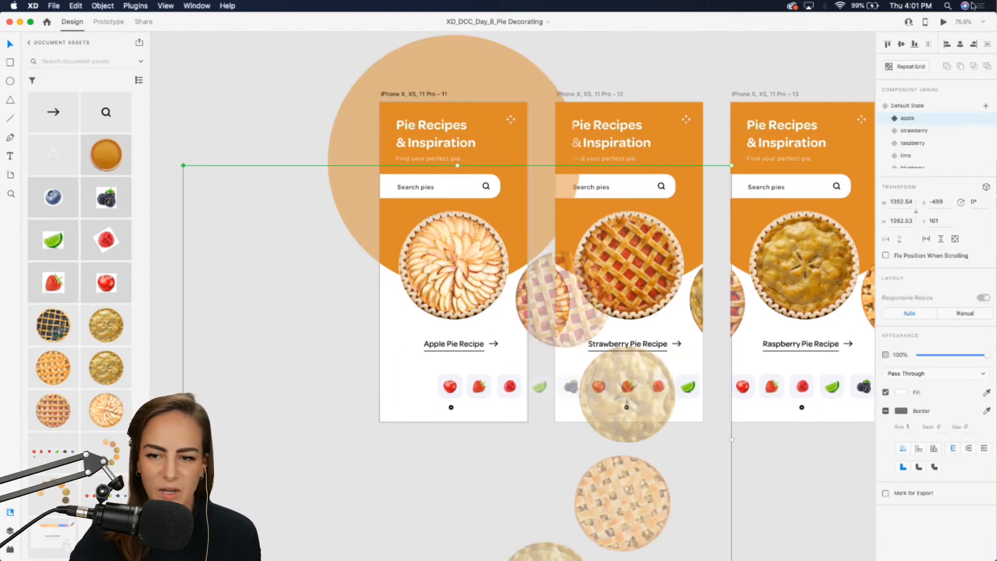
{"action": "left_click", "coordinate": [944, 22]}
{"action": "scroll", "coordinate": [644, 218], "scroll_direction": "down", "scroll_amount": 10}
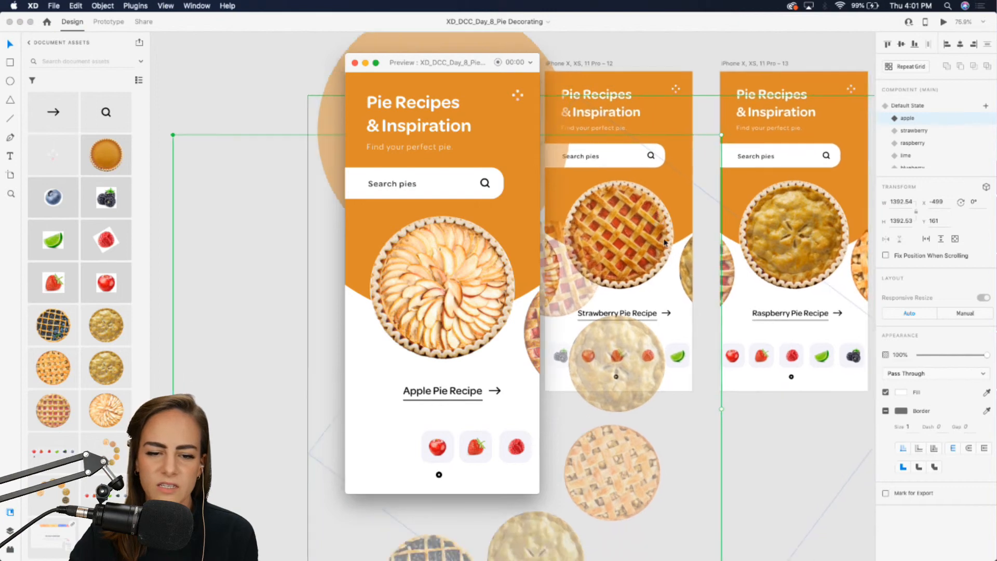
{"action": "left_click_drag", "start_coordinate": [418, 67], "coordinate": [542, 97]}
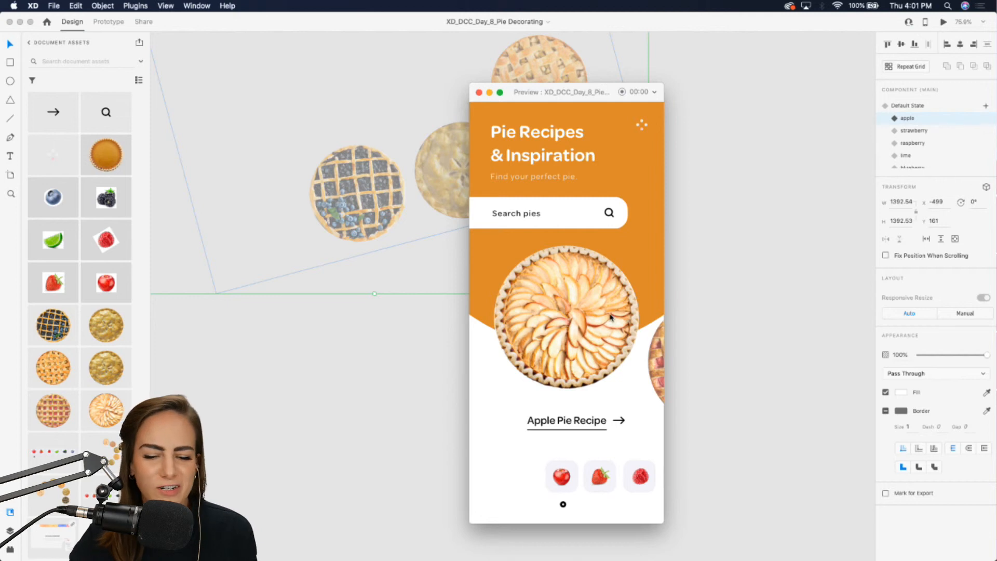
Step: Try out the fruit selector in the preview from strawberry through raspberry to blueberry, and close the preview
{"action": "left_click", "coordinate": [604, 480]}
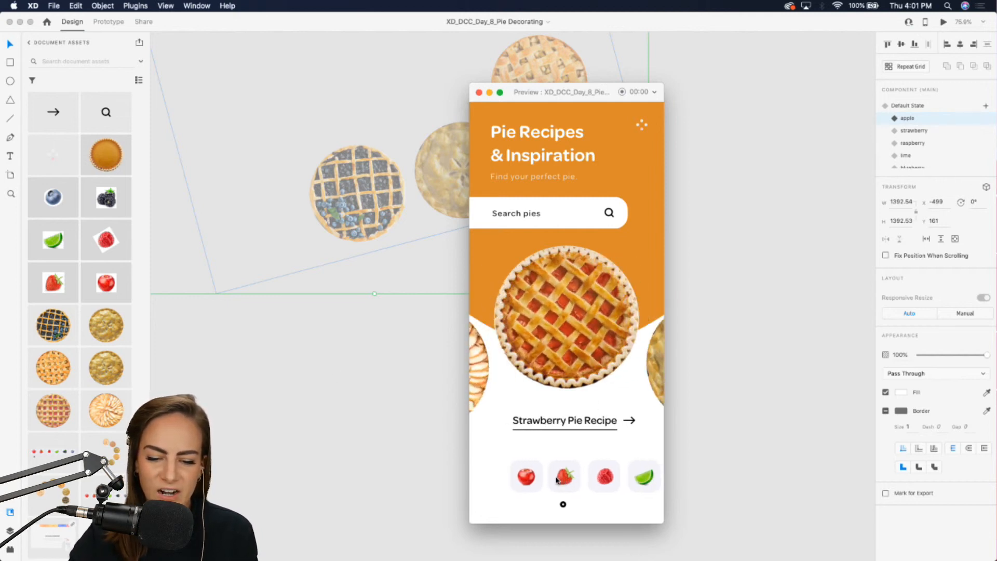
{"action": "left_click", "coordinate": [590, 479]}
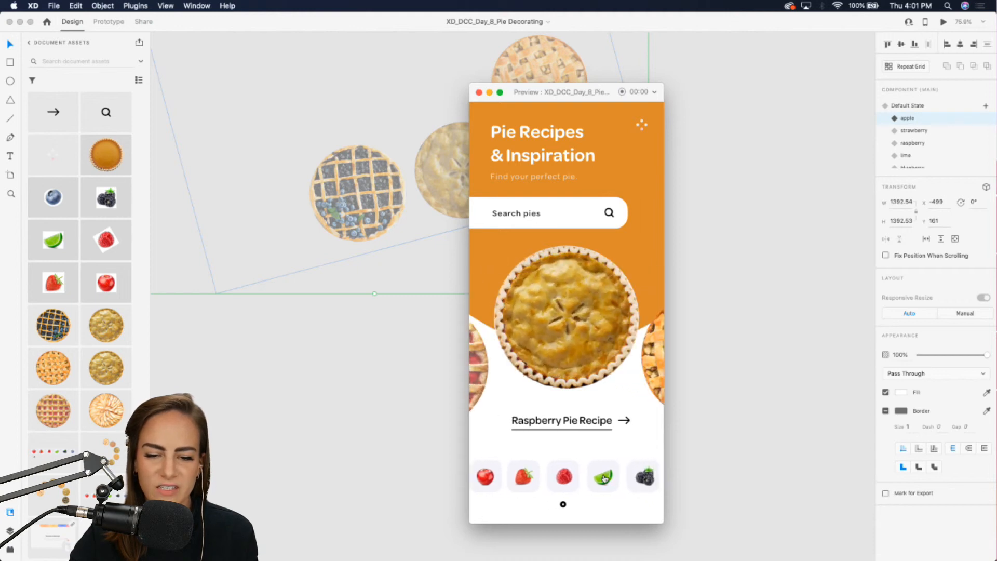
{"action": "left_click", "coordinate": [590, 479]}
{"action": "left_click", "coordinate": [608, 480]}
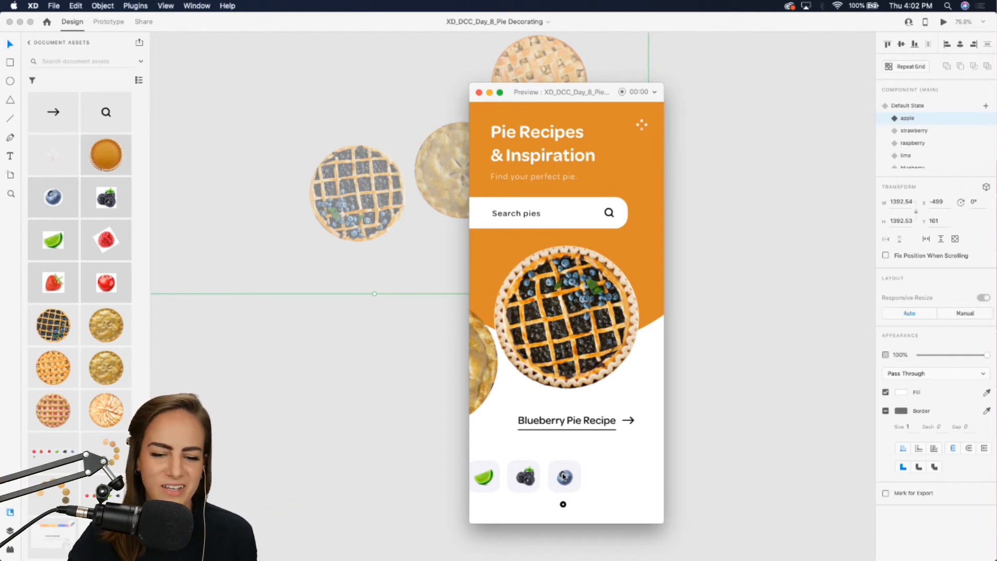
{"action": "left_click", "coordinate": [479, 94]}
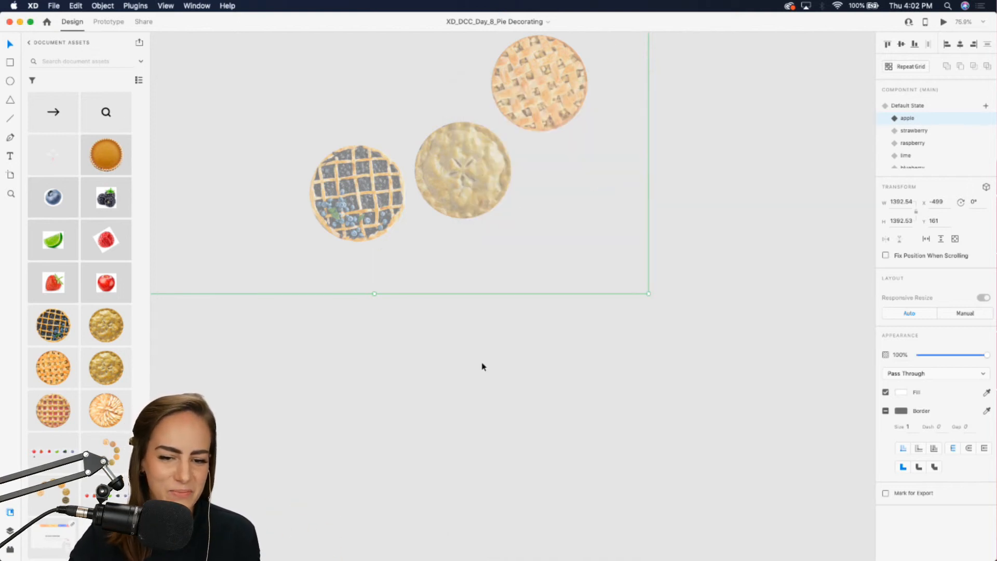
Step: Minimize the XD document and go back to the How does it work section of the Behance challenge page
{"action": "scroll", "coordinate": [481, 366], "scroll_direction": "down", "scroll_amount": 10}
{"action": "scroll", "coordinate": [482, 366], "scroll_direction": "up", "scroll_amount": 8}
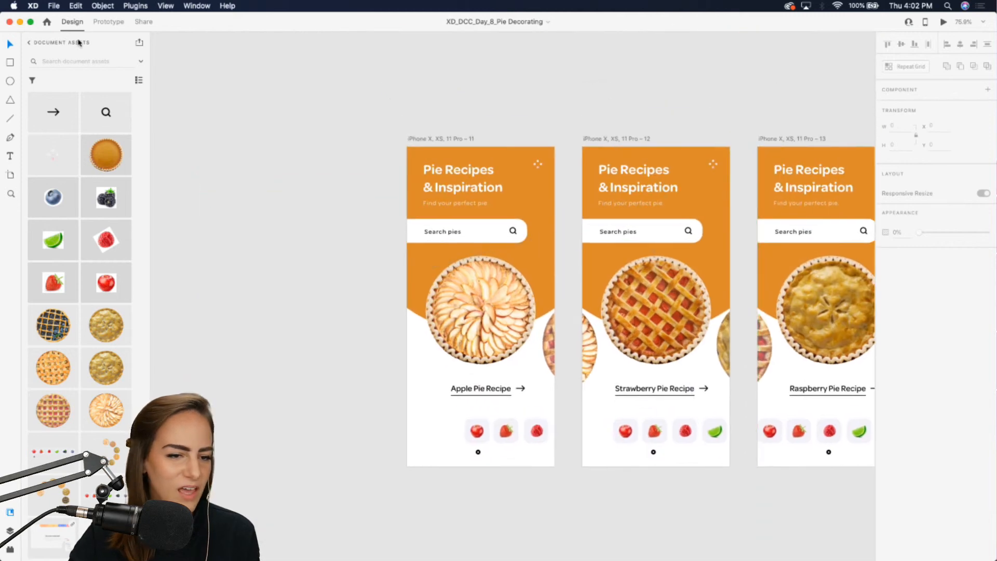
{"action": "left_click", "coordinate": [20, 22]}
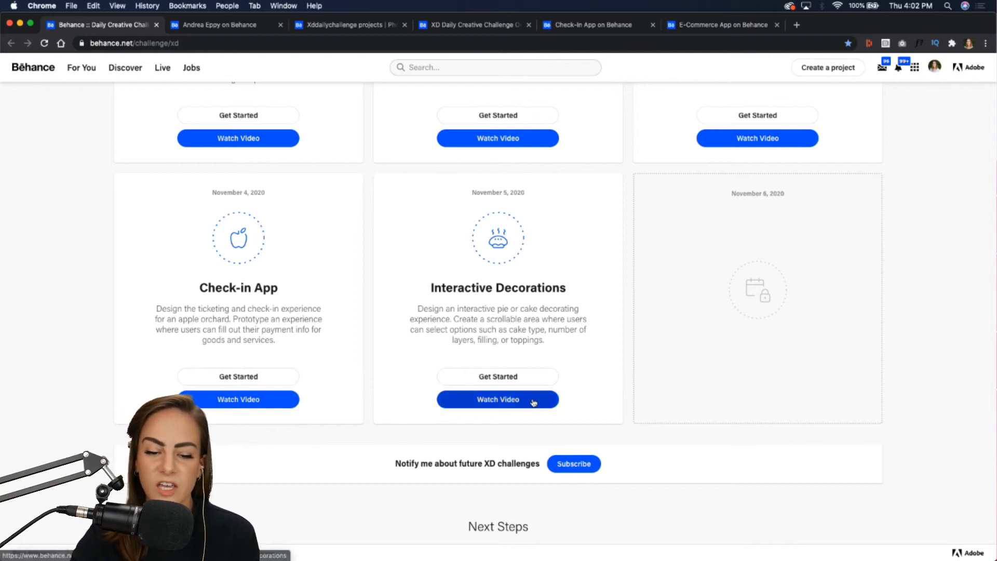
{"action": "scroll", "coordinate": [650, 407], "scroll_direction": "up", "scroll_amount": 10}
{"action": "scroll", "coordinate": [650, 408], "scroll_direction": "up", "scroll_amount": 5}
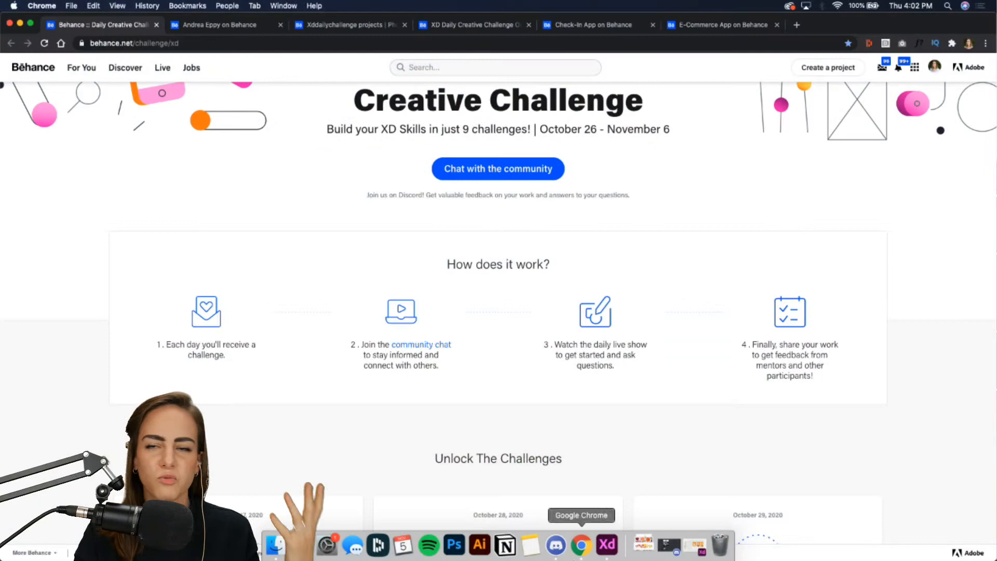
Step: Switch to Discord and look through the feedback posts in the current-challenge channel up to the Check-in App submission
{"action": "left_click", "coordinate": [556, 545]}
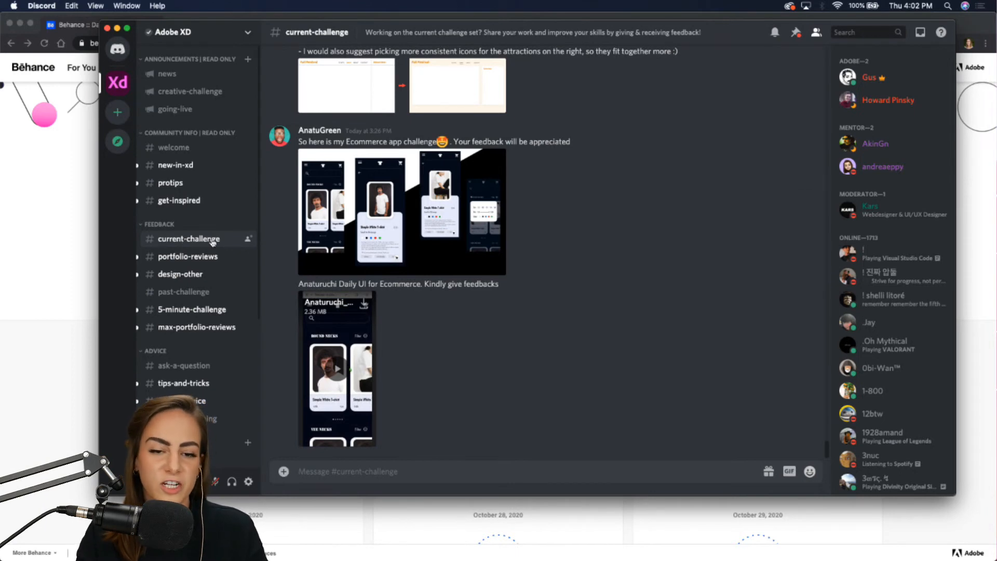
{"action": "scroll", "coordinate": [685, 314], "scroll_direction": "up", "scroll_amount": 5}
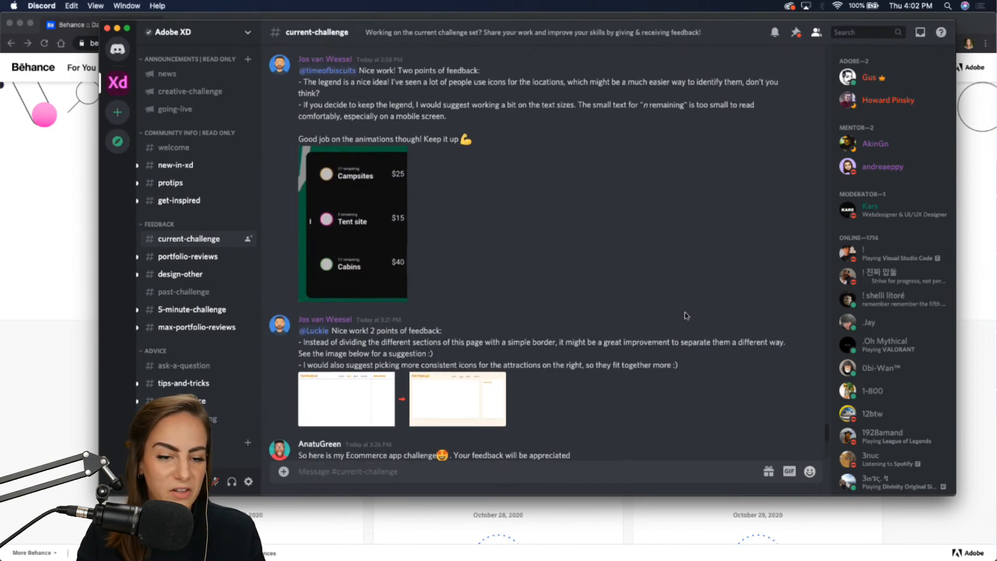
{"action": "scroll", "coordinate": [685, 314], "scroll_direction": "up", "scroll_amount": 12}
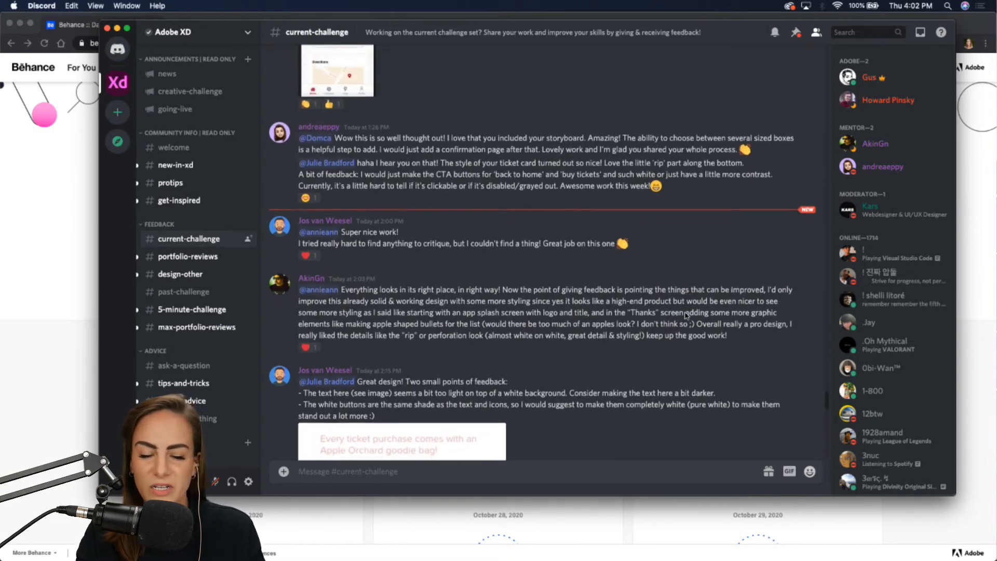
{"action": "scroll", "coordinate": [685, 314], "scroll_direction": "up", "scroll_amount": 6}
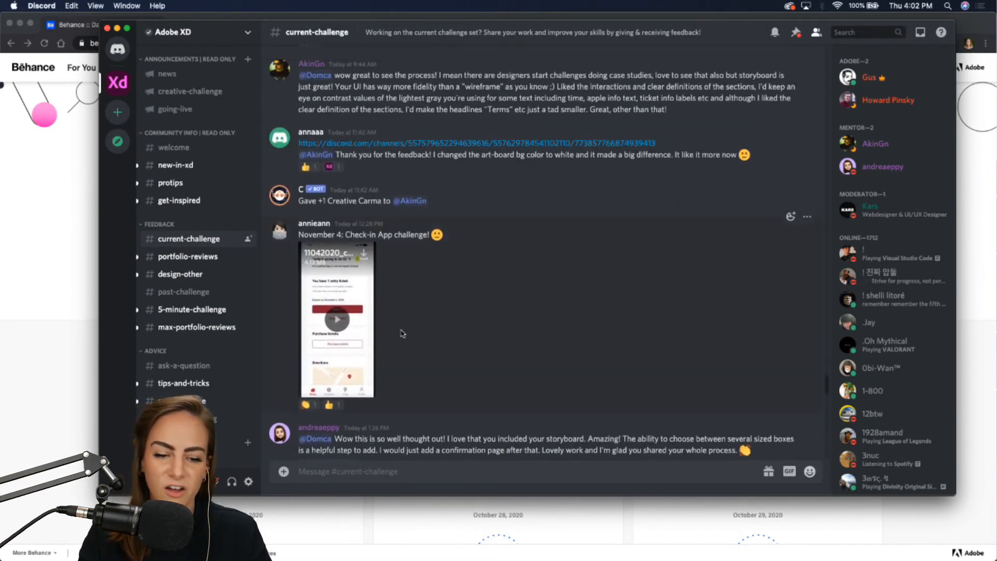
Step: Play the submitted November 4 Check-in App video in full screen and exit full screen
{"action": "left_click", "coordinate": [346, 327]}
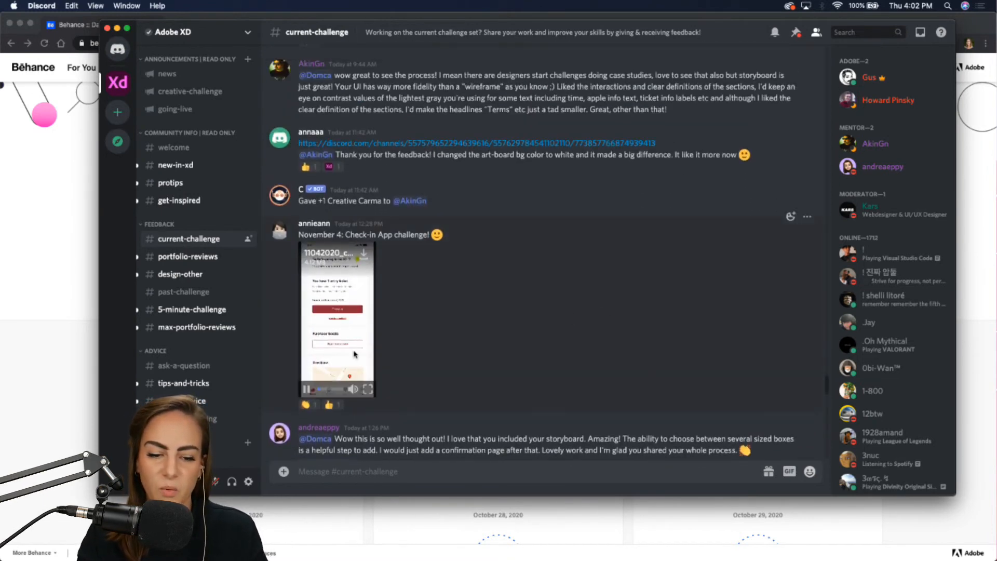
{"action": "left_click", "coordinate": [369, 390]}
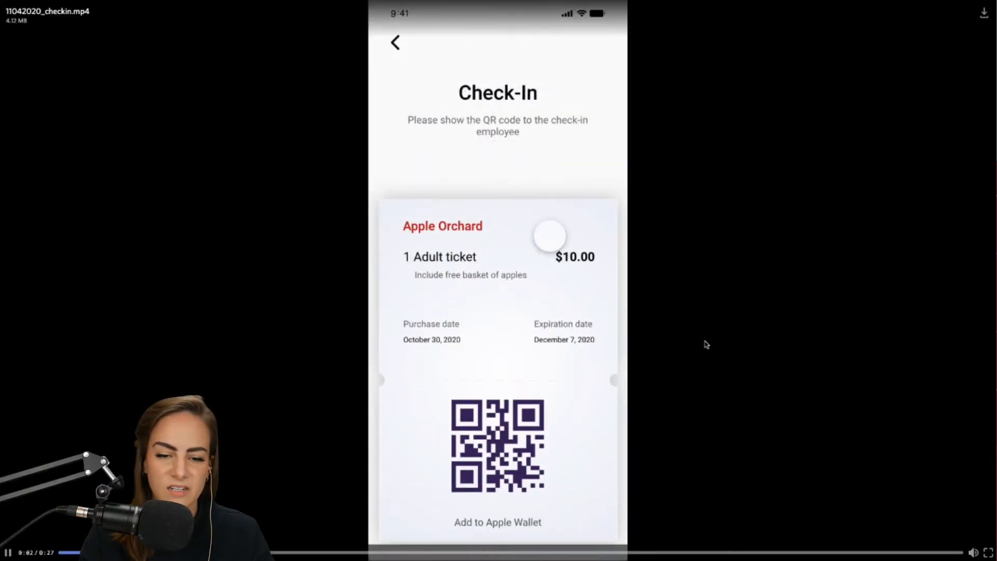
{"action": "left_click", "coordinate": [988, 554]}
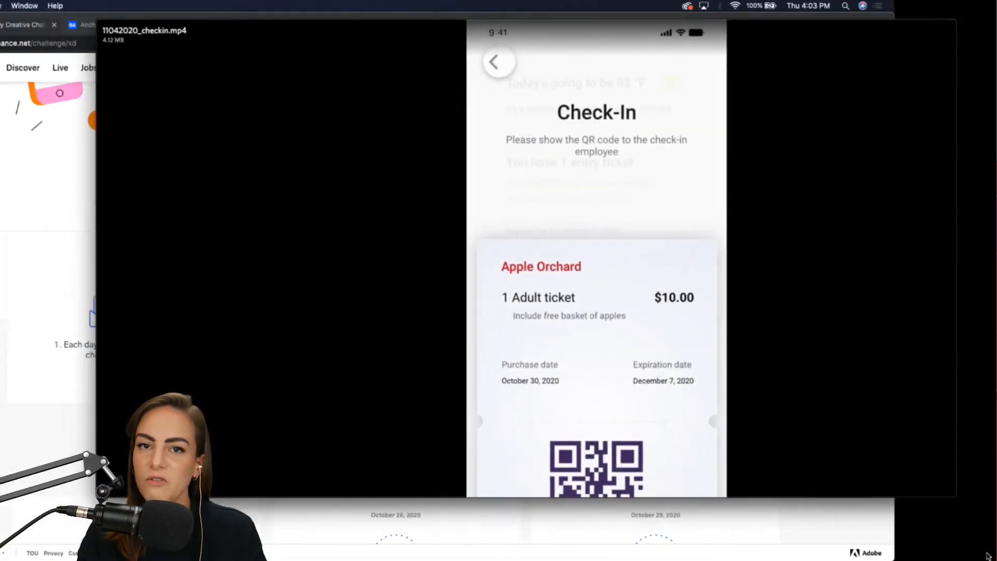
Step: Look over the storyboard submission and the latest posts in the channel, and minimize Discord
{"action": "scroll", "coordinate": [600, 409], "scroll_direction": "up", "scroll_amount": 15}
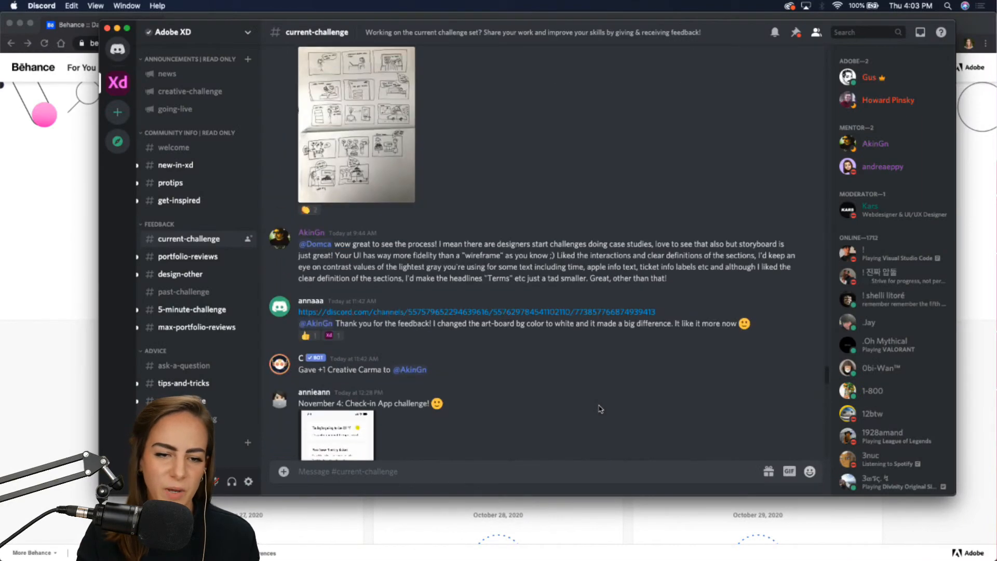
{"action": "scroll", "coordinate": [598, 408], "scroll_direction": "down", "scroll_amount": 2}
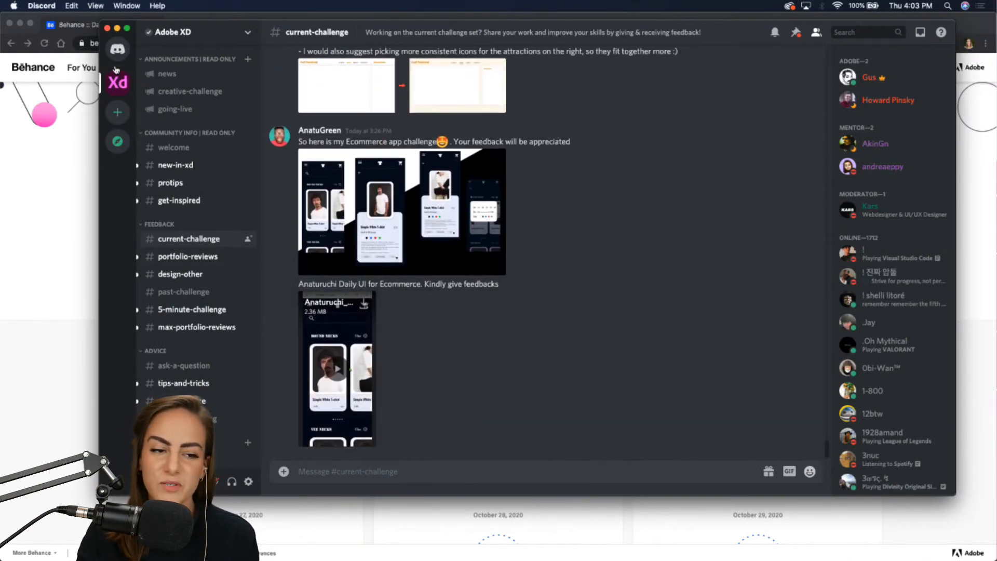
{"action": "left_click", "coordinate": [117, 28]}
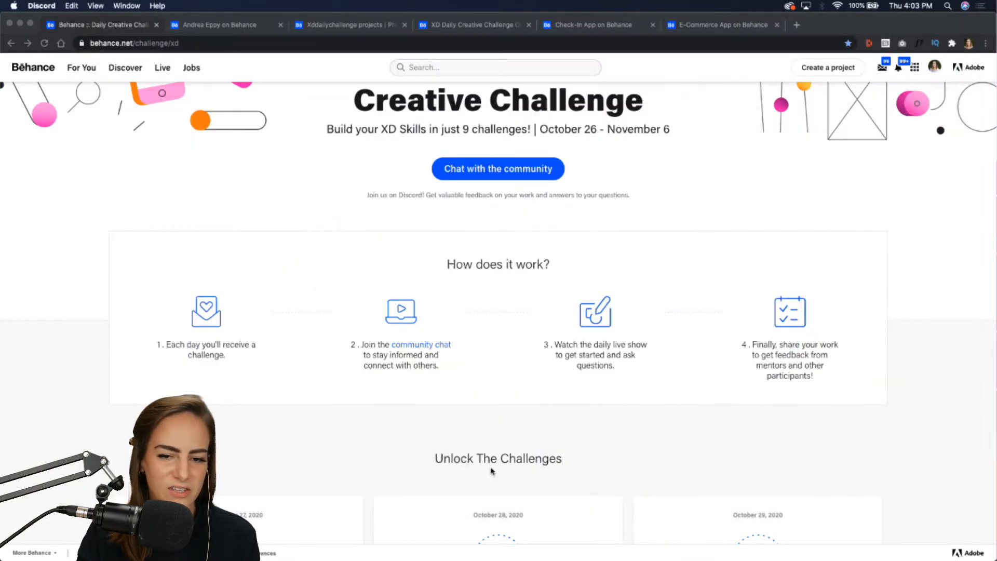
Step: Switch to Adobe XD and examine the starter document's blank artboards and challenge brief, focusing on its Resource Booklet section
{"action": "mouse_move", "coordinate": [557, 552]}
{"action": "left_click", "coordinate": [607, 546]}
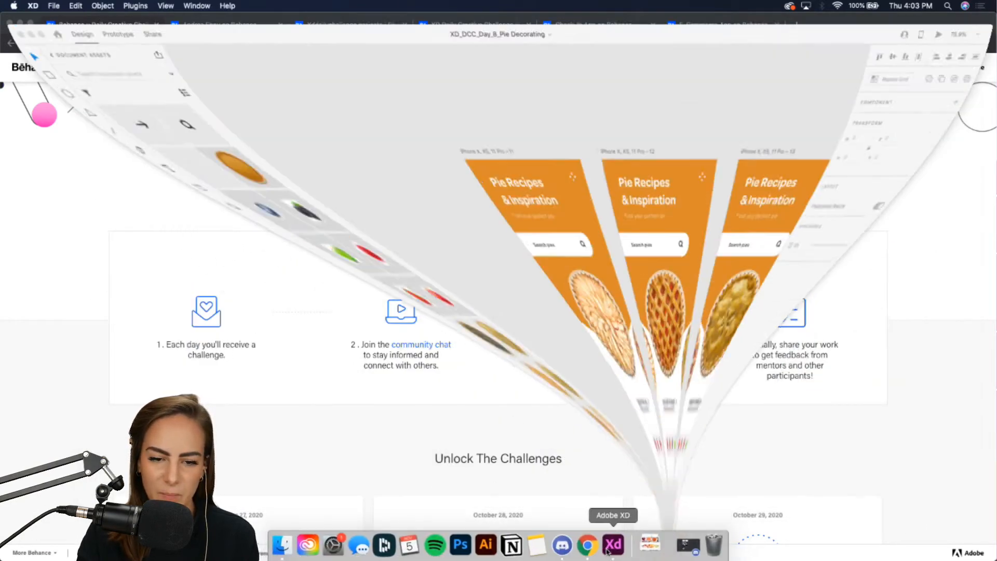
{"action": "scroll", "coordinate": [349, 309], "scroll_direction": "left", "scroll_amount": 10}
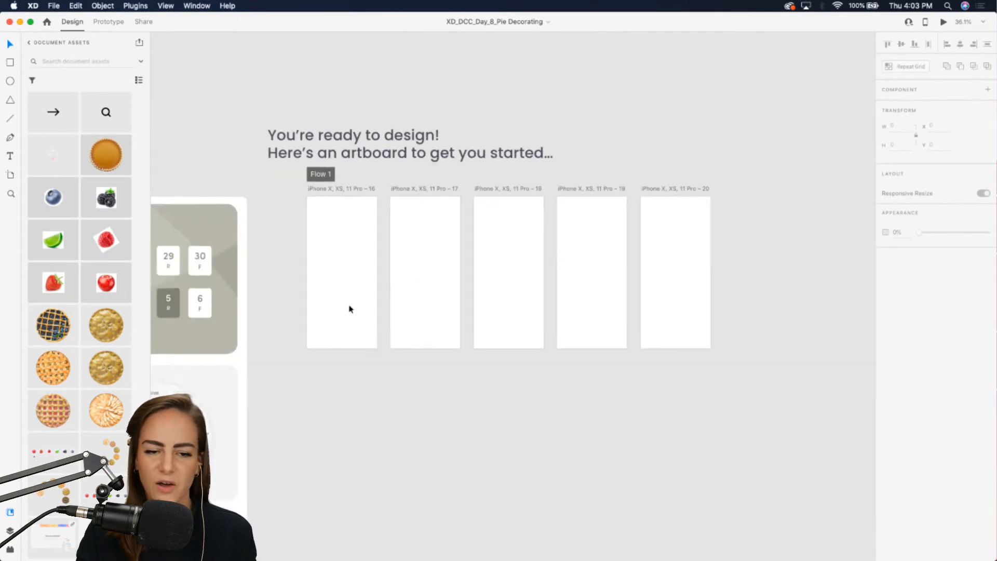
{"action": "scroll", "coordinate": [349, 309], "scroll_direction": "down", "scroll_amount": 5}
{"action": "scroll", "coordinate": [349, 309], "scroll_direction": "left", "scroll_amount": 4}
{"action": "scroll", "coordinate": [349, 309], "scroll_direction": "down", "scroll_amount": 4}
{"action": "scroll", "coordinate": [524, 149], "scroll_direction": "down", "scroll_amount": 5}
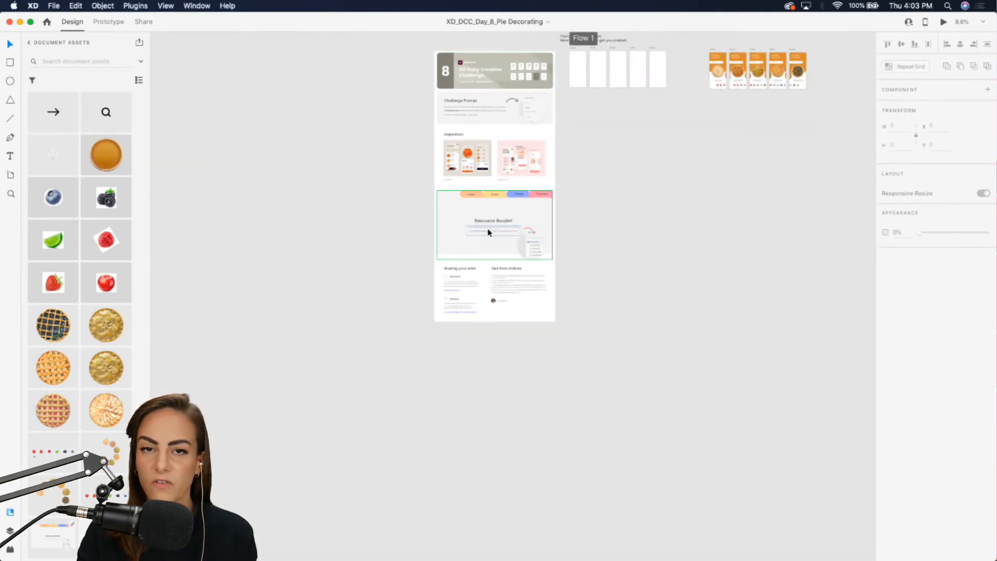
{"action": "scroll", "coordinate": [489, 230], "scroll_direction": "up", "scroll_amount": 8}
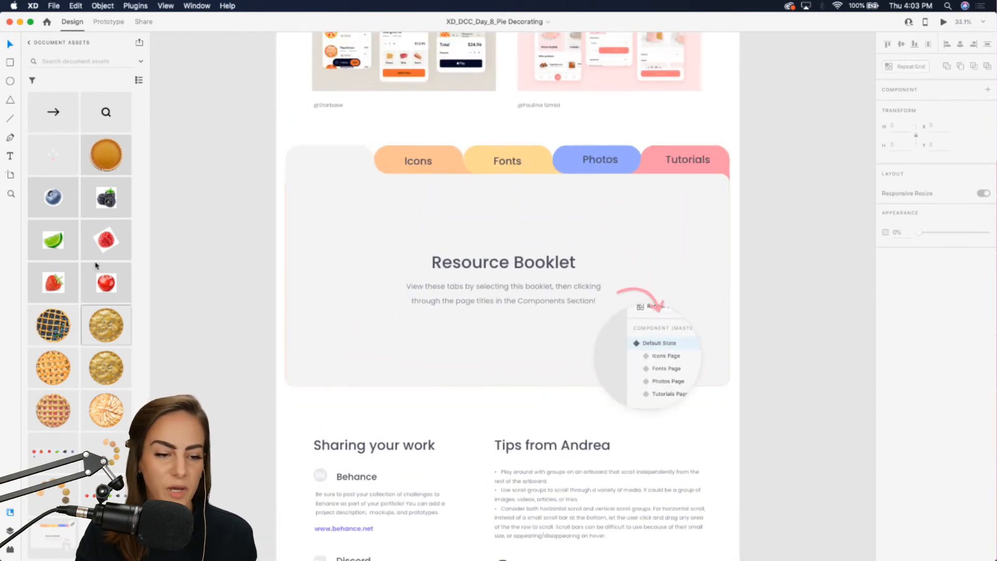
{"action": "scroll", "coordinate": [241, 415], "scroll_direction": "up", "scroll_amount": 2}
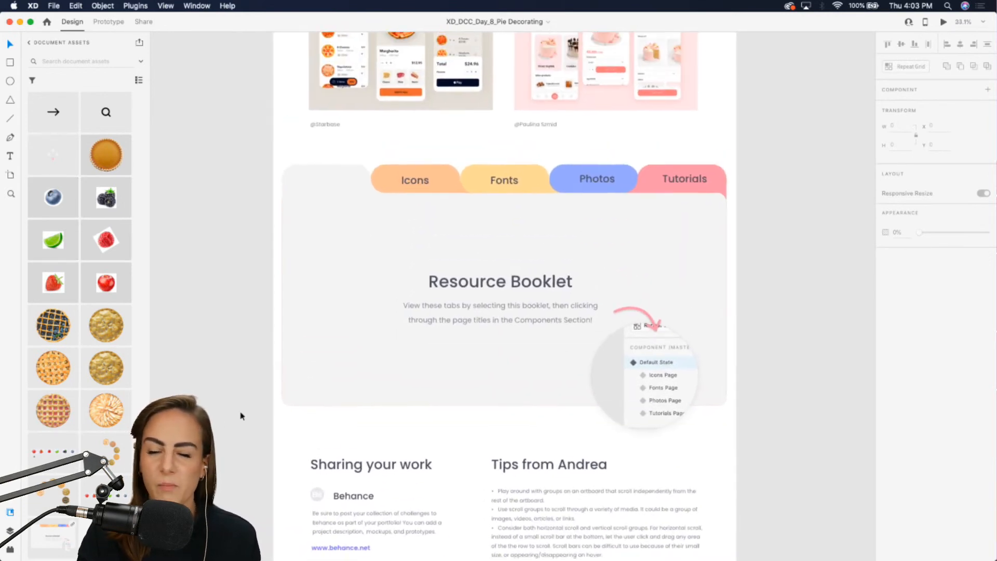
Step: View the Resource Booklet's Icons, Fonts and Photos pages and return the component to its Default State
{"action": "left_click", "coordinate": [423, 321]}
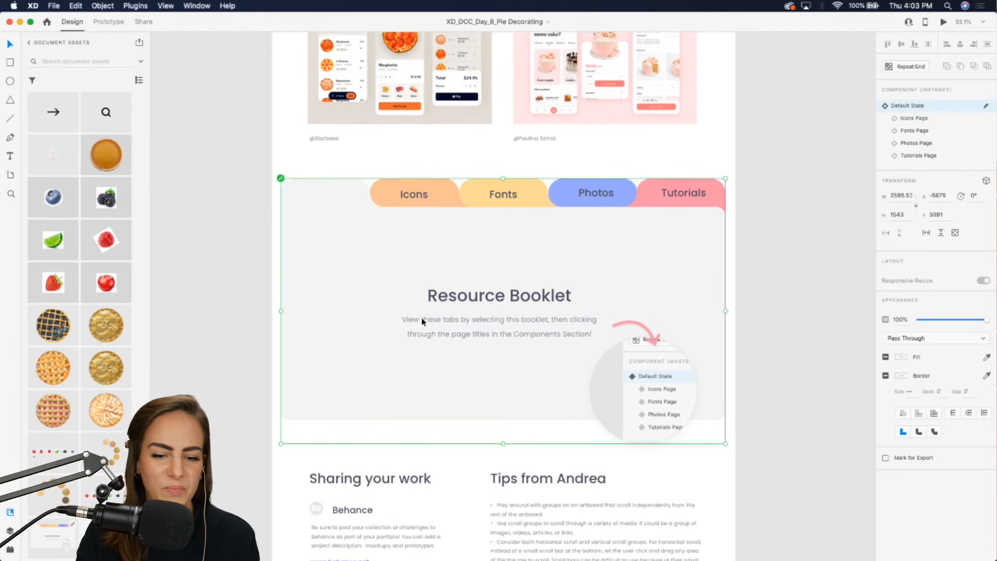
{"action": "scroll", "coordinate": [423, 321], "scroll_direction": "up", "scroll_amount": 3}
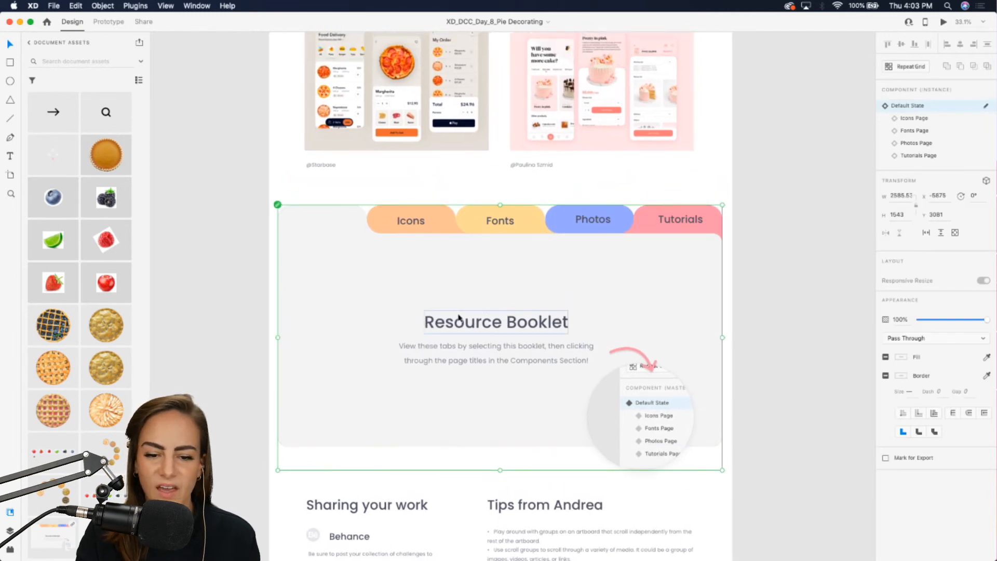
{"action": "left_click", "coordinate": [913, 120]}
{"action": "left_click", "coordinate": [910, 135]}
{"action": "left_click", "coordinate": [911, 143]}
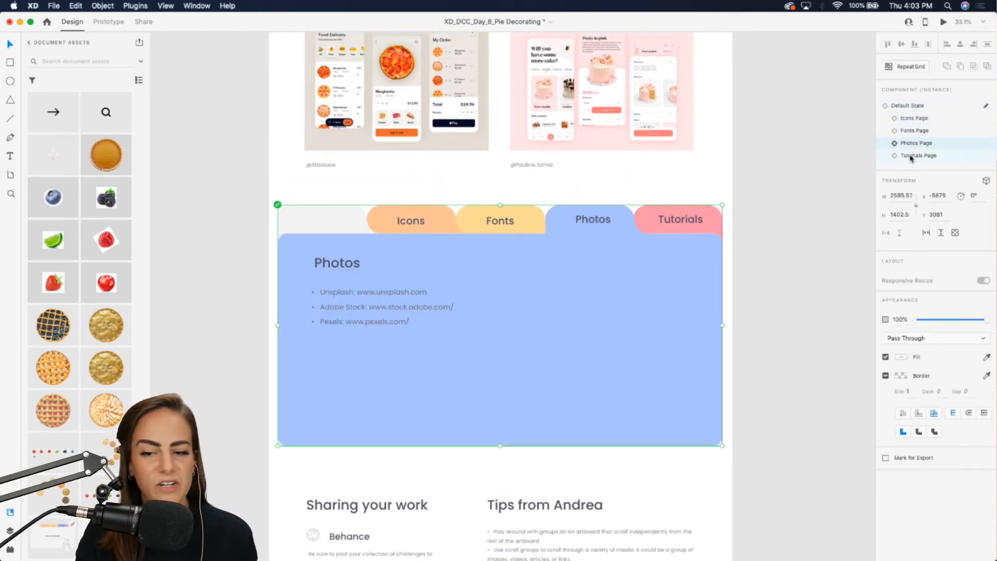
{"action": "left_click", "coordinate": [911, 107]}
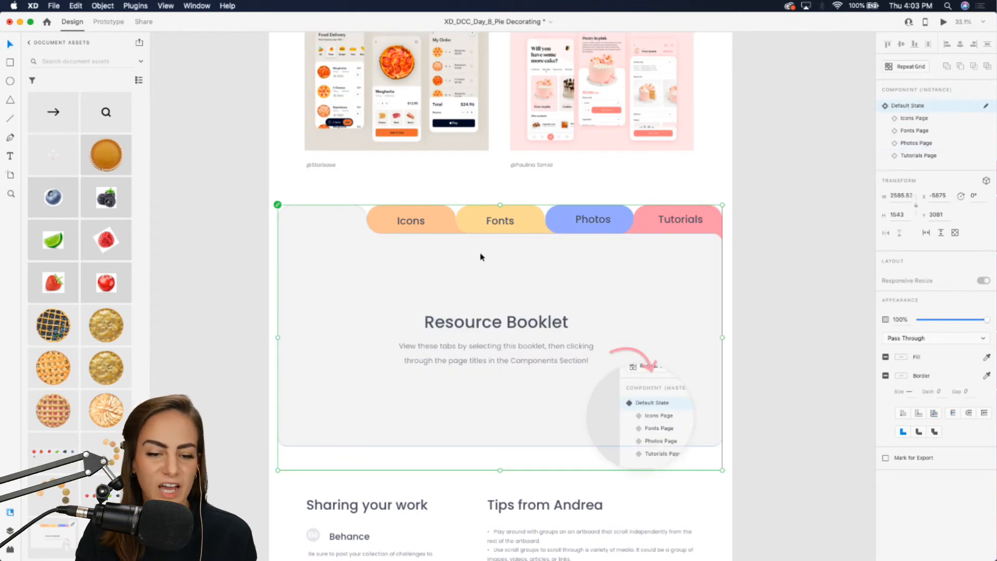
Step: Examine the two Inspiration images, the pizza delivery app and the pink cake ordering app, at close range
{"action": "scroll", "coordinate": [559, 319], "scroll_direction": "up", "scroll_amount": 5}
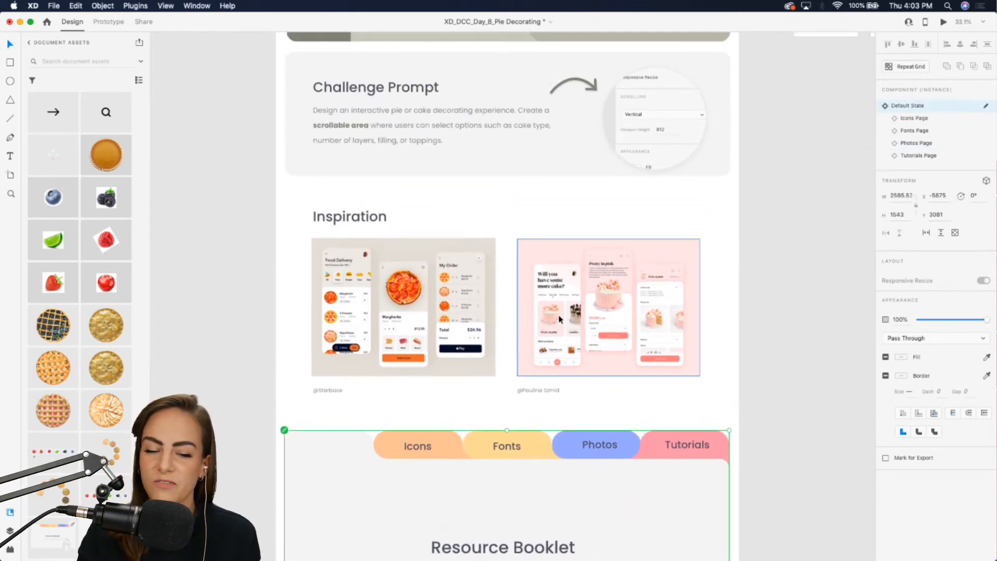
{"action": "scroll", "coordinate": [343, 332], "scroll_direction": "up", "scroll_amount": 5}
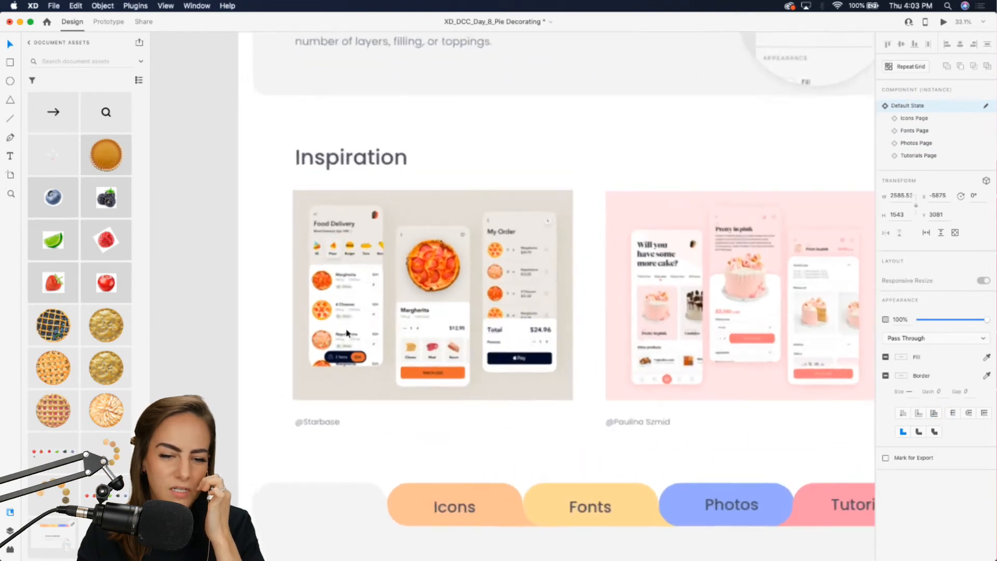
{"action": "scroll", "coordinate": [347, 333], "scroll_direction": "up", "scroll_amount": 2}
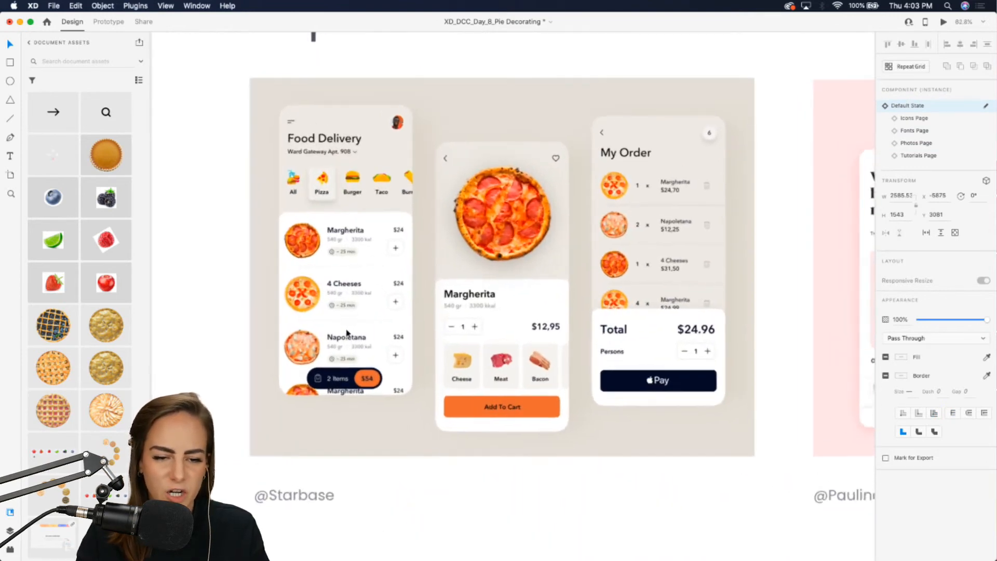
{"action": "scroll", "coordinate": [347, 333], "scroll_direction": "right", "scroll_amount": 1}
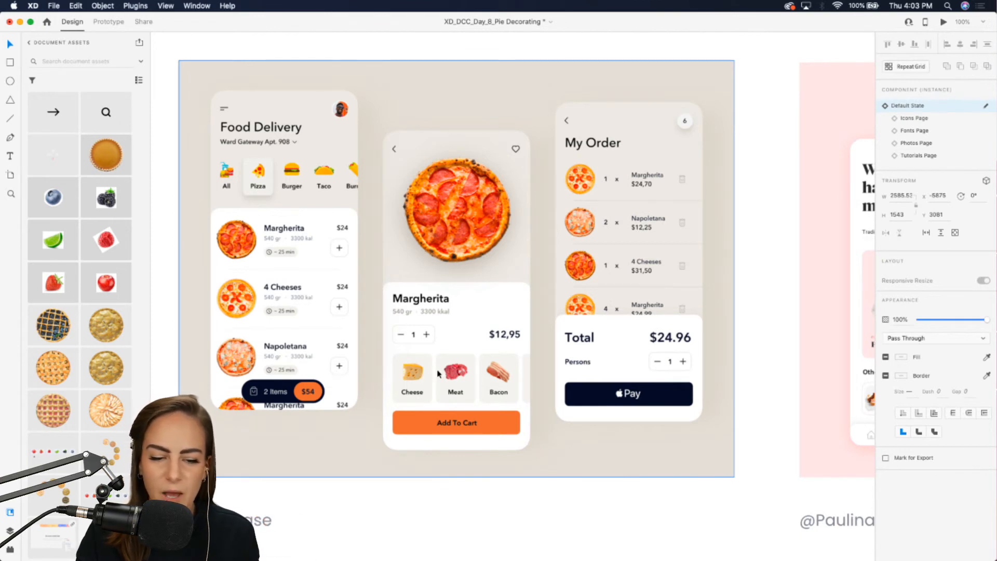
{"action": "scroll", "coordinate": [502, 392], "scroll_direction": "right", "scroll_amount": 10}
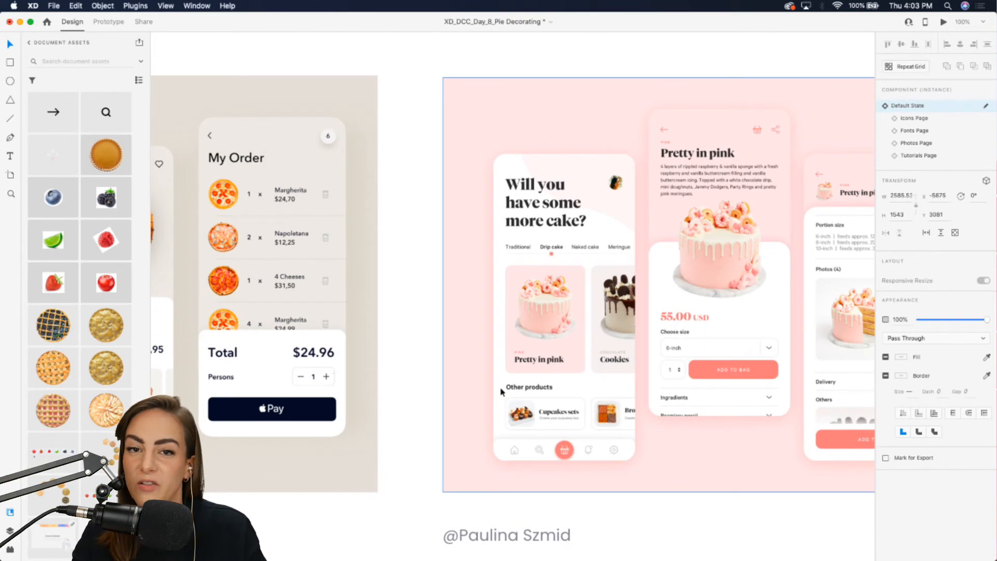
{"action": "scroll", "coordinate": [501, 392], "scroll_direction": "right", "scroll_amount": 6}
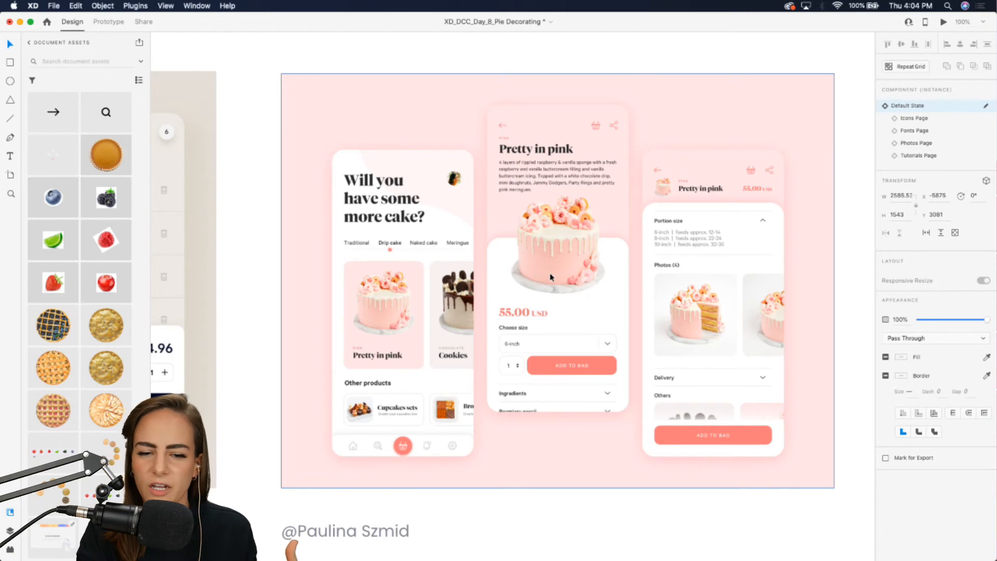
Step: Read the Sharing your work and Tips from Andrea sections at the end of the challenge brief
{"action": "scroll", "coordinate": [551, 278], "scroll_direction": "down", "scroll_amount": 5}
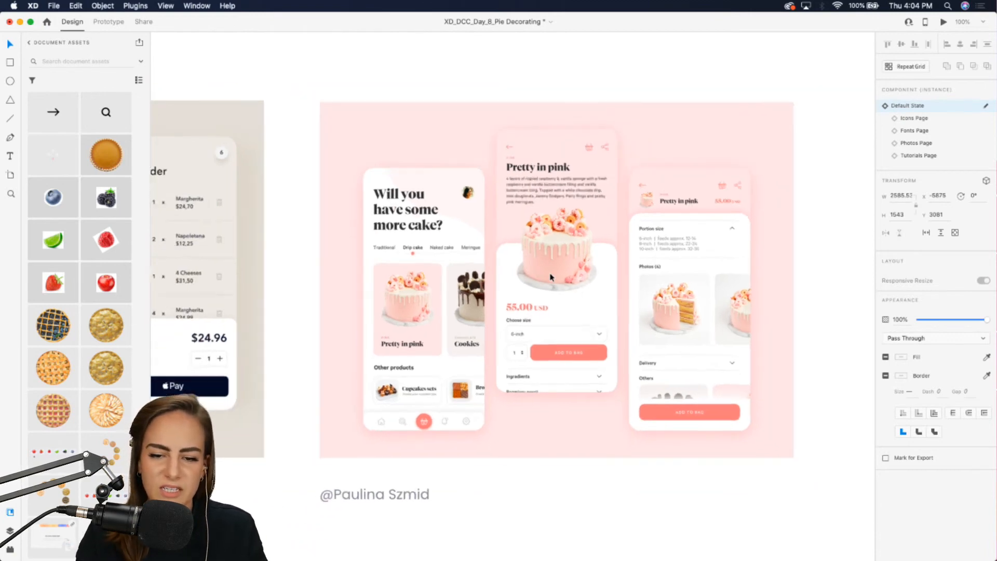
{"action": "scroll", "coordinate": [550, 278], "scroll_direction": "down", "scroll_amount": 3}
{"action": "scroll", "coordinate": [551, 281], "scroll_direction": "down", "scroll_amount": 4}
{"action": "scroll", "coordinate": [550, 282], "scroll_direction": "down", "scroll_amount": 5}
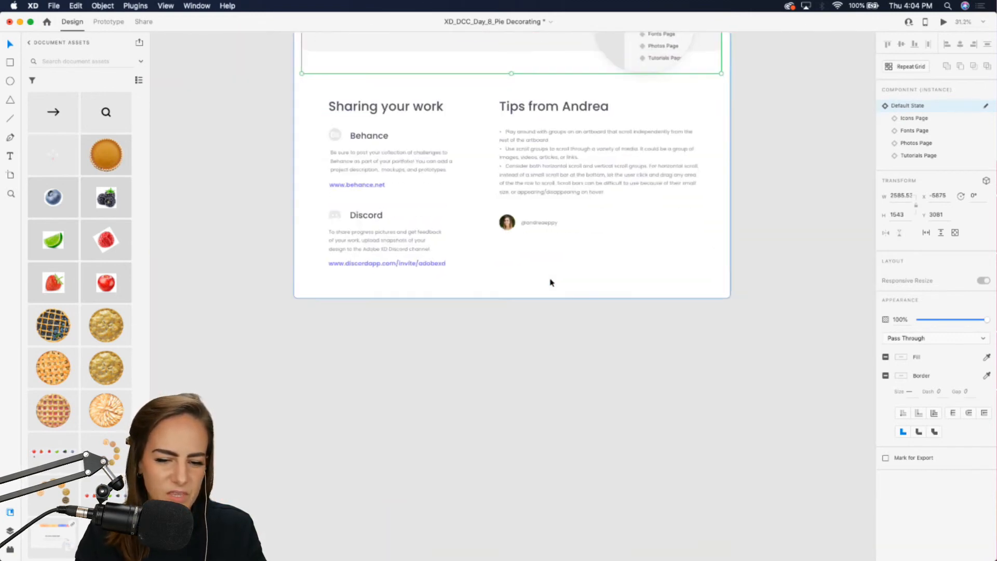
{"action": "scroll", "coordinate": [551, 282], "scroll_direction": "up", "scroll_amount": 5}
{"action": "scroll", "coordinate": [551, 271], "scroll_direction": "up", "scroll_amount": 1}
{"action": "scroll", "coordinate": [550, 271], "scroll_direction": "left", "scroll_amount": 1}
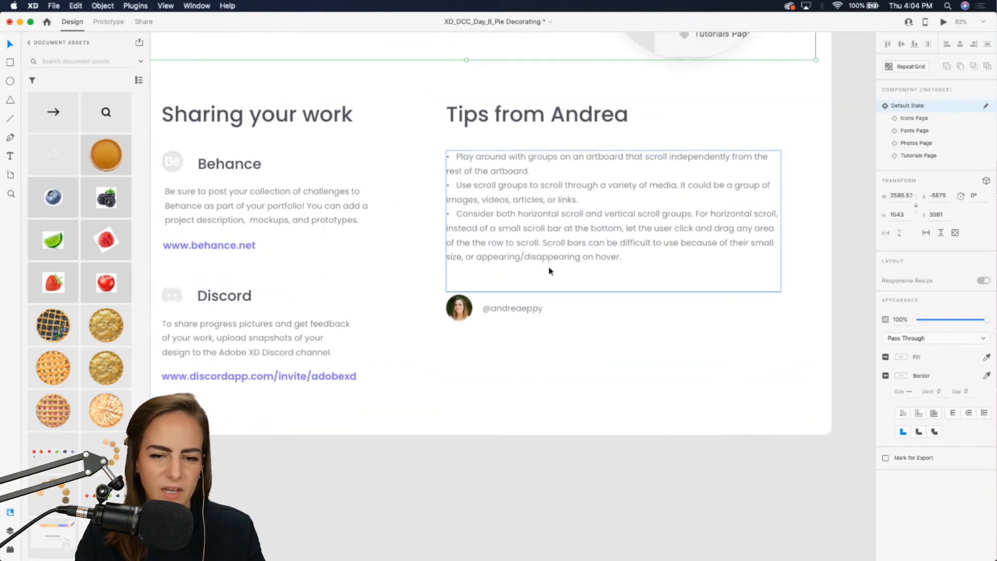
{"action": "scroll", "coordinate": [551, 270], "scroll_direction": "up", "scroll_amount": 1}
{"action": "scroll", "coordinate": [551, 271], "scroll_direction": "left", "scroll_amount": 1}
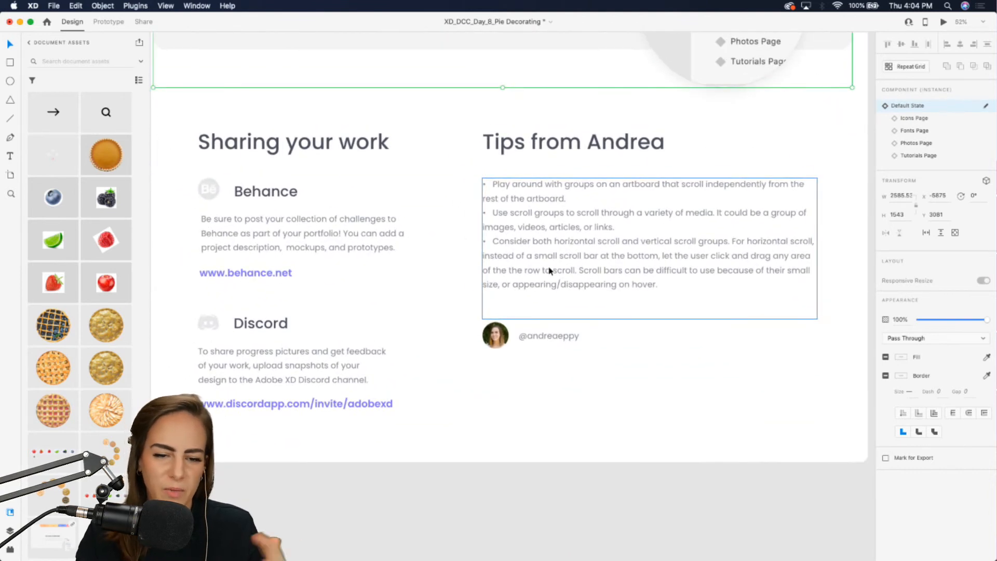
{"action": "scroll", "coordinate": [551, 270], "scroll_direction": "up", "scroll_amount": 1}
{"action": "scroll", "coordinate": [550, 271], "scroll_direction": "left", "scroll_amount": 1}
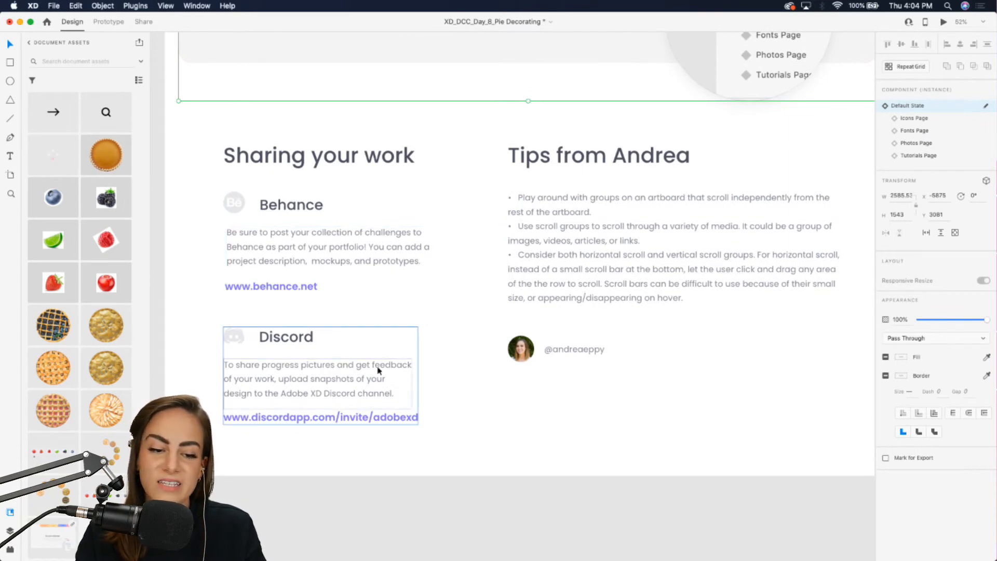
Step: Look over the five blank iPhone starter artboards beside the challenge brief
{"action": "scroll", "coordinate": [378, 370], "scroll_direction": "down", "scroll_amount": 10}
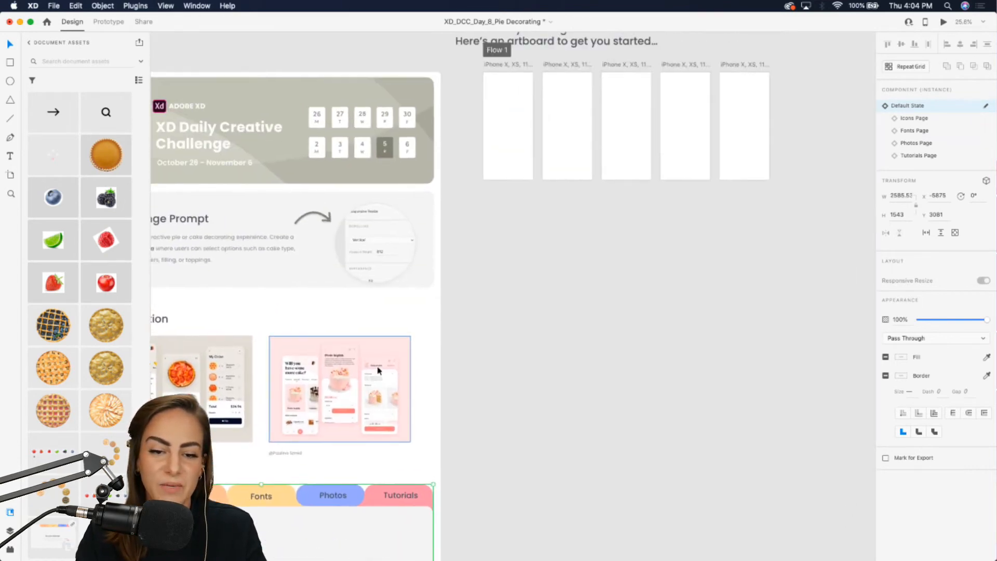
{"action": "scroll", "coordinate": [461, 276], "scroll_direction": "up", "scroll_amount": 3}
{"action": "scroll", "coordinate": [462, 276], "scroll_direction": "right", "scroll_amount": 1}
{"action": "scroll", "coordinate": [462, 274], "scroll_direction": "up", "scroll_amount": 8}
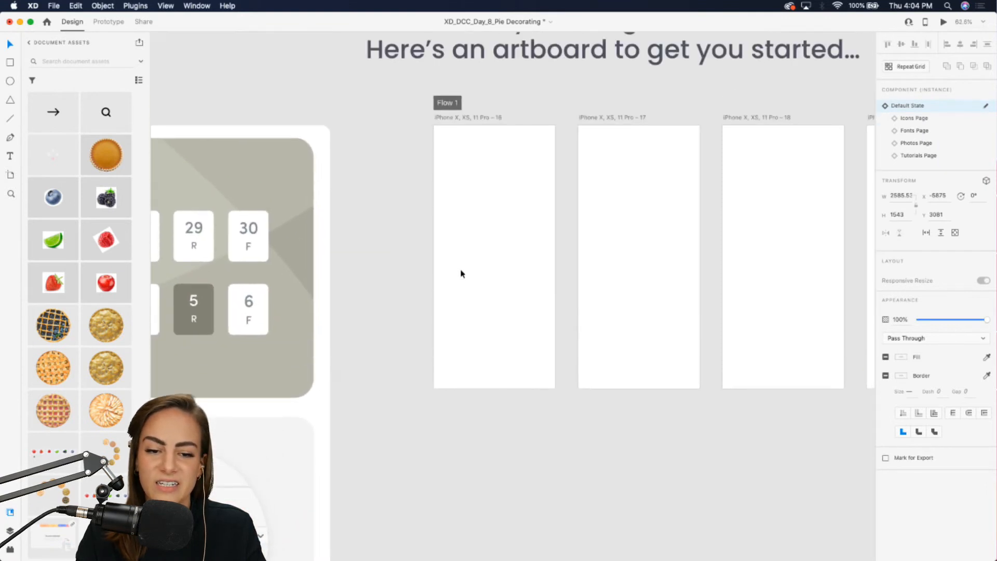
{"action": "scroll", "coordinate": [461, 274], "scroll_direction": "up", "scroll_amount": 3}
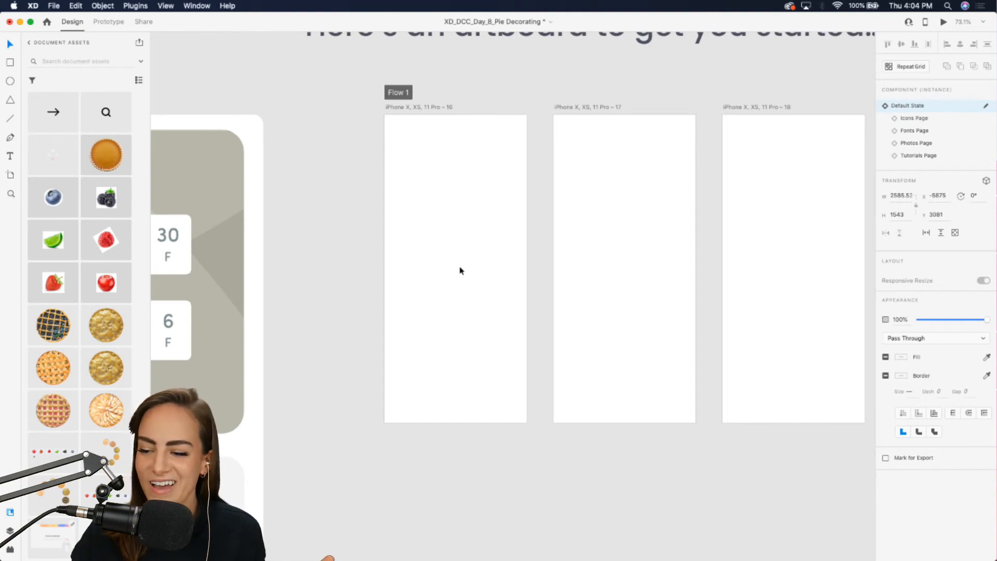
{"action": "scroll", "coordinate": [460, 270], "scroll_direction": "right", "scroll_amount": 2}
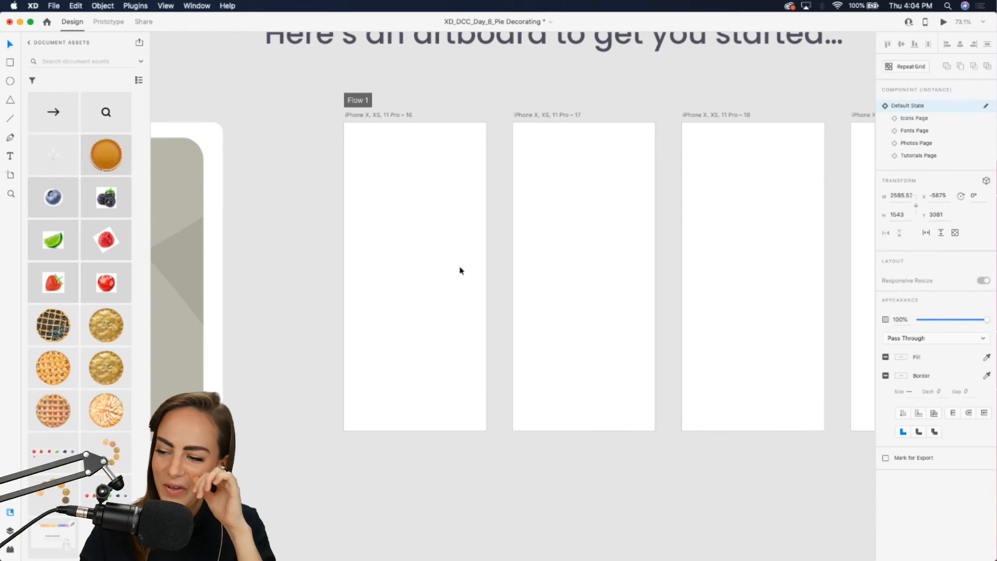
{"action": "scroll", "coordinate": [460, 271], "scroll_direction": "up", "scroll_amount": 3}
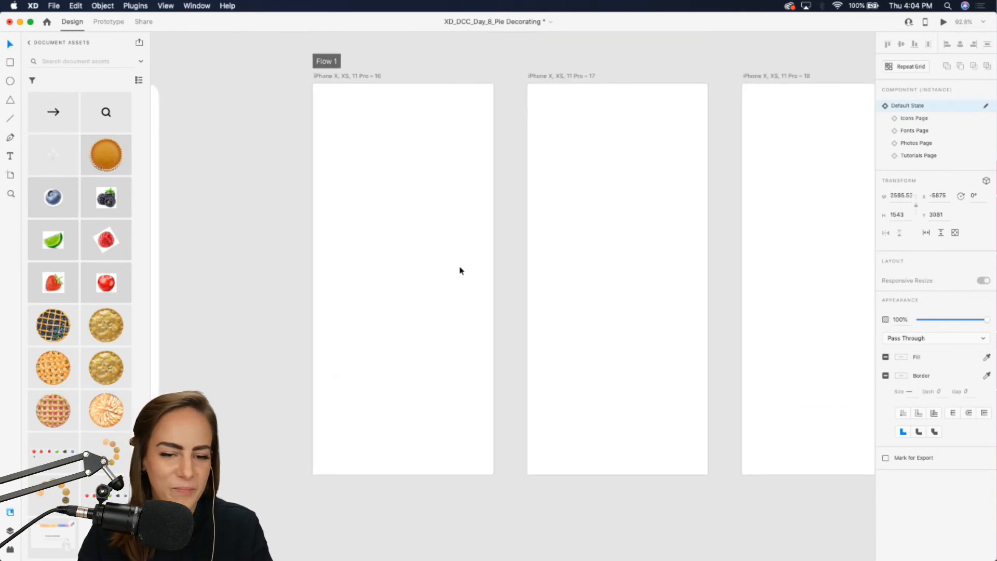
{"action": "scroll", "coordinate": [479, 174], "scroll_direction": "down", "scroll_amount": 5}
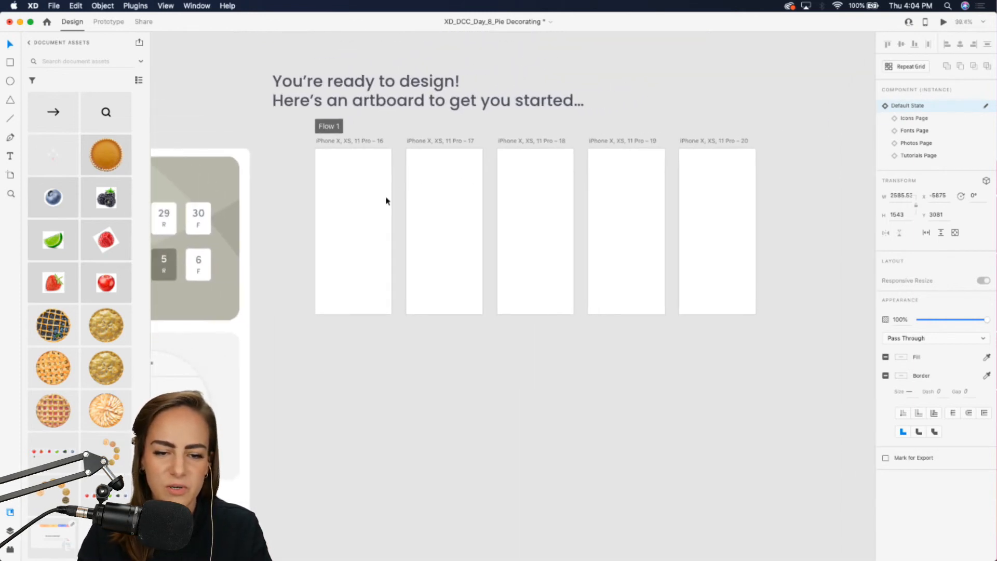
{"action": "scroll", "coordinate": [538, 256], "scroll_direction": "up", "scroll_amount": 4}
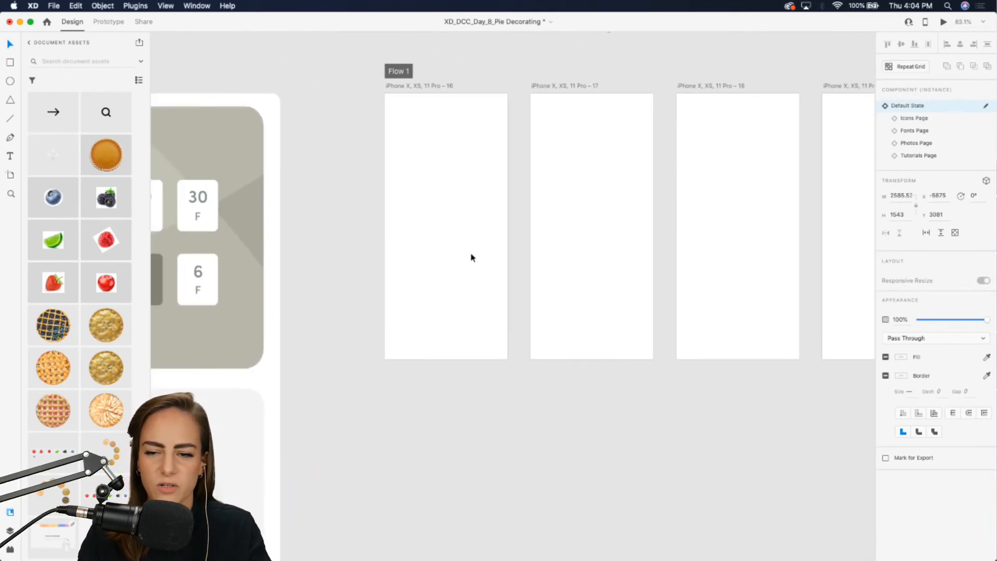
Step: Move artboards iPhone X, XS, 11 Pro – 17 to 20 away from the first artboard, leaving a wide gap beside it
{"action": "scroll", "coordinate": [470, 257], "scroll_direction": "down", "scroll_amount": 4}
{"action": "scroll", "coordinate": [520, 281], "scroll_direction": "right", "scroll_amount": 3}
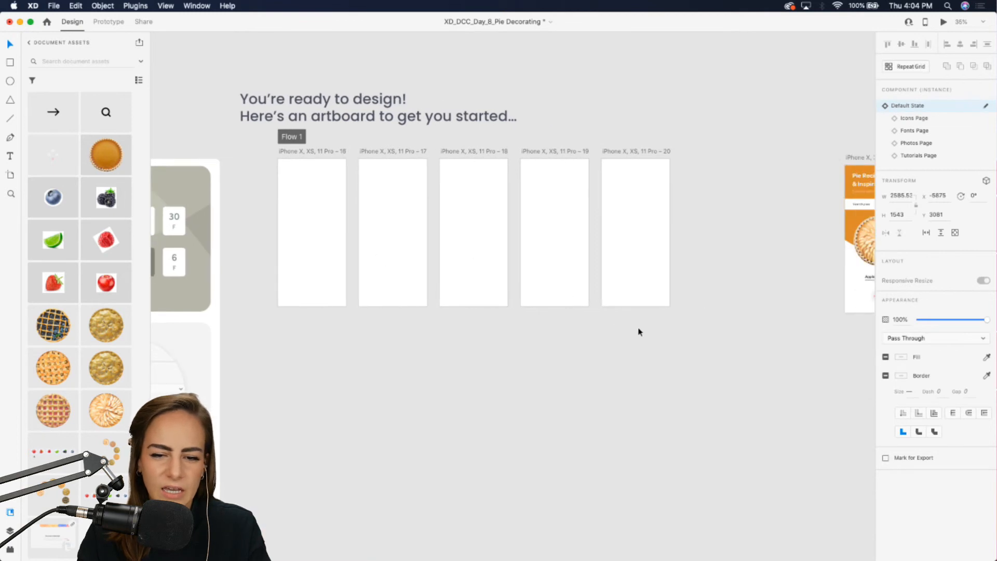
{"action": "left_click_drag", "start_coordinate": [682, 339], "coordinate": [494, 154]}
{"action": "left_click", "coordinate": [380, 179]}
{"action": "scroll", "coordinate": [377, 175], "scroll_direction": "up", "scroll_amount": 4}
{"action": "scroll", "coordinate": [377, 175], "scroll_direction": "left", "scroll_amount": 3}
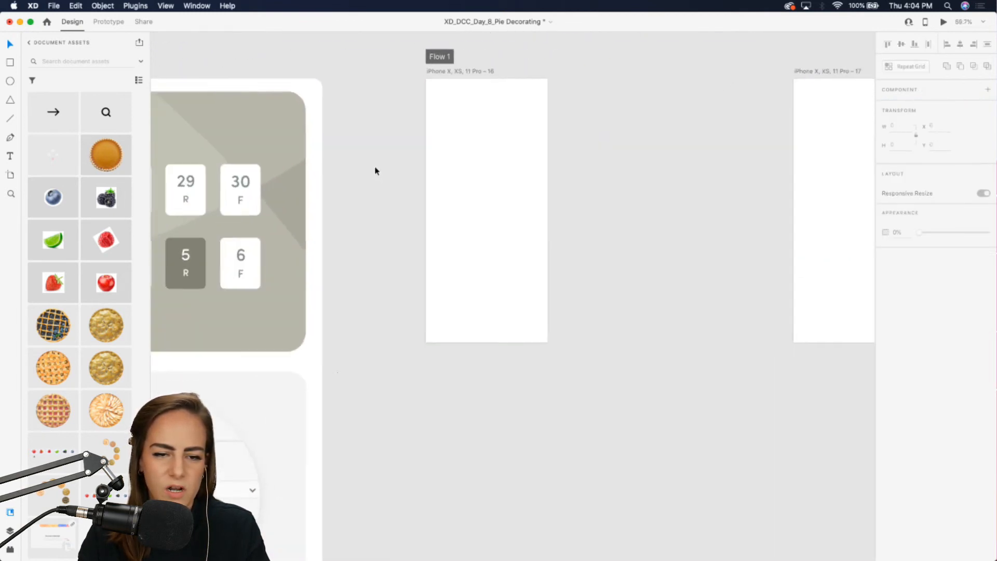
Step: Place the small pale icon component from the document assets in the first artboard's upper-right corner at about X 317, Y 41
{"action": "scroll", "coordinate": [376, 171], "scroll_direction": "up", "scroll_amount": 5}
{"action": "scroll", "coordinate": [376, 168], "scroll_direction": "down", "scroll_amount": 1}
{"action": "scroll", "coordinate": [377, 168], "scroll_direction": "up", "scroll_amount": 2}
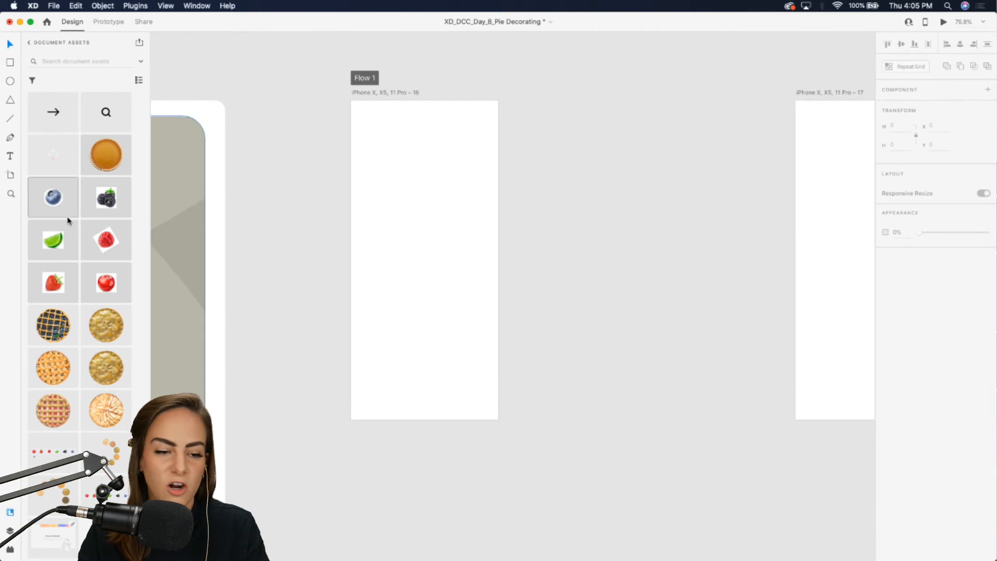
{"action": "left_click_drag", "start_coordinate": [60, 169], "coordinate": [416, 156]}
{"action": "left_click", "coordinate": [421, 196]}
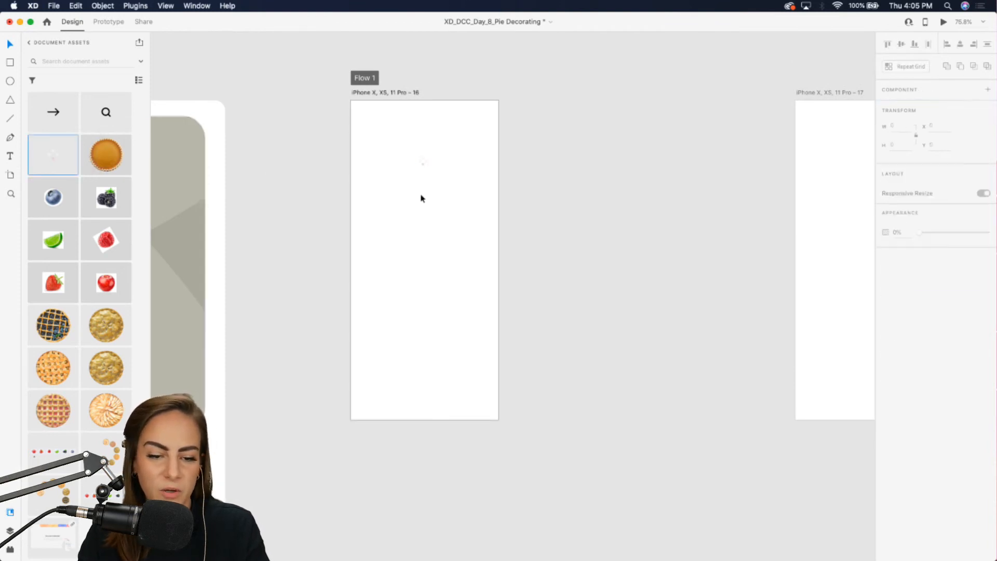
{"action": "left_click", "coordinate": [423, 164]}
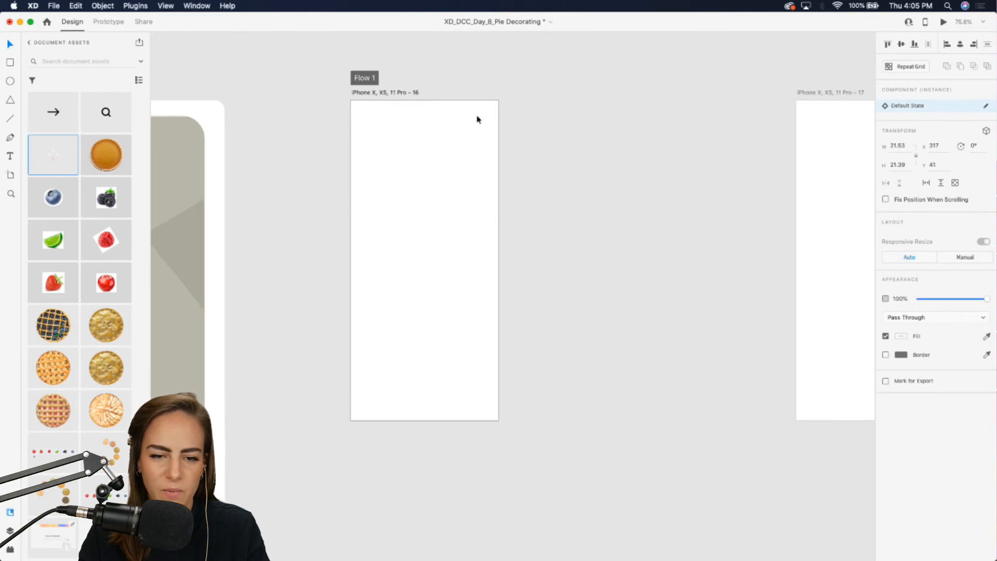
{"action": "scroll", "coordinate": [479, 127], "scroll_direction": "up", "scroll_amount": 3}
{"action": "scroll", "coordinate": [484, 127], "scroll_direction": "left", "scroll_amount": 5}
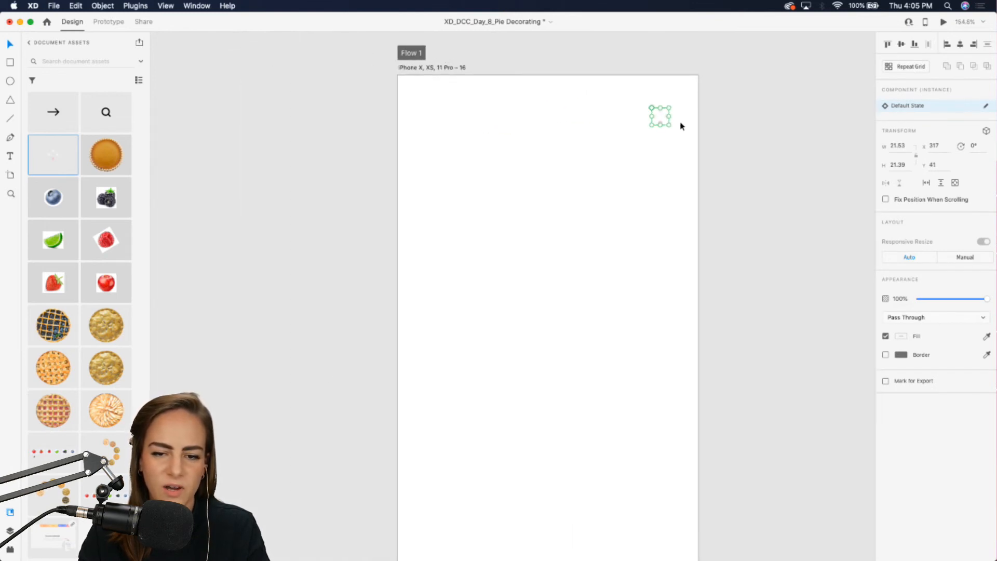
{"action": "scroll", "coordinate": [649, 156], "scroll_direction": "down", "scroll_amount": 5}
{"action": "left_click", "coordinate": [606, 212]}
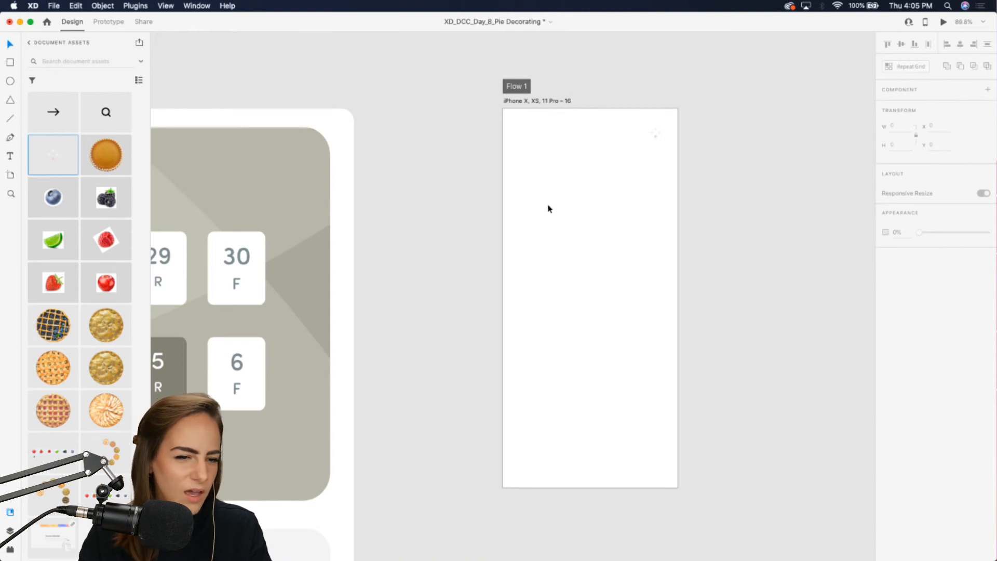
Step: Draw a circle about 756 px in diameter over the first artboard, extending past its top and sides
{"action": "left_click", "coordinate": [10, 81]}
{"action": "scroll", "coordinate": [540, 190], "scroll_direction": "down", "scroll_amount": 1}
{"action": "scroll", "coordinate": [540, 190], "scroll_direction": "down", "scroll_amount": 1}
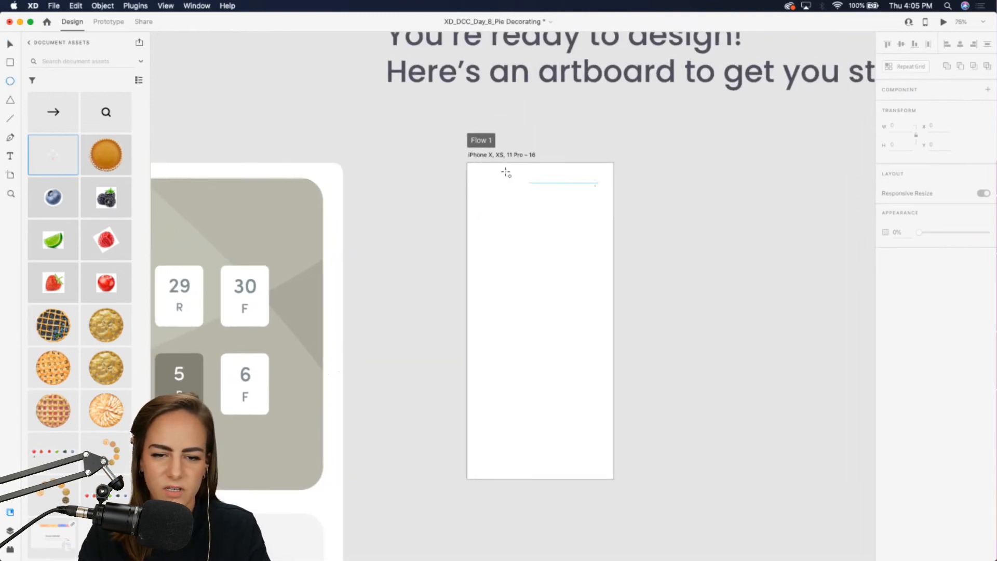
{"action": "mouse_move", "coordinate": [411, 66]}
{"action": "left_mouse_down"}
{"action": "mouse_move", "coordinate": [672, 368]}
{"action": "mouse_move", "coordinate": [704, 391]}
{"action": "left_mouse_up"}
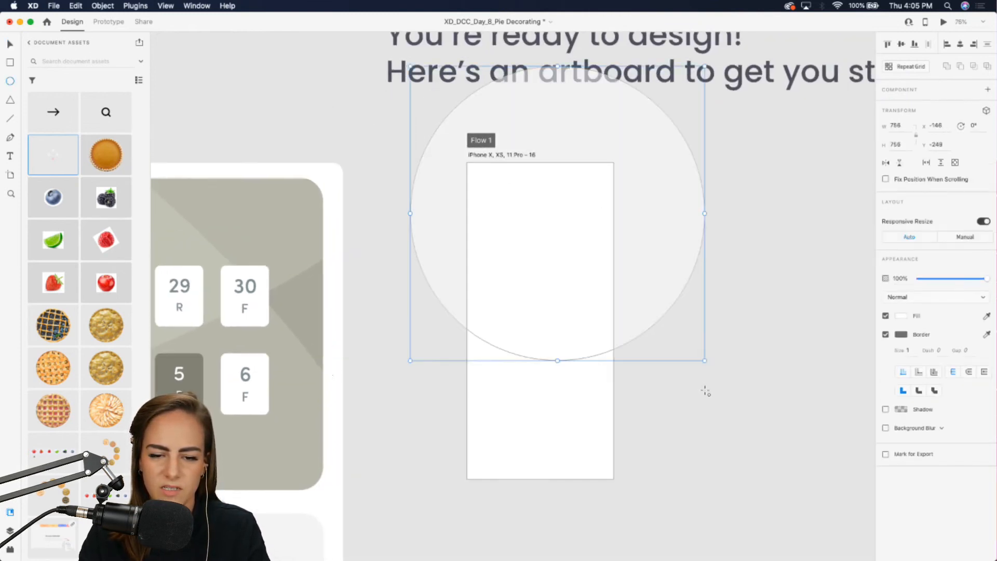
Step: Enlarge the circle to about 832 px and center it horizontally over the first artboard's upper part at about X -228, Y -364
{"action": "left_click_drag", "start_coordinate": [650, 310], "coordinate": [610, 267]}
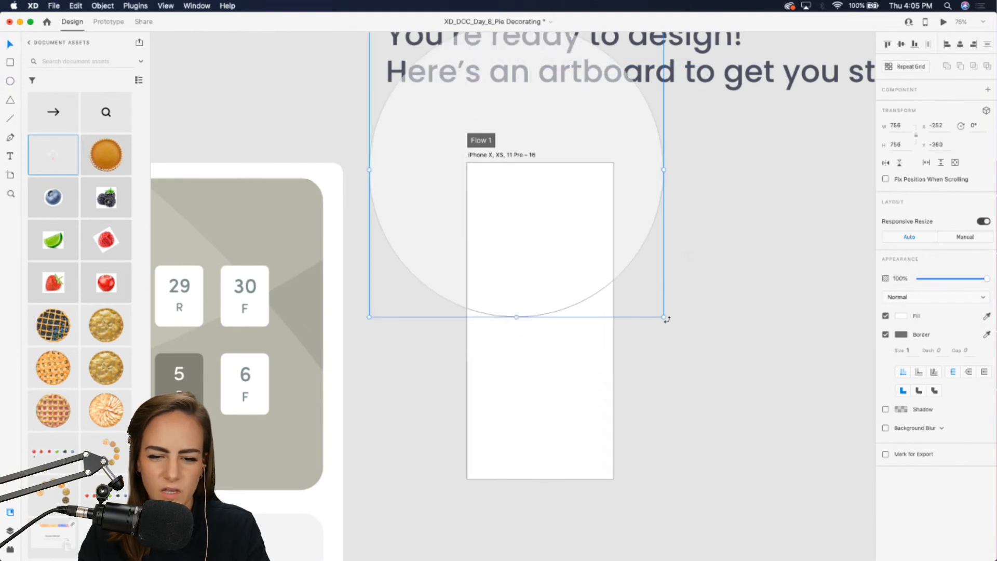
{"action": "left_click_drag", "start_coordinate": [664, 317], "coordinate": [708, 348]}
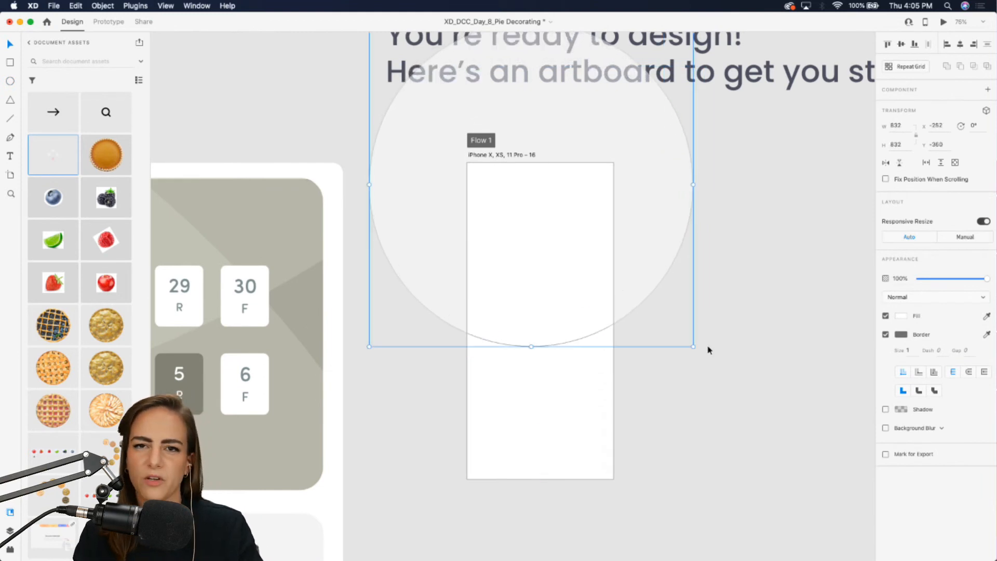
{"action": "left_click_drag", "start_coordinate": [554, 272], "coordinate": [563, 272]}
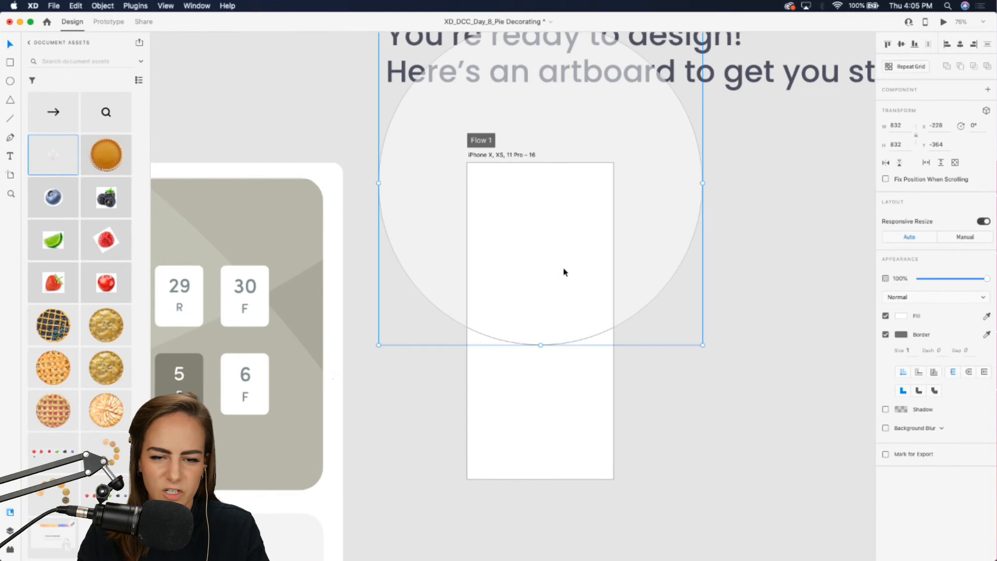
{"action": "scroll", "coordinate": [571, 265], "scroll_direction": "down", "scroll_amount": 5}
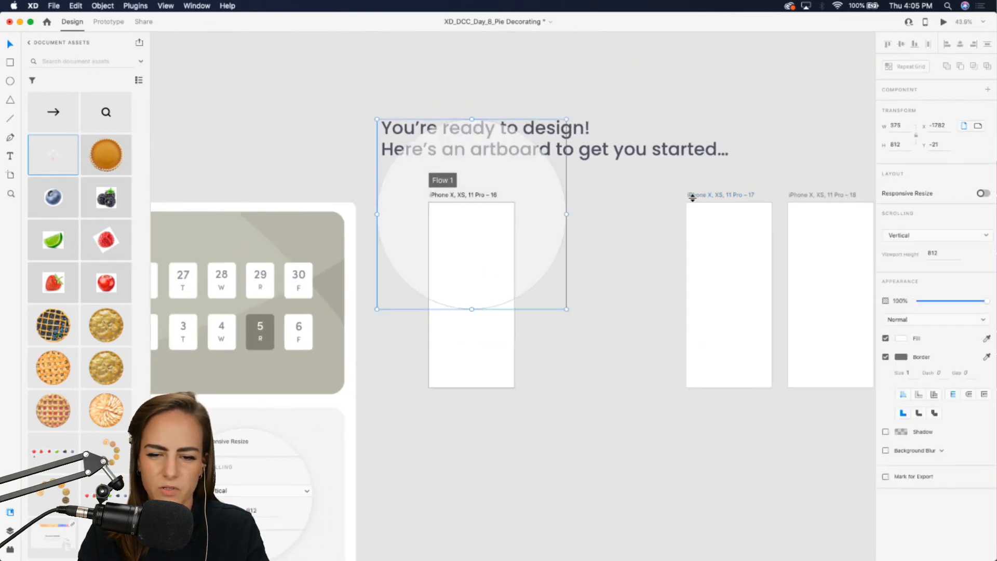
Step: Place artboard iPhone X, XS, 11 Pro – 17 back near artboard 18 and reposition the circle at about X -223, Y -316
{"action": "left_click_drag", "start_coordinate": [690, 200], "coordinate": [540, 199]}
{"action": "left_click_drag", "start_coordinate": [484, 259], "coordinate": [453, 254]}
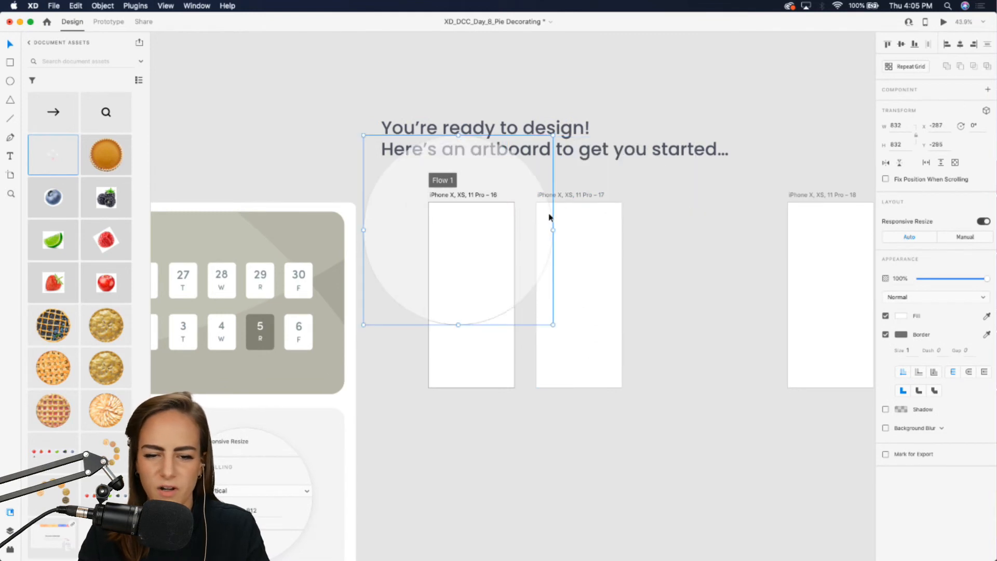
{"action": "left_click_drag", "start_coordinate": [575, 196], "coordinate": [723, 196]}
{"action": "scroll", "coordinate": [560, 246], "scroll_direction": "up", "scroll_amount": 5}
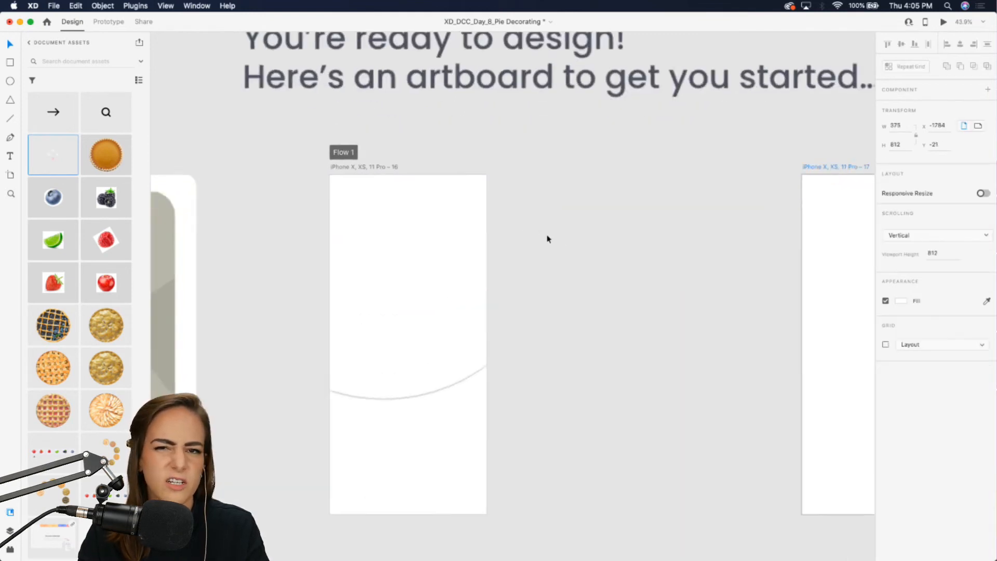
{"action": "left_click", "coordinate": [510, 272]}
{"action": "left_click_drag", "start_coordinate": [519, 271], "coordinate": [514, 266]}
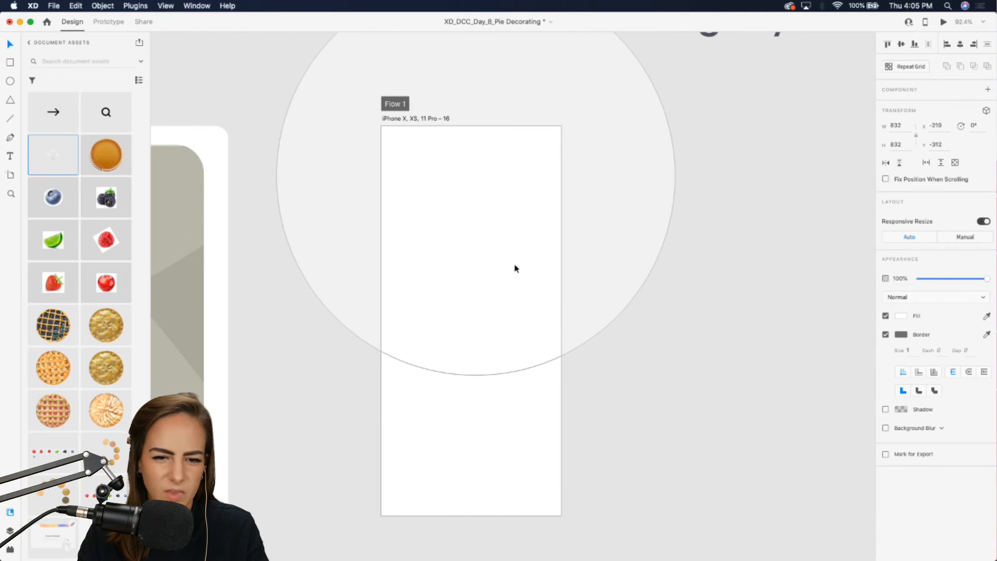
Step: Fill the circle with the saved orange and no border, and shift it up until its lower edge sits around the artboard's middle
{"action": "scroll", "coordinate": [83, 181], "scroll_direction": "up", "scroll_amount": 5}
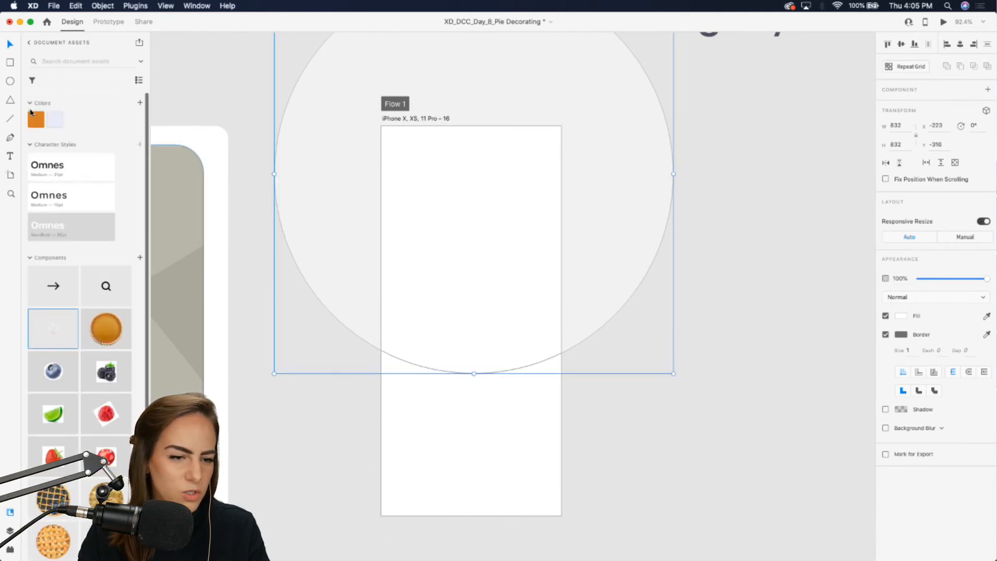
{"action": "left_click", "coordinate": [36, 120]}
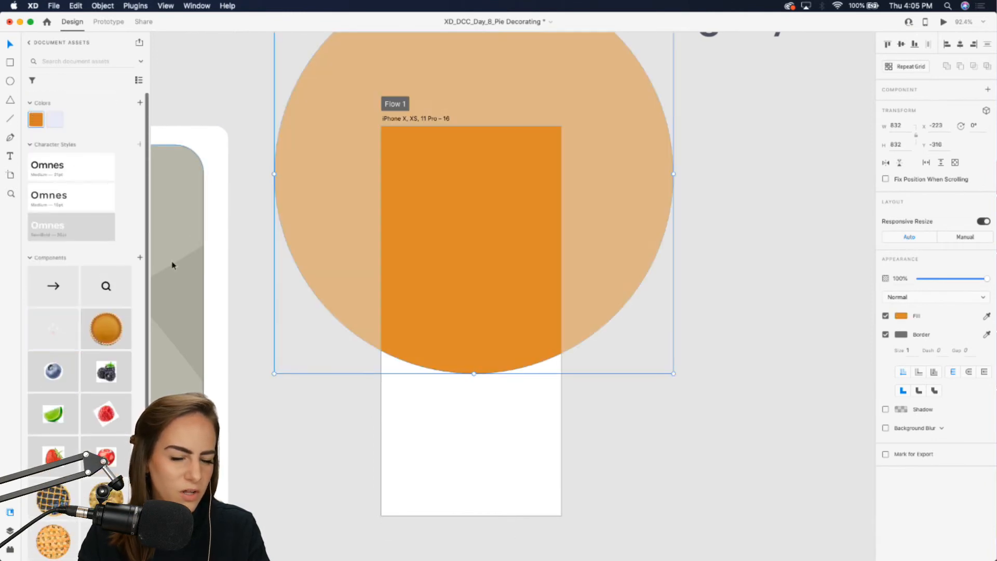
{"action": "left_click", "coordinate": [886, 334]}
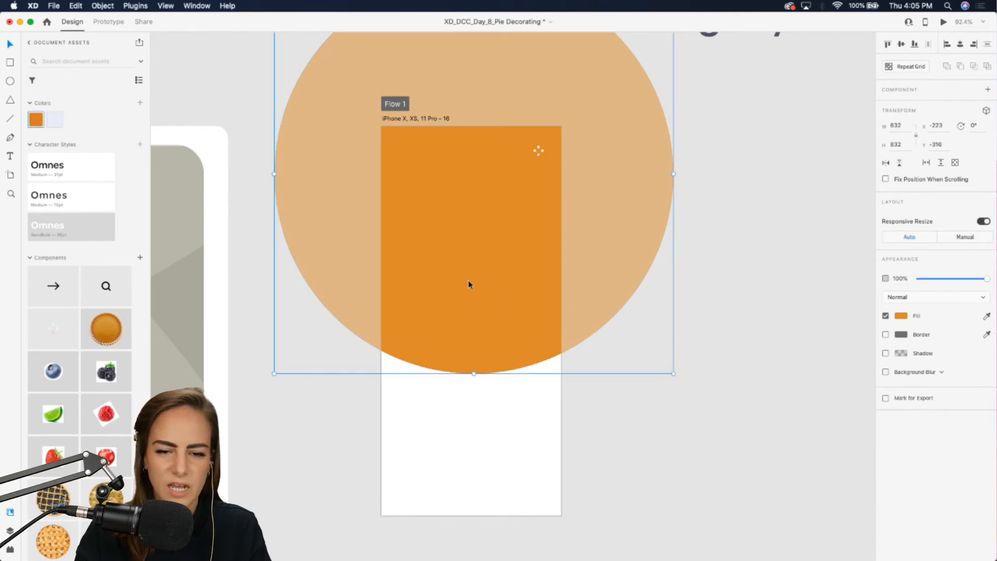
{"action": "left_click_drag", "start_coordinate": [469, 281], "coordinate": [464, 247]}
{"action": "left_click", "coordinate": [502, 403]}
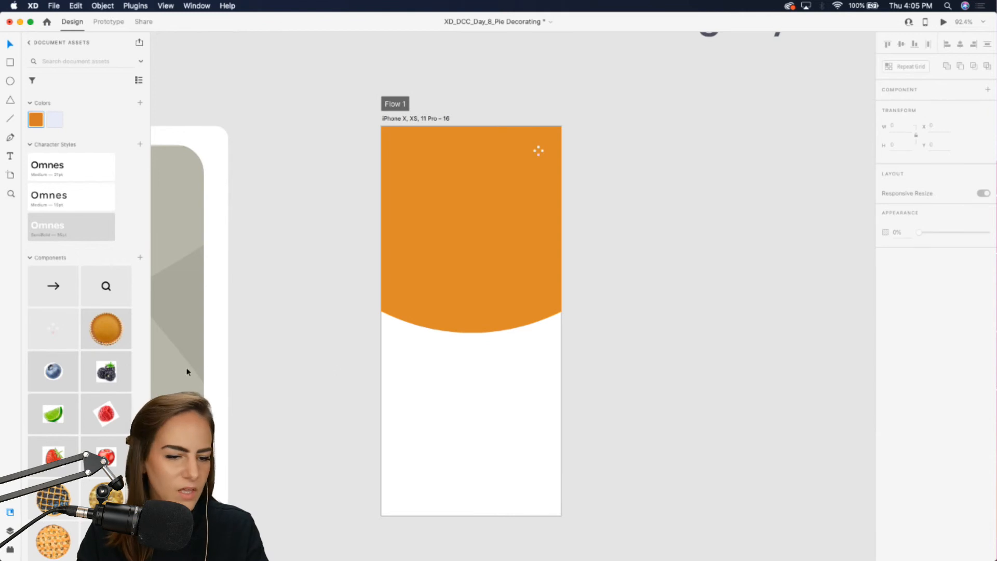
Step: Add an area text box about 241 px wide over the circle's lower part, reading "Pie Recipes & Inspiration"
{"action": "left_click", "coordinate": [10, 156]}
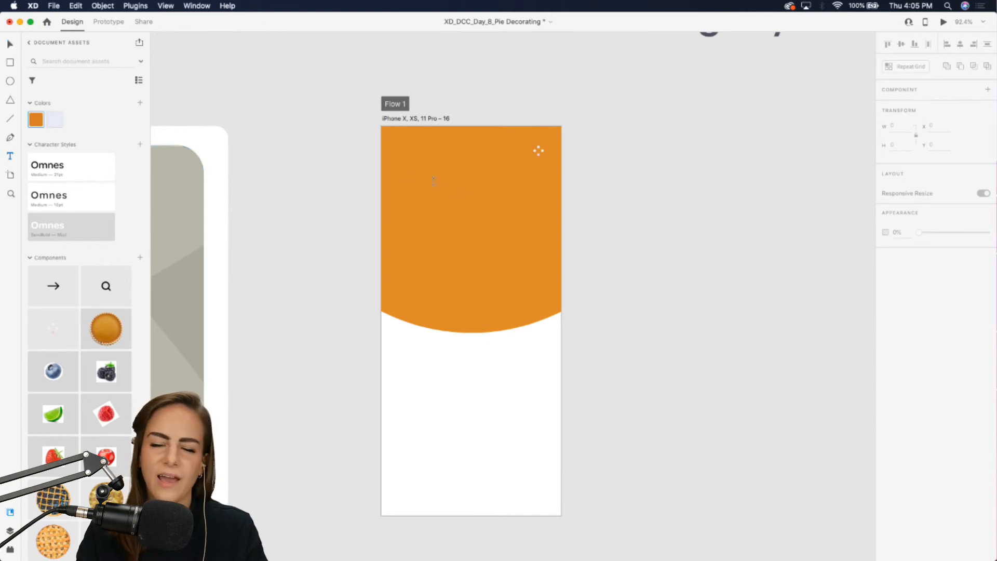
{"action": "left_click_drag", "start_coordinate": [408, 291], "coordinate": [524, 375]}
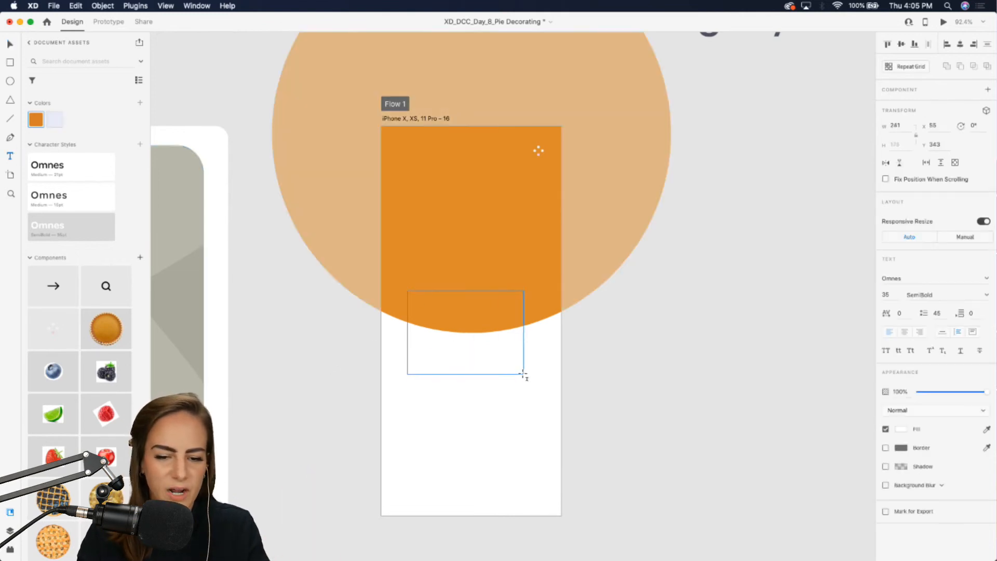
{"action": "type", "text": "Pie"}
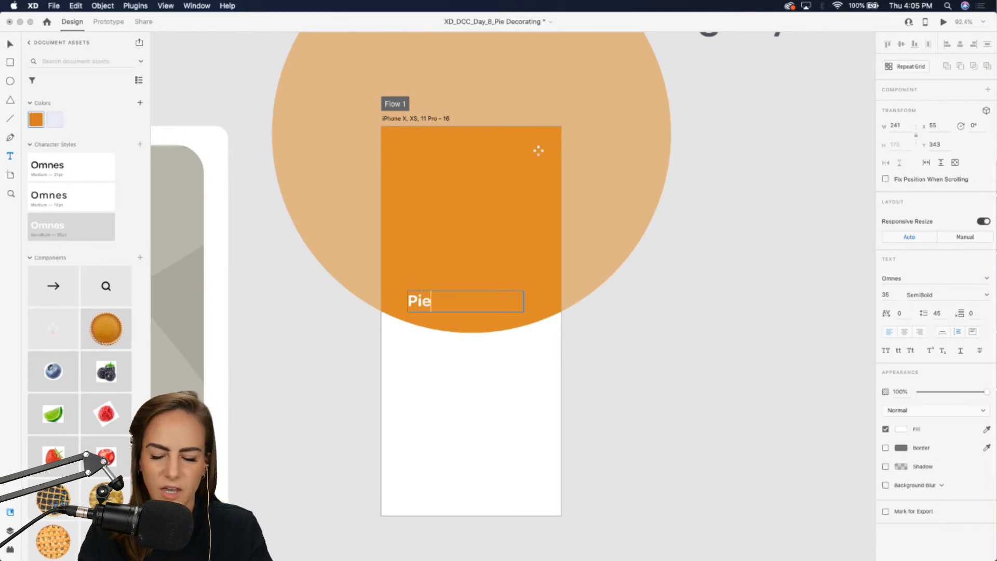
{"action": "type", "text": " Recipes"}
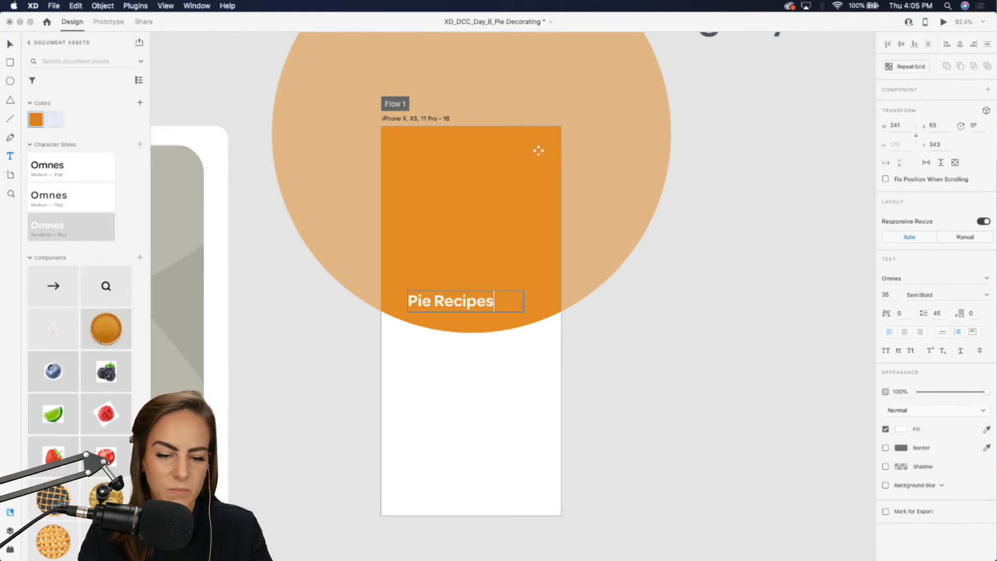
{"action": "type", "text": " & In"}
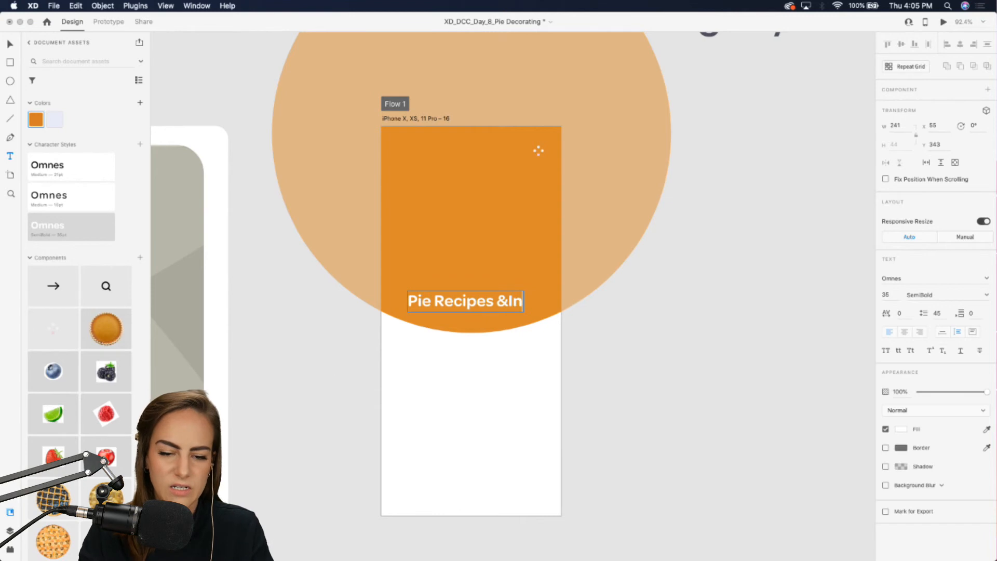
{"action": "key", "text": "BackSpace"}
{"action": "type", "text": "nspiration"}
{"action": "key", "text": "Escape"}
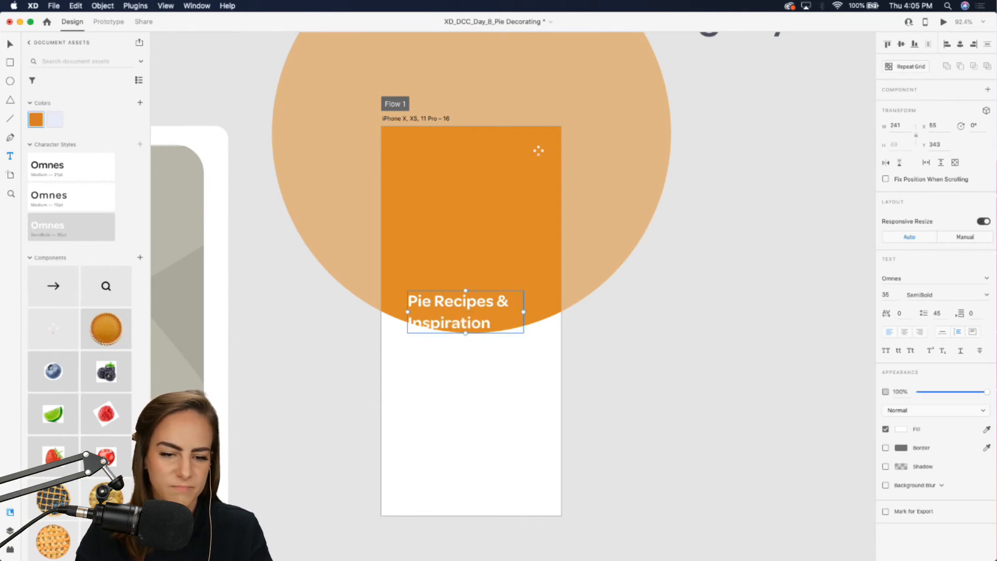
Step: Move the "Pie Recipes & Inspiration" heading to the artboard's upper part at about X 39, Y 62
{"action": "left_click_drag", "start_coordinate": [470, 310], "coordinate": [448, 172]}
{"action": "scroll", "coordinate": [448, 171], "scroll_direction": "up", "scroll_amount": 5}
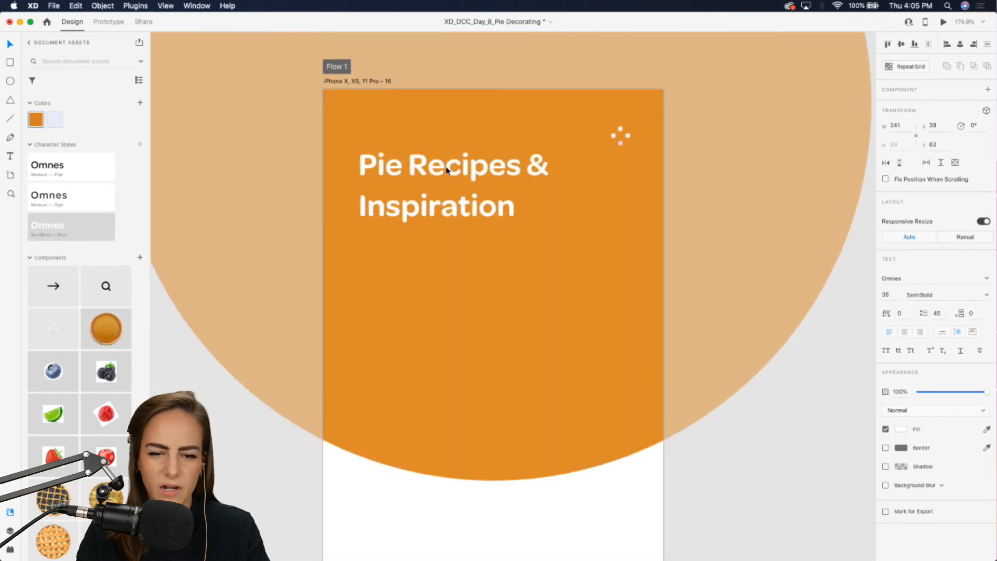
{"action": "scroll", "coordinate": [551, 151], "scroll_direction": "down", "scroll_amount": 5}
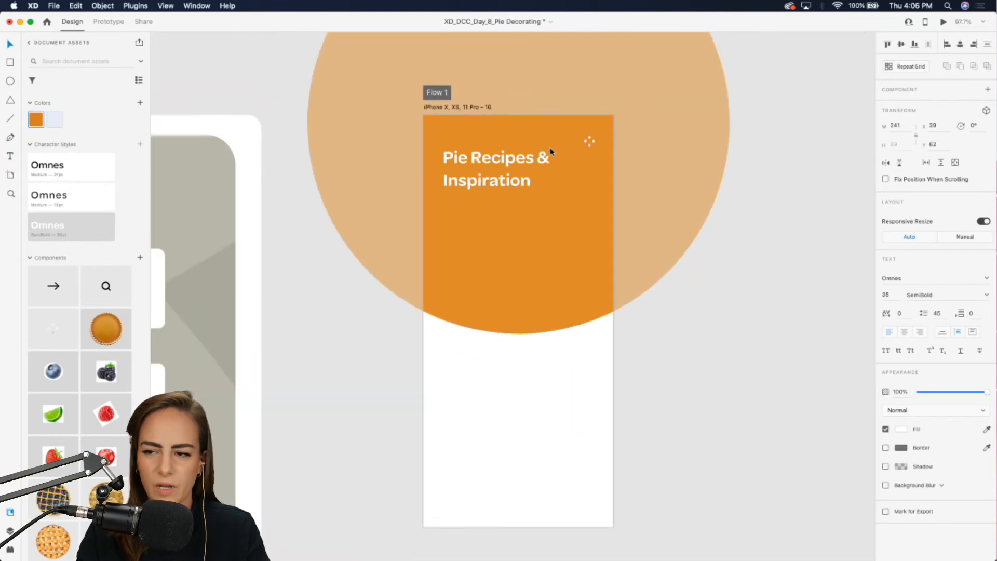
{"action": "scroll", "coordinate": [515, 158], "scroll_direction": "right", "scroll_amount": 2}
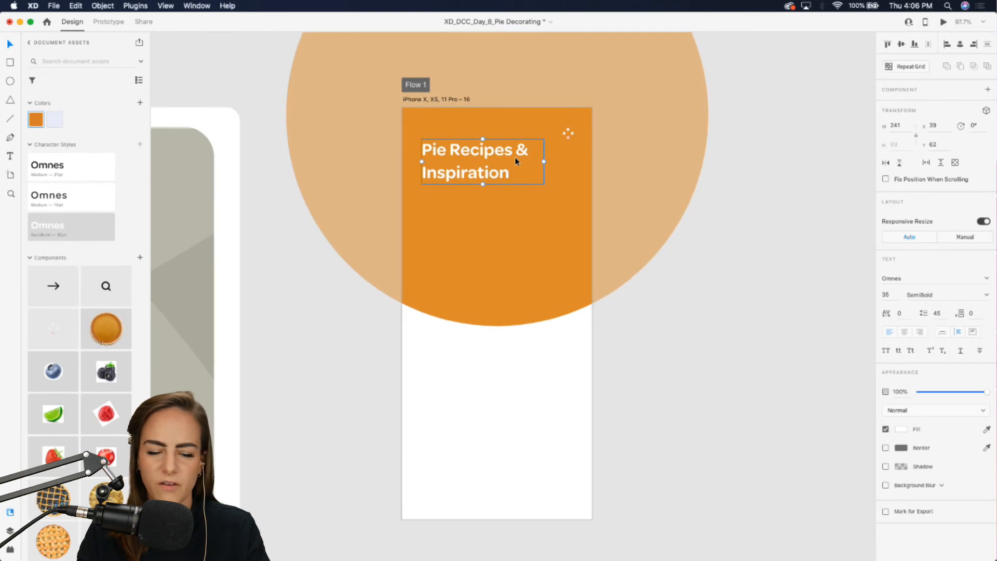
Step: Duplicate the heading directly below itself at about X 39, Y 170, and change the copy's text to "Find your perfect pie."
{"action": "left_click_drag", "start_coordinate": [516, 157], "coordinate": [461, 203]}
{"action": "scroll", "coordinate": [462, 205], "scroll_direction": "up", "scroll_amount": 4}
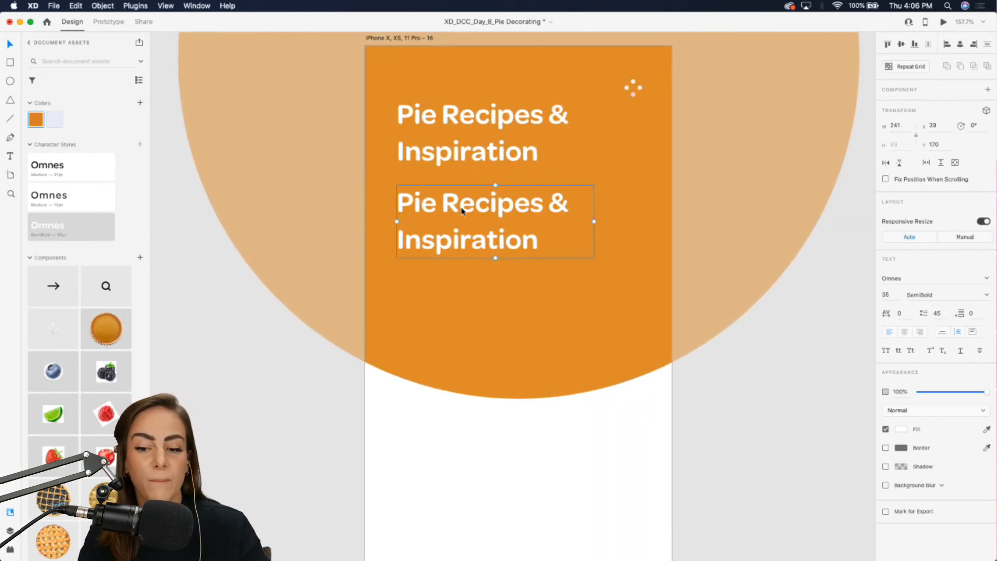
{"action": "scroll", "coordinate": [462, 210], "scroll_direction": "right", "scroll_amount": 1}
{"action": "double_click", "coordinate": [461, 207]}
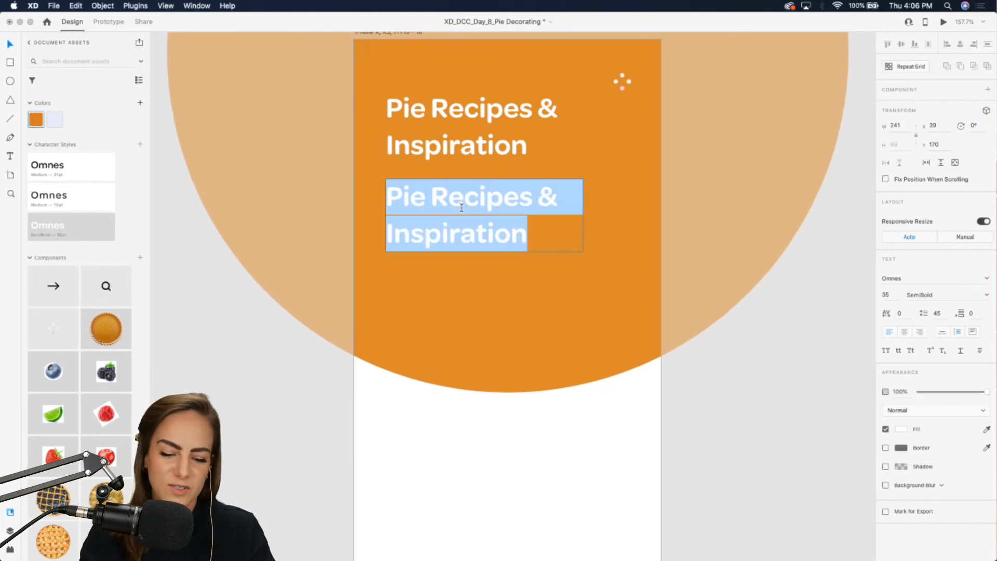
{"action": "type", "text": "F"}
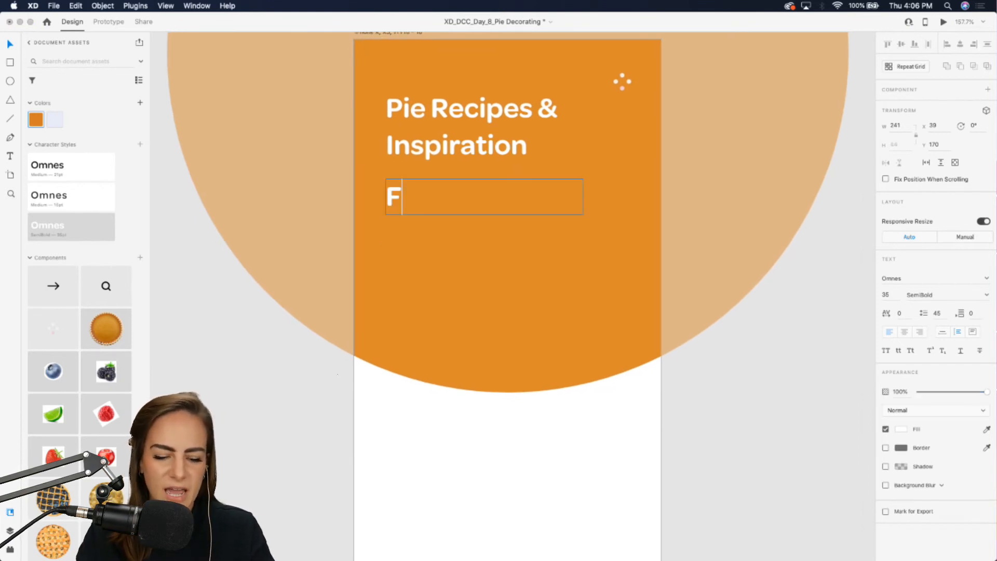
{"action": "type", "text": "ind your "}
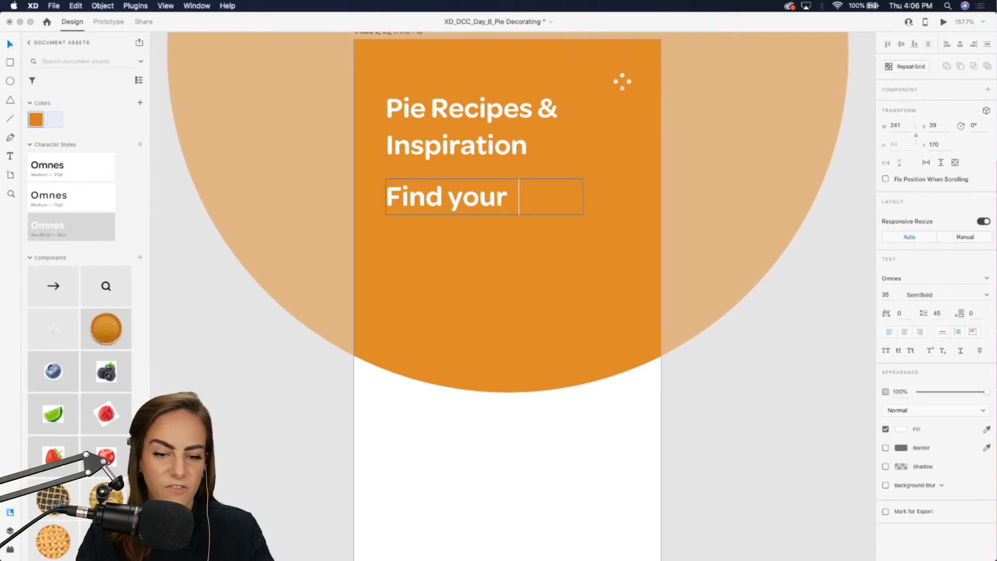
{"action": "type", "text": "perfect pie"}
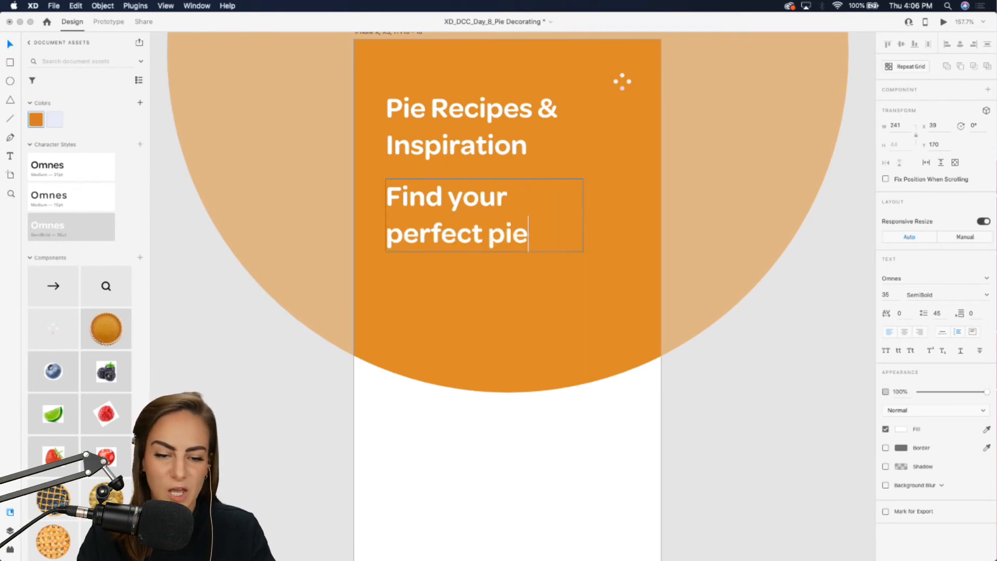
{"action": "type", "text": "."}
{"action": "key", "text": "Escape"}
Step: Apply the smaller Omnes Medium character style to the tagline and color it white (#FFFFFF) at 81% opacity
{"action": "left_click", "coordinate": [64, 194]}
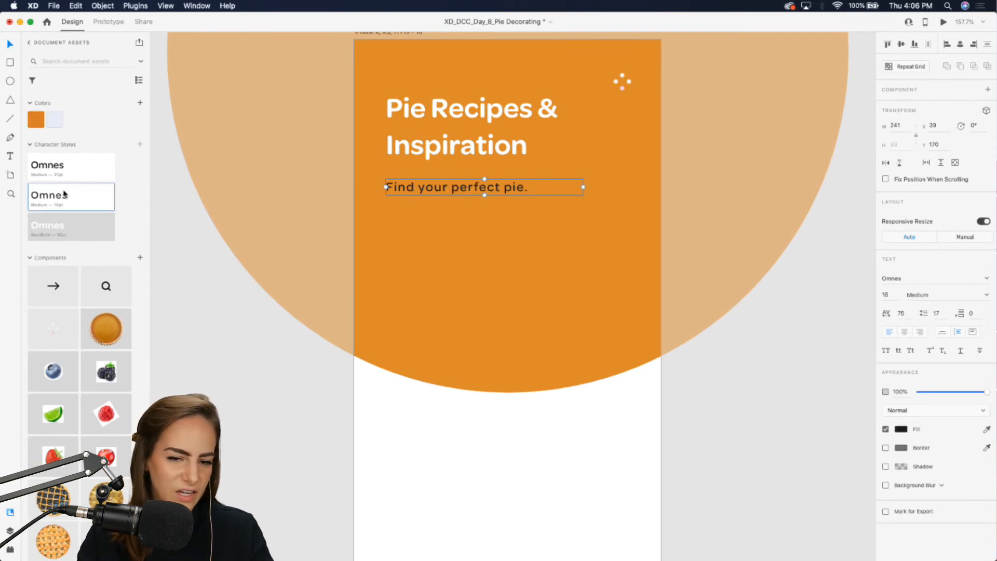
{"action": "left_click", "coordinate": [902, 429]}
{"action": "left_click_drag", "start_coordinate": [821, 387], "coordinate": [693, 318]}
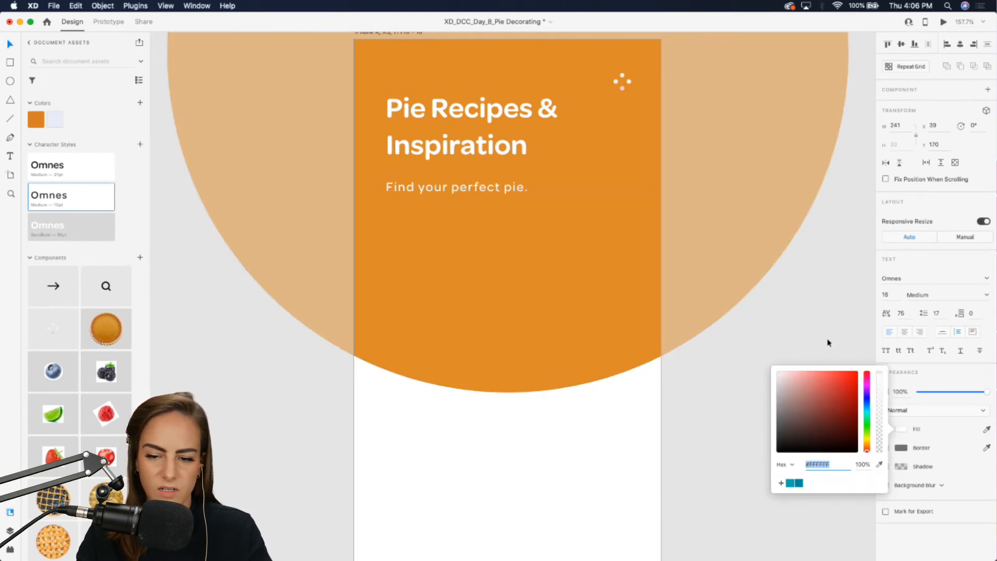
{"action": "left_click", "coordinate": [974, 397]}
{"action": "left_click", "coordinate": [973, 396]}
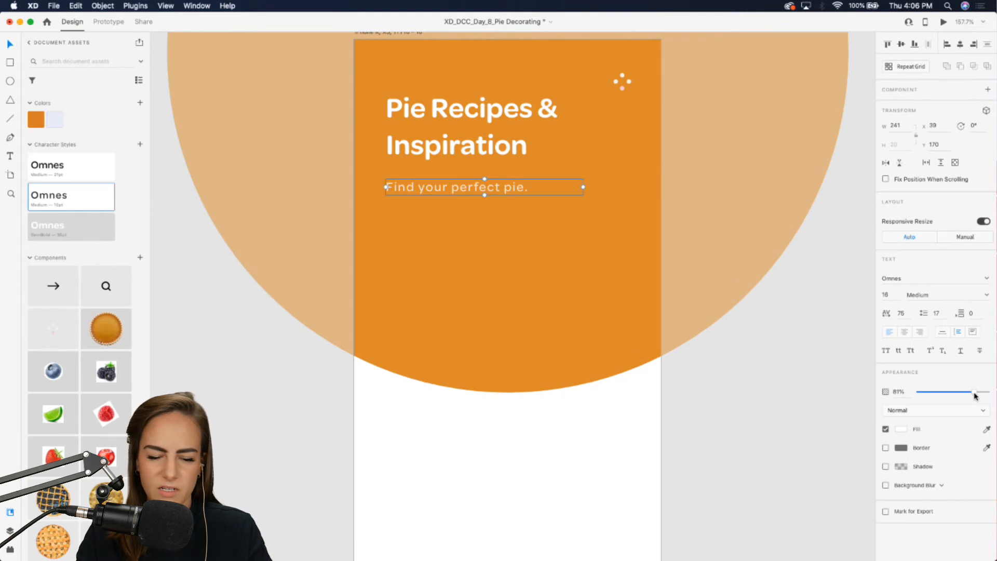
Step: Switch the tagline to auto width and move it closer to the heading at about Y 162
{"action": "left_click", "coordinate": [943, 335]}
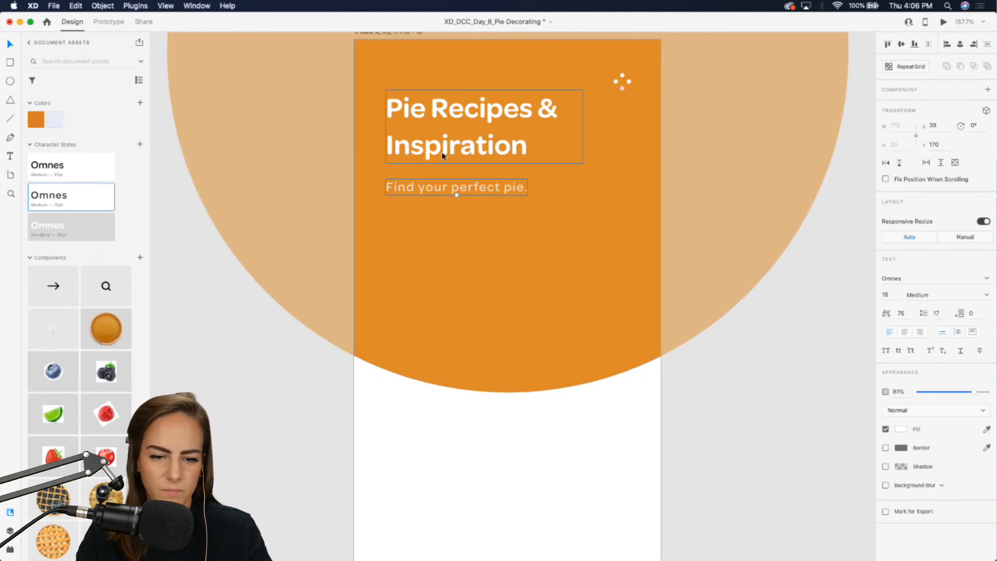
{"action": "left_click_drag", "start_coordinate": [404, 191], "coordinate": [404, 185]}
{"action": "scroll", "coordinate": [404, 185], "scroll_direction": "down", "scroll_amount": 5}
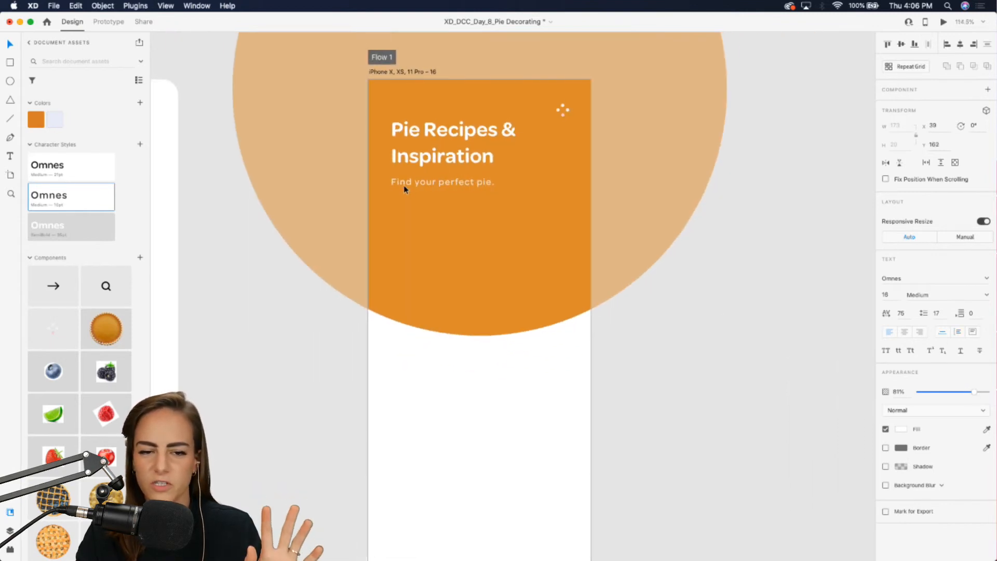
{"action": "scroll", "coordinate": [404, 185], "scroll_direction": "down", "scroll_amount": 1}
{"action": "left_click", "coordinate": [291, 366]}
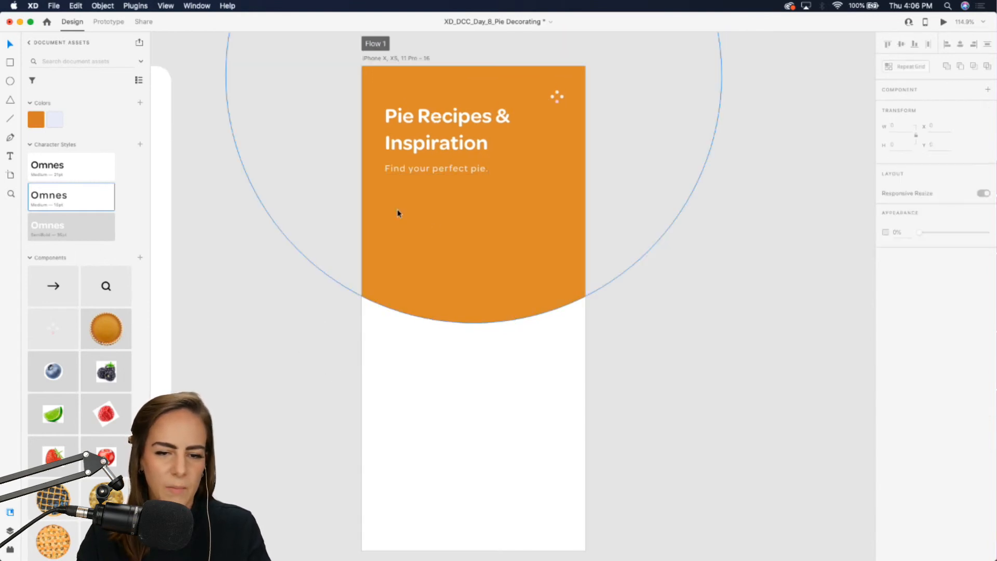
{"action": "scroll", "coordinate": [588, 208], "scroll_direction": "right", "scroll_amount": 2}
{"action": "scroll", "coordinate": [588, 208], "scroll_direction": "up", "scroll_amount": 3}
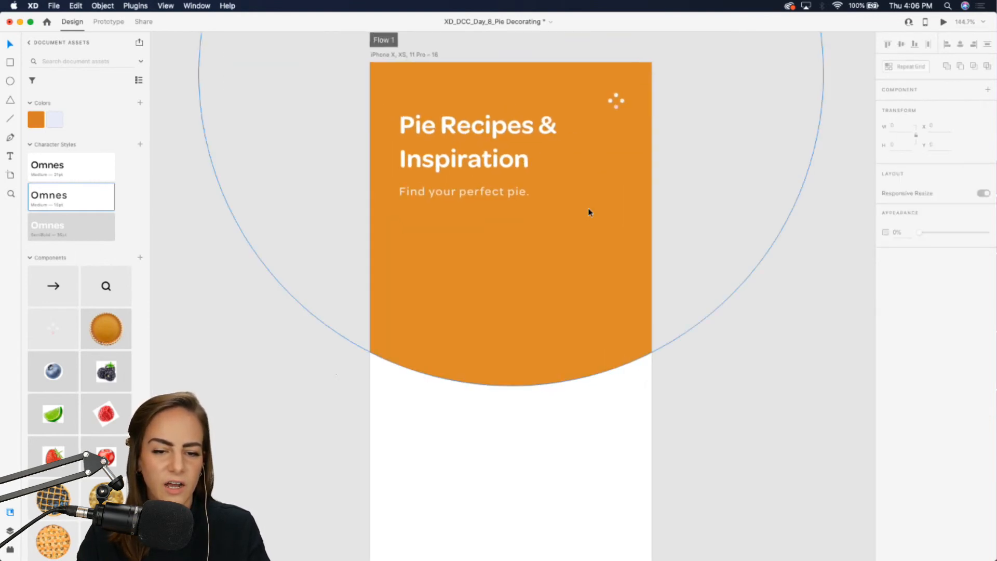
{"action": "left_click", "coordinate": [10, 63]}
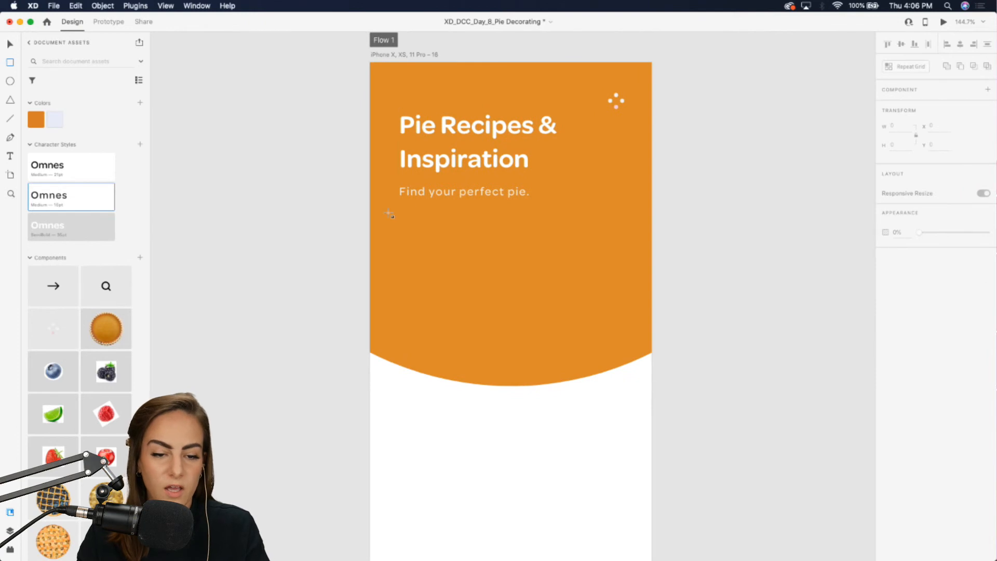
{"action": "left_click_drag", "start_coordinate": [400, 214], "coordinate": [630, 260]}
{"action": "key", "text": "super+z"}
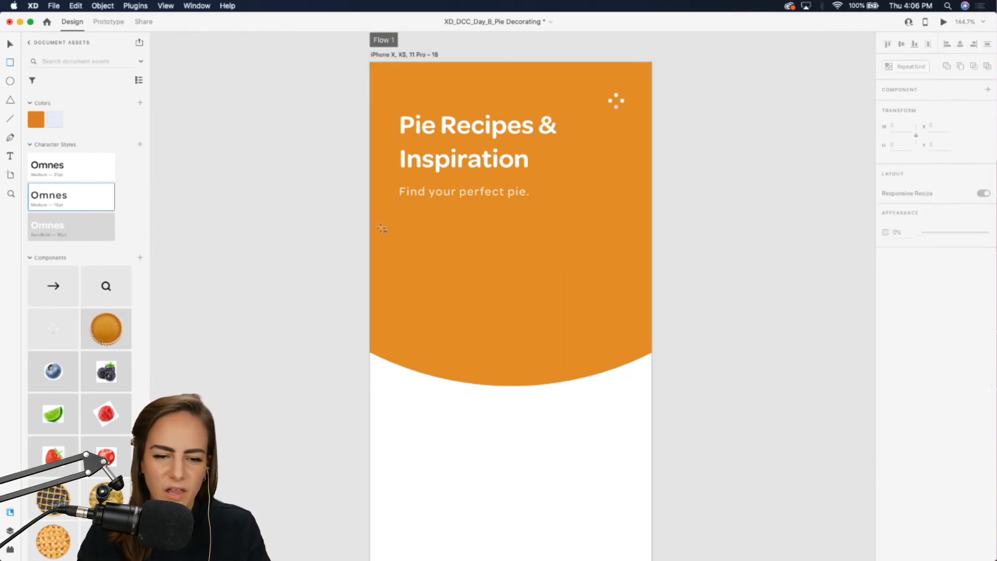
Step: Draw a borderless white rectangle about 317 by 66 px below the tagline, starting at the artboard's left edge at about Y 212
{"action": "left_click_drag", "start_coordinate": [370, 222], "coordinate": [608, 271]}
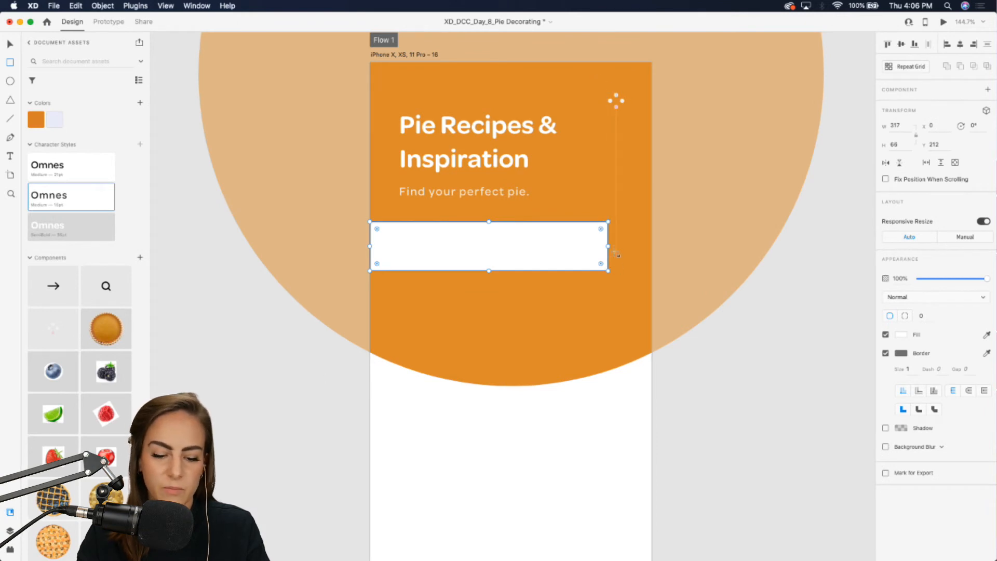
{"action": "key", "text": "v"}
{"action": "left_click", "coordinate": [886, 352]}
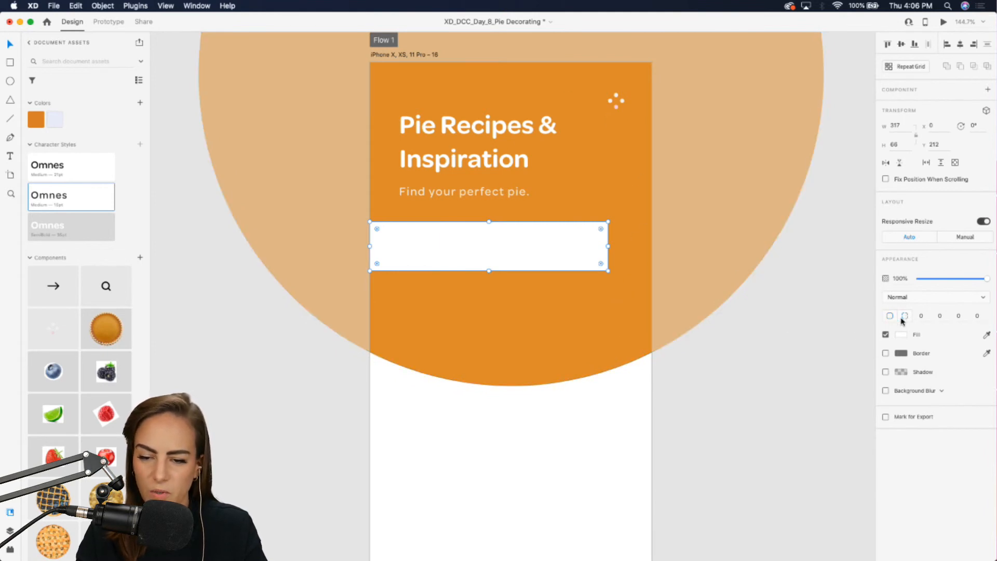
Step: Round only the rectangle's top-right and bottom-right corners with a radius of 20
{"action": "left_click", "coordinate": [928, 316]}
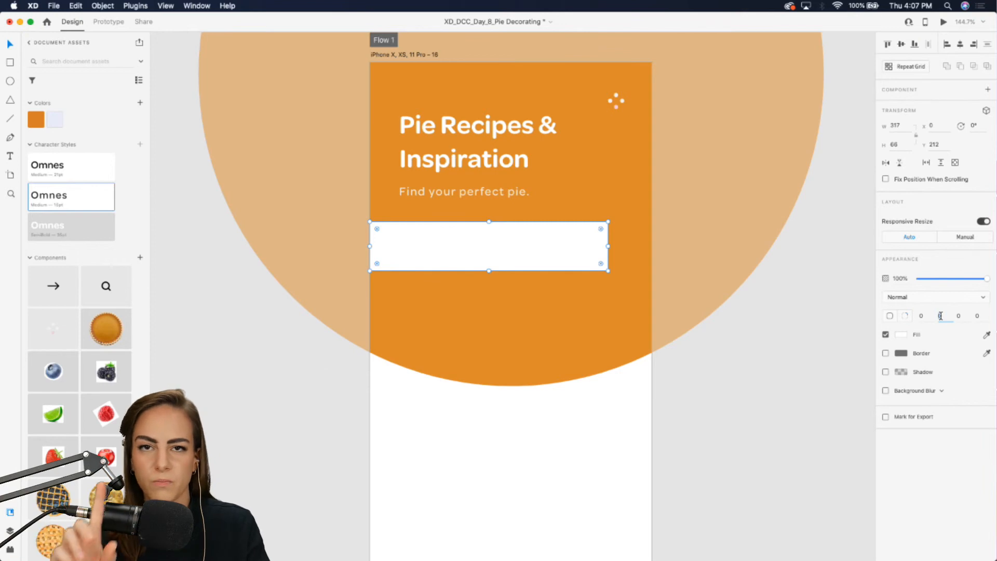
{"action": "type", "text": "20"}
{"action": "key", "text": "Return"}
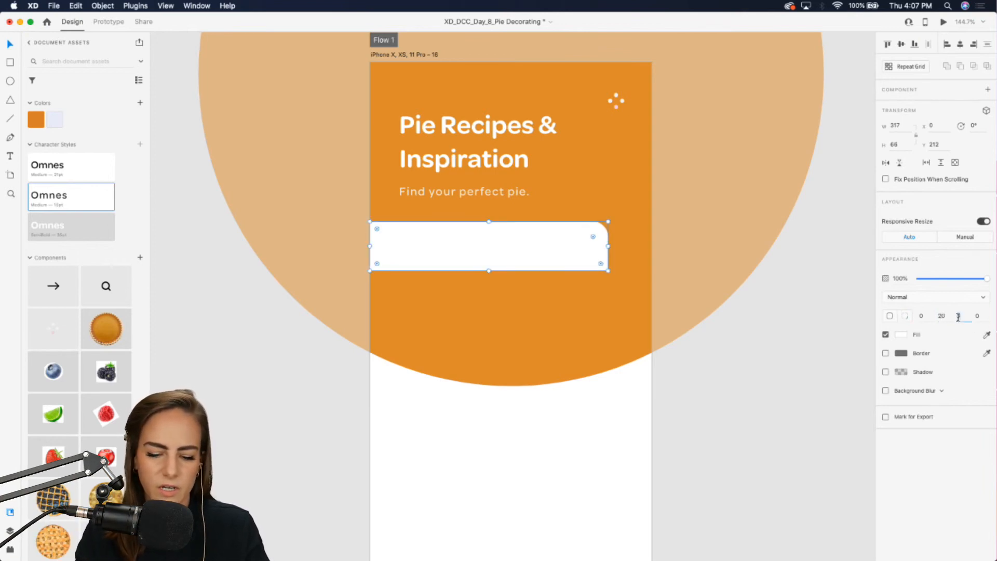
{"action": "type", "text": "20"}
{"action": "key", "text": "Return"}
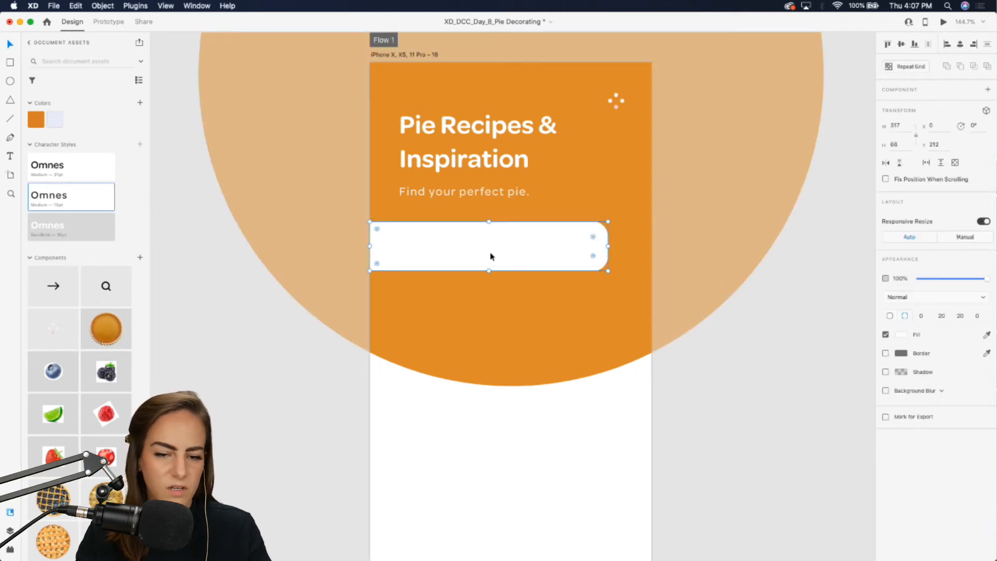
Step: Place the search icon component inside the white bar, vertically centered near its rounded end
{"action": "left_click", "coordinate": [298, 368]}
{"action": "left_click_drag", "start_coordinate": [120, 294], "coordinate": [311, 368]}
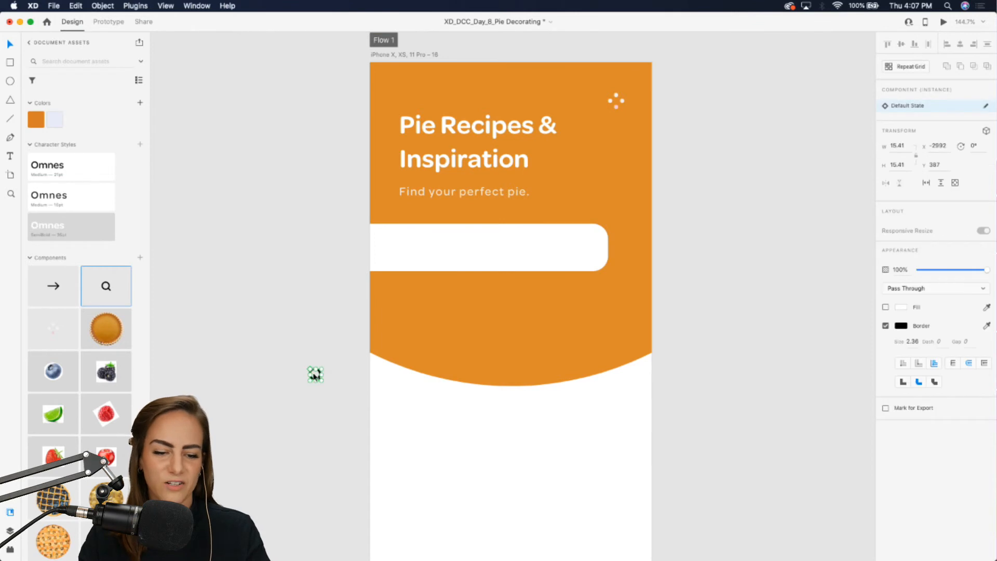
{"action": "left_click", "coordinate": [326, 407]}
{"action": "left_click", "coordinate": [320, 379]}
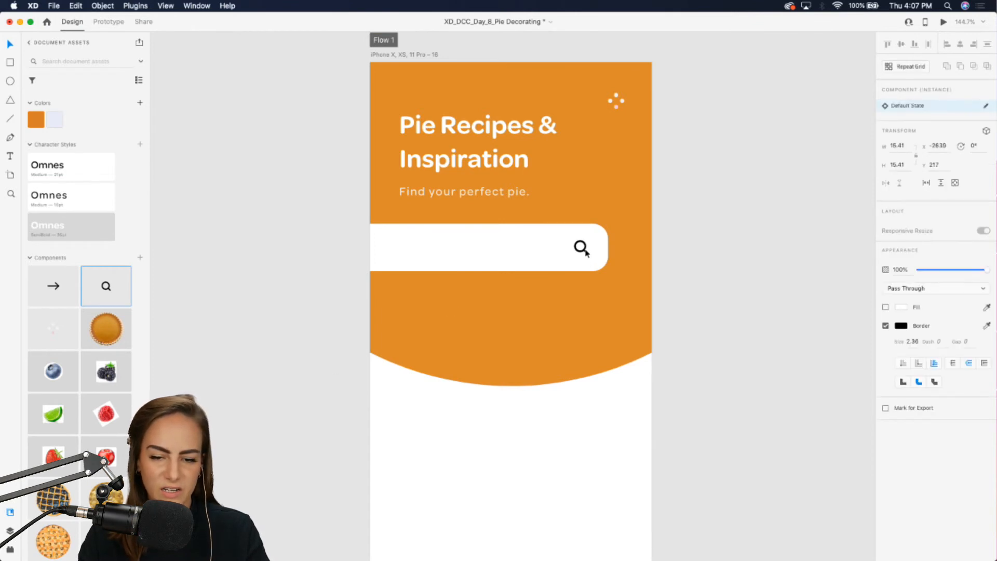
{"action": "left_click_drag", "start_coordinate": [586, 253], "coordinate": [586, 253]}
{"action": "left_click", "coordinate": [328, 370]}
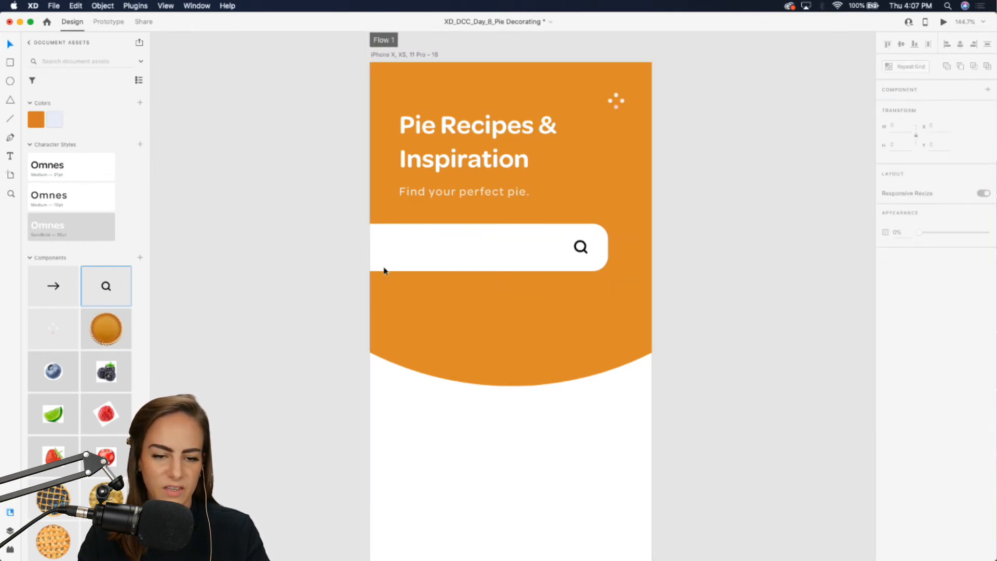
Step: Duplicate the tagline into the white bar at about Y 238 and apply the smaller Omnes Medium character style to the copy
{"action": "left_click", "coordinate": [442, 188]}
{"action": "left_click_drag", "start_coordinate": [426, 193], "coordinate": [426, 247]}
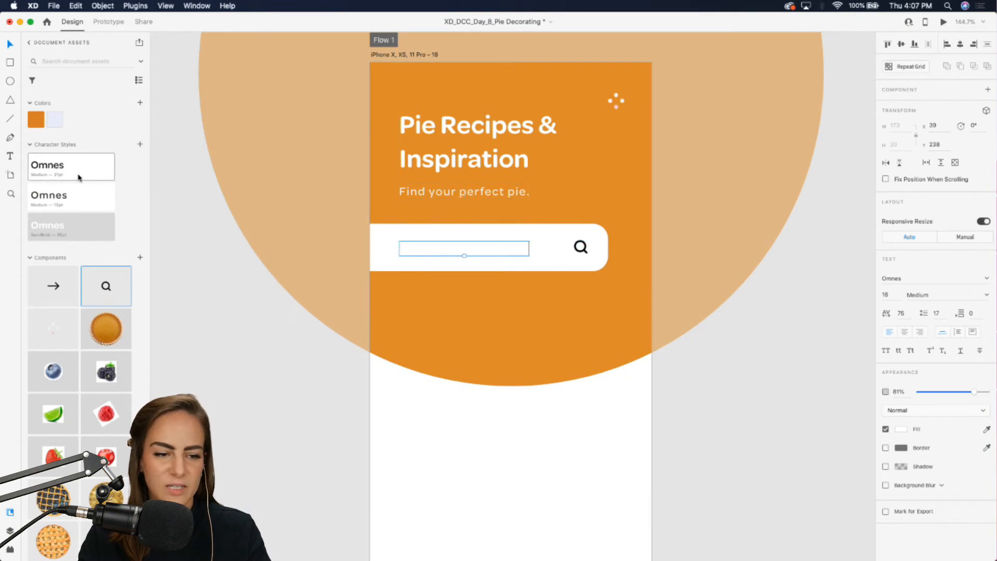
{"action": "left_click", "coordinate": [66, 177]}
{"action": "left_click", "coordinate": [68, 189]}
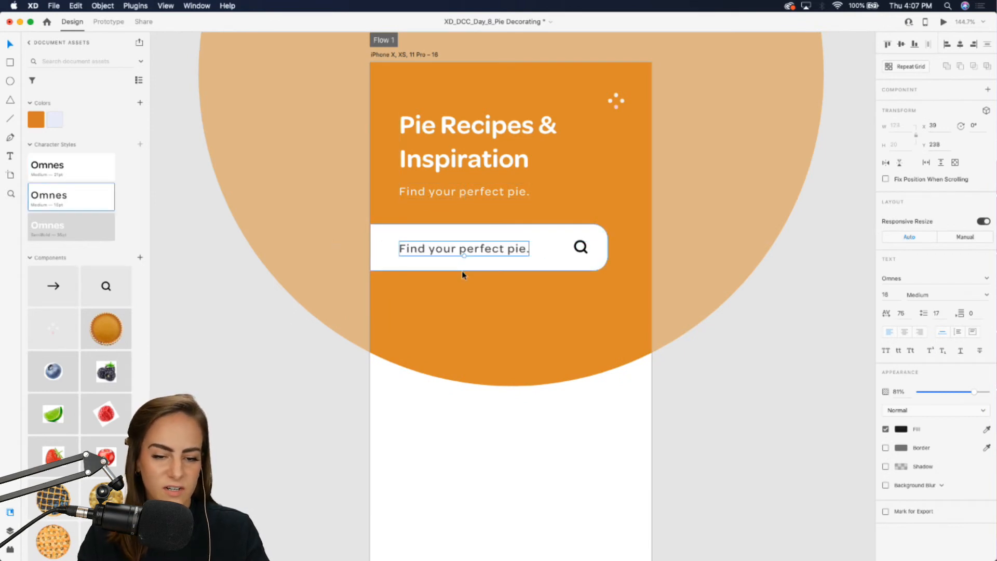
Step: Replace the text inside the white bar with "Search"
{"action": "double_click", "coordinate": [445, 248]}
{"action": "type", "text": "Search"}
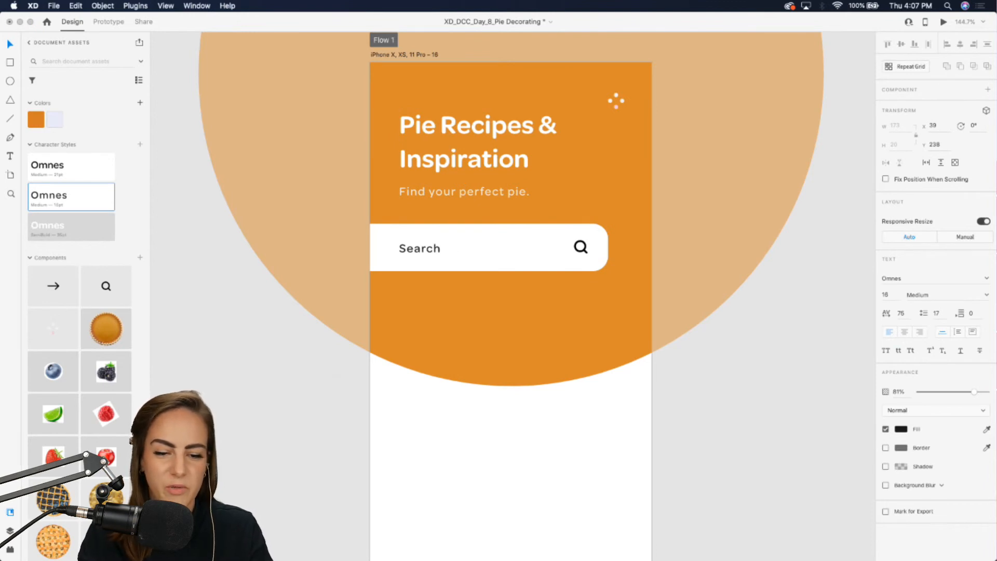
{"action": "key", "text": "Escape"}
{"action": "left_click", "coordinate": [290, 383]}
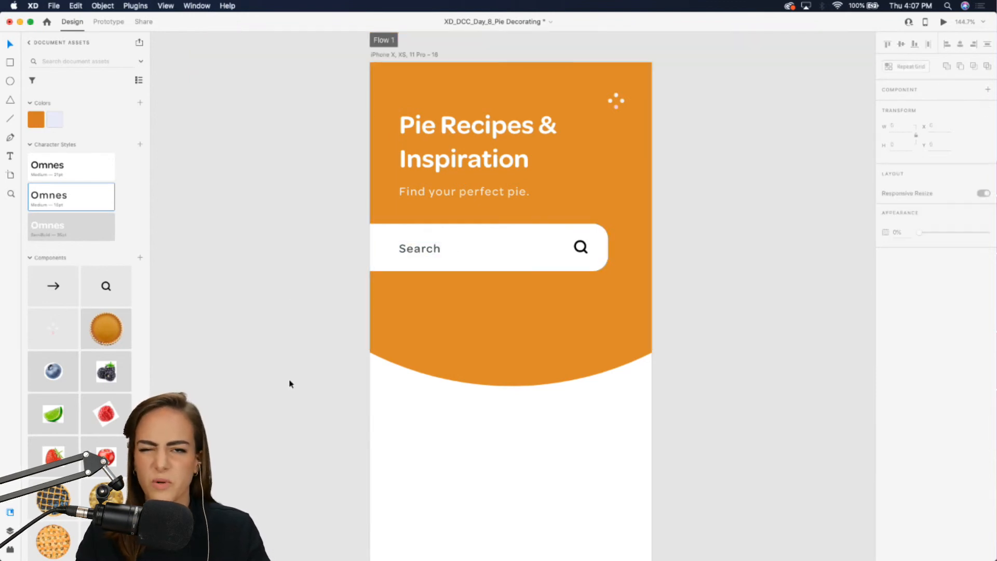
Step: Move the orange header circle up slightly on the artboard
{"action": "scroll", "coordinate": [289, 382], "scroll_direction": "down", "scroll_amount": 5}
{"action": "scroll", "coordinate": [290, 382], "scroll_direction": "down", "scroll_amount": 2}
{"action": "scroll", "coordinate": [289, 384], "scroll_direction": "down", "scroll_amount": 2}
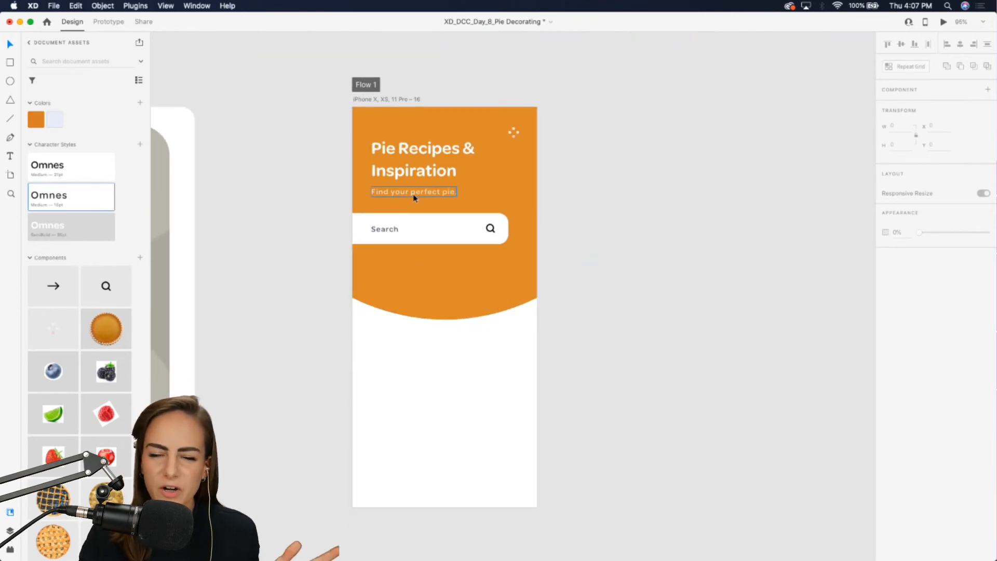
{"action": "left_click", "coordinate": [438, 318]}
{"action": "left_click", "coordinate": [435, 348]}
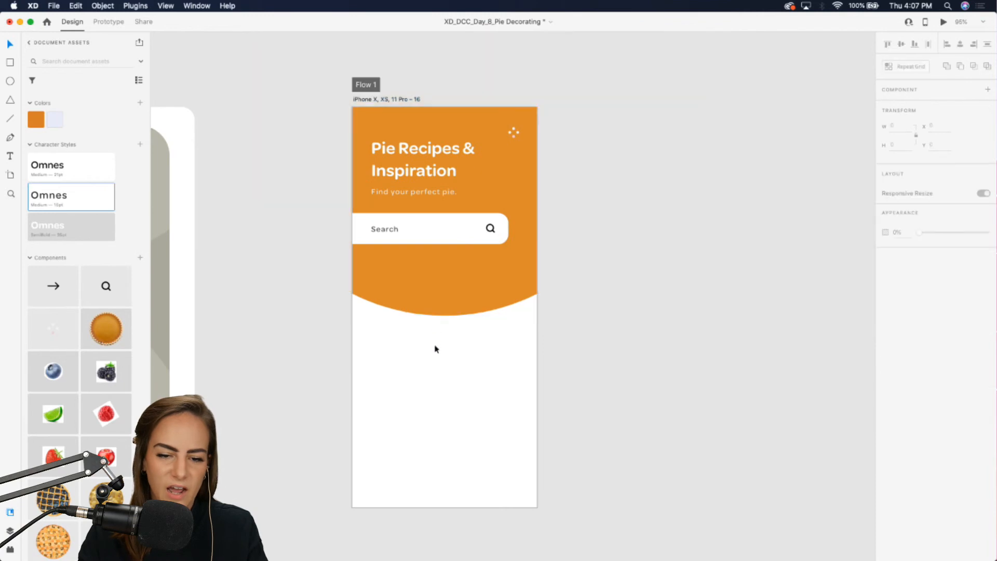
Step: Place the plain open-faced pie component below the search bar at about X 48, Y 328, overlapping the orange curve
{"action": "scroll", "coordinate": [436, 349], "scroll_direction": "down", "scroll_amount": 2}
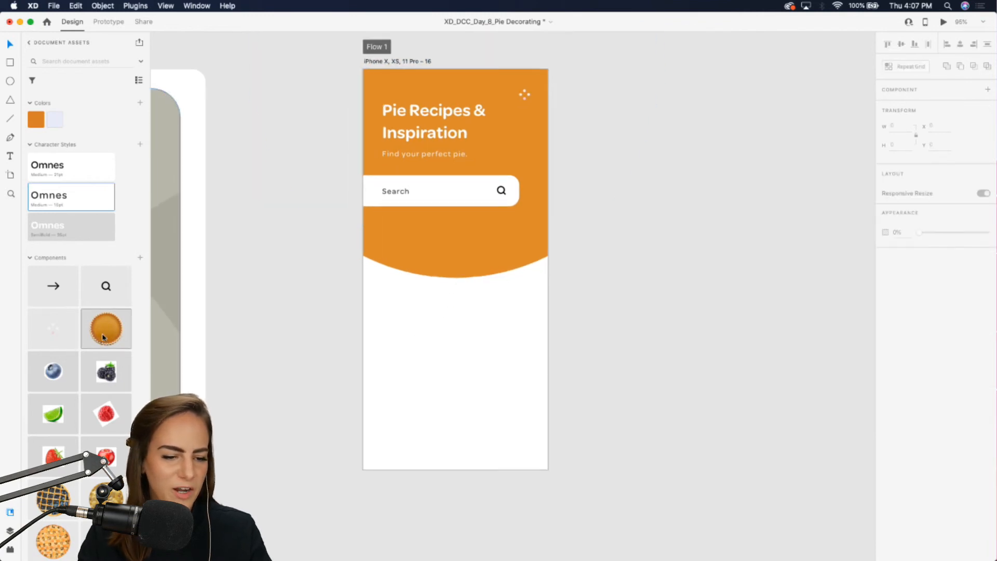
{"action": "scroll", "coordinate": [103, 336], "scroll_direction": "down", "scroll_amount": 5}
{"action": "scroll", "coordinate": [103, 335], "scroll_direction": "up", "scroll_amount": 5}
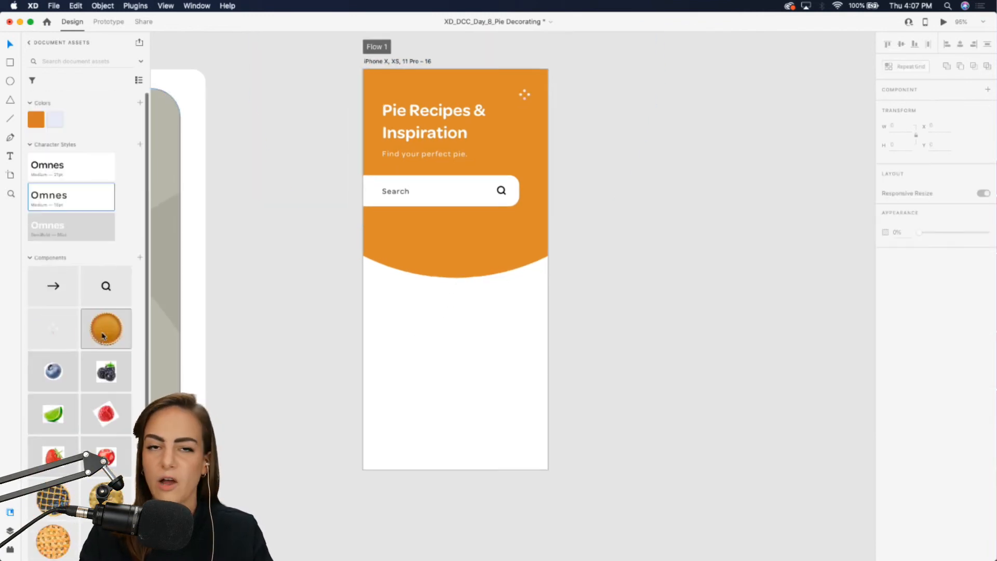
{"action": "scroll", "coordinate": [104, 336], "scroll_direction": "down", "scroll_amount": 5}
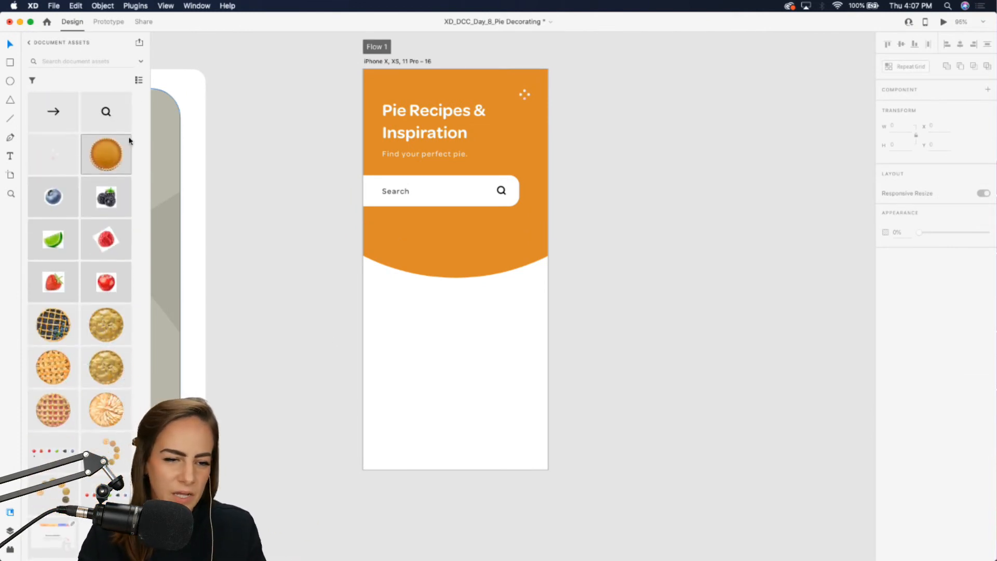
{"action": "left_click_drag", "start_coordinate": [109, 151], "coordinate": [639, 311]}
{"action": "scroll", "coordinate": [639, 313], "scroll_direction": "down", "scroll_amount": 5}
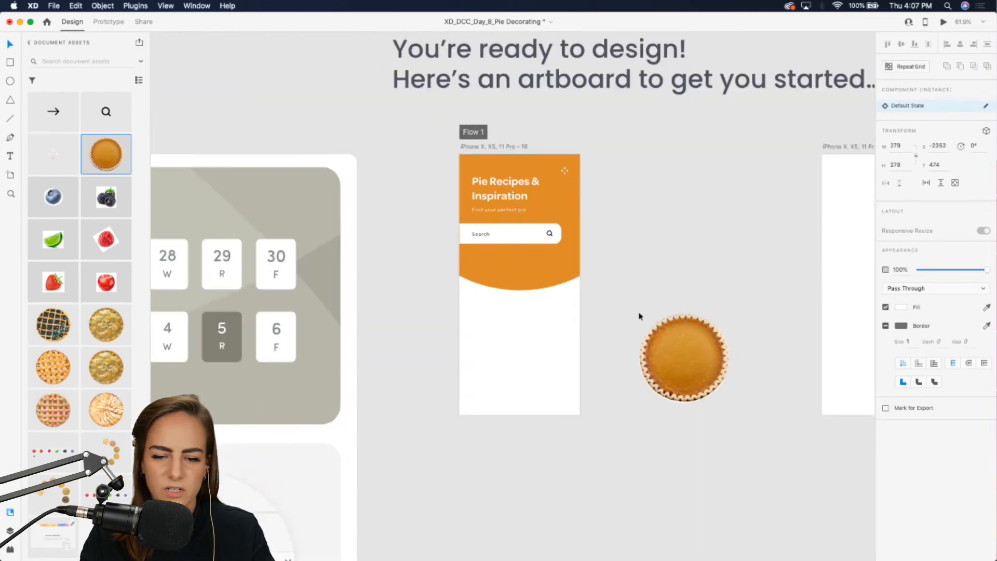
{"action": "left_click_drag", "start_coordinate": [672, 349], "coordinate": [524, 297]}
{"action": "scroll", "coordinate": [524, 296], "scroll_direction": "up", "scroll_amount": 5}
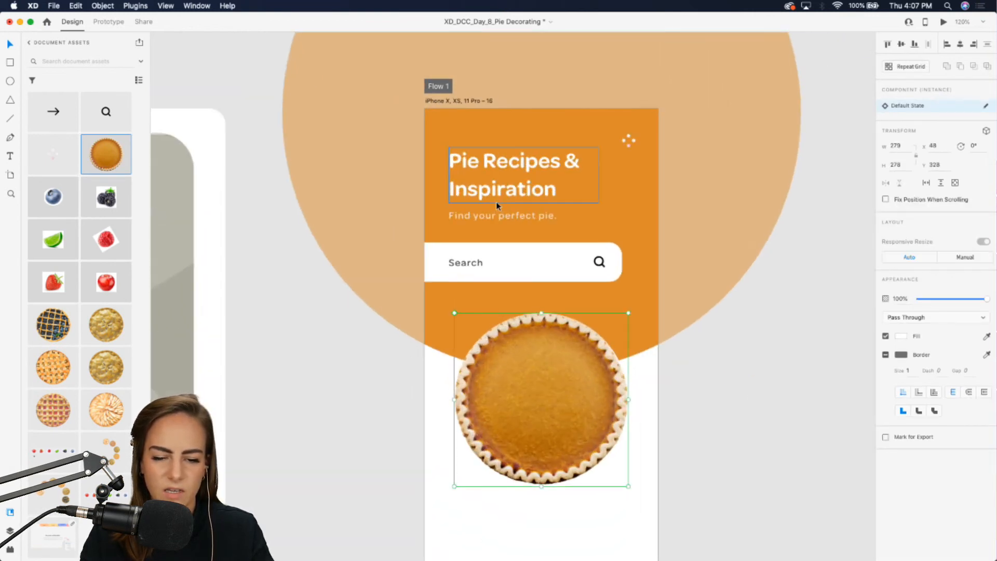
{"action": "scroll", "coordinate": [681, 289], "scroll_direction": "down", "scroll_amount": 3}
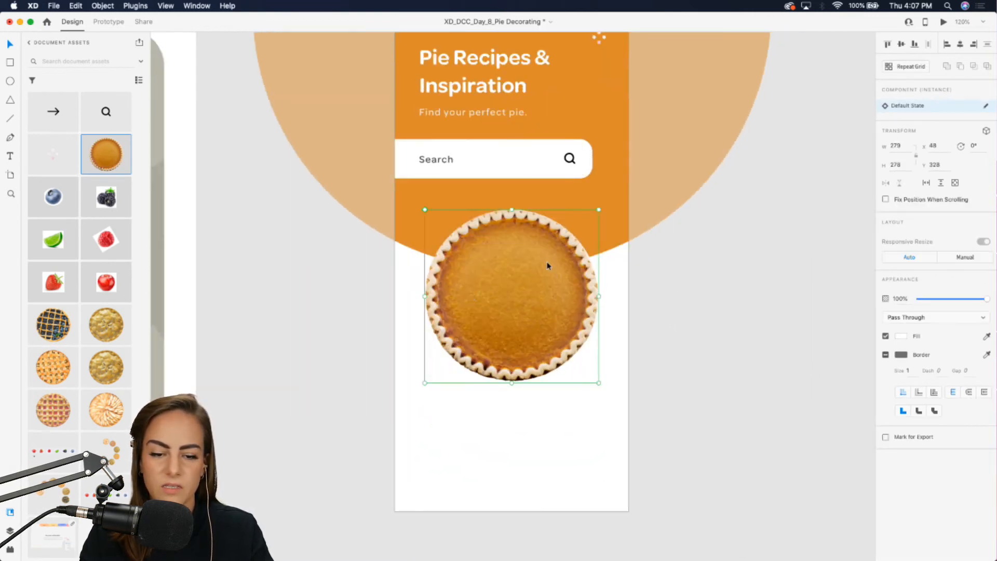
Step: Open the pie component's masked group to inspect its circular mask and the full image behind it
{"action": "double_click", "coordinate": [510, 276]}
{"action": "double_click", "coordinate": [509, 275]}
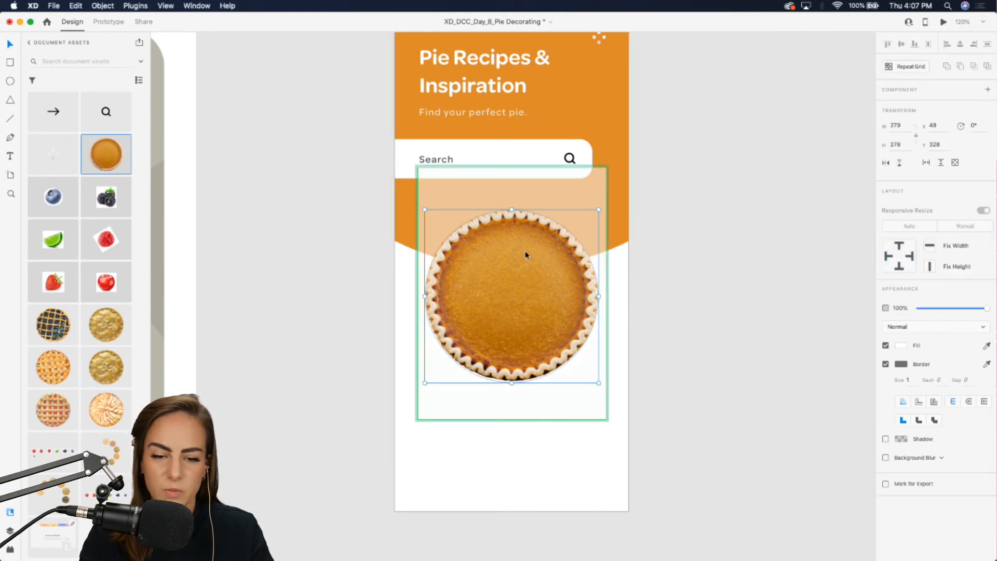
{"action": "left_click", "coordinate": [496, 274]}
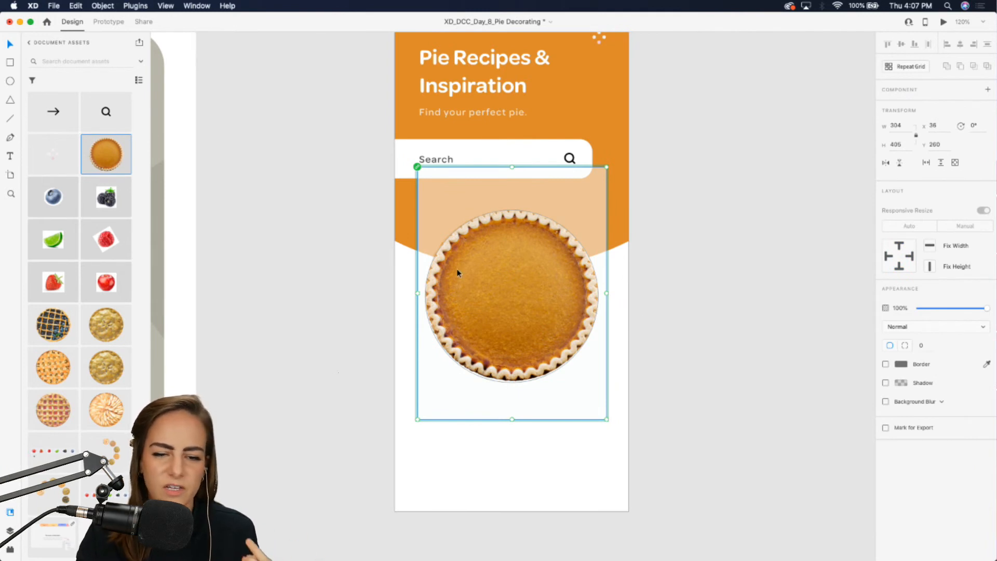
Step: Copy the full image out of the pie component's mask and place the copy below the artboard
{"action": "left_click", "coordinate": [653, 289]}
{"action": "left_click", "coordinate": [502, 287]}
{"action": "double_click", "coordinate": [503, 287]}
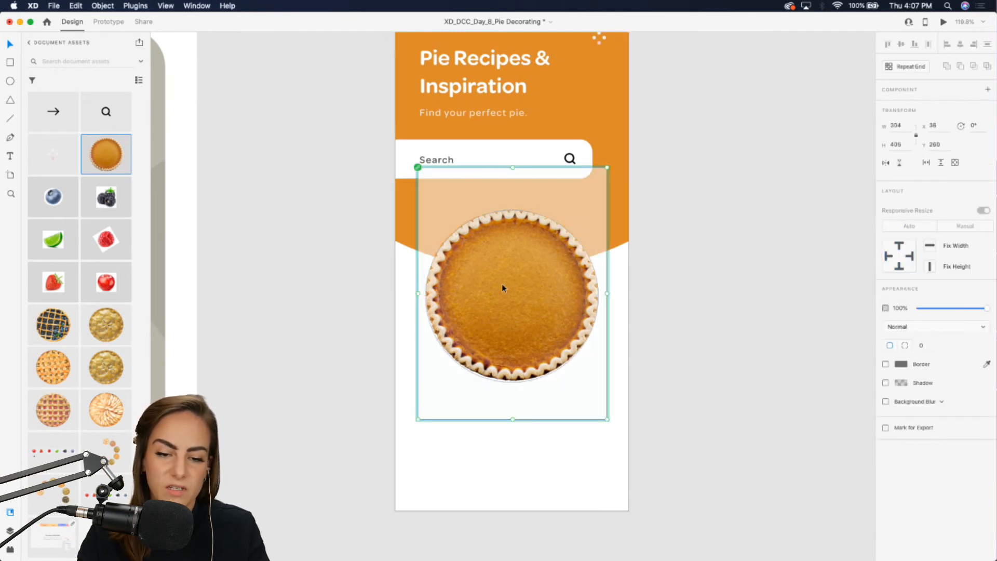
{"action": "key", "text": "super+c"}
{"action": "left_click", "coordinate": [665, 344]}
{"action": "scroll", "coordinate": [664, 345], "scroll_direction": "down", "scroll_amount": 5}
{"action": "key", "text": "super+v"}
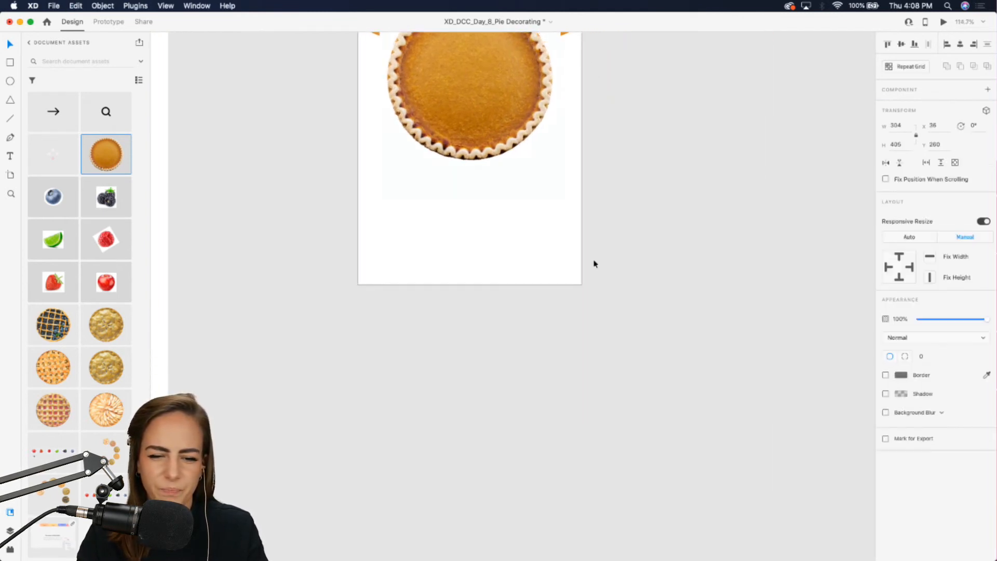
{"action": "left_click_drag", "start_coordinate": [474, 104], "coordinate": [517, 449]}
Step: Draw a circle of about 276 px over the copied pie image, try masking the image with it, and delete the demo
{"action": "scroll", "coordinate": [517, 450], "scroll_direction": "down", "scroll_amount": 3}
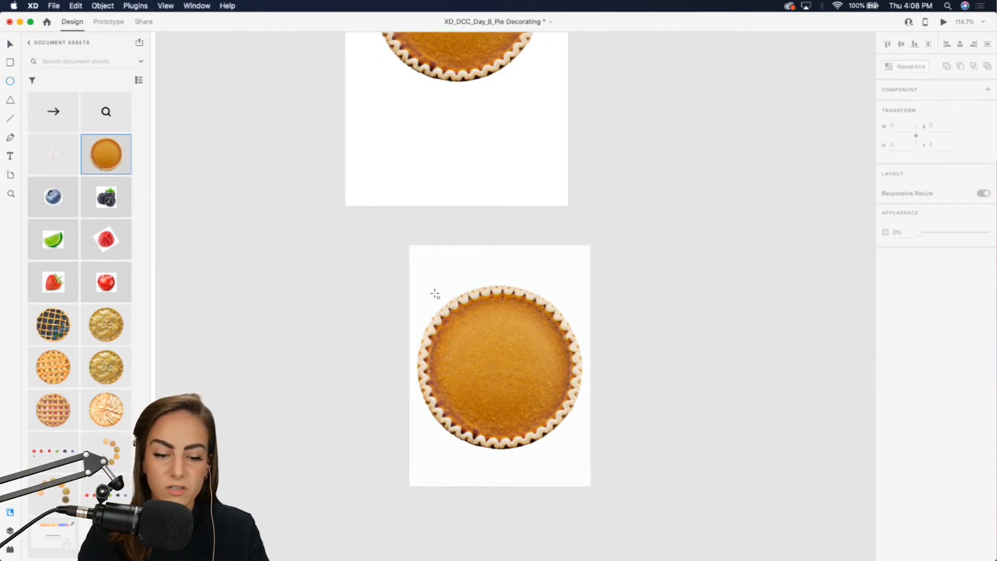
{"action": "left_click_drag", "start_coordinate": [419, 283], "coordinate": [604, 447]}
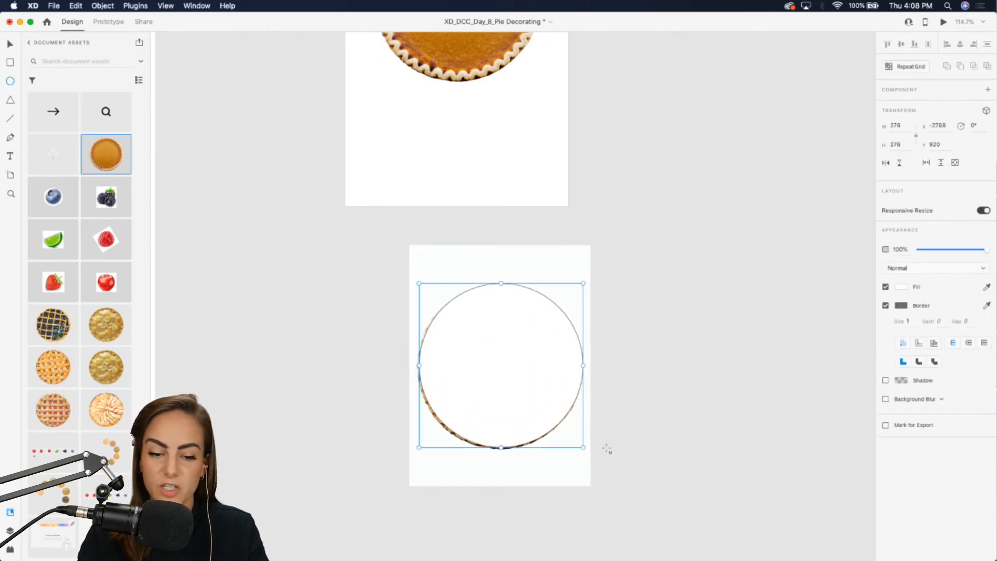
{"action": "left_click_drag", "start_coordinate": [521, 357], "coordinate": [518, 360]}
{"action": "left_click_drag", "start_coordinate": [650, 450], "coordinate": [450, 290]}
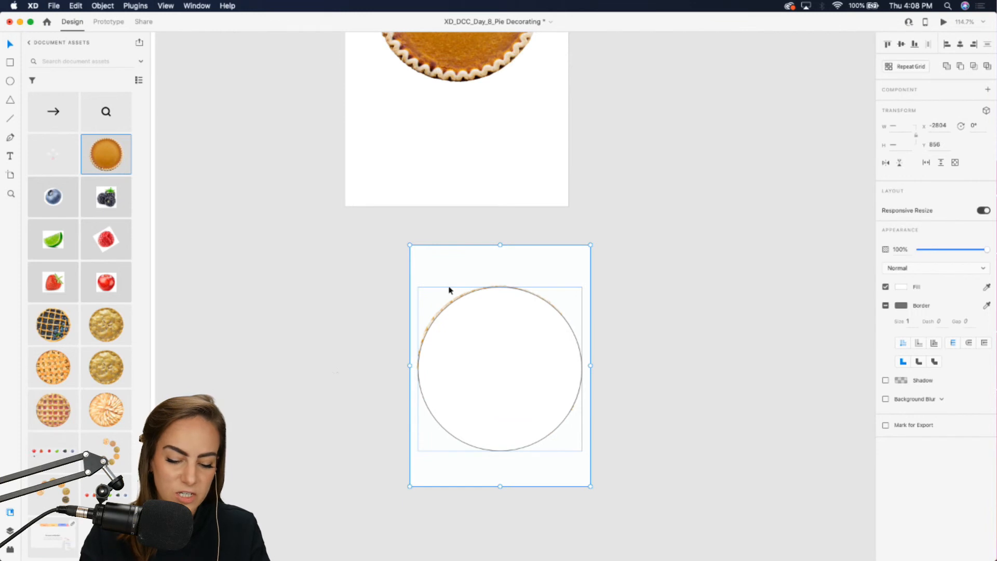
{"action": "key", "text": "super+shift+m"}
{"action": "key", "text": "Delete"}
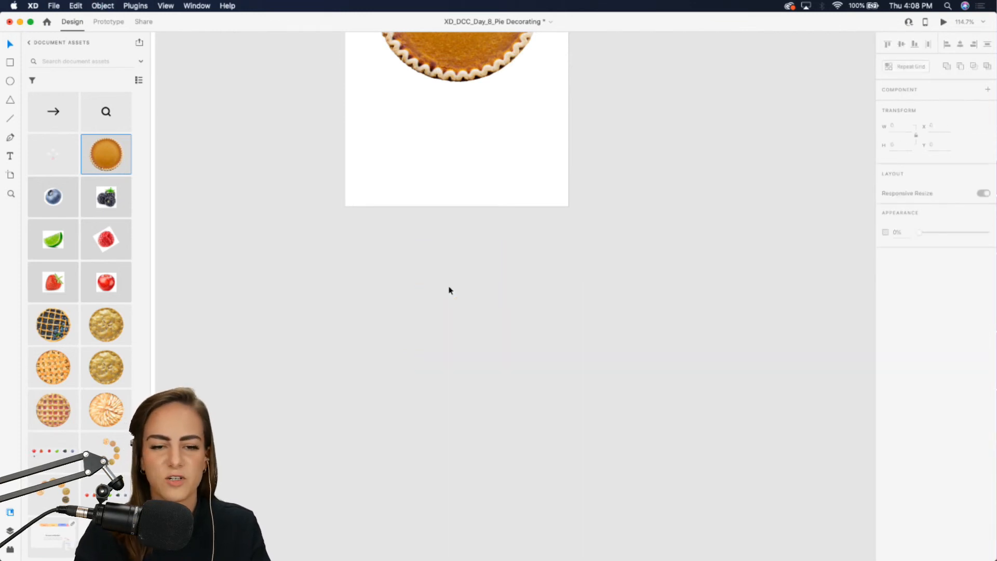
Step: Nudge the pie on the artboard to about X 44, Y 324
{"action": "scroll", "coordinate": [450, 290], "scroll_direction": "up", "scroll_amount": 5}
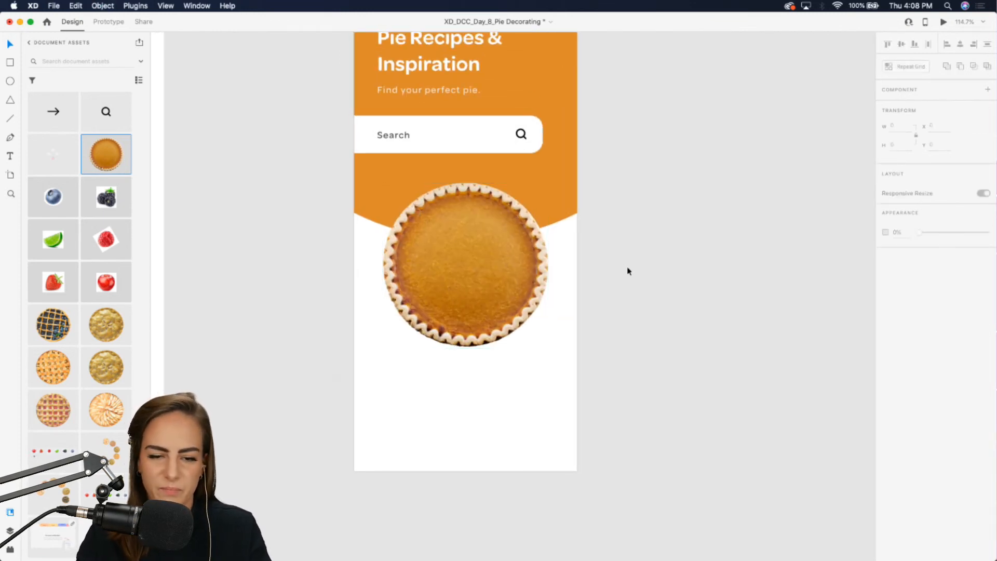
{"action": "left_click_drag", "start_coordinate": [469, 312], "coordinate": [469, 310]}
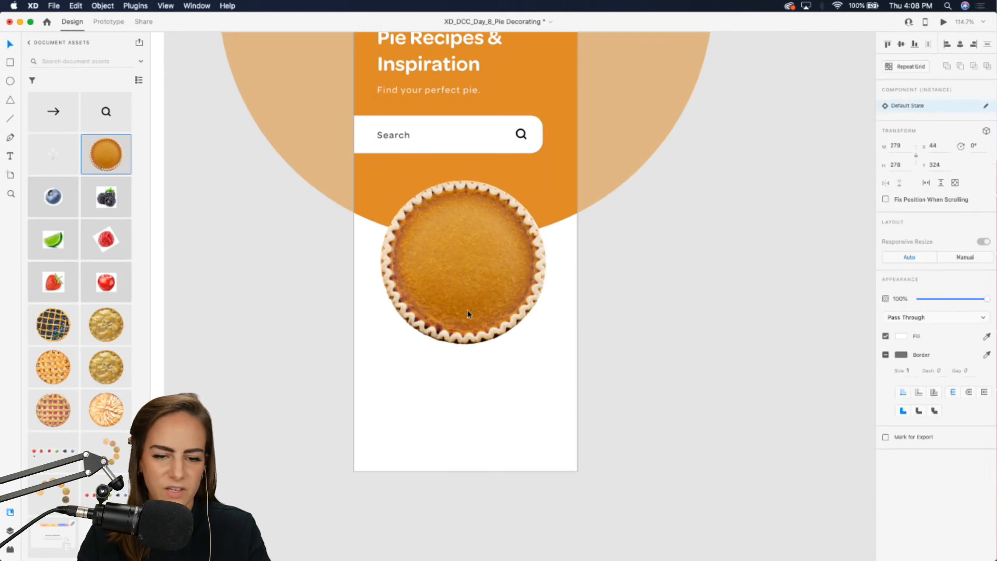
{"action": "left_click", "coordinate": [724, 325]}
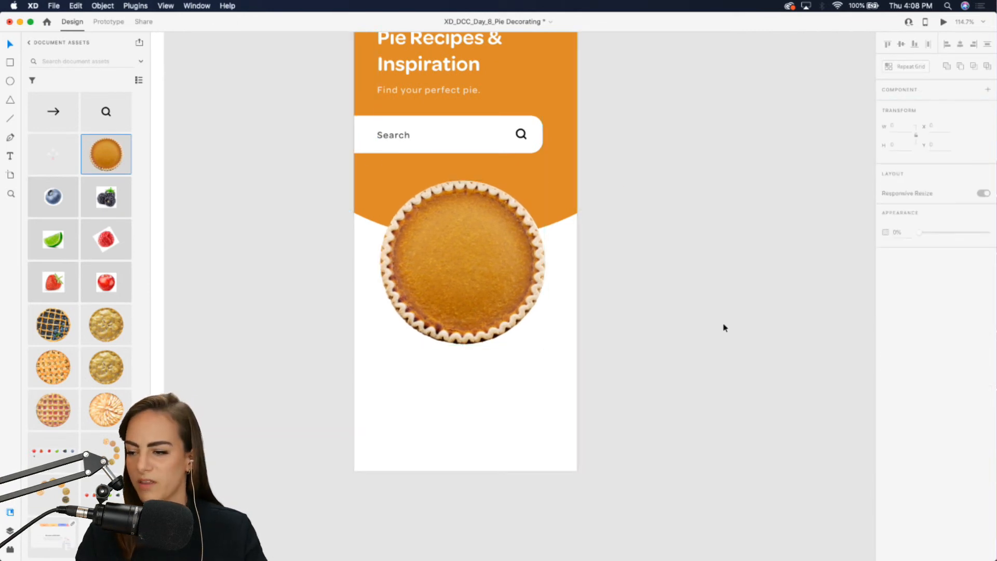
{"action": "scroll", "coordinate": [725, 328], "scroll_direction": "down", "scroll_amount": 1}
{"action": "scroll", "coordinate": [726, 328], "scroll_direction": "left", "scroll_amount": 4}
{"action": "scroll", "coordinate": [725, 327], "scroll_direction": "down", "scroll_amount": 2}
{"action": "scroll", "coordinate": [726, 328], "scroll_direction": "right", "scroll_amount": 1}
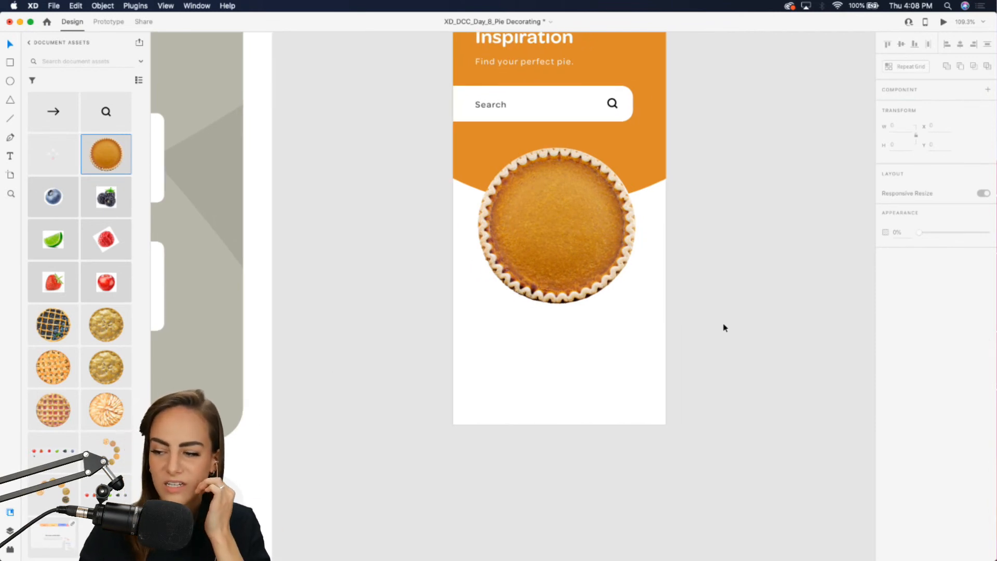
{"action": "scroll", "coordinate": [725, 328], "scroll_direction": "right", "scroll_amount": 2}
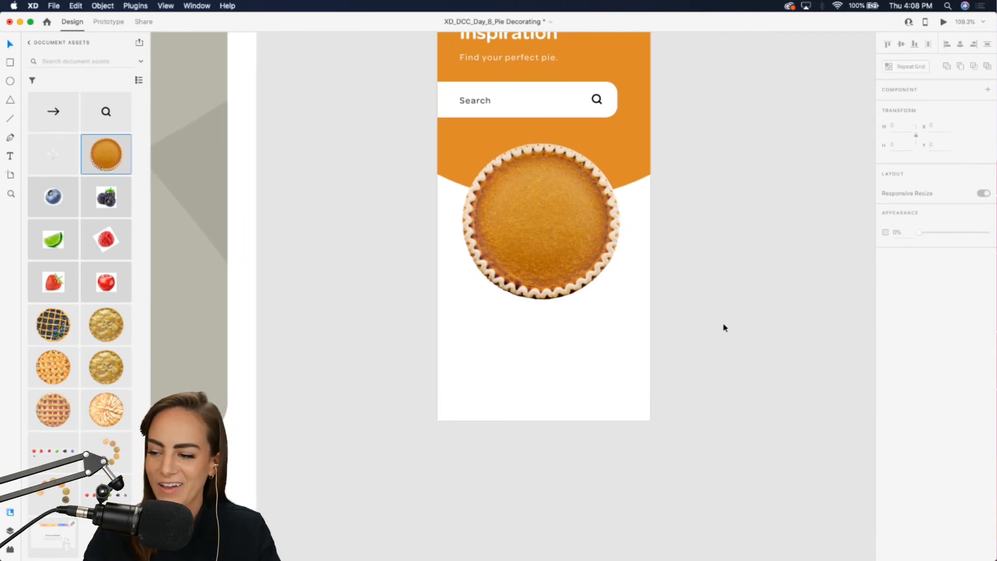
{"action": "scroll", "coordinate": [725, 328], "scroll_direction": "up", "scroll_amount": 2}
{"action": "scroll", "coordinate": [725, 328], "scroll_direction": "left", "scroll_amount": 1}
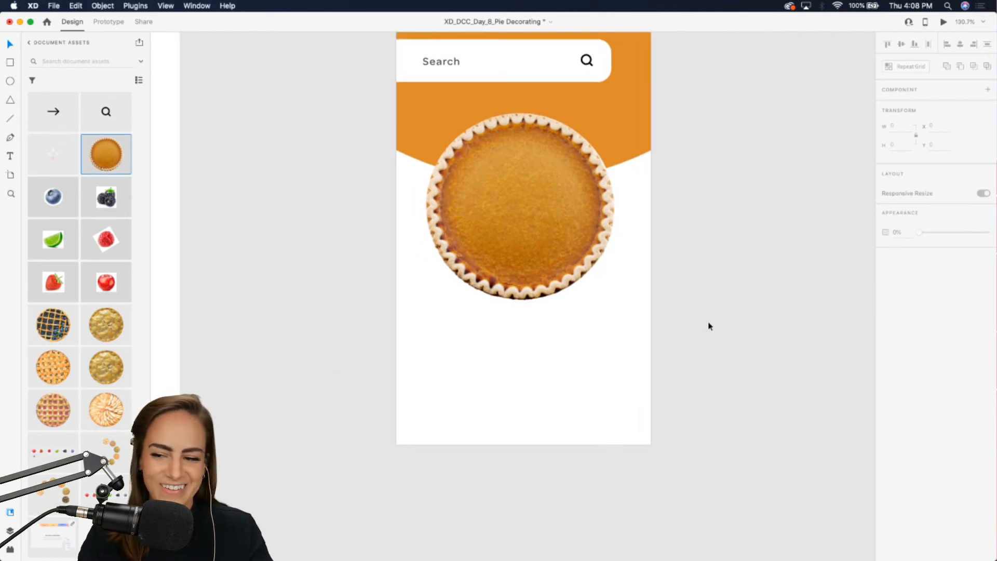
Step: Add the red-filled lattice pie and the apple-slice pie components side by side below the artboard
{"action": "scroll", "coordinate": [709, 326], "scroll_direction": "right", "scroll_amount": 3}
{"action": "left_click_drag", "start_coordinate": [64, 398], "coordinate": [630, 329]}
{"action": "scroll", "coordinate": [721, 336], "scroll_direction": "down", "scroll_amount": 6}
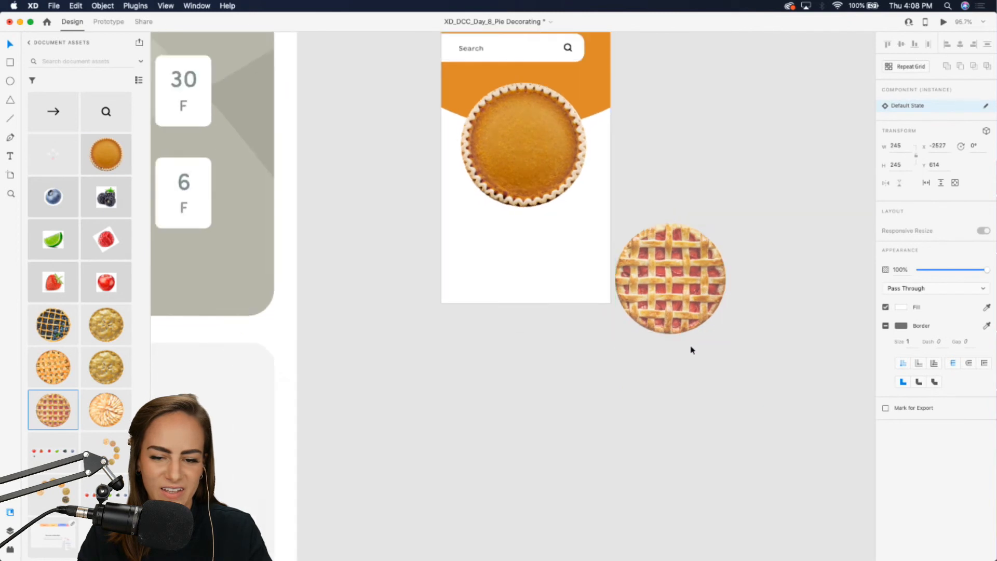
{"action": "left_click_drag", "start_coordinate": [674, 295], "coordinate": [485, 396]}
{"action": "left_click_drag", "start_coordinate": [106, 409], "coordinate": [690, 421]}
{"action": "scroll", "coordinate": [643, 373], "scroll_direction": "right", "scroll_amount": 3}
{"action": "left_click_drag", "start_coordinate": [591, 392], "coordinate": [501, 365]}
Step: Add the second golden full-crust pie, the orange-filled lattice pie and the blueberry lattice pie components to the canvas beside the others
{"action": "left_click_drag", "start_coordinate": [106, 363], "coordinate": [674, 358]}
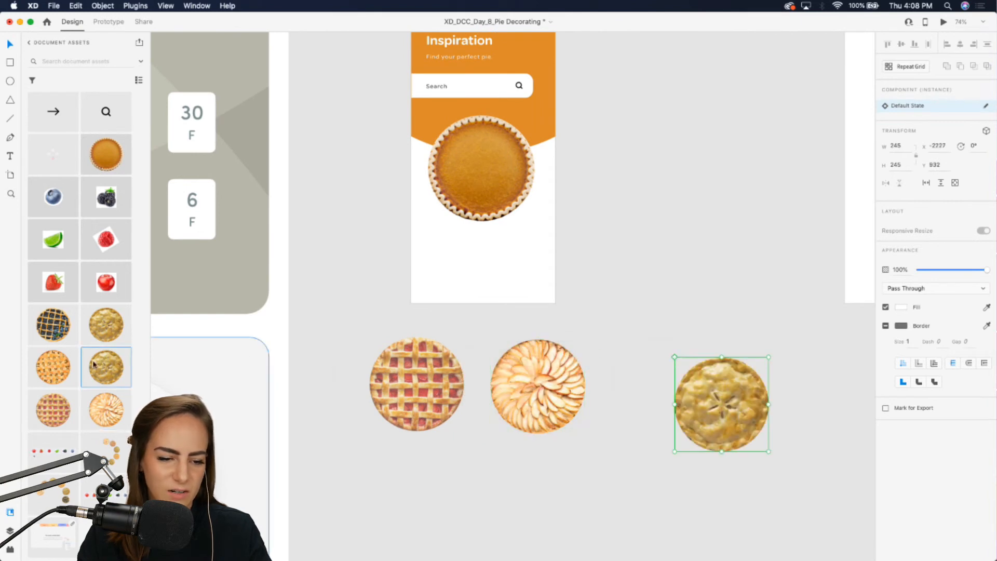
{"action": "left_click_drag", "start_coordinate": [53, 367], "coordinate": [628, 271]}
{"action": "scroll", "coordinate": [629, 270], "scroll_direction": "right", "scroll_amount": 5}
{"action": "left_click_drag", "start_coordinate": [53, 325], "coordinate": [748, 370]}
{"action": "scroll", "coordinate": [748, 371], "scroll_direction": "down", "scroll_amount": 5}
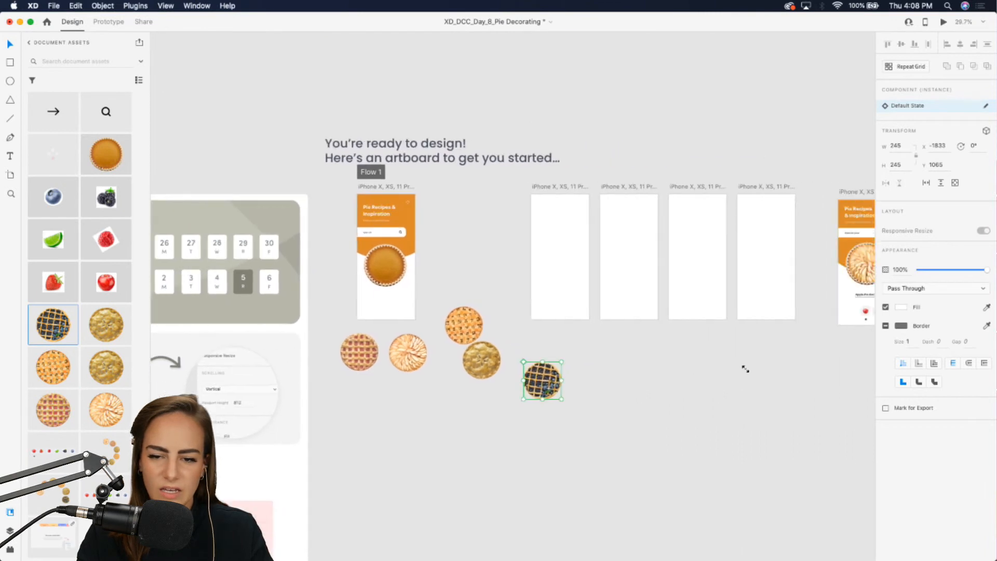
Step: Move the four blank artboards away from the designed screen, toward the finished example screens, with the first at about X 554
{"action": "scroll", "coordinate": [746, 370], "scroll_direction": "down", "scroll_amount": 5}
{"action": "left_click_drag", "start_coordinate": [743, 351], "coordinate": [594, 294]}
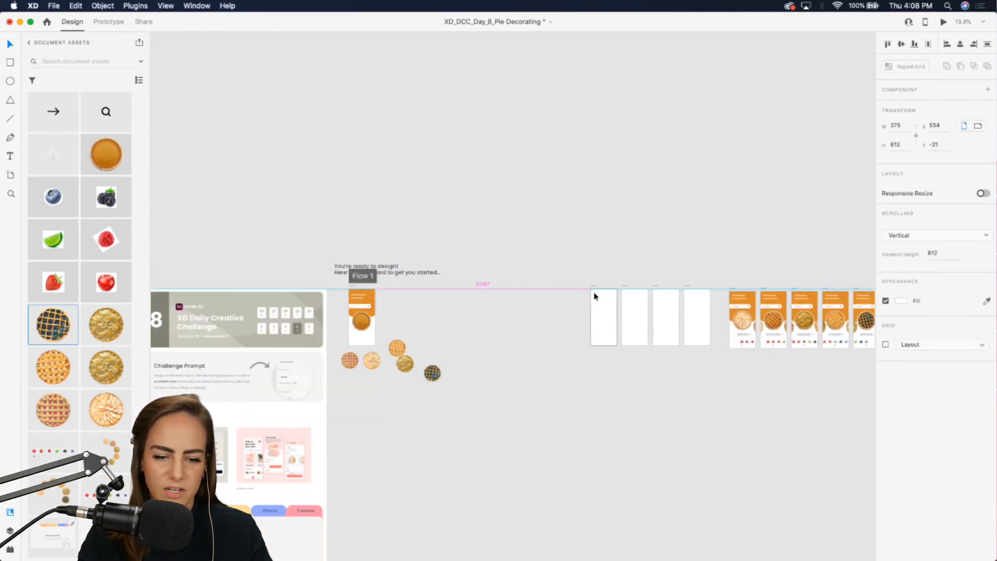
{"action": "left_click", "coordinate": [411, 306]}
Step: Move the orange-filled lattice pie down between the apple-slice pie and the golden full-crust pie
{"action": "scroll", "coordinate": [393, 251], "scroll_direction": "up", "scroll_amount": 3}
{"action": "scroll", "coordinate": [393, 218], "scroll_direction": "up", "scroll_amount": 3}
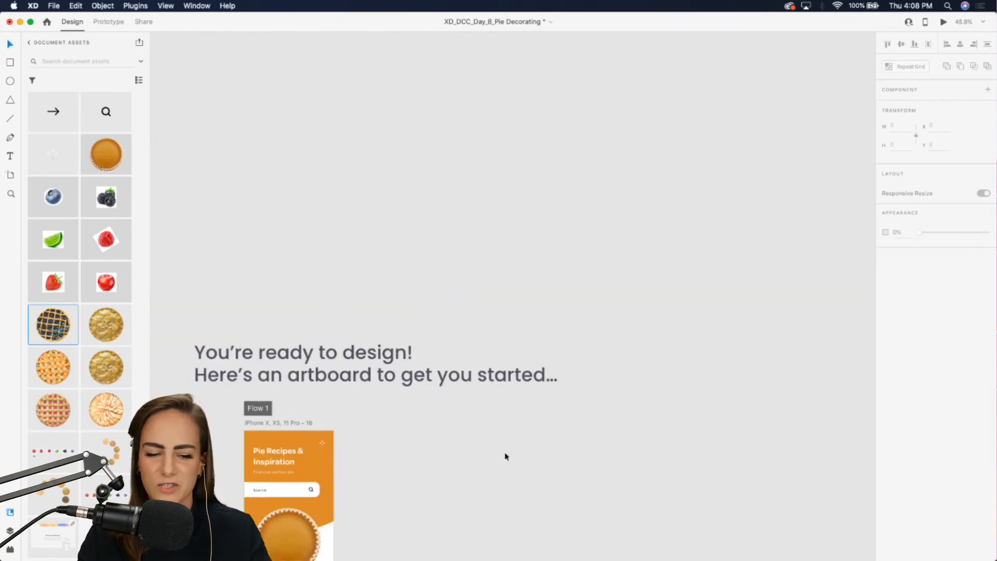
{"action": "scroll", "coordinate": [506, 454], "scroll_direction": "up", "scroll_amount": 5}
{"action": "left_click_drag", "start_coordinate": [506, 315], "coordinate": [461, 436]}
Step: Shift the designed artboard to the right so it sits above the middle of the row of pies
{"action": "scroll", "coordinate": [461, 436], "scroll_direction": "down", "scroll_amount": 5}
{"action": "left_click_drag", "start_coordinate": [371, 160], "coordinate": [491, 162]}
{"action": "left_click", "coordinate": [625, 262]}
{"action": "scroll", "coordinate": [623, 270], "scroll_direction": "up", "scroll_amount": 4}
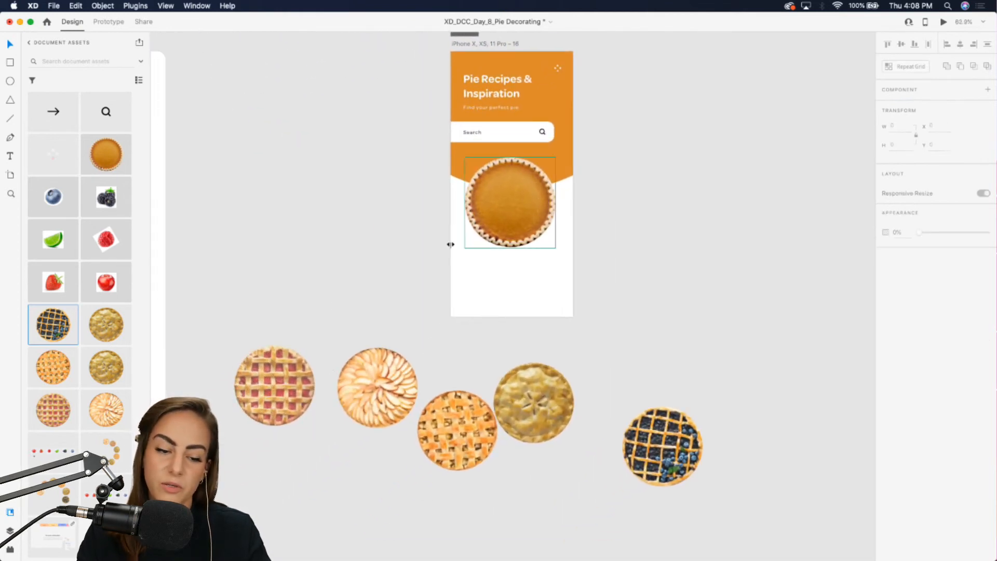
Step: Place the red lattice pie inside the artboard's crust and line up the apple-slice, orange-filled lattice, golden full-crust and blueberry lattice pies to its right
{"action": "left_click_drag", "start_coordinate": [293, 375], "coordinate": [530, 192]}
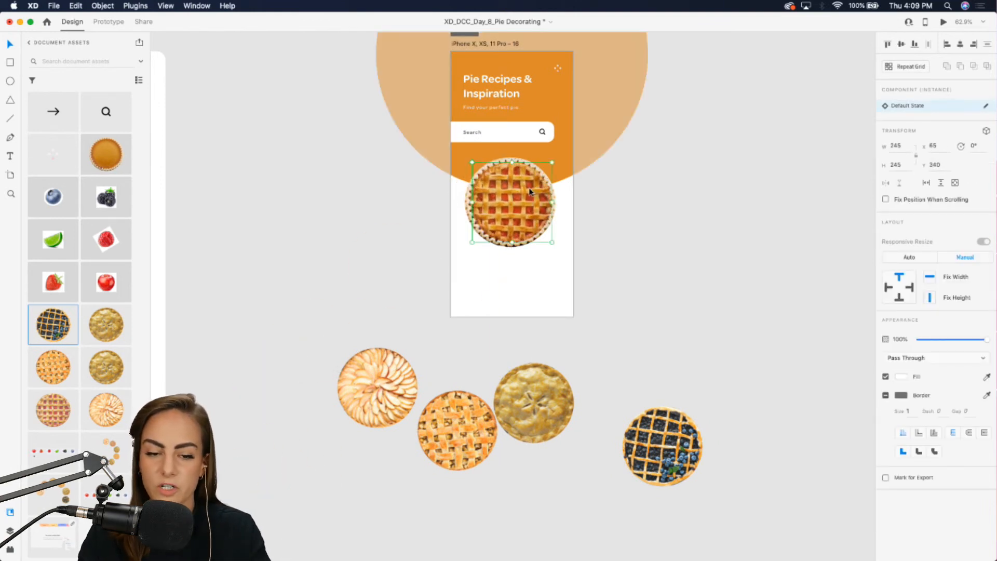
{"action": "left_click_drag", "start_coordinate": [387, 363], "coordinate": [615, 184]}
{"action": "left_click_drag", "start_coordinate": [493, 397], "coordinate": [769, 174]}
{"action": "scroll", "coordinate": [398, 442], "scroll_direction": "right", "scroll_amount": 5}
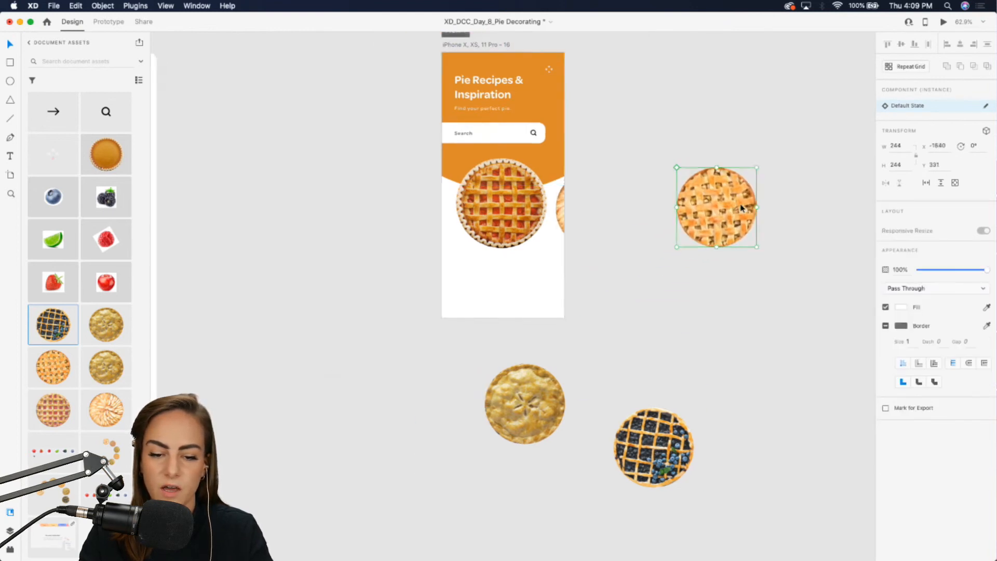
{"action": "left_click_drag", "start_coordinate": [397, 442], "coordinate": [696, 244]}
{"action": "left_click_drag", "start_coordinate": [498, 473], "coordinate": [767, 235]}
Step: Group the five pies in the row and turn them into a horizontal scroll group spanning the 375-wide artboard
{"action": "left_click", "coordinate": [677, 228], "text": "shift"}
{"action": "left_click", "coordinate": [571, 223], "text": "shift"}
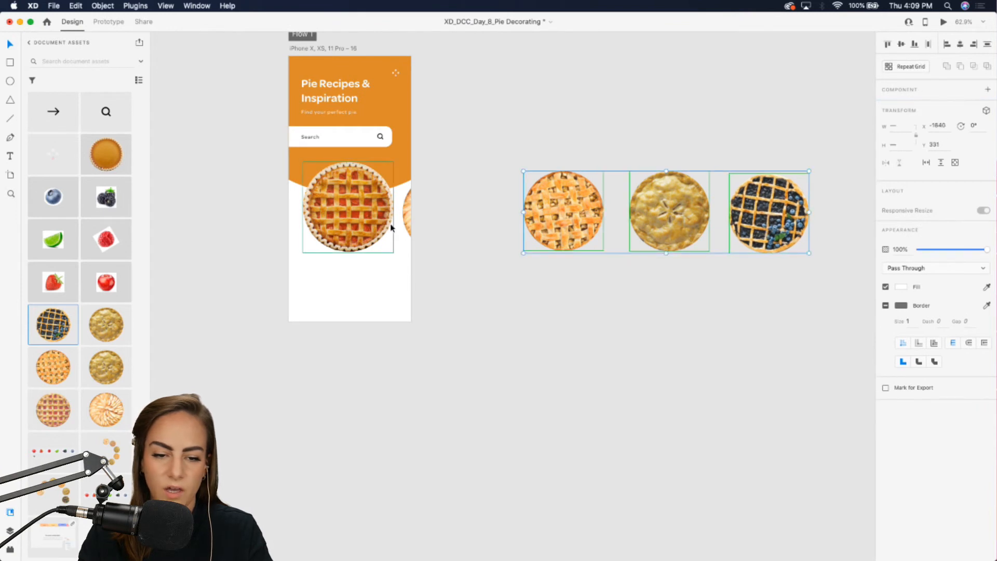
{"action": "left_click", "coordinate": [411, 211], "text": "shift"}
{"action": "left_click", "coordinate": [361, 212], "text": "shift"}
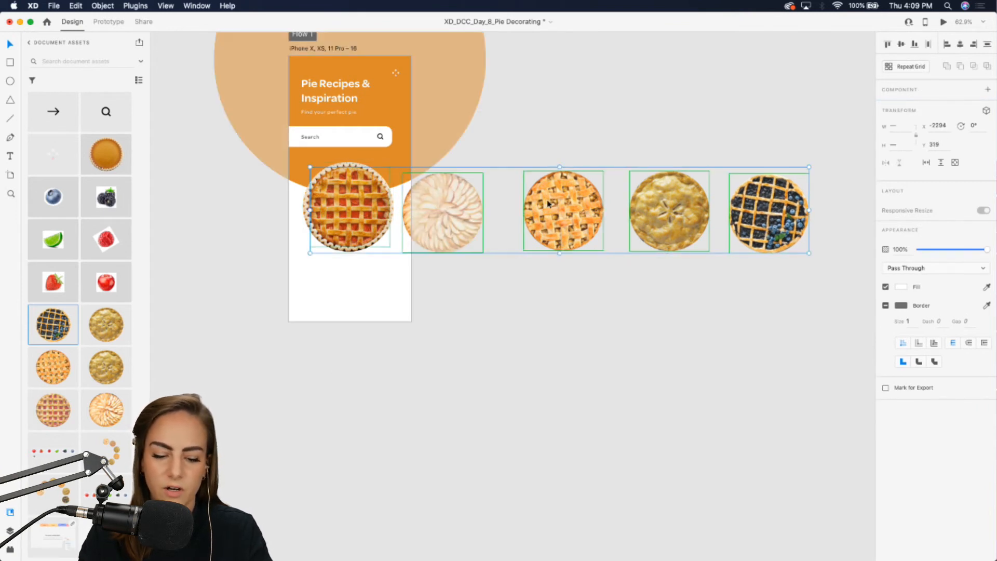
{"action": "key", "text": "super+g"}
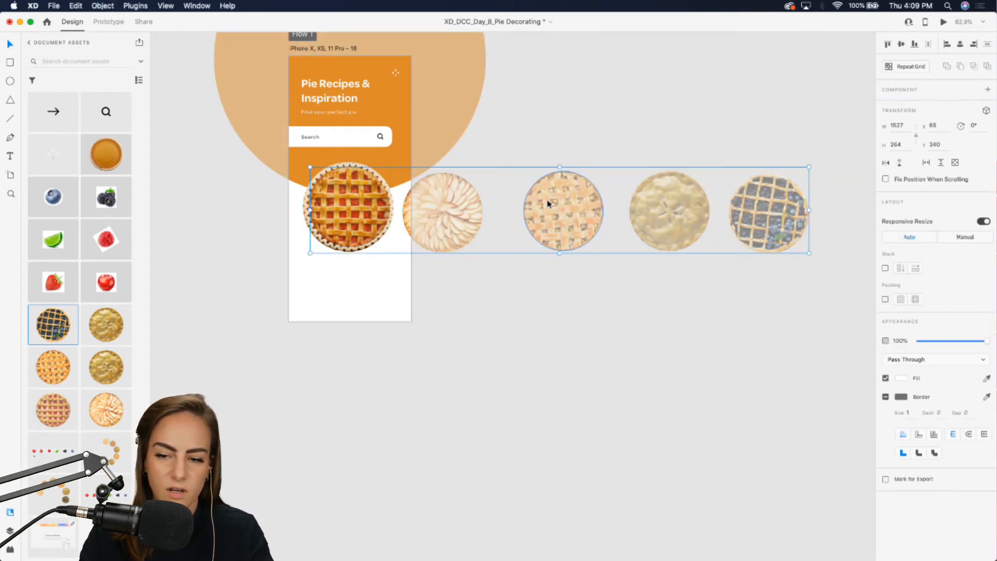
{"action": "left_click", "coordinate": [928, 165]}
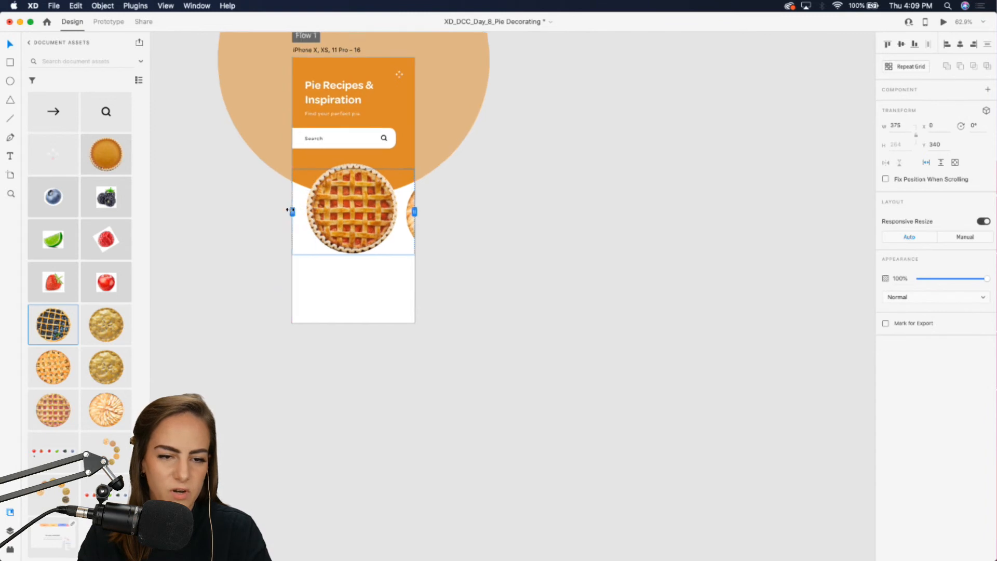
Step: Preview the designed artboard from Prototype mode, scrolling the pie row to the blueberry lattice pie and back, and close the preview
{"action": "scroll", "coordinate": [338, 161], "scroll_direction": "left", "scroll_amount": 5}
{"action": "scroll", "coordinate": [338, 161], "scroll_direction": "up", "scroll_amount": 2}
{"action": "left_click", "coordinate": [404, 89]}
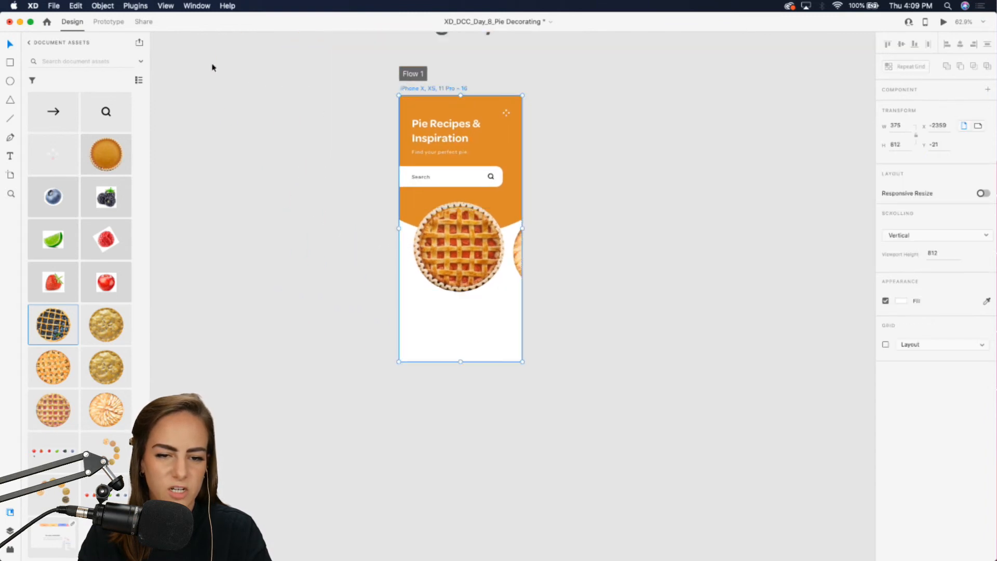
{"action": "left_click", "coordinate": [99, 22]}
{"action": "left_click", "coordinate": [944, 22]}
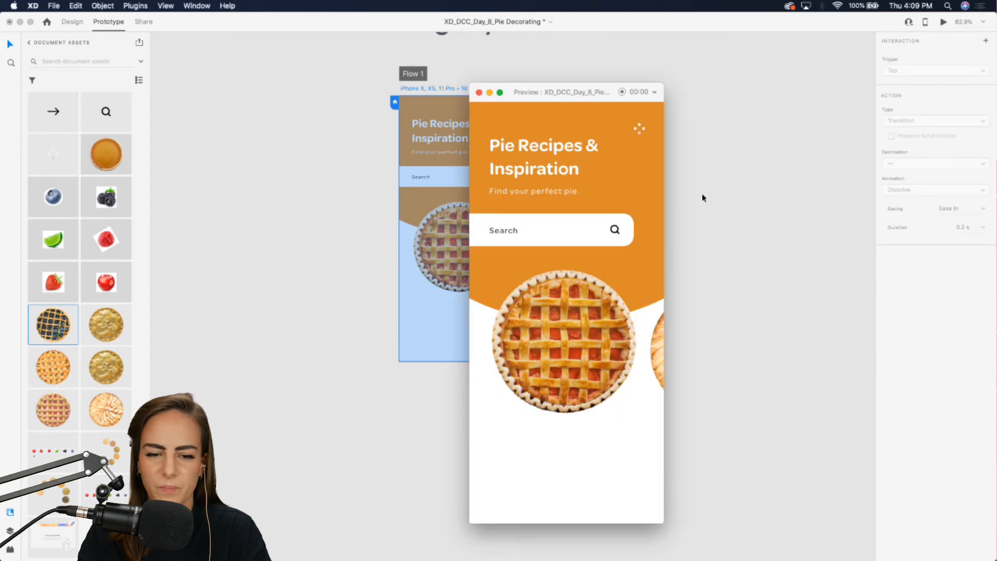
{"action": "scroll", "coordinate": [596, 337], "scroll_direction": "right", "scroll_amount": 10}
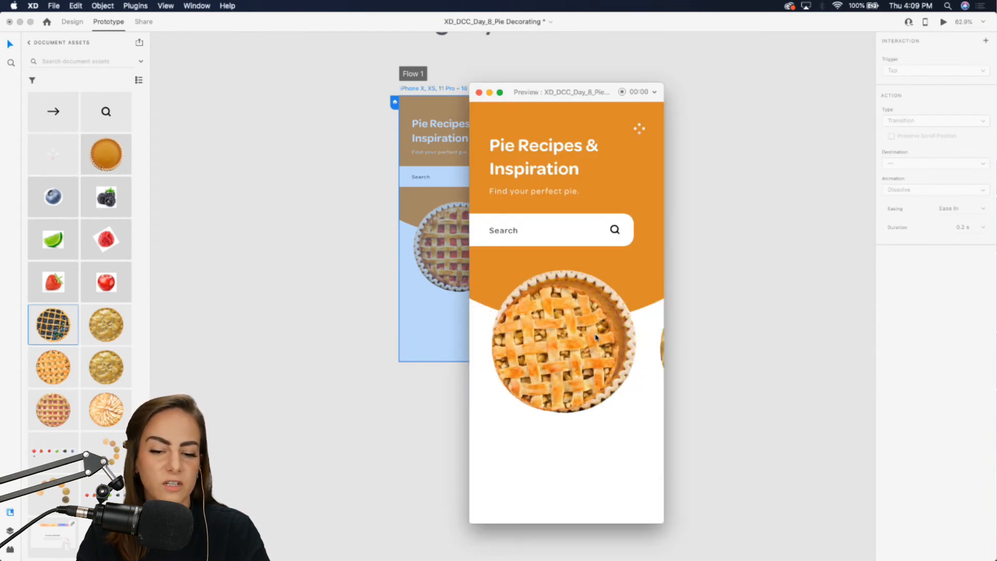
{"action": "scroll", "coordinate": [596, 337], "scroll_direction": "right", "scroll_amount": 5}
{"action": "scroll", "coordinate": [583, 295], "scroll_direction": "right", "scroll_amount": 2}
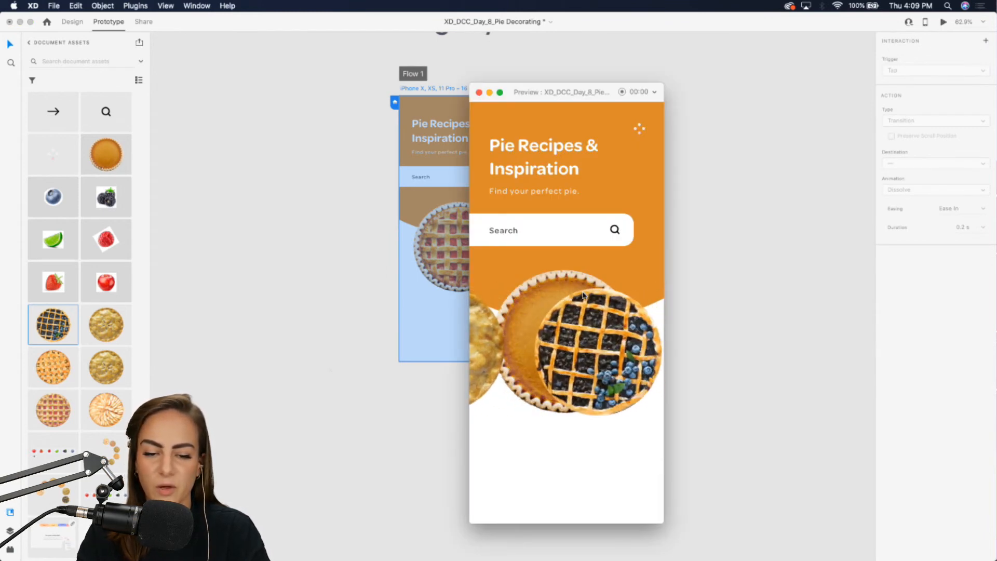
{"action": "scroll", "coordinate": [583, 297], "scroll_direction": "left", "scroll_amount": 10}
{"action": "scroll", "coordinate": [583, 296], "scroll_direction": "left", "scroll_amount": 3}
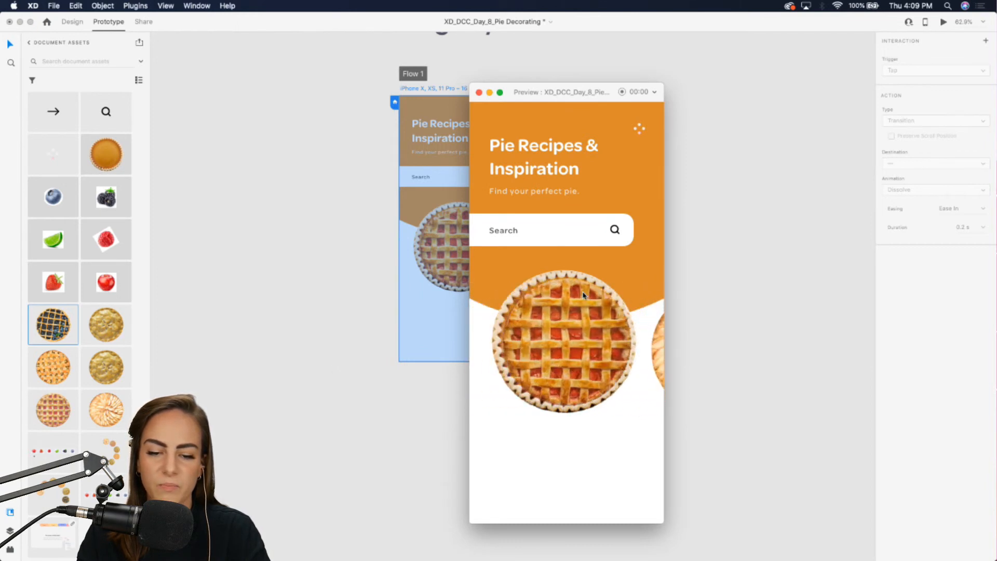
{"action": "left_click", "coordinate": [479, 92]}
{"action": "left_click", "coordinate": [639, 86]}
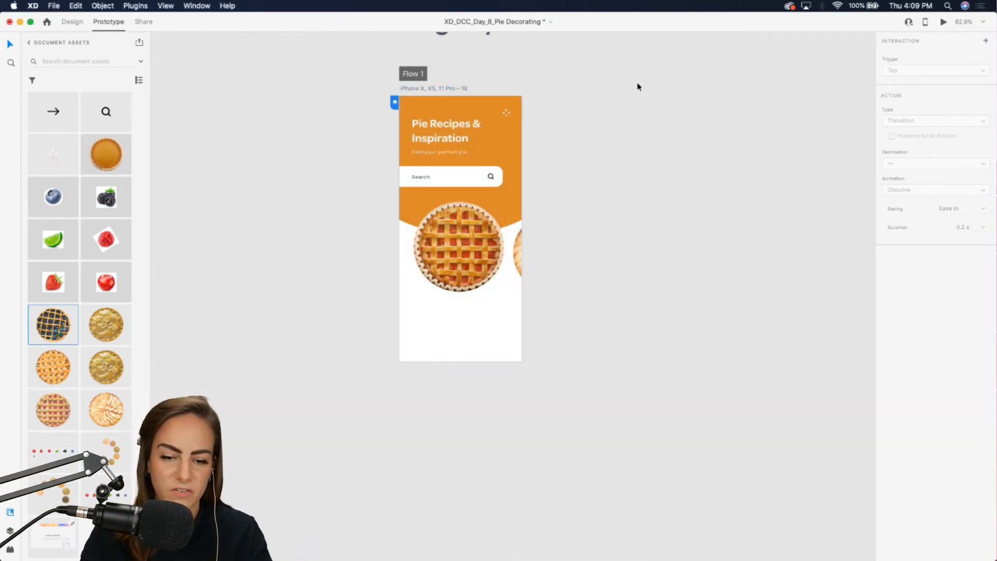
Step: Undo the horizontal scroll group, the grouping of the pies and the blueberry lattice pie's move into the row
{"action": "key", "text": "super+z"}
{"action": "key", "text": "super+z"}
{"action": "key", "text": "super+z"}
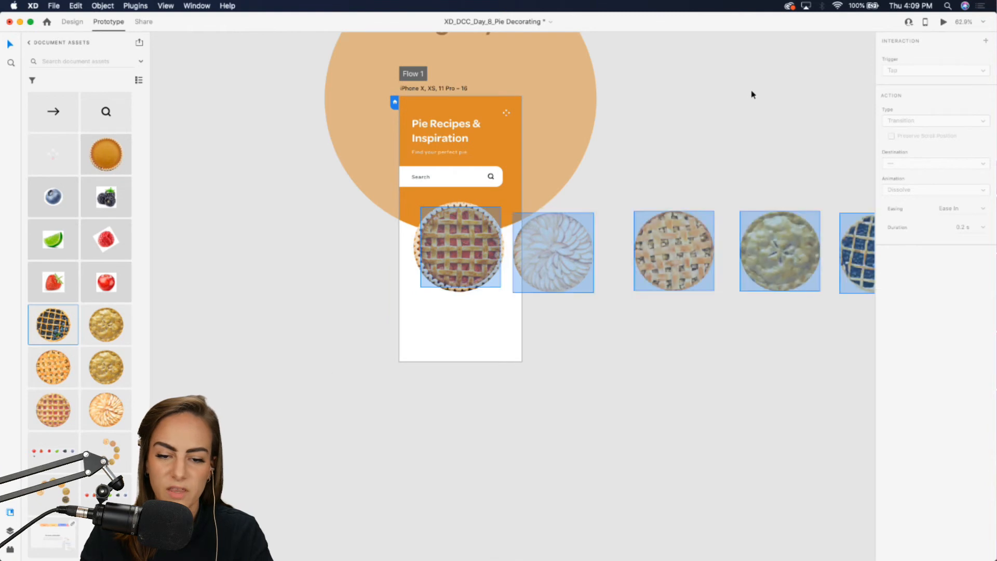
{"action": "key", "text": "super+z"}
{"action": "left_click", "coordinate": [733, 95]}
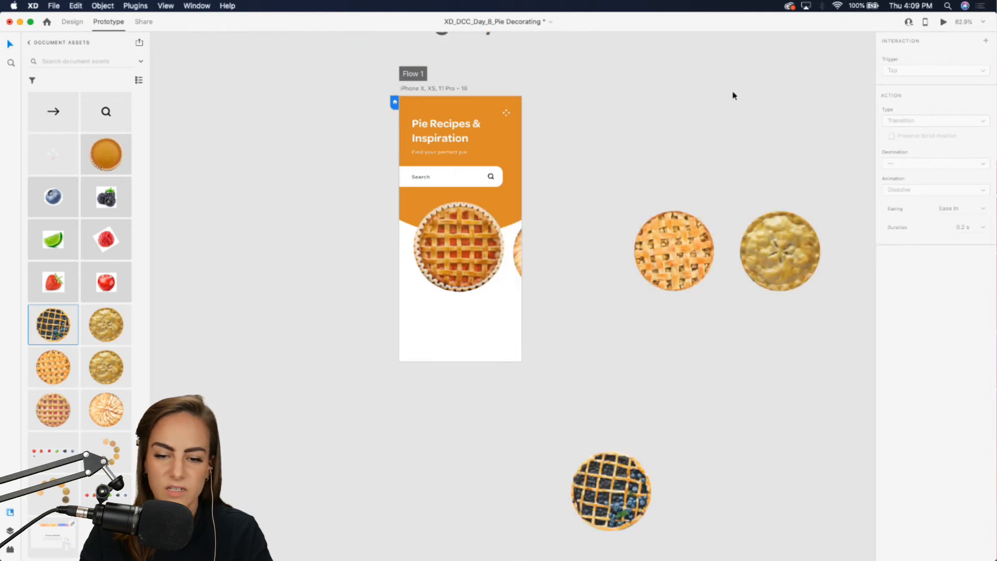
Step: Place a blueberry component on the artboard in the blank area beneath the pie
{"action": "scroll", "coordinate": [734, 95], "scroll_direction": "down", "scroll_amount": 3}
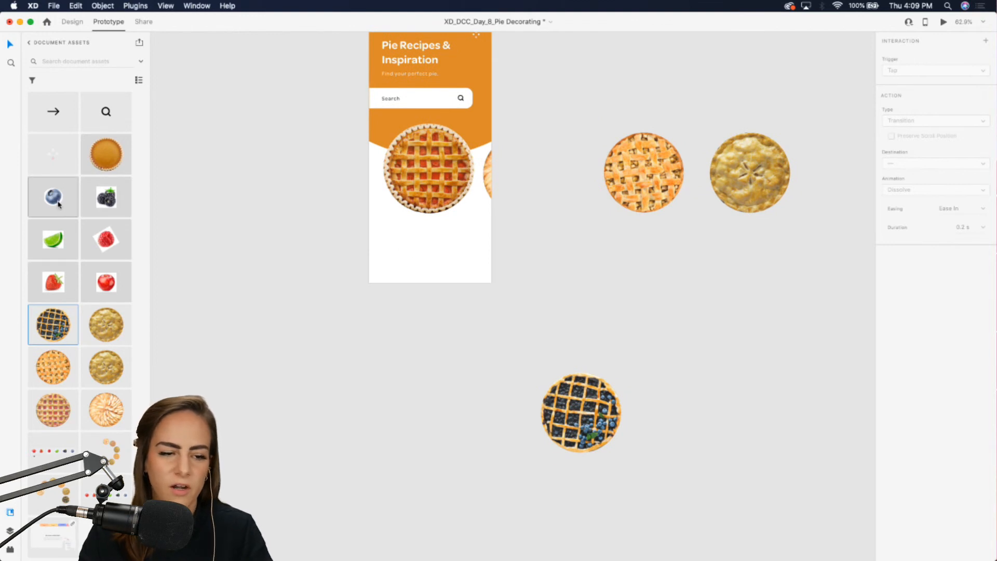
{"action": "left_click_drag", "start_coordinate": [59, 204], "coordinate": [428, 261]}
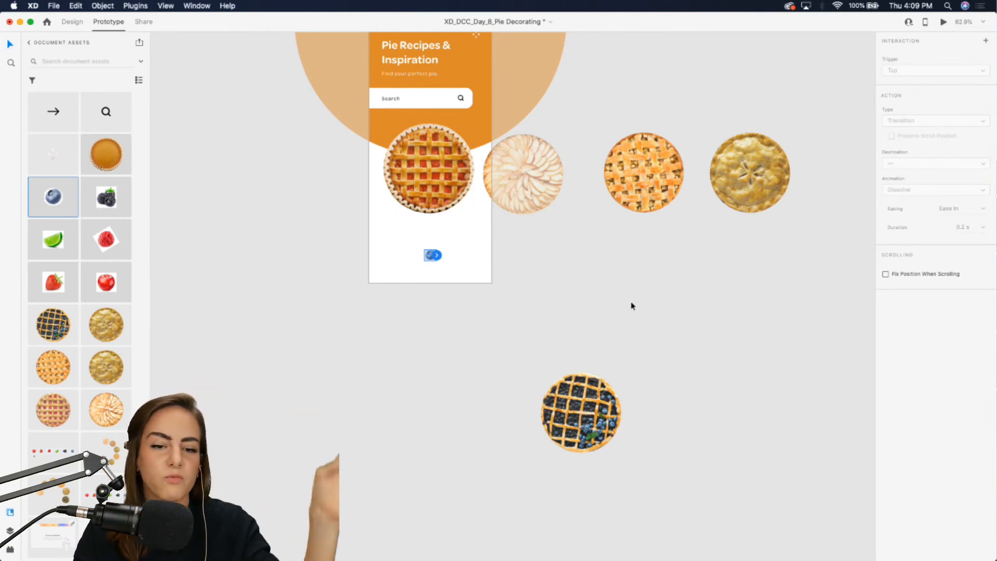
{"action": "scroll", "coordinate": [464, 256], "scroll_direction": "up", "scroll_amount": 3}
{"action": "scroll", "coordinate": [464, 256], "scroll_direction": "up", "scroll_amount": 4}
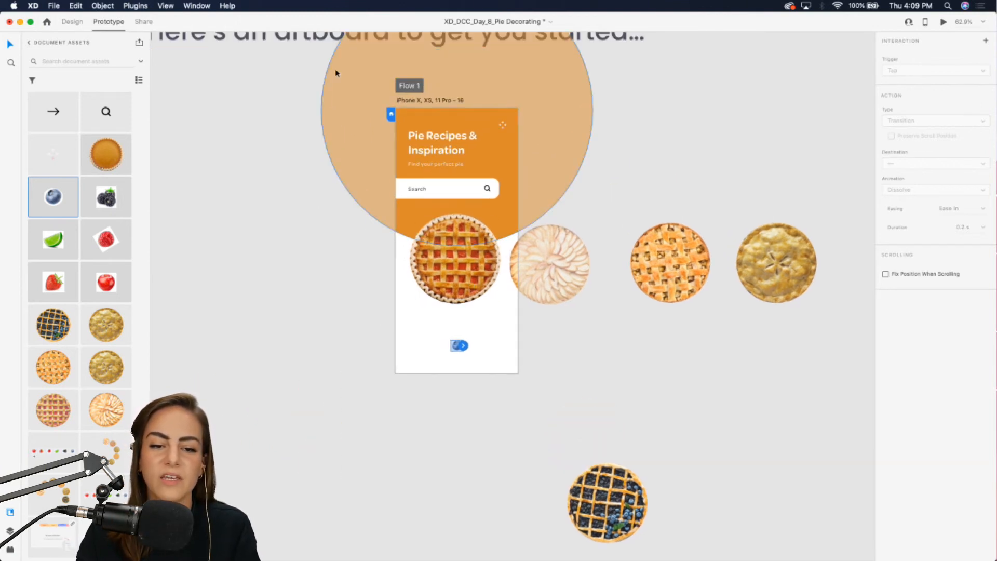
Step: Move the apple-slice pie off the artboard and the blueberry lattice pie farther right, and return to Design mode
{"action": "scroll", "coordinate": [472, 78], "scroll_direction": "down", "scroll_amount": 3}
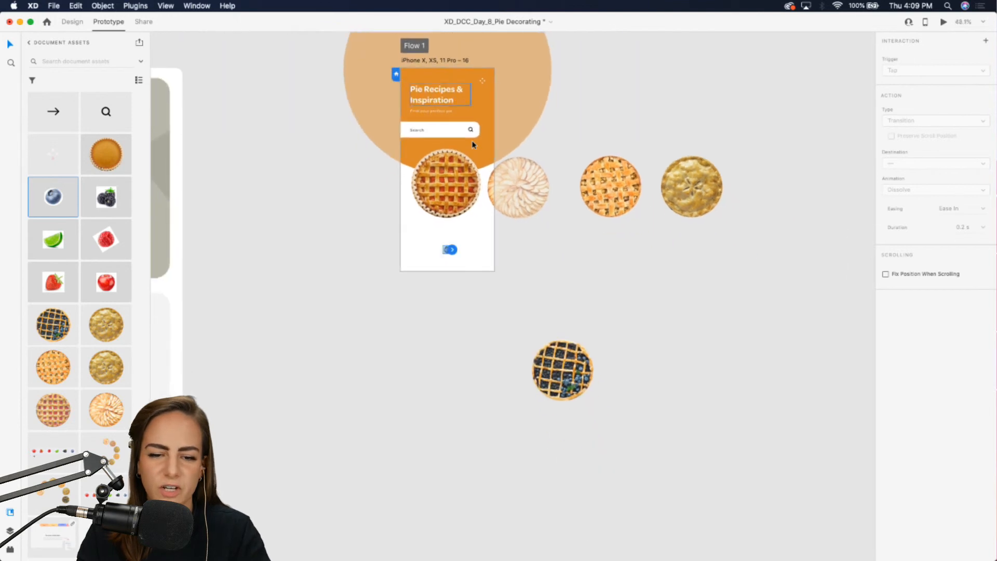
{"action": "scroll", "coordinate": [471, 137], "scroll_direction": "down", "scroll_amount": 3}
{"action": "left_click_drag", "start_coordinate": [526, 134], "coordinate": [558, 243]}
{"action": "left_click_drag", "start_coordinate": [569, 312], "coordinate": [664, 356]}
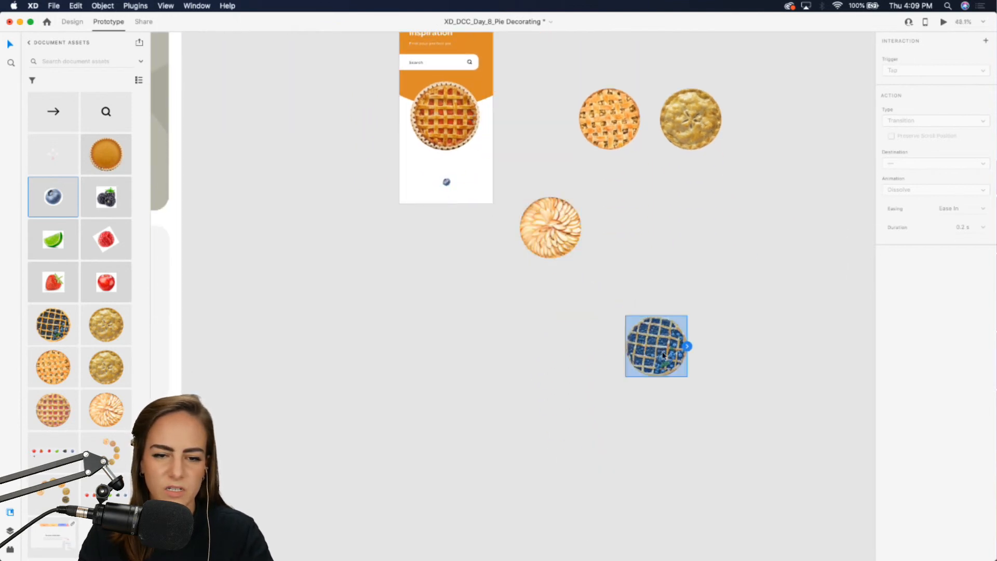
{"action": "left_click", "coordinate": [72, 22]}
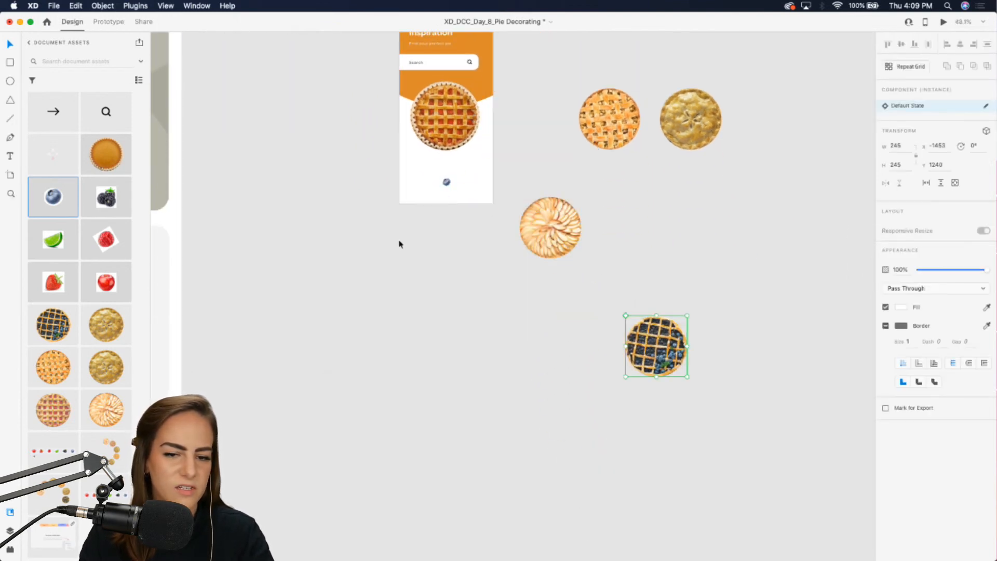
Step: Arrange the apple-slice, orange-filled lattice, golden full-crust and blueberry lattice pies in a descending curve from the artboard's right side
{"action": "scroll", "coordinate": [399, 244], "scroll_direction": "down", "scroll_amount": 2}
{"action": "left_click_drag", "start_coordinate": [509, 230], "coordinate": [491, 147]}
{"action": "scroll", "coordinate": [487, 147], "scroll_direction": "up", "scroll_amount": 5}
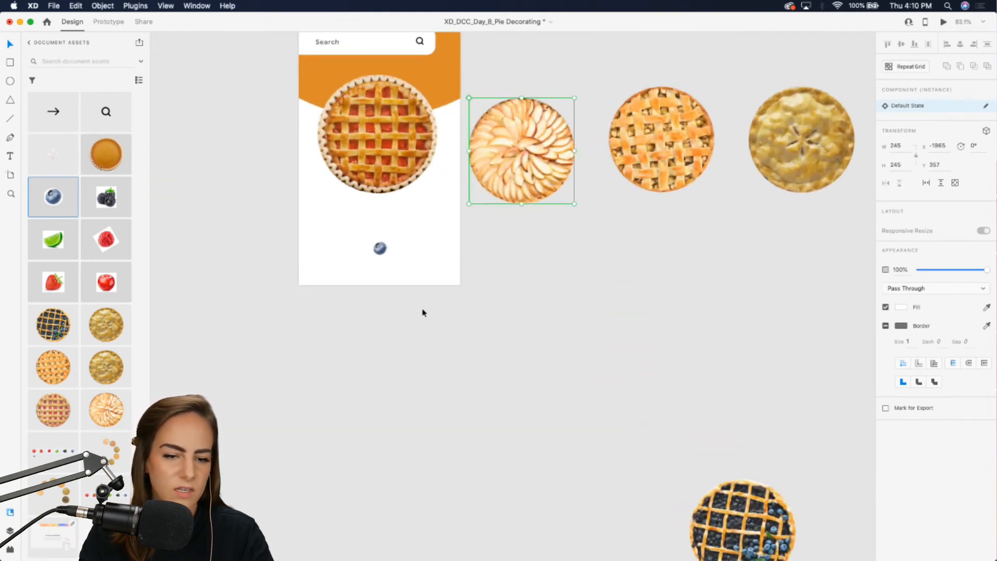
{"action": "left_click_drag", "start_coordinate": [670, 156], "coordinate": [669, 227]}
{"action": "left_click_drag", "start_coordinate": [803, 163], "coordinate": [768, 349]}
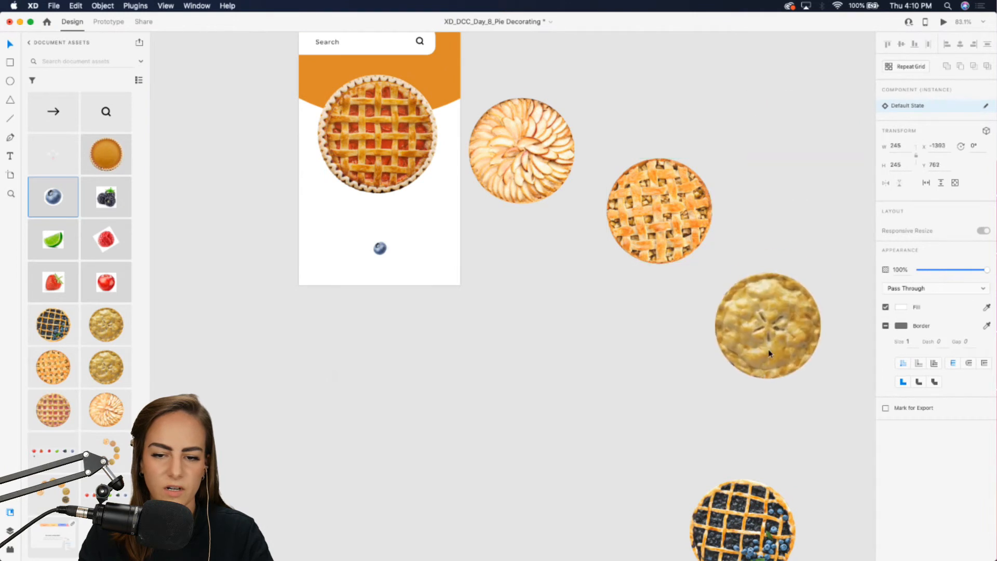
{"action": "scroll", "coordinate": [765, 364], "scroll_direction": "down", "scroll_amount": 1}
{"action": "scroll", "coordinate": [765, 363], "scroll_direction": "down", "scroll_amount": 4}
{"action": "left_click", "coordinate": [708, 401]}
{"action": "left_click_drag", "start_coordinate": [708, 400], "coordinate": [752, 334]}
{"action": "scroll", "coordinate": [753, 334], "scroll_direction": "left", "scroll_amount": 3}
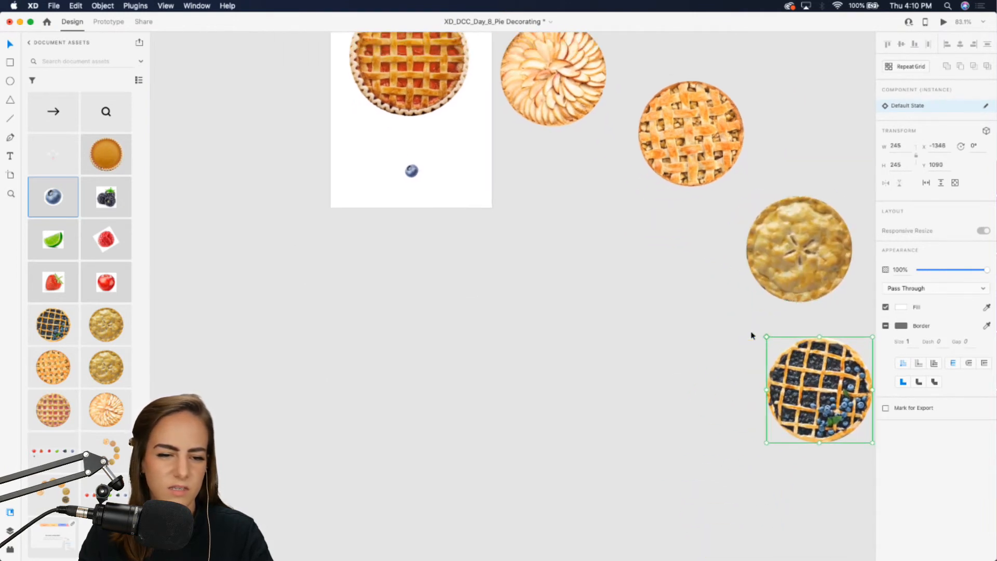
{"action": "left_click", "coordinate": [517, 330]}
Step: Add the round red fruit, strawberry and raspberry components in a row below the artboard
{"action": "scroll", "coordinate": [517, 330], "scroll_direction": "up", "scroll_amount": 3}
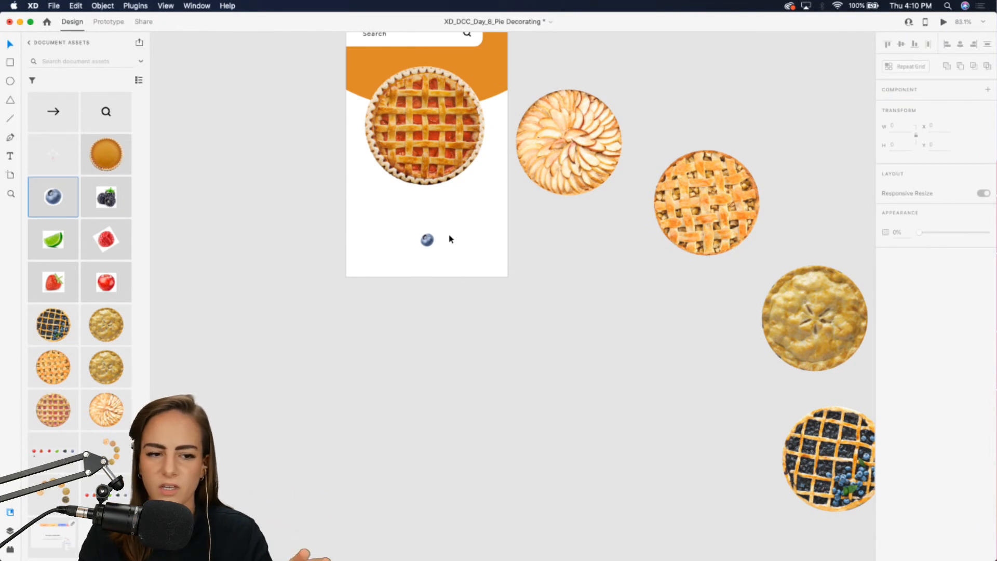
{"action": "left_click_drag", "start_coordinate": [112, 284], "coordinate": [366, 335]}
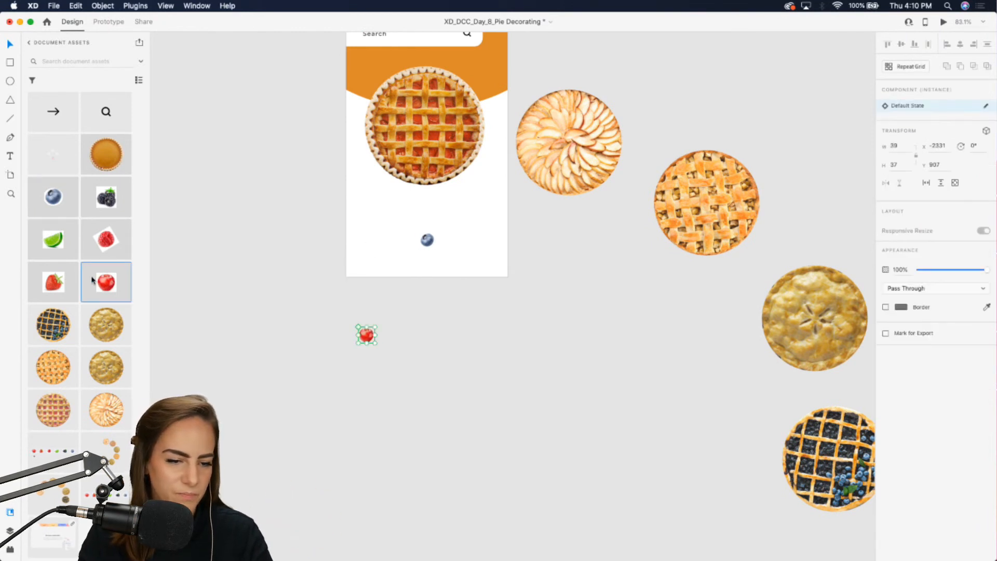
{"action": "left_click_drag", "start_coordinate": [54, 282], "coordinate": [410, 326]}
{"action": "left_click_drag", "start_coordinate": [112, 242], "coordinate": [395, 338]}
{"action": "scroll", "coordinate": [457, 322], "scroll_direction": "up", "scroll_amount": 5}
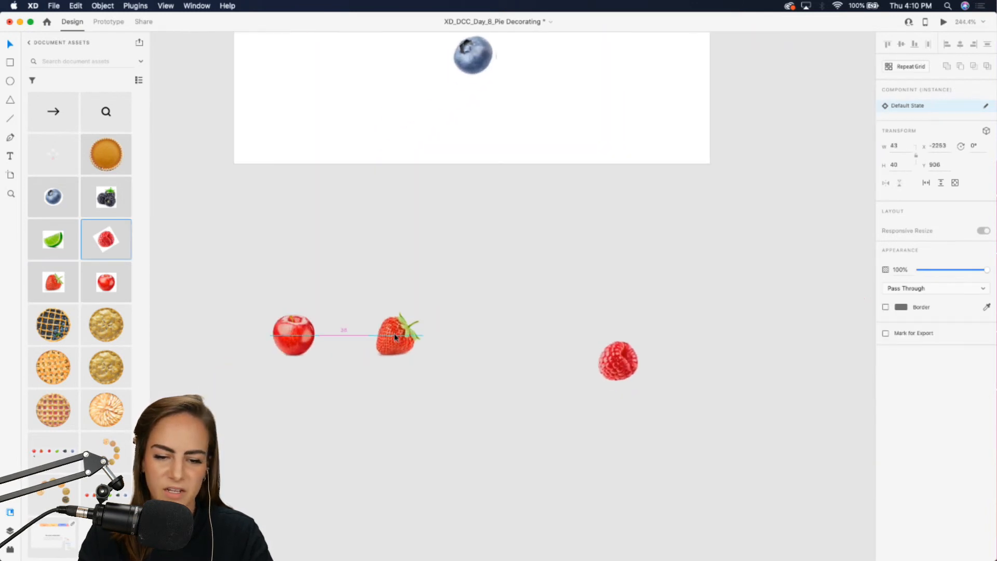
{"action": "left_click_drag", "start_coordinate": [604, 357], "coordinate": [473, 336]}
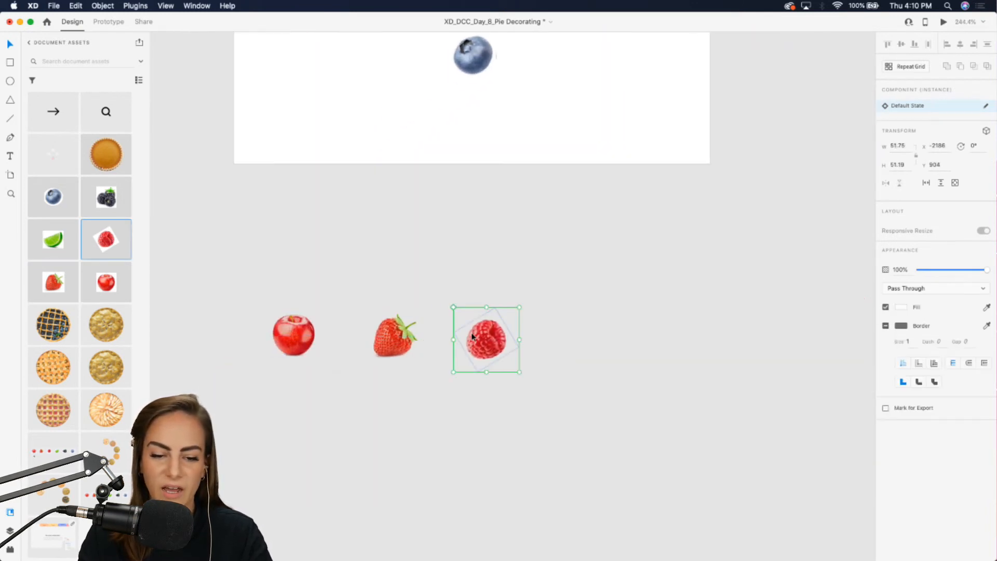
Step: Extend the fruit row to the right with the lime wedge, blackberry and blueberry components
{"action": "left_click_drag", "start_coordinate": [68, 241], "coordinate": [574, 337]}
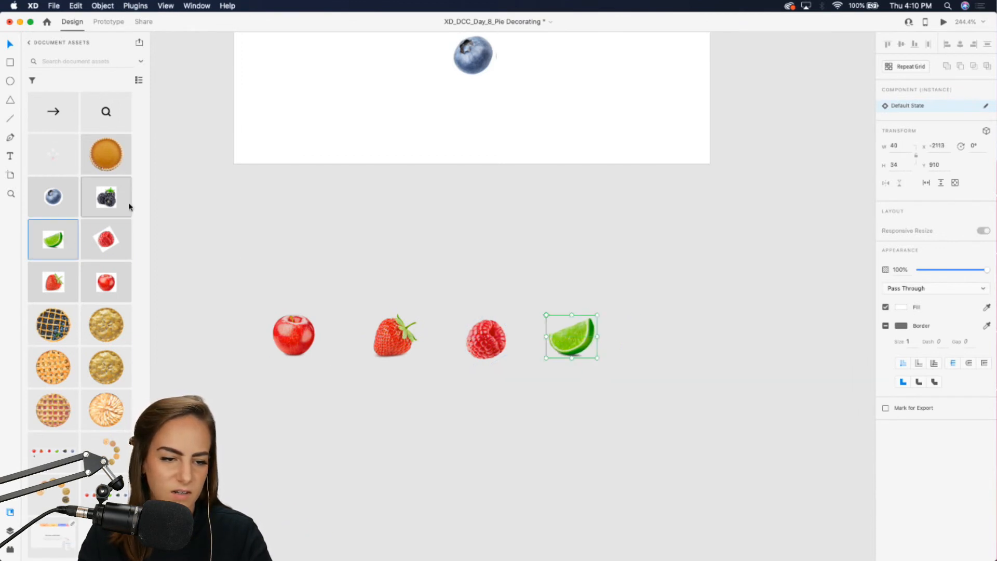
{"action": "left_click_drag", "start_coordinate": [129, 207], "coordinate": [609, 248]}
{"action": "left_click_drag", "start_coordinate": [645, 277], "coordinate": [685, 336]}
{"action": "left_click_drag", "start_coordinate": [53, 196], "coordinate": [766, 336]}
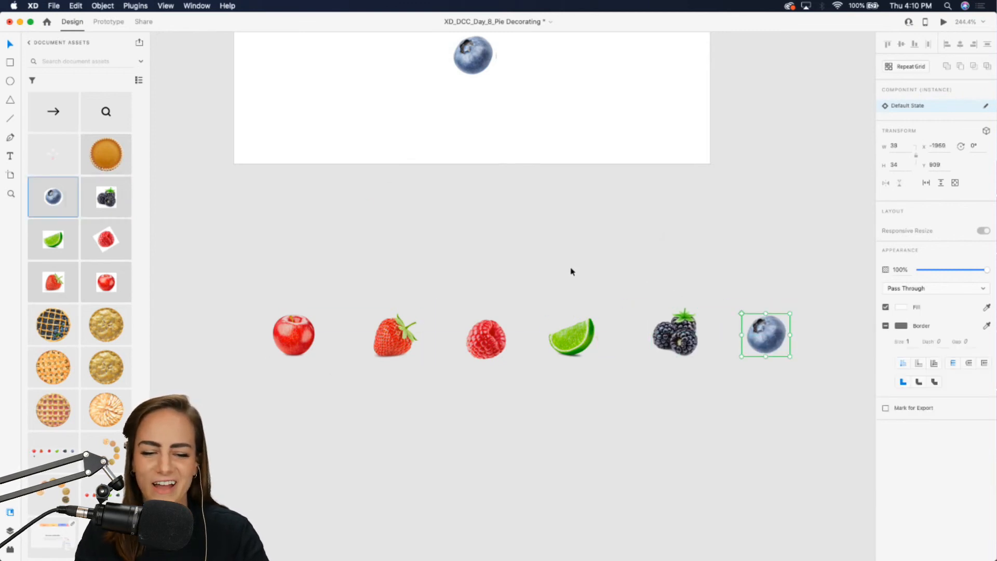
Step: Delete the single blueberry from the artboard
{"action": "left_click", "coordinate": [563, 269]}
{"action": "scroll", "coordinate": [563, 270], "scroll_direction": "down", "scroll_amount": 3}
{"action": "left_click", "coordinate": [498, 130]}
{"action": "key", "text": "Delete"}
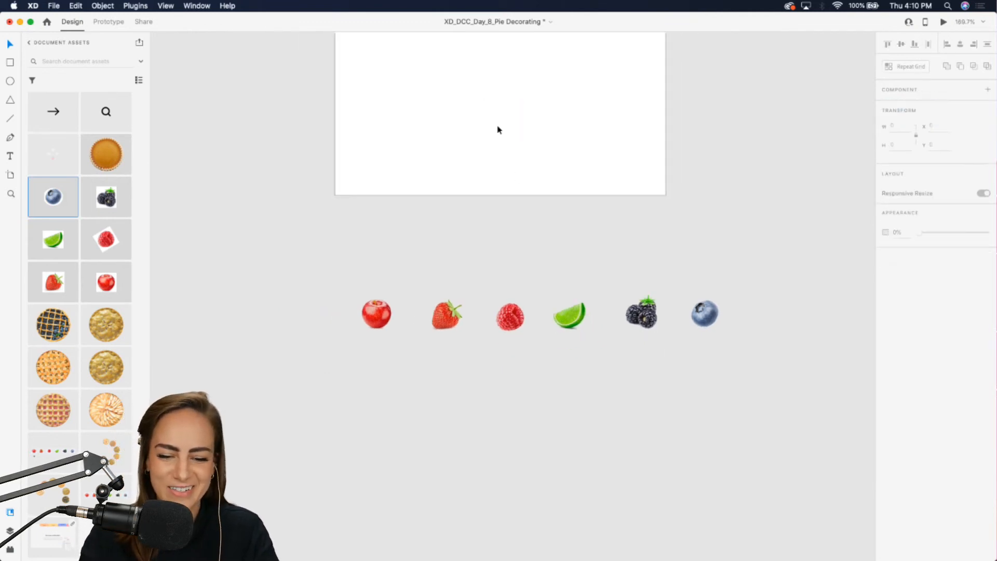
Step: Move the row of six fruits up and right, closer to the artboard's lower edge, at X -2199 and Y 833
{"action": "left_click_drag", "start_coordinate": [764, 375], "coordinate": [303, 265]}
{"action": "mouse_move", "coordinate": [377, 314]}
{"action": "left_mouse_down"}
{"action": "mouse_move", "coordinate": [475, 136]}
{"action": "mouse_move", "coordinate": [499, 127]}
{"action": "mouse_move", "coordinate": [383, 117]}
{"action": "mouse_move", "coordinate": [255, 133]}
{"action": "mouse_move", "coordinate": [414, 306]}
{"action": "mouse_move", "coordinate": [393, 322]}
{"action": "left_mouse_up"}
{"action": "left_click", "coordinate": [568, 391]}
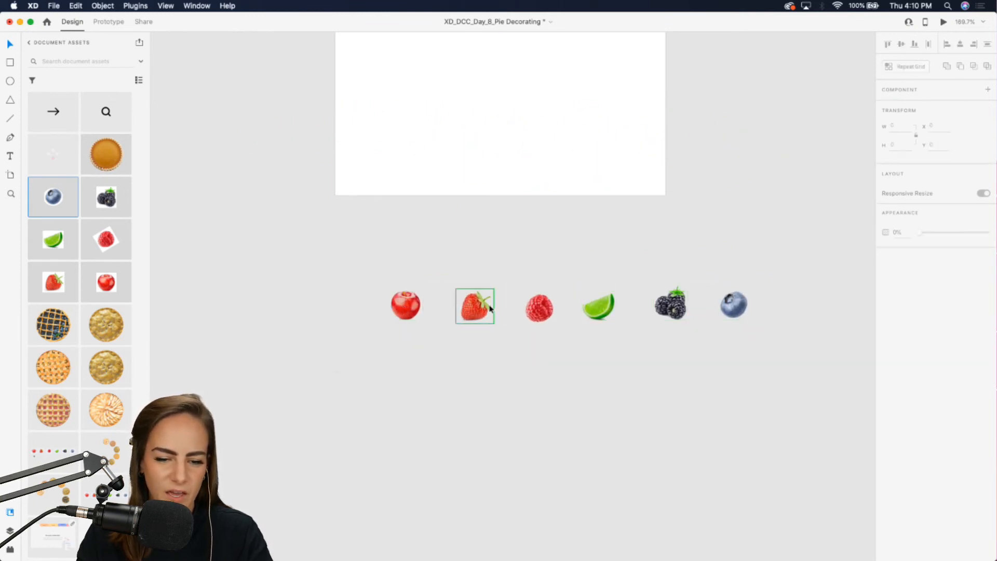
{"action": "left_click_drag", "start_coordinate": [362, 283], "coordinate": [778, 355]}
{"action": "left_click_drag", "start_coordinate": [443, 286], "coordinate": [501, 234]}
Step: Move the round red fruit onto the artboard, centred below the pie at X 168 and Y 722
{"action": "scroll", "coordinate": [415, 304], "scroll_direction": "up", "scroll_amount": 4}
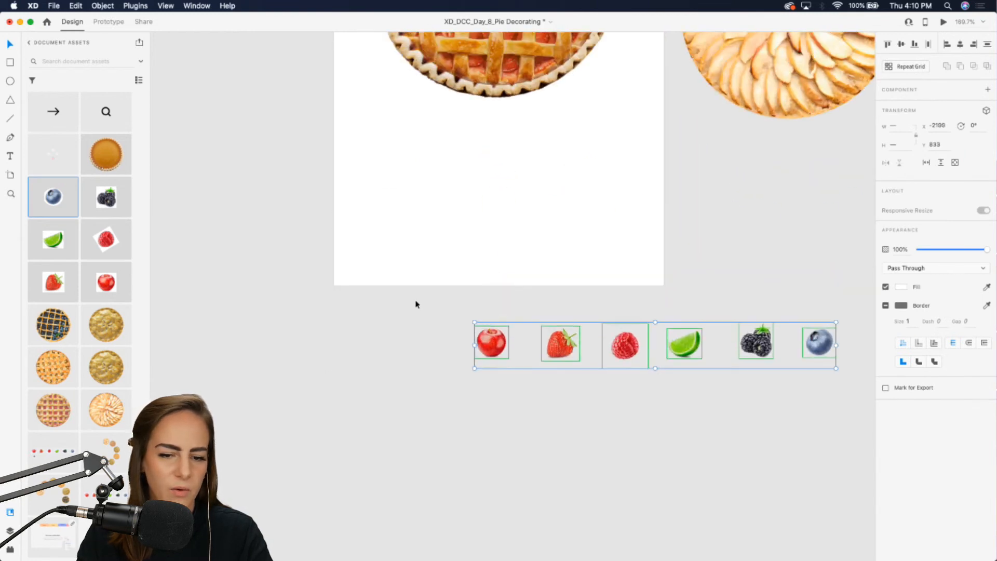
{"action": "double_click", "coordinate": [492, 343]}
{"action": "left_click_drag", "start_coordinate": [492, 343], "coordinate": [499, 222]}
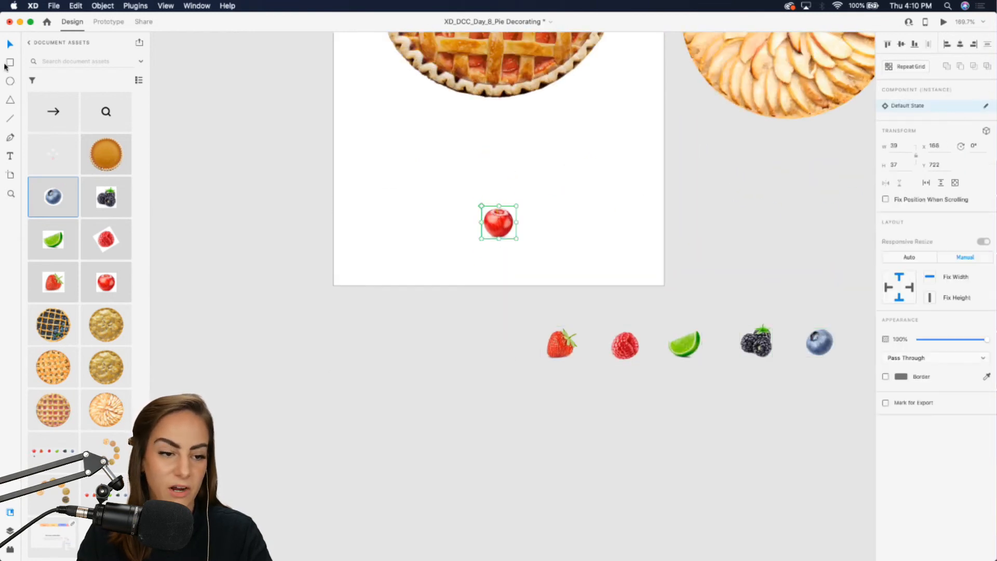
Step: Draw a 73 by 73 square with corner radius 15 behind the red fruit and fill it with the light lavender document color
{"action": "mouse_move", "coordinate": [466, 189]}
{"action": "left_mouse_down"}
{"action": "mouse_move", "coordinate": [541, 252]}
{"action": "mouse_move", "coordinate": [517, 240]}
{"action": "left_mouse_up"}
{"action": "scroll", "coordinate": [517, 239], "scroll_direction": "up", "scroll_amount": 1}
{"action": "key", "text": "super+bracketleft"}
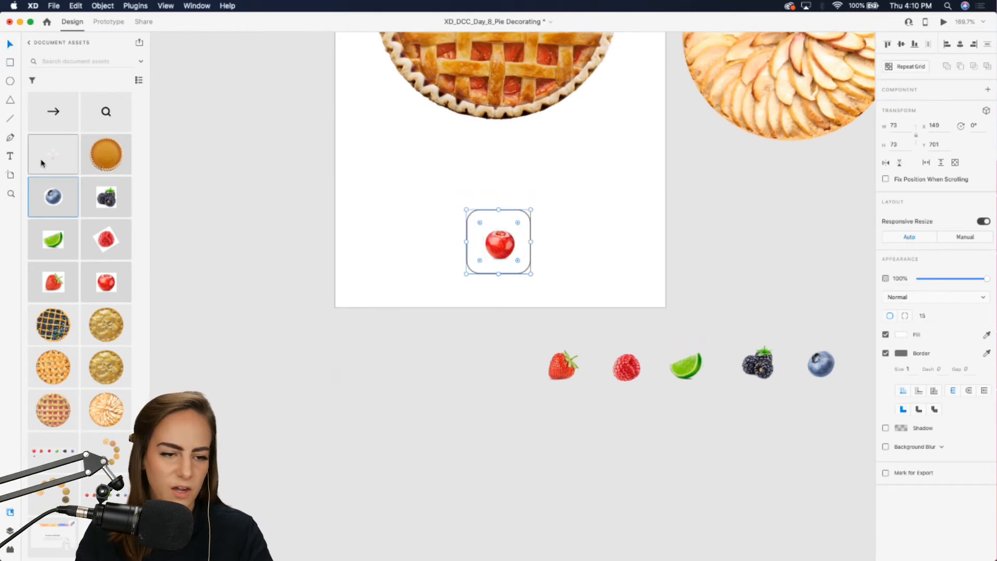
{"action": "scroll", "coordinate": [42, 163], "scroll_direction": "up", "scroll_amount": 5}
{"action": "left_click", "coordinate": [54, 120]}
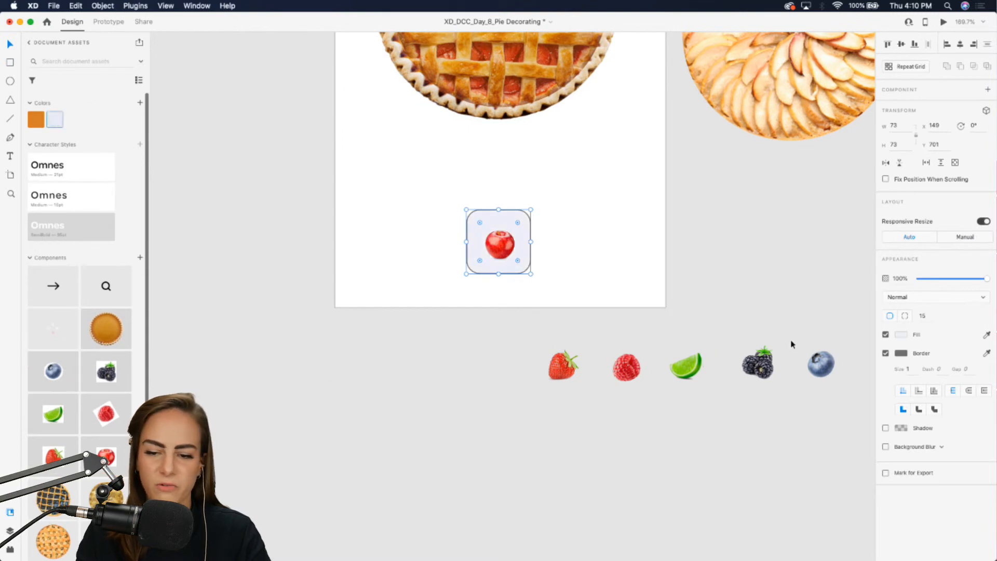
Step: Remove the lavender tile's border and shrink the tile to 68 by 68 around the apple
{"action": "left_click", "coordinate": [886, 353]}
{"action": "scroll", "coordinate": [472, 214], "scroll_direction": "up", "scroll_amount": 5}
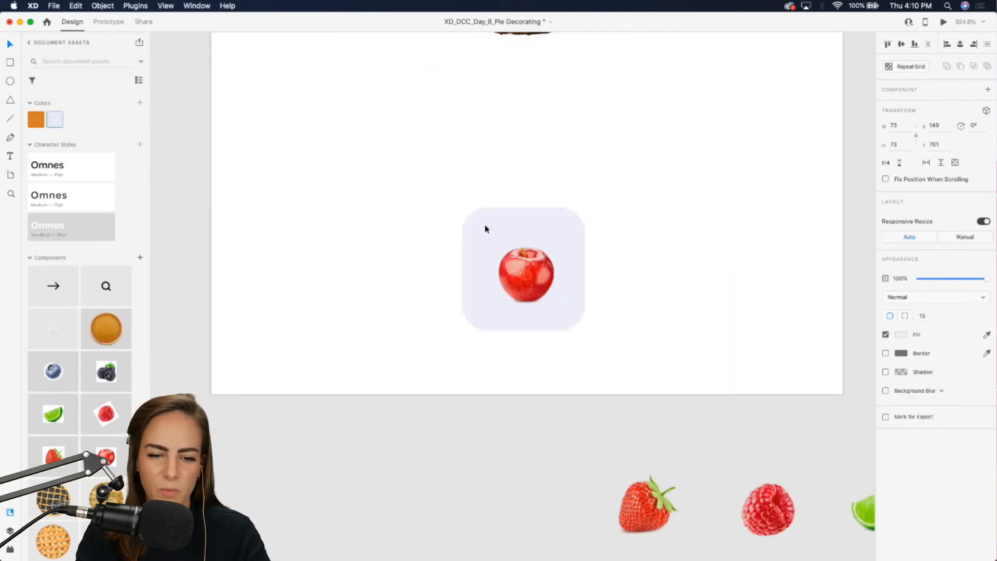
{"action": "left_click_drag", "start_coordinate": [463, 208], "coordinate": [471, 216]}
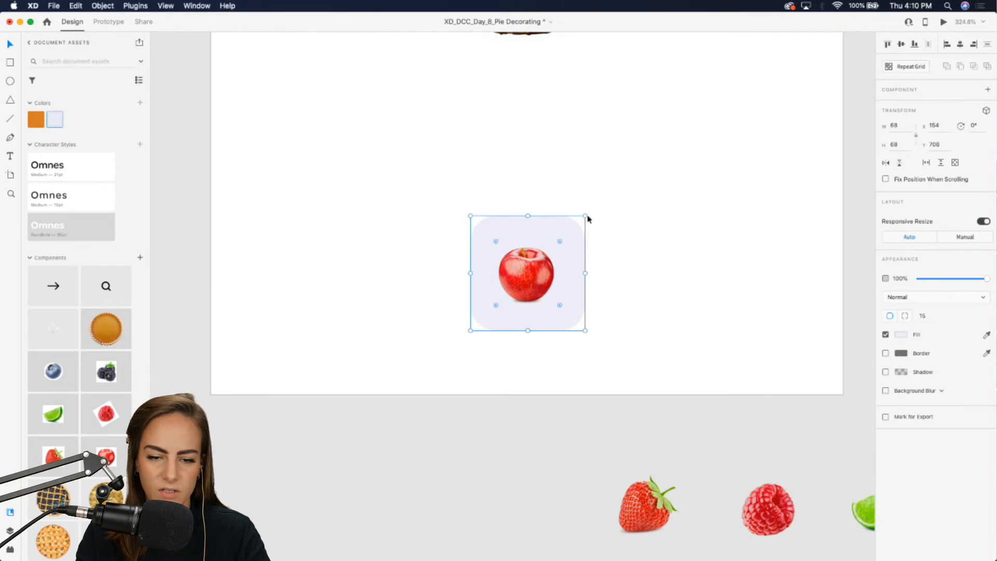
Step: Move the apple and its lavender tile up together so the tile is at X 154 and Y 686
{"action": "left_click_drag", "start_coordinate": [637, 218], "coordinate": [519, 272]}
{"action": "scroll", "coordinate": [519, 272], "scroll_direction": "down", "scroll_amount": 6}
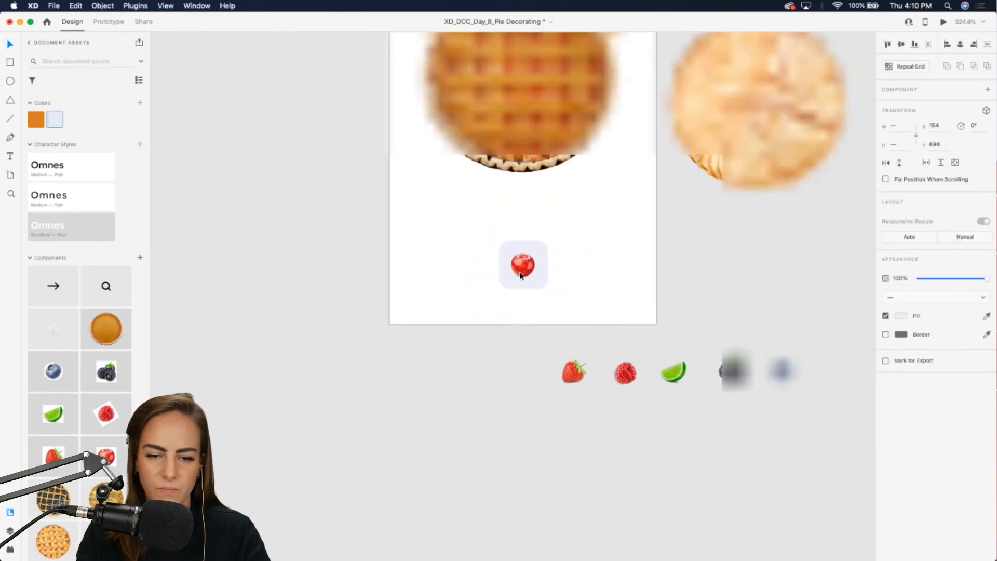
{"action": "mouse_move", "coordinate": [525, 264]}
{"action": "left_mouse_down"}
{"action": "mouse_move", "coordinate": [523, 358]}
{"action": "mouse_move", "coordinate": [524, 259]}
{"action": "left_mouse_up"}
{"action": "left_click", "coordinate": [598, 262]}
Step: Repeat the lavender tile horizontally into a row of six with Repeat Grid and ungroup the grid
{"action": "left_click", "coordinate": [543, 240]}
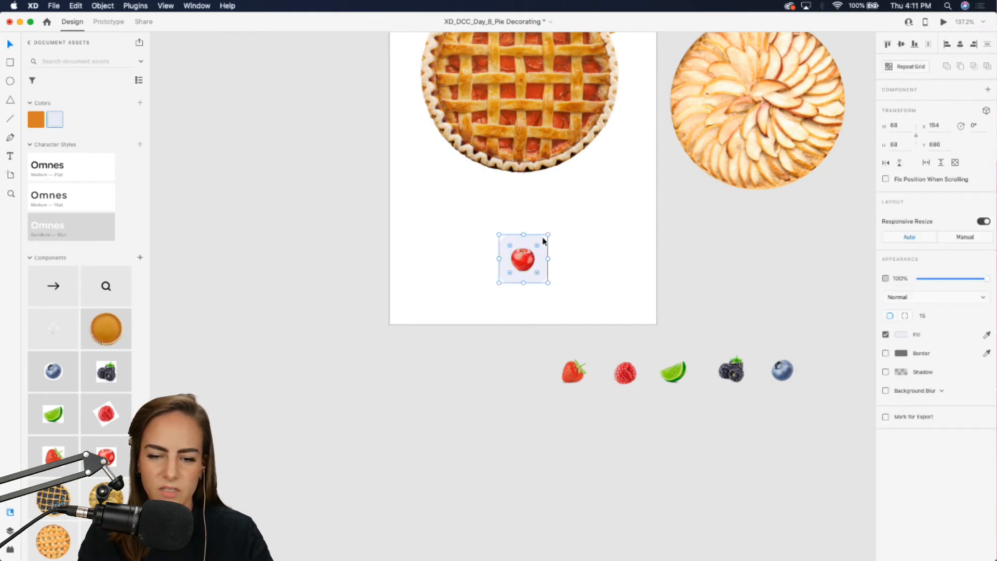
{"action": "scroll", "coordinate": [543, 240], "scroll_direction": "right", "scroll_amount": 1}
{"action": "left_click", "coordinate": [900, 68]}
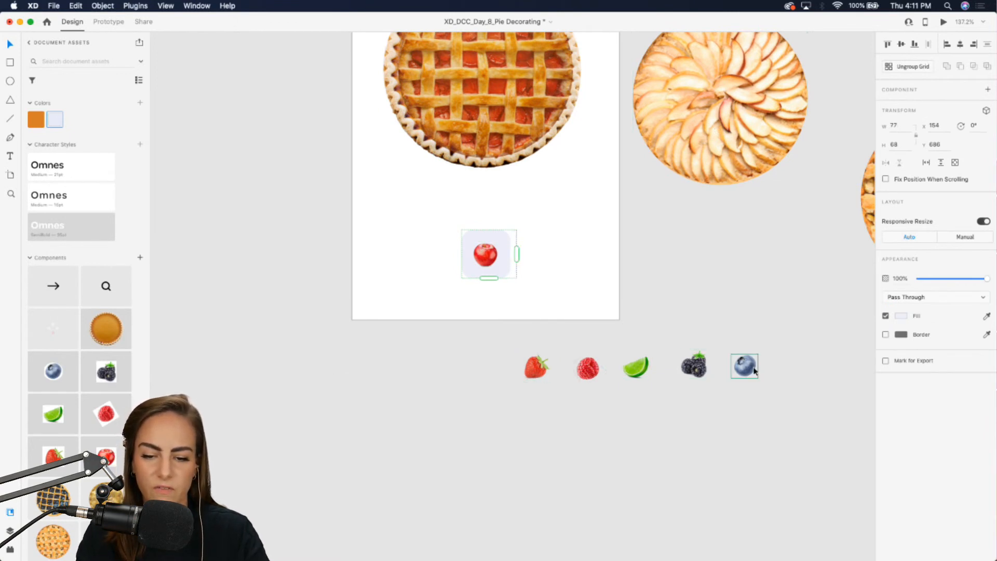
{"action": "left_click_drag", "start_coordinate": [518, 254], "coordinate": [831, 258]}
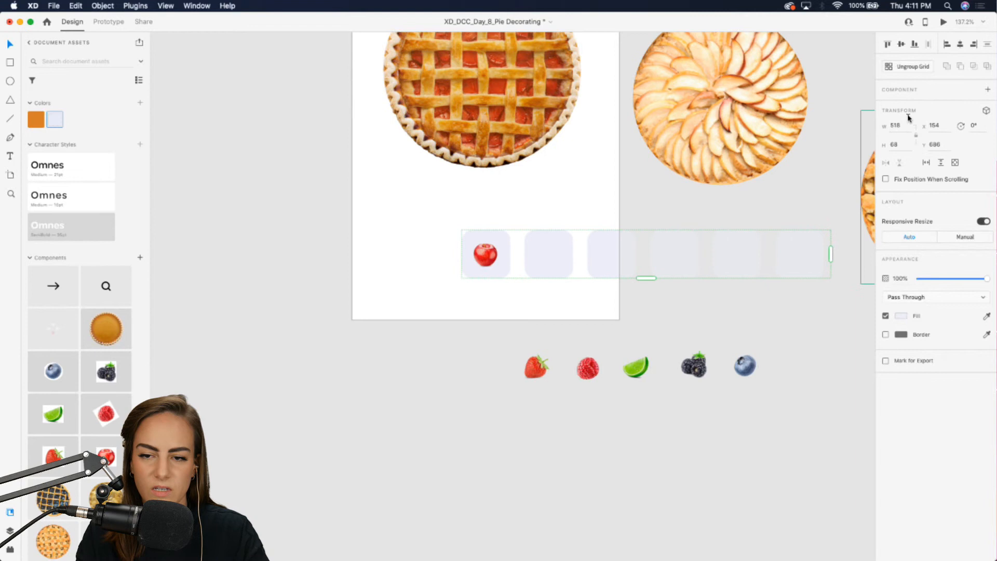
{"action": "left_click", "coordinate": [917, 68]}
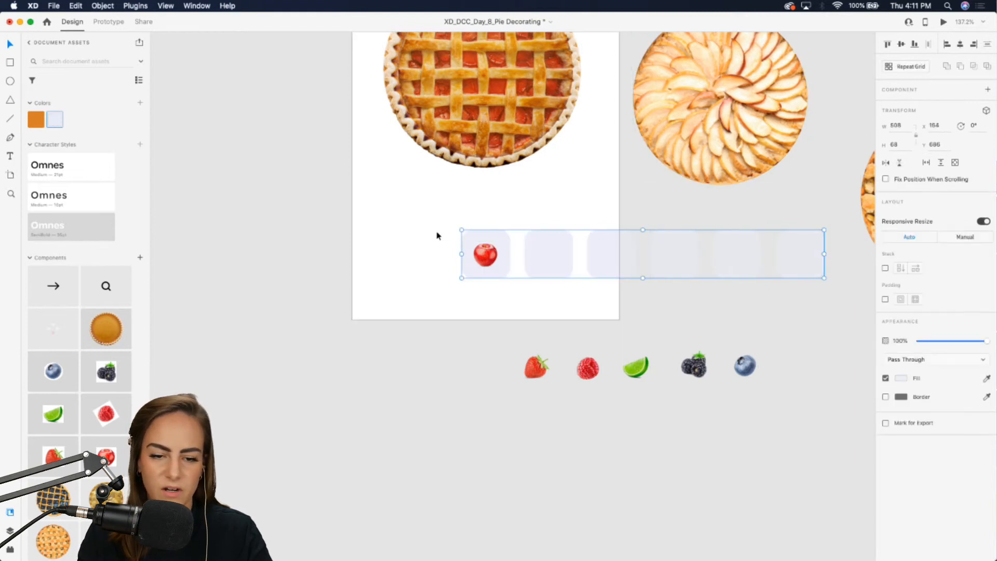
Step: Move the tile row and the apple off the artboard, below the loose fruits, to X -2205 and Y 905
{"action": "left_click_drag", "start_coordinate": [506, 275], "coordinate": [504, 444]}
{"action": "scroll", "coordinate": [484, 422], "scroll_direction": "up", "scroll_amount": 3}
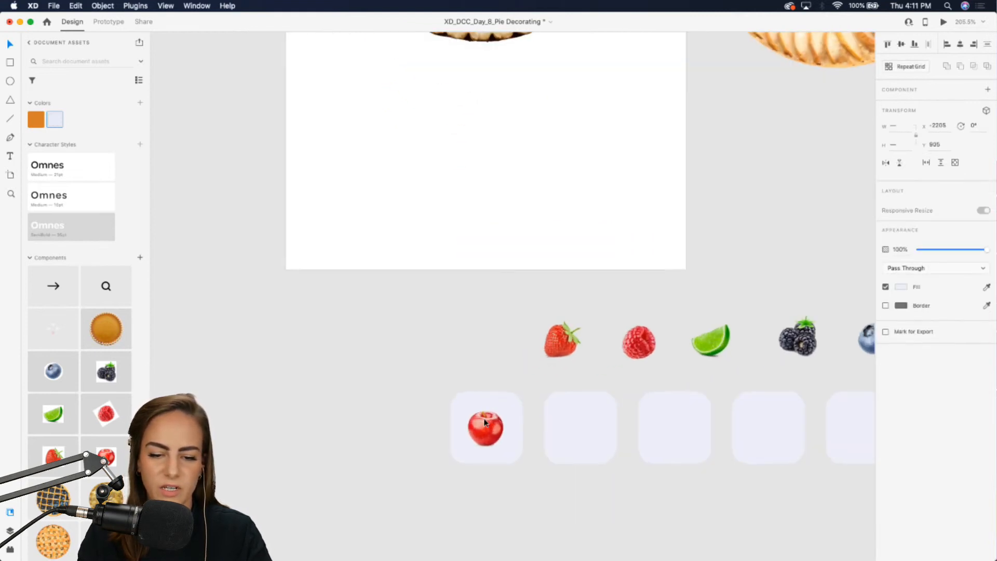
{"action": "scroll", "coordinate": [484, 422], "scroll_direction": "right", "scroll_amount": 4}
{"action": "scroll", "coordinate": [485, 422], "scroll_direction": "down", "scroll_amount": 2}
{"action": "scroll", "coordinate": [461, 292], "scroll_direction": "down", "scroll_amount": 3}
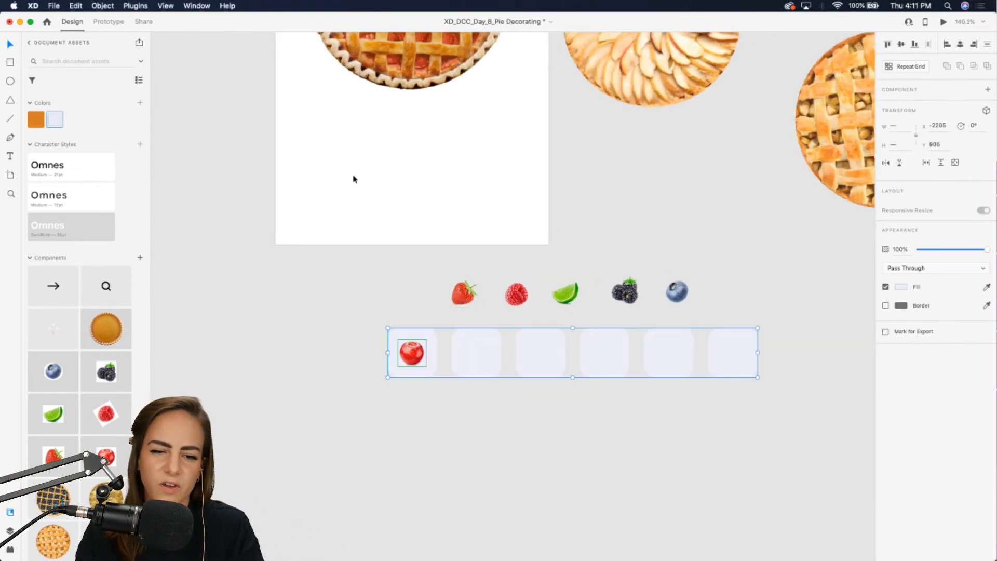
Step: Send the row of six lavender tiles to the back of the stacking order
{"action": "left_click", "coordinate": [515, 414]}
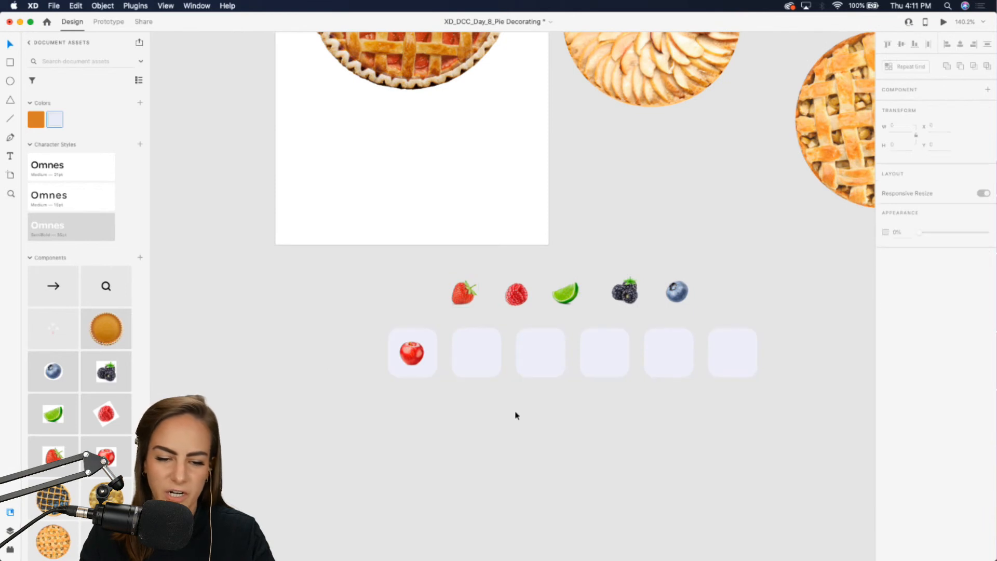
{"action": "left_click", "coordinate": [492, 371]}
{"action": "right_click", "coordinate": [491, 372]}
{"action": "left_click", "coordinate": [539, 534]}
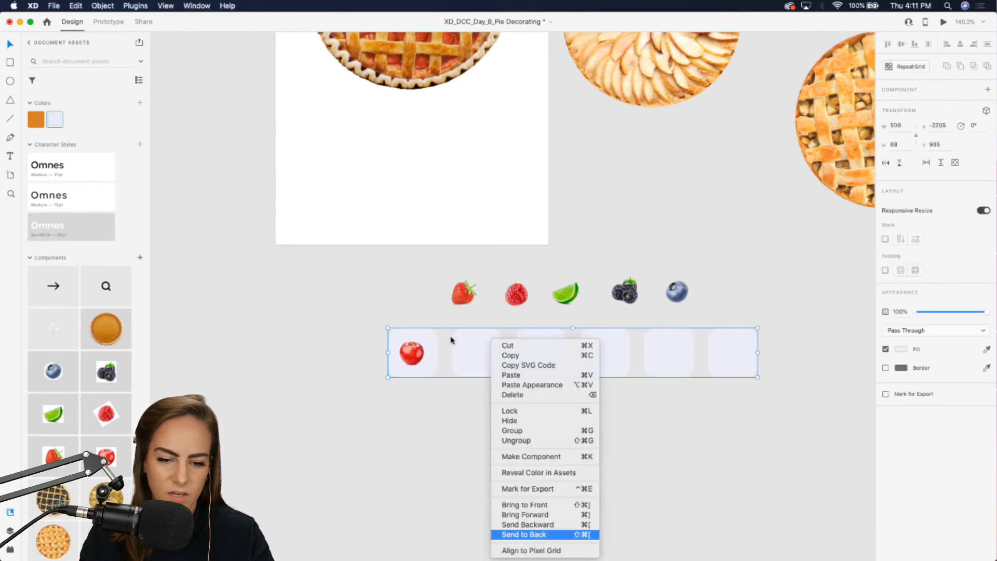
{"action": "left_click", "coordinate": [418, 290]}
Step: Place the strawberry, raspberry, lime, blackberry and blueberry in the centres of the five empty tiles, in that order
{"action": "scroll", "coordinate": [405, 263], "scroll_direction": "up", "scroll_amount": 3}
{"action": "scroll", "coordinate": [404, 263], "scroll_direction": "up", "scroll_amount": 3}
{"action": "left_click_drag", "start_coordinate": [426, 236], "coordinate": [444, 329]}
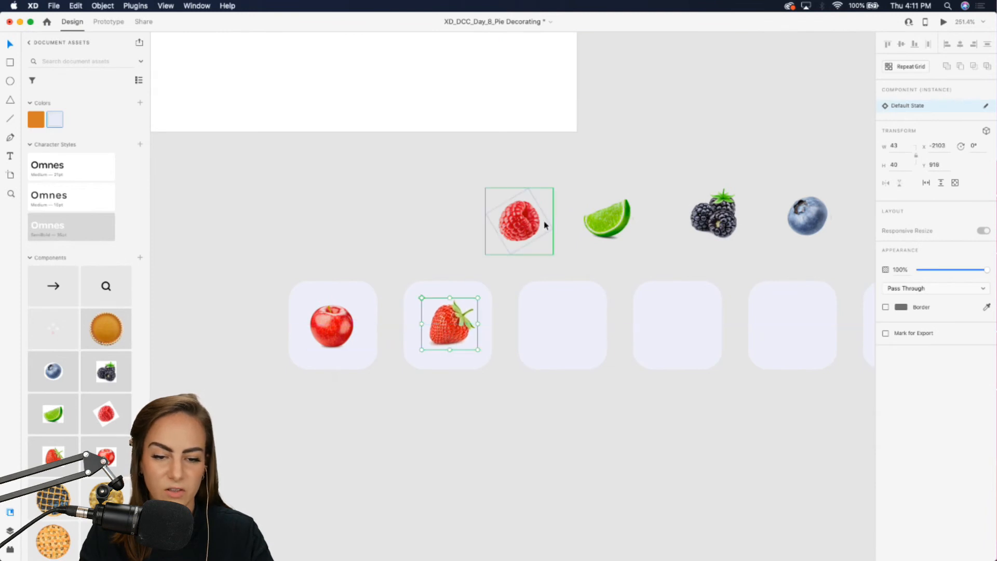
{"action": "left_click_drag", "start_coordinate": [543, 223], "coordinate": [569, 320]}
{"action": "scroll", "coordinate": [570, 320], "scroll_direction": "right", "scroll_amount": 4}
{"action": "left_click_drag", "start_coordinate": [523, 195], "coordinate": [588, 290]}
{"action": "scroll", "coordinate": [575, 274], "scroll_direction": "right", "scroll_amount": 4}
{"action": "left_click_drag", "start_coordinate": [609, 178], "coordinate": [714, 287]}
{"action": "left_click", "coordinate": [672, 164]}
{"action": "scroll", "coordinate": [673, 166], "scroll_direction": "down", "scroll_amount": 3}
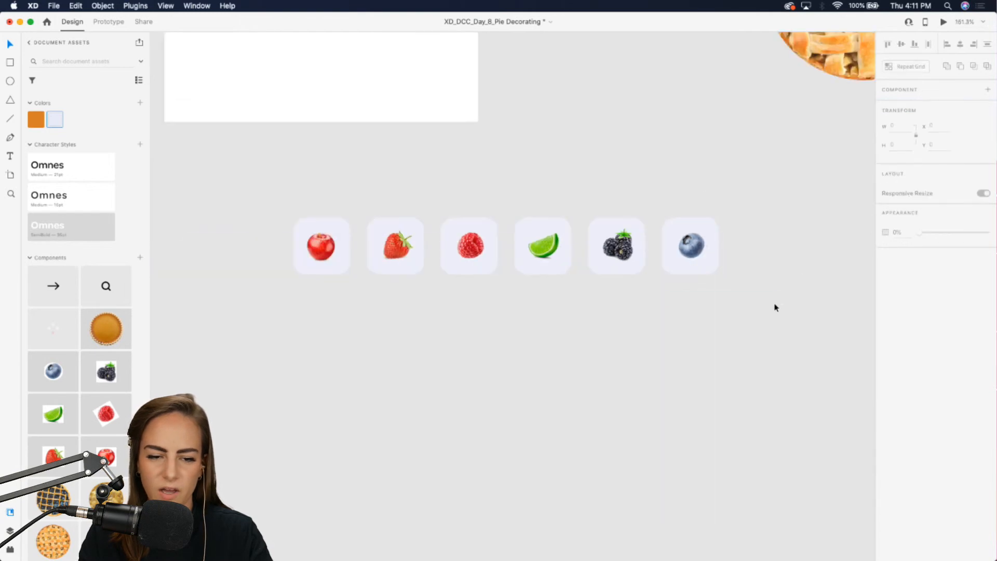
Step: Move the row of six fruit tiles onto the artboard below the pie, at about X 153 and Y 685
{"action": "left_click_drag", "start_coordinate": [776, 305], "coordinate": [271, 213]}
{"action": "scroll", "coordinate": [312, 249], "scroll_direction": "up", "scroll_amount": 3}
{"action": "scroll", "coordinate": [312, 249], "scroll_direction": "left", "scroll_amount": 4}
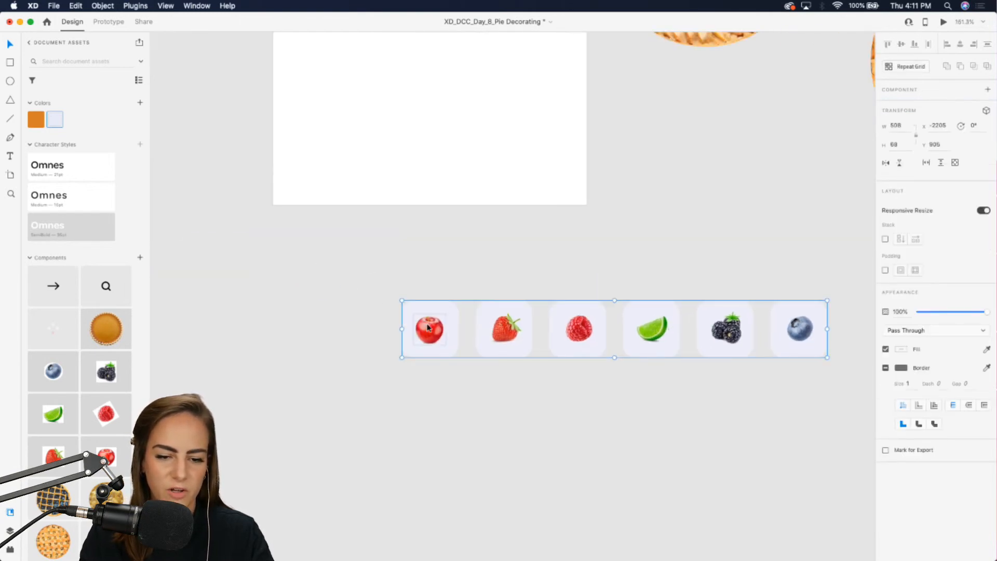
{"action": "left_click_drag", "start_coordinate": [429, 328], "coordinate": [421, 137]}
{"action": "scroll", "coordinate": [419, 138], "scroll_direction": "up", "scroll_amount": 3}
{"action": "scroll", "coordinate": [419, 138], "scroll_direction": "left", "scroll_amount": 2}
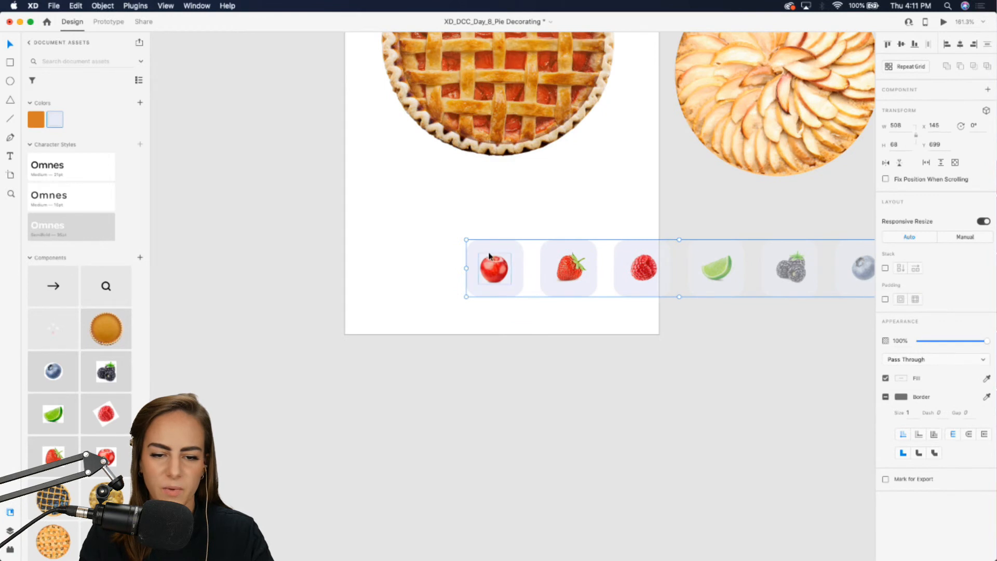
{"action": "left_click_drag", "start_coordinate": [489, 256], "coordinate": [497, 250]}
{"action": "scroll", "coordinate": [702, 328], "scroll_direction": "right", "scroll_amount": 3}
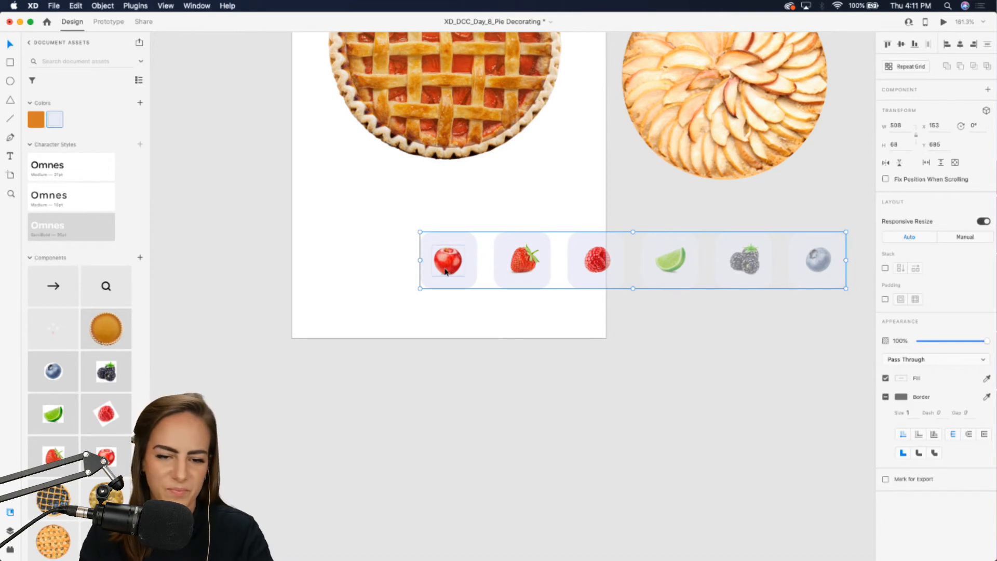
{"action": "left_click", "coordinate": [427, 310]}
Step: Draw a 12 by 12 circle with the Ellipse tool, centred below the apple tile
{"action": "scroll", "coordinate": [426, 304], "scroll_direction": "up", "scroll_amount": 5}
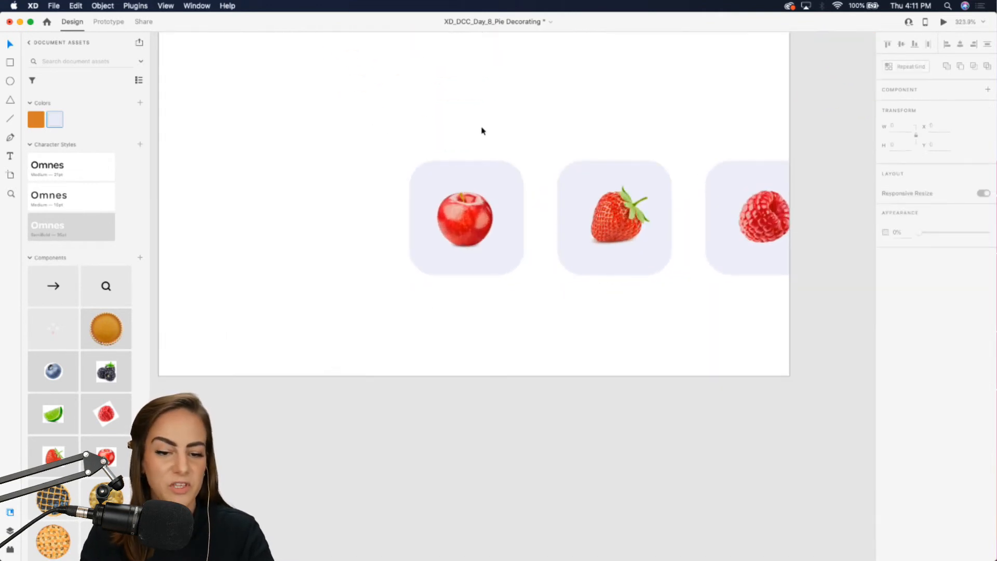
{"action": "left_click", "coordinate": [485, 272]}
{"action": "scroll", "coordinate": [485, 271], "scroll_direction": "up", "scroll_amount": 3}
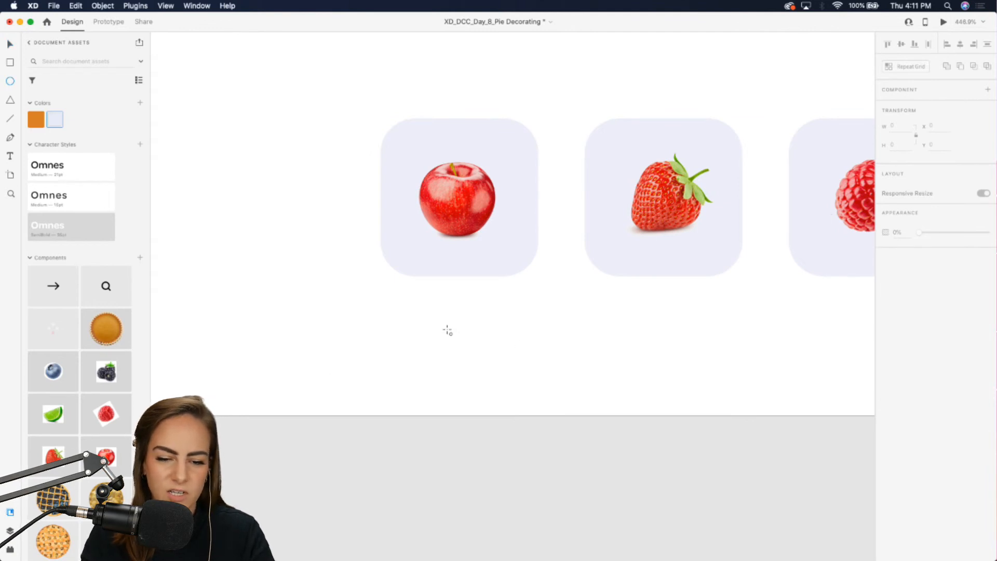
{"action": "left_click_drag", "start_coordinate": [446, 326], "coordinate": [473, 353]}
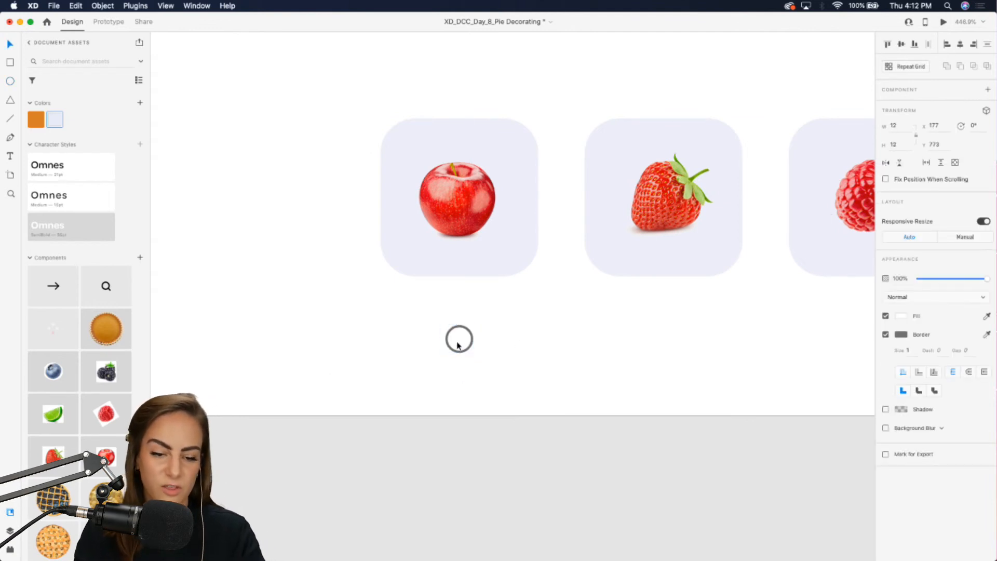
Step: Give the small circle a black border with size 3
{"action": "left_click", "coordinate": [902, 336]}
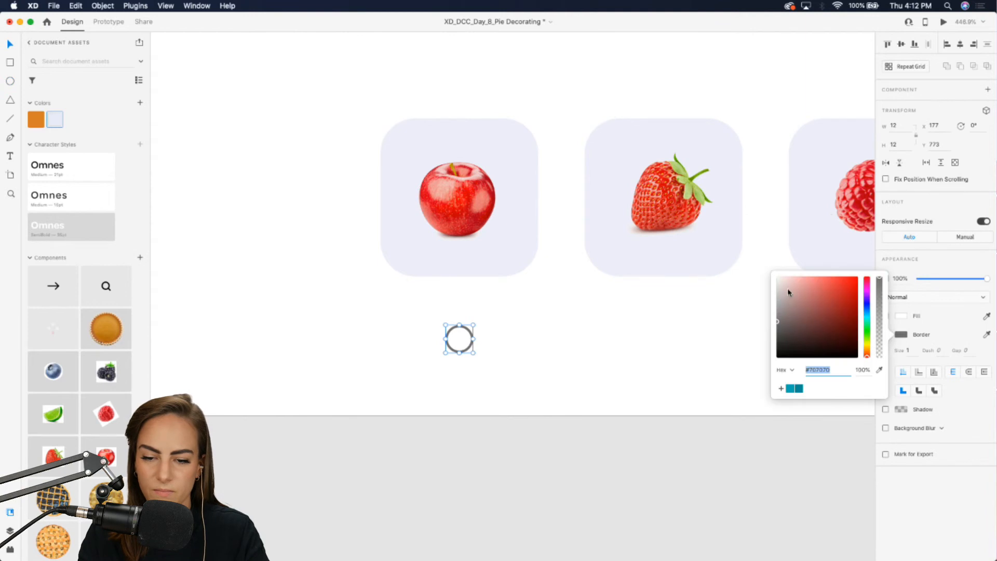
{"action": "left_click_drag", "start_coordinate": [831, 332], "coordinate": [871, 360]}
{"action": "left_click", "coordinate": [893, 349]}
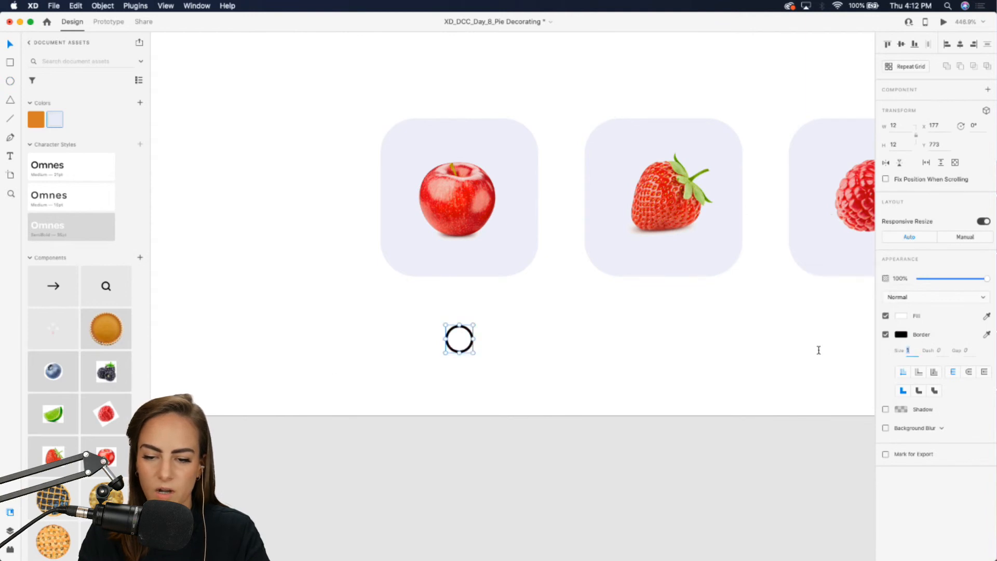
{"action": "type", "text": "3"}
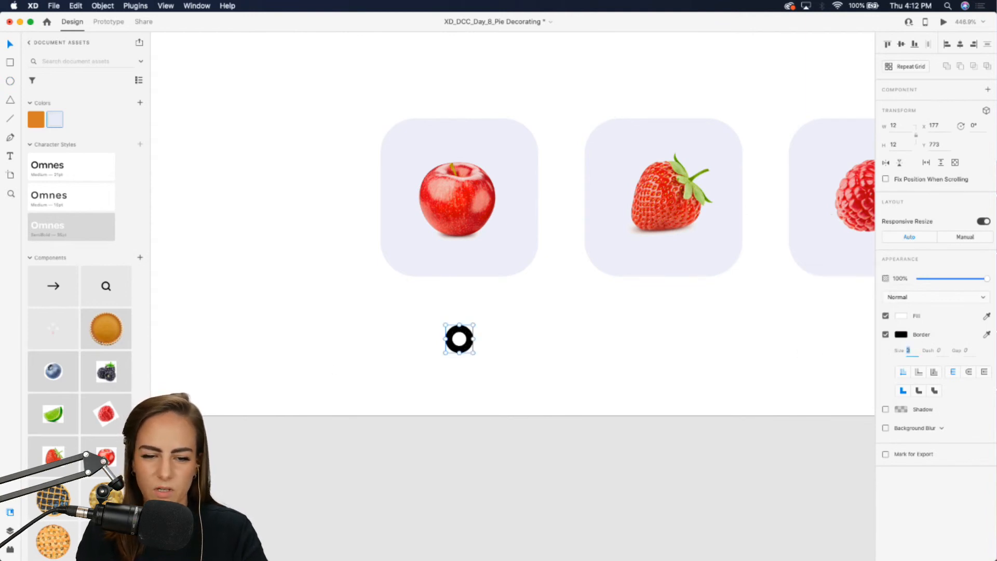
{"action": "left_click", "coordinate": [502, 352]}
Step: Move the small black ring up closer to the apple tile, to X 177 and Y 768
{"action": "left_click_drag", "start_coordinate": [464, 349], "coordinate": [464, 333]}
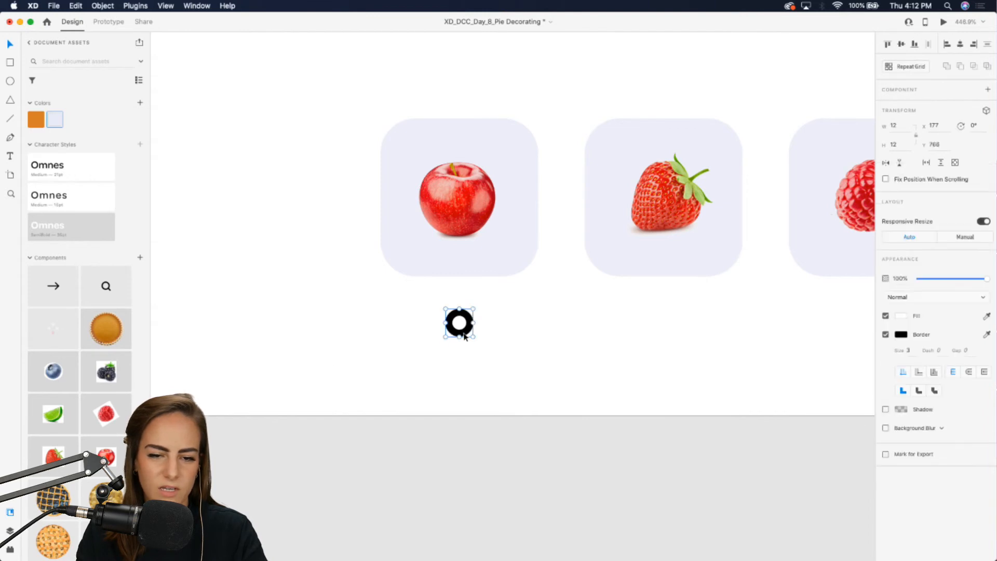
{"action": "left_click", "coordinate": [536, 351]}
{"action": "scroll", "coordinate": [536, 351], "scroll_direction": "down", "scroll_amount": 6}
{"action": "scroll", "coordinate": [535, 354], "scroll_direction": "down", "scroll_amount": 3}
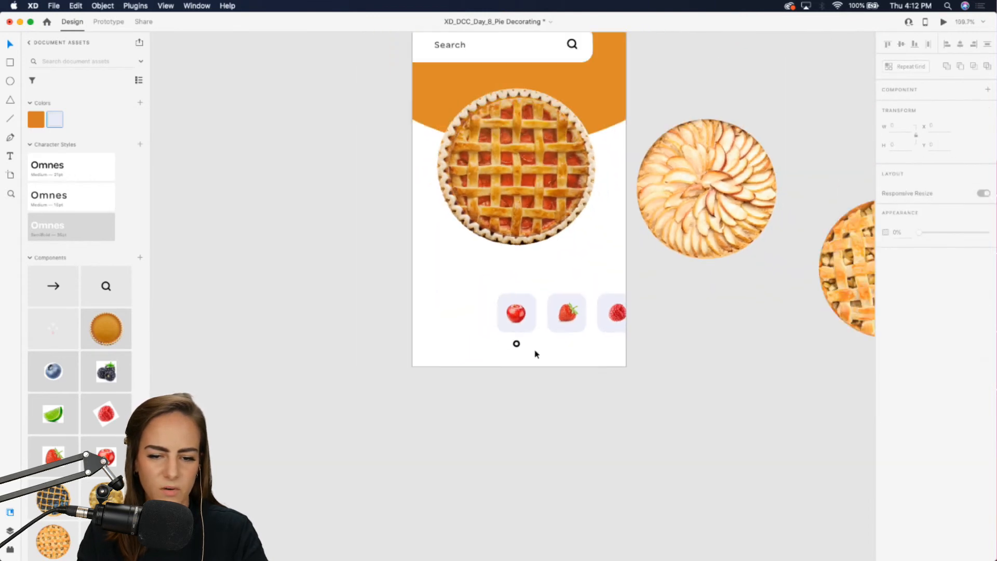
{"action": "scroll", "coordinate": [535, 352], "scroll_direction": "up", "scroll_amount": 6}
{"action": "left_click", "coordinate": [487, 337]}
{"action": "left_click_drag", "start_coordinate": [497, 342], "coordinate": [501, 345]}
{"action": "left_click", "coordinate": [545, 367]}
Step: Move the fruit tile row up to X 149 and Y 678 and group it with the black ring
{"action": "scroll", "coordinate": [551, 370], "scroll_direction": "down", "scroll_amount": 6}
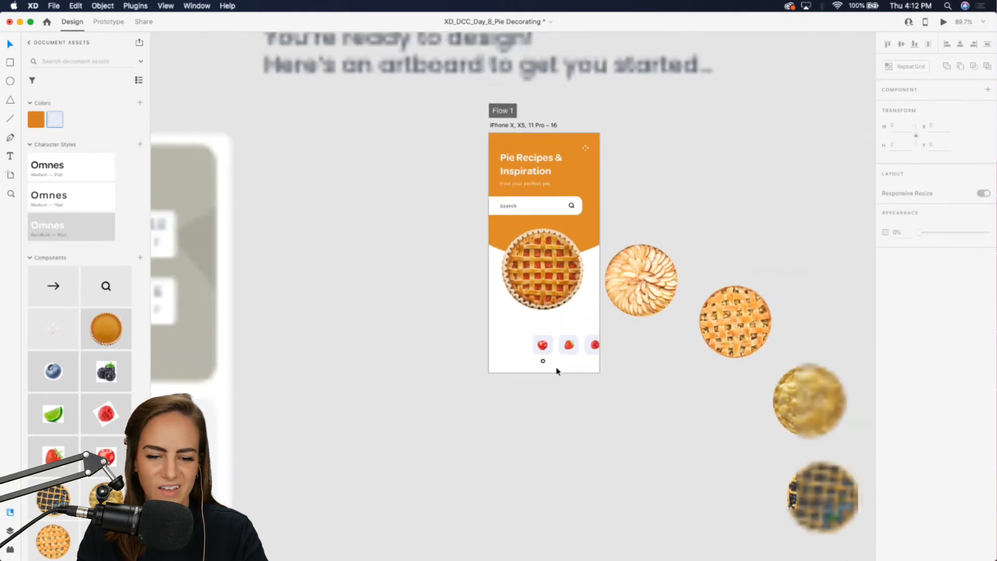
{"action": "scroll", "coordinate": [557, 372], "scroll_direction": "up", "scroll_amount": 5}
{"action": "left_click_drag", "start_coordinate": [521, 302], "coordinate": [521, 296]}
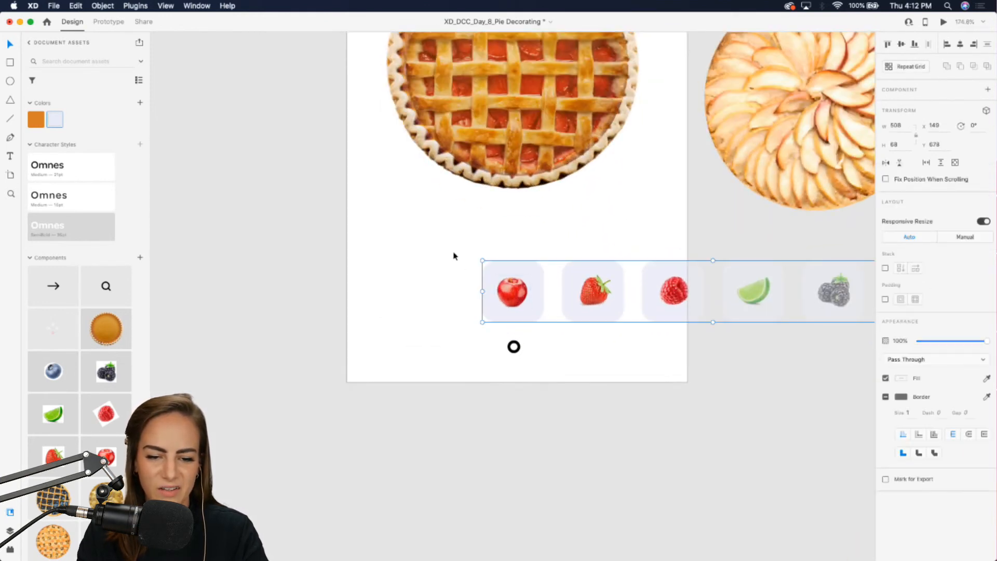
{"action": "left_click_drag", "start_coordinate": [448, 245], "coordinate": [575, 380]}
{"action": "key", "text": "super+g"}
{"action": "scroll", "coordinate": [574, 381], "scroll_direction": "down", "scroll_amount": 3}
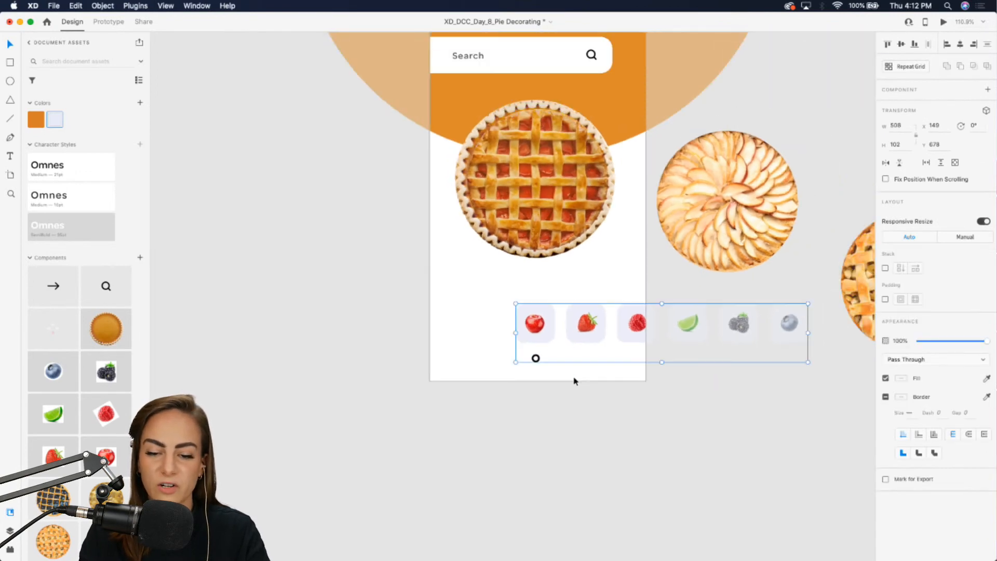
{"action": "left_click", "coordinate": [591, 414]}
{"action": "scroll", "coordinate": [592, 414], "scroll_direction": "down", "scroll_amount": 2}
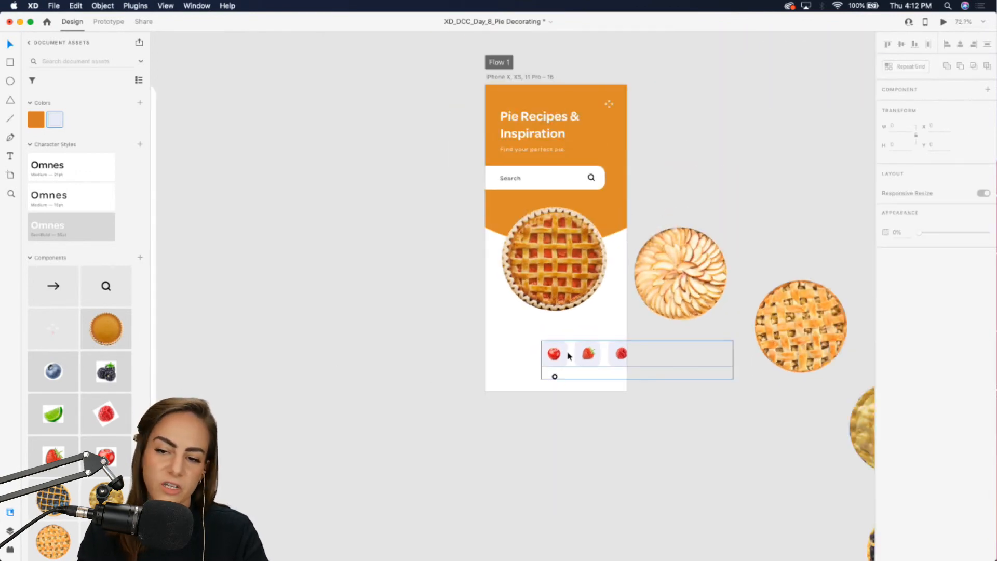
Step: Turn the group of fruit tiles and black ring into a component
{"action": "left_click", "coordinate": [554, 355]}
{"action": "scroll", "coordinate": [554, 355], "scroll_direction": "up", "scroll_amount": 4}
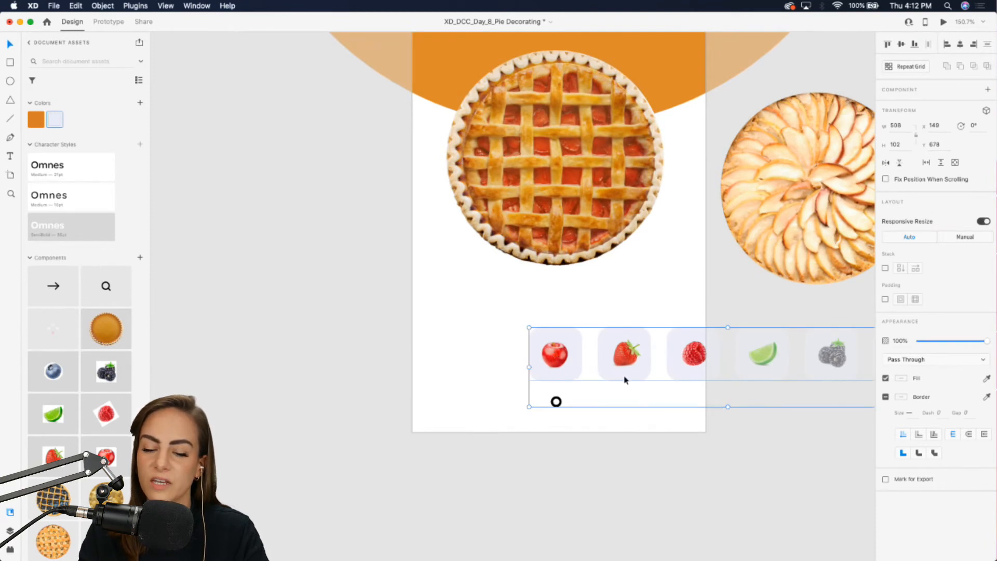
{"action": "left_click", "coordinate": [987, 91]}
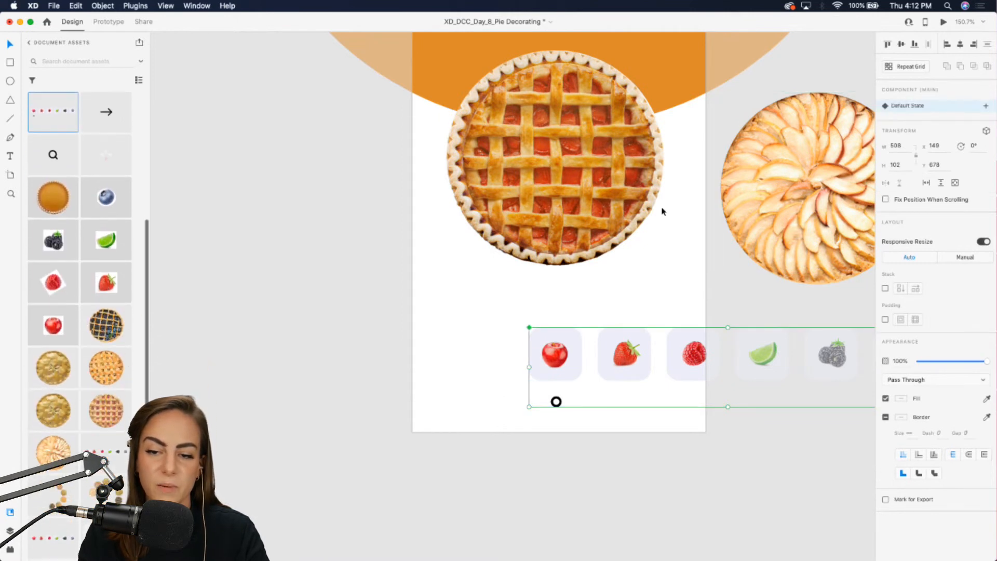
Step: Add a new state named apple to the fruit tile component
{"action": "scroll", "coordinate": [662, 211], "scroll_direction": "right", "scroll_amount": 2}
{"action": "scroll", "coordinate": [663, 212], "scroll_direction": "right", "scroll_amount": 2}
{"action": "left_click", "coordinate": [985, 108]}
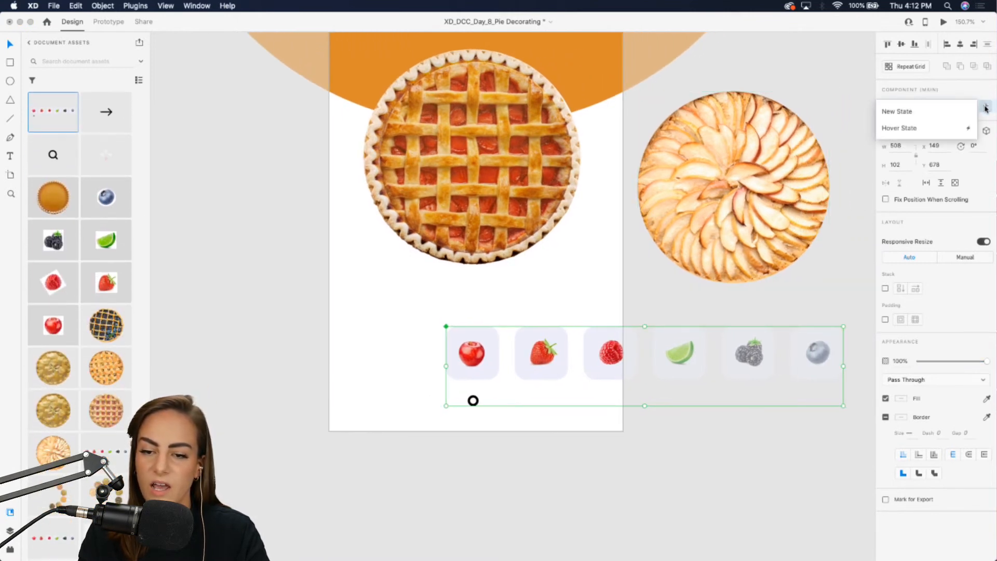
{"action": "left_click", "coordinate": [942, 114]}
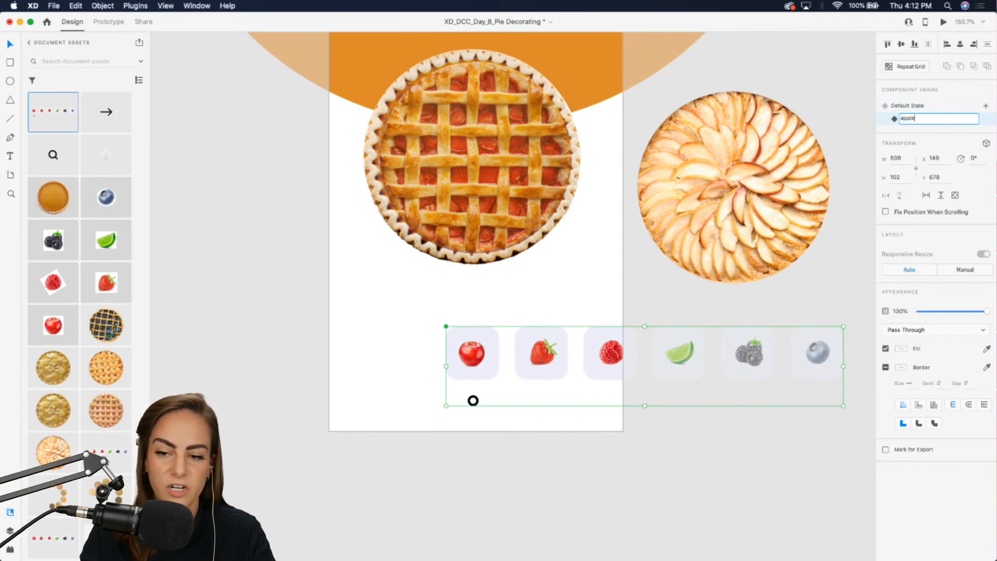
{"action": "key", "text": "Return"}
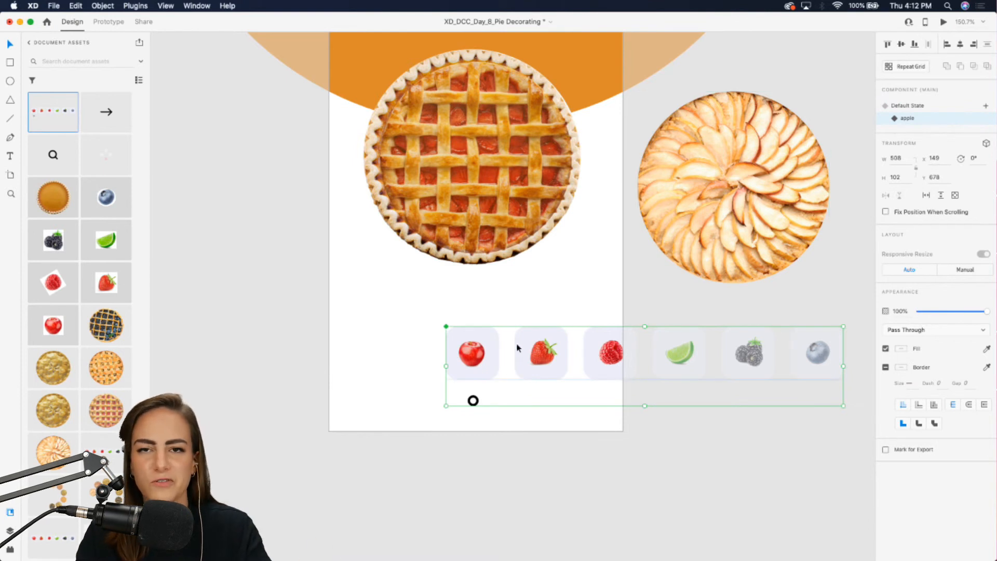
Step: Add a new state named strawberry to the fruit tile component
{"action": "left_click", "coordinate": [985, 106]}
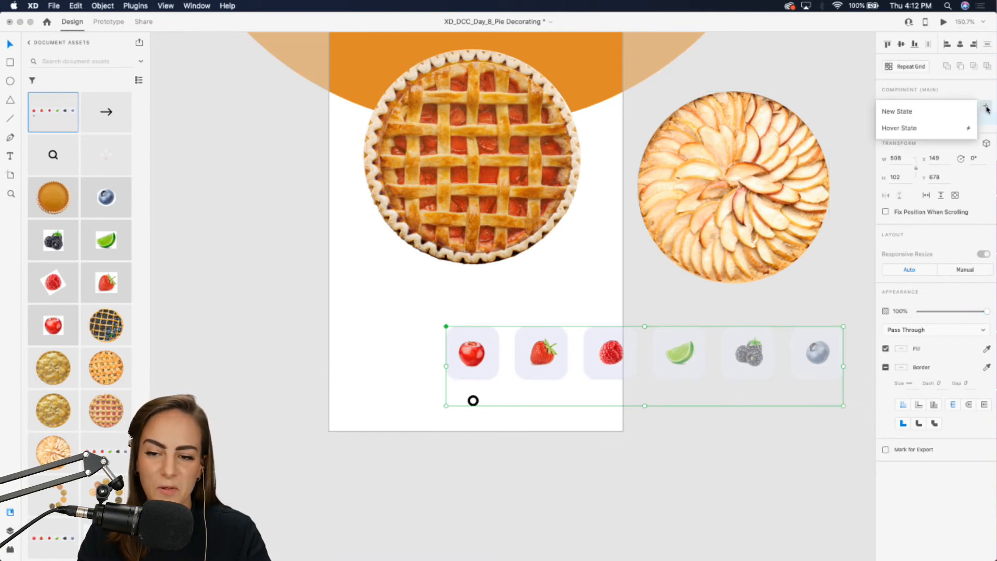
{"action": "left_click", "coordinate": [926, 113]}
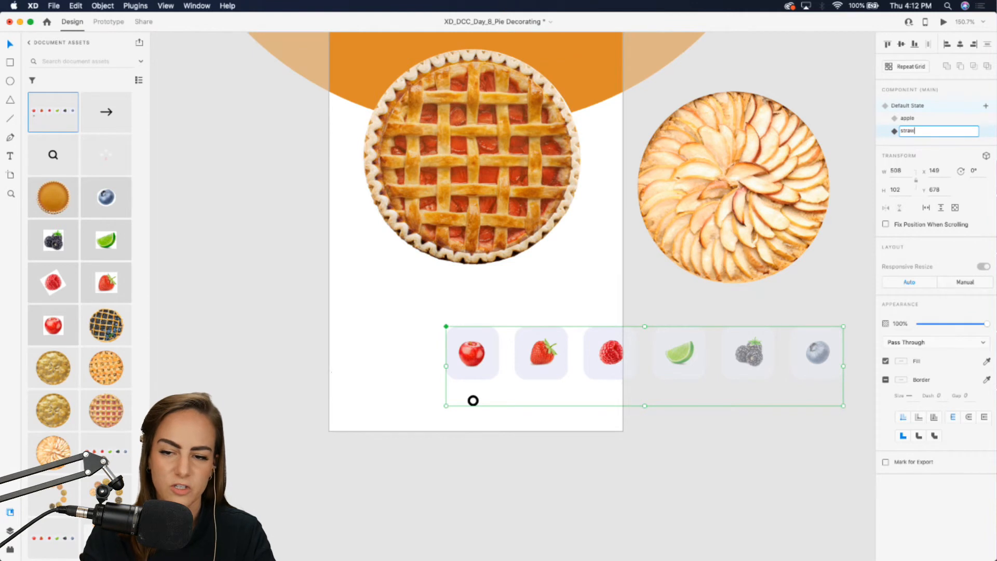
{"action": "type", "text": "strawberry"}
{"action": "key", "text": "Return"}
Step: Add a new state named raspberry to the fruit tile component
{"action": "left_click", "coordinate": [986, 106]}
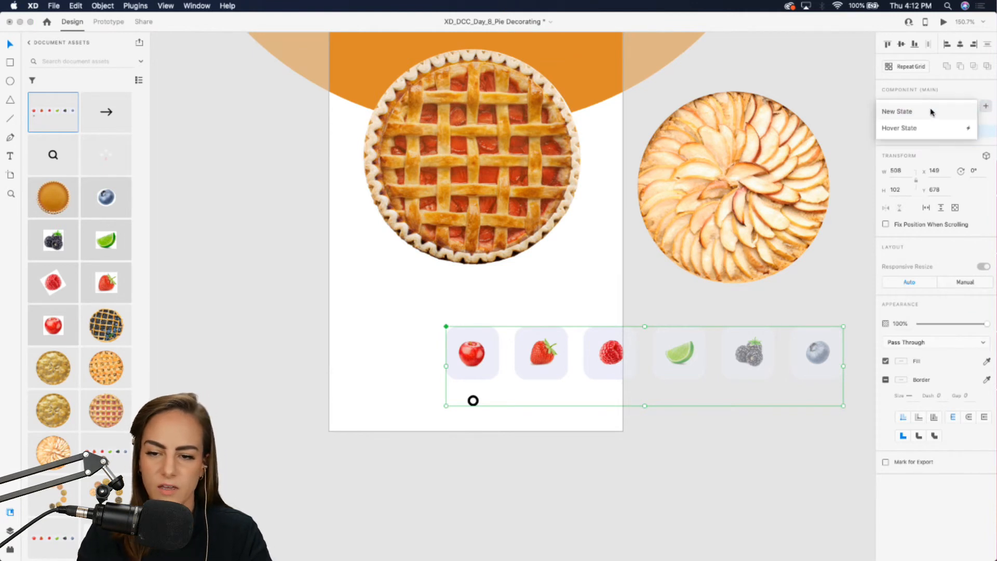
{"action": "left_click", "coordinate": [931, 111]}
{"action": "type", "text": "raspberry"}
{"action": "key", "text": "Return"}
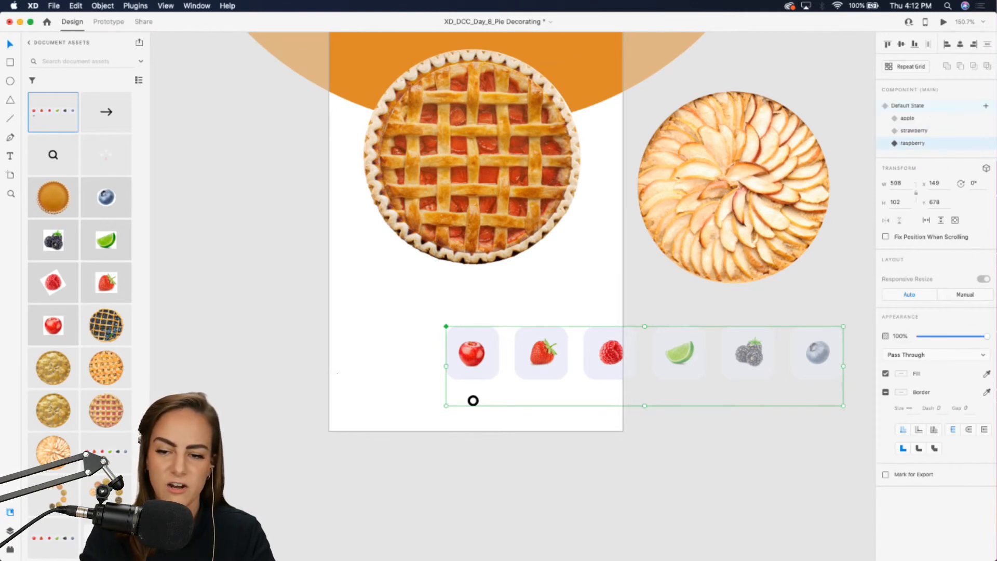
Step: Add a new state named lime to the fruit tile component
{"action": "left_click", "coordinate": [987, 106]}
{"action": "left_click", "coordinate": [933, 109]}
{"action": "type", "text": "lim"}
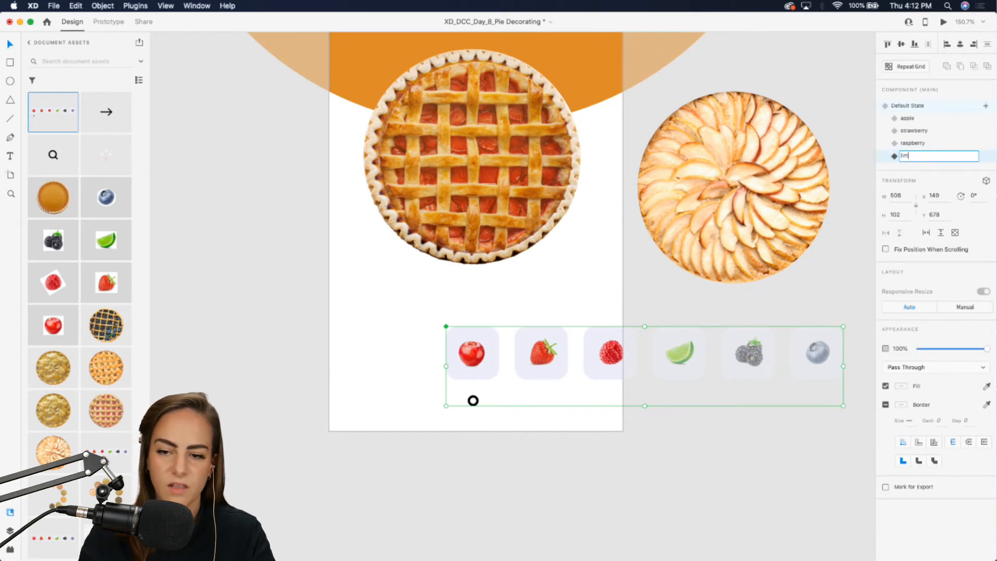
{"action": "type", "text": "e"}
{"action": "key", "text": "Return"}
Step: Add a new state named blueberry to the fruit tile component
{"action": "left_click", "coordinate": [987, 106]}
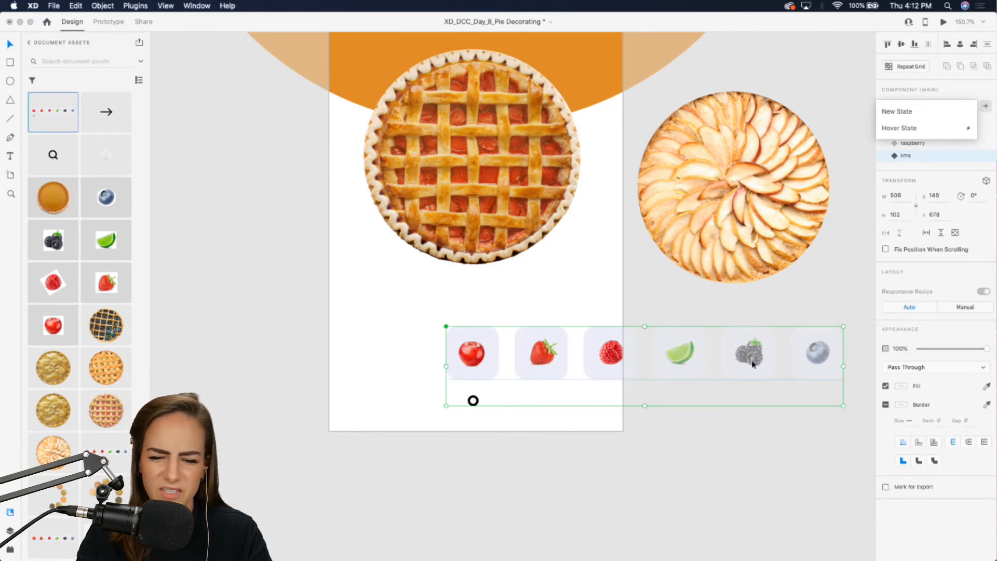
{"action": "scroll", "coordinate": [754, 364], "scroll_direction": "up", "scroll_amount": 5}
{"action": "scroll", "coordinate": [753, 363], "scroll_direction": "right", "scroll_amount": 2}
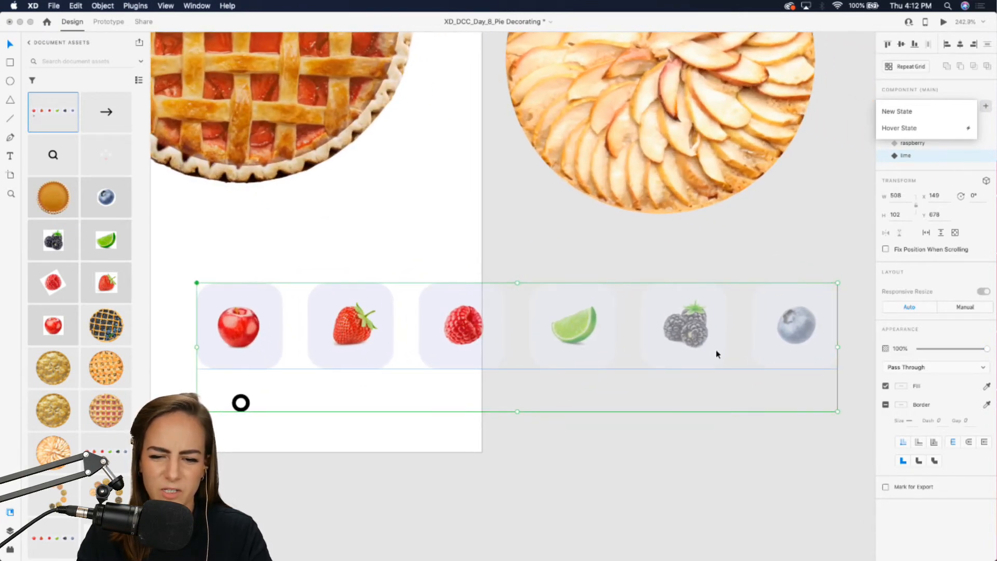
{"action": "left_click", "coordinate": [906, 112]}
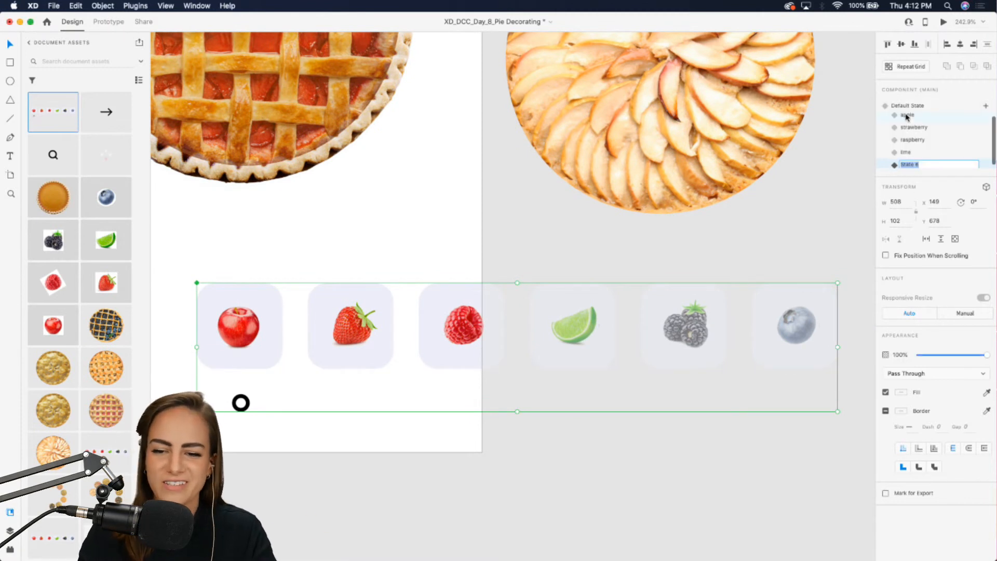
{"action": "type", "text": "blueb"}
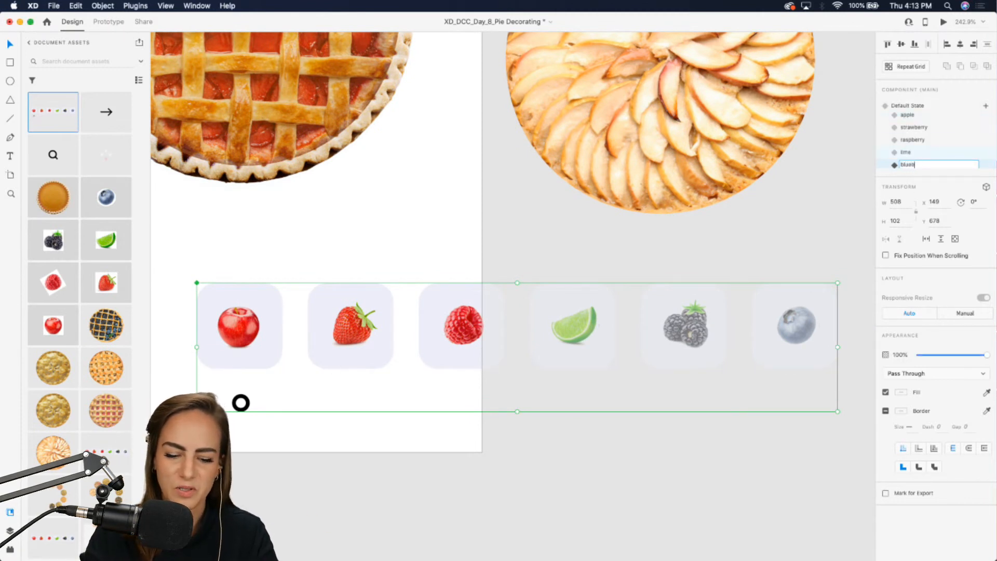
{"action": "type", "text": "erry"}
{"action": "key", "text": "Return"}
Step: Switch the fruit tile component to its apple state
{"action": "scroll", "coordinate": [779, 201], "scroll_direction": "down", "scroll_amount": 5}
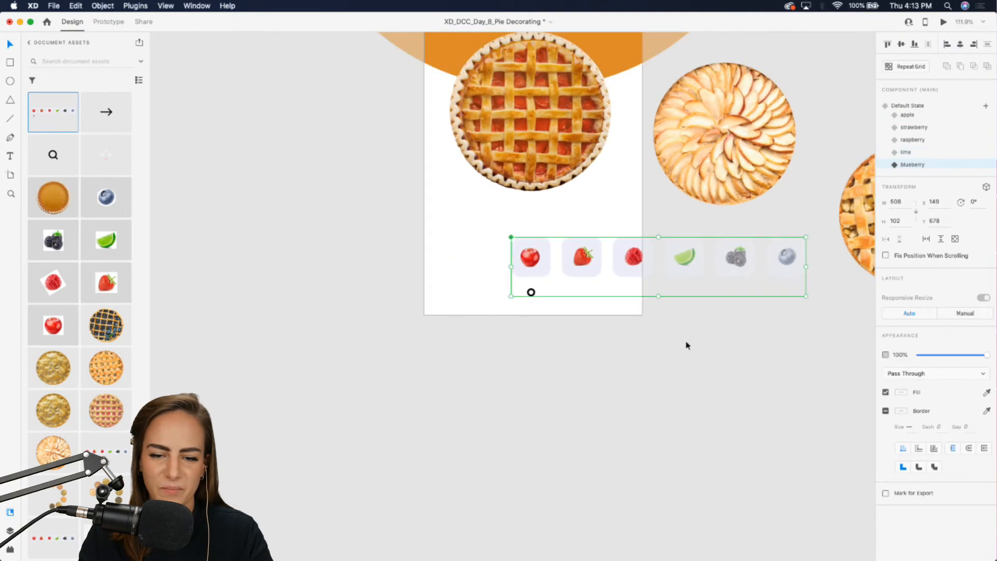
{"action": "scroll", "coordinate": [685, 344], "scroll_direction": "down", "scroll_amount": 5}
{"action": "scroll", "coordinate": [742, 335], "scroll_direction": "right", "scroll_amount": 2}
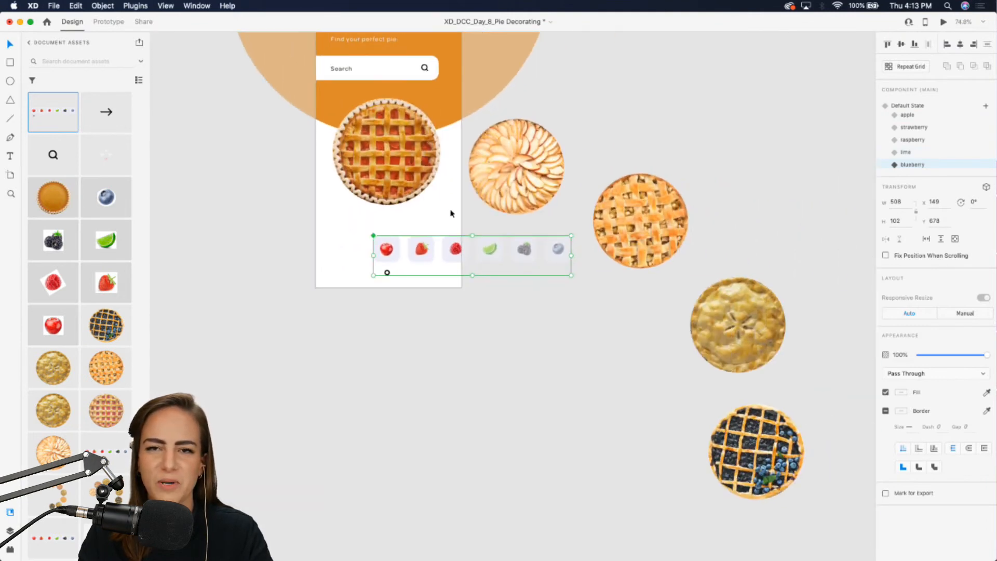
{"action": "scroll", "coordinate": [450, 213], "scroll_direction": "up", "scroll_amount": 5}
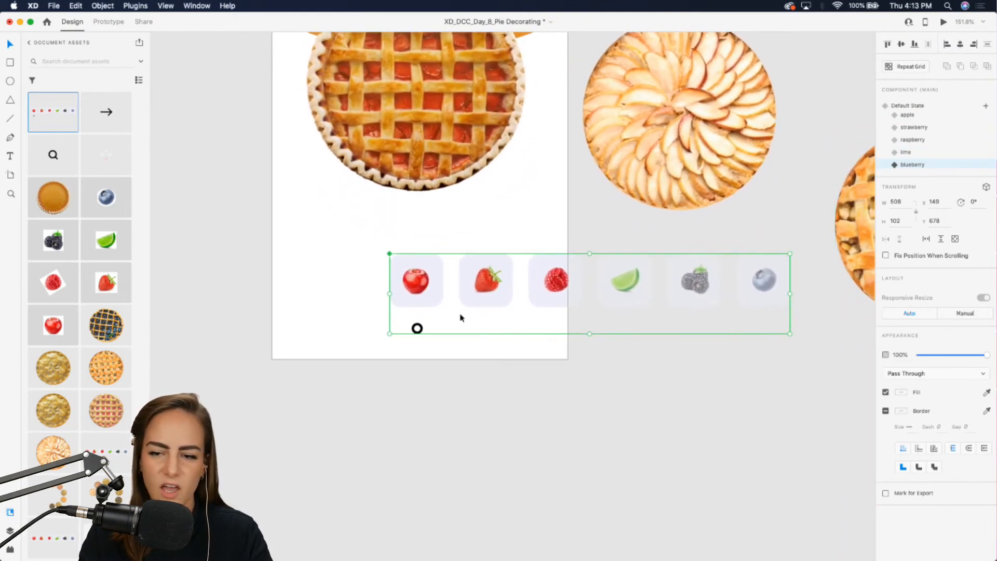
{"action": "left_click", "coordinate": [910, 118]}
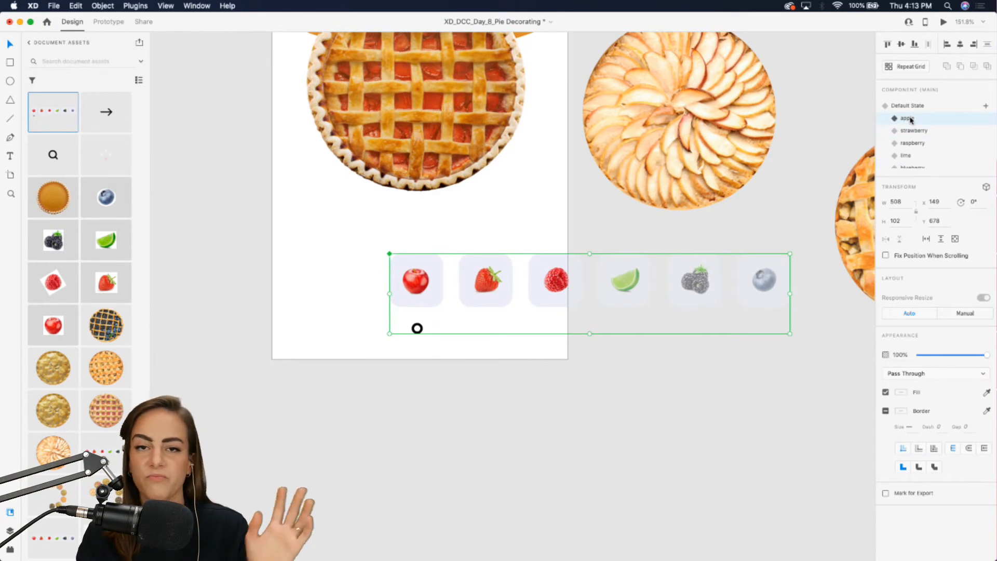
Step: In the strawberry state, shift the fruit row to X 63 so the strawberry sits centred above the ring marker
{"action": "left_click", "coordinate": [915, 130]}
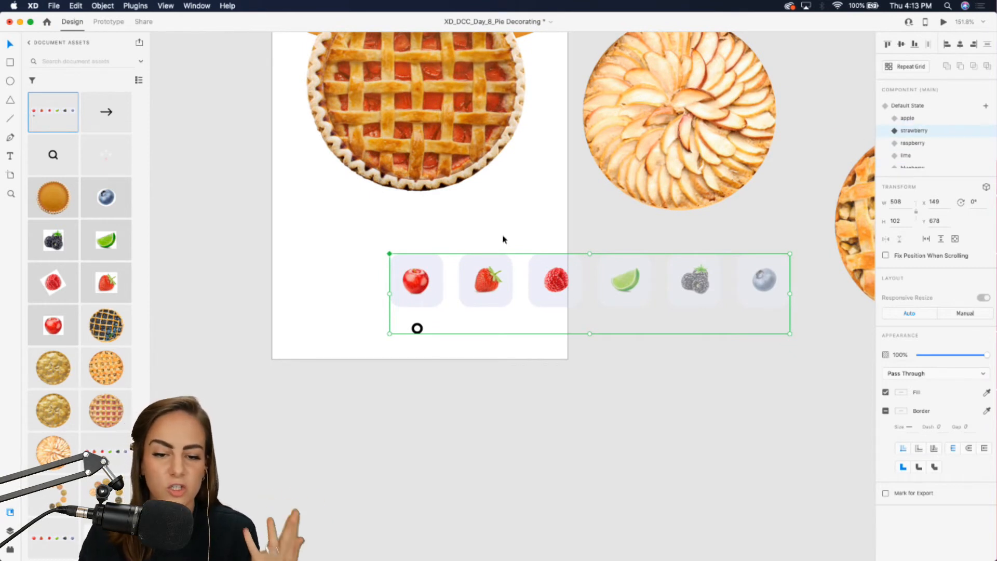
{"action": "double_click", "coordinate": [493, 272]}
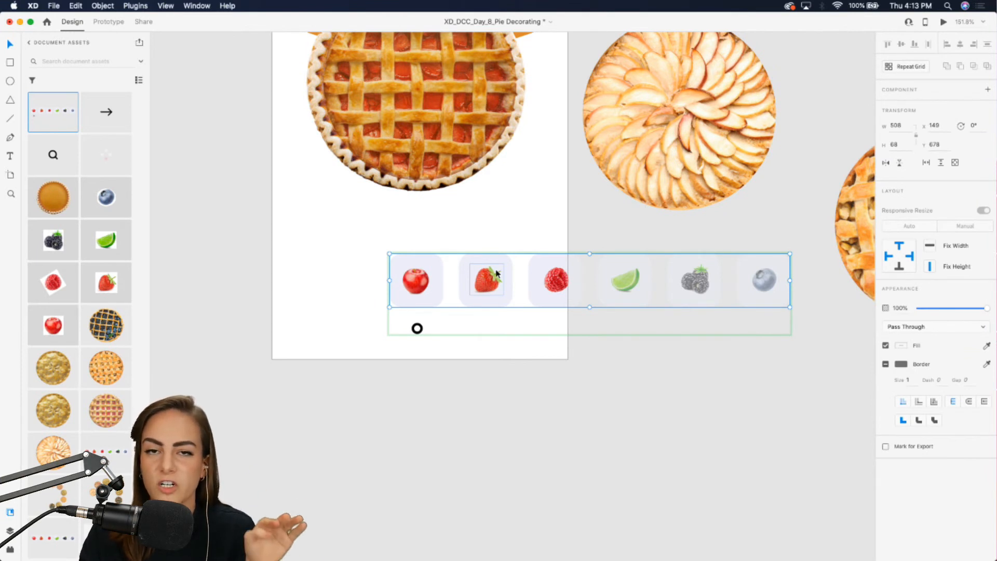
{"action": "left_click_drag", "start_coordinate": [500, 269], "coordinate": [432, 269]}
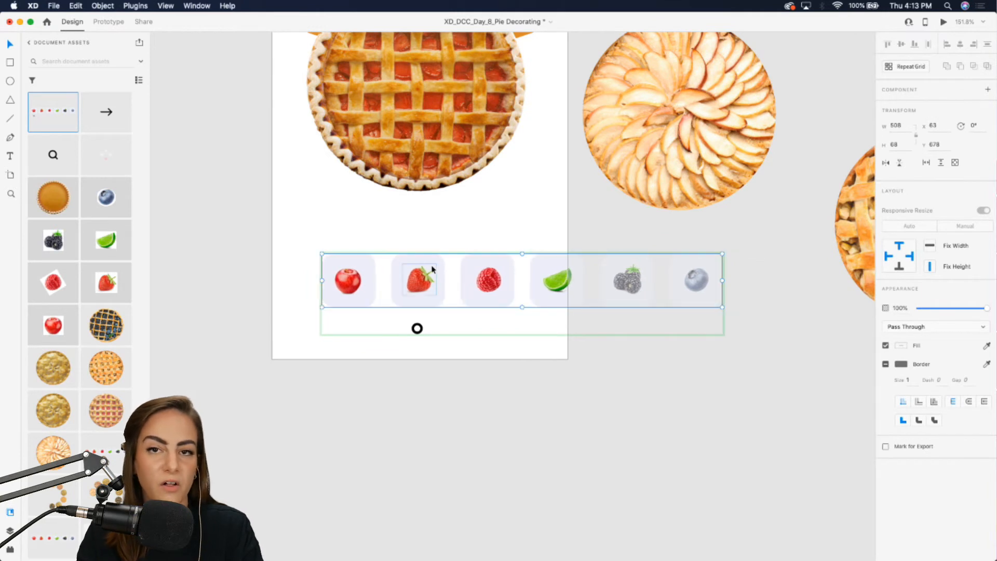
{"action": "left_click", "coordinate": [477, 243]}
{"action": "left_click", "coordinate": [494, 263]}
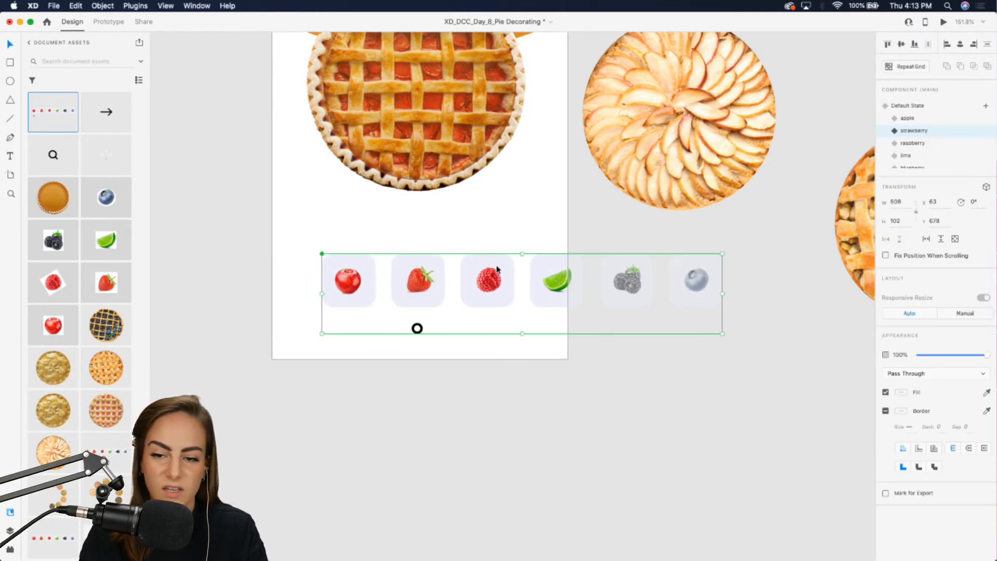
Step: In the raspberry state, shift the fruit row to X -24 so the raspberry sits centred above the ring marker
{"action": "left_click", "coordinate": [913, 143]}
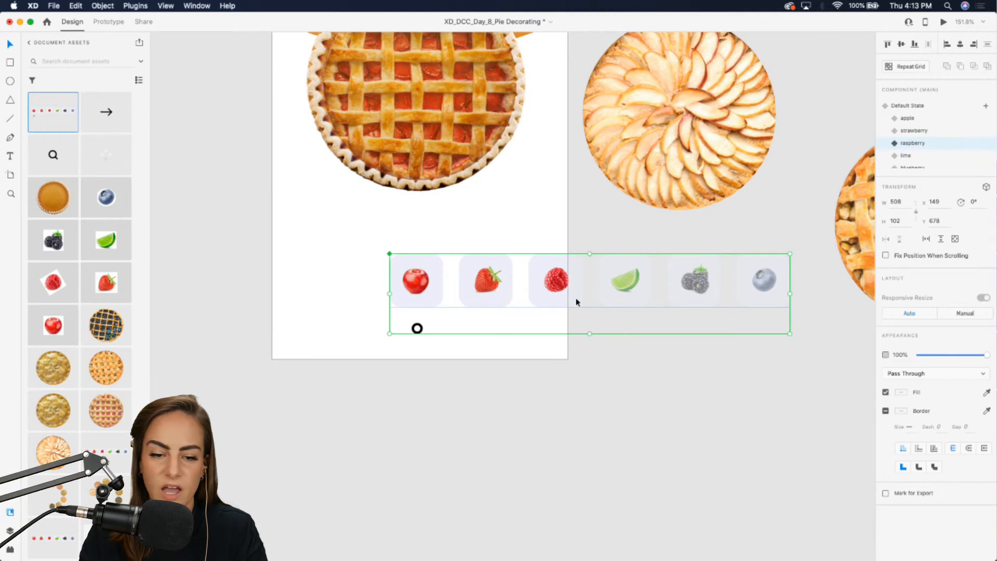
{"action": "left_click_drag", "start_coordinate": [560, 292], "coordinate": [425, 297]}
{"action": "left_click", "coordinate": [427, 240]}
{"action": "left_click", "coordinate": [423, 278]}
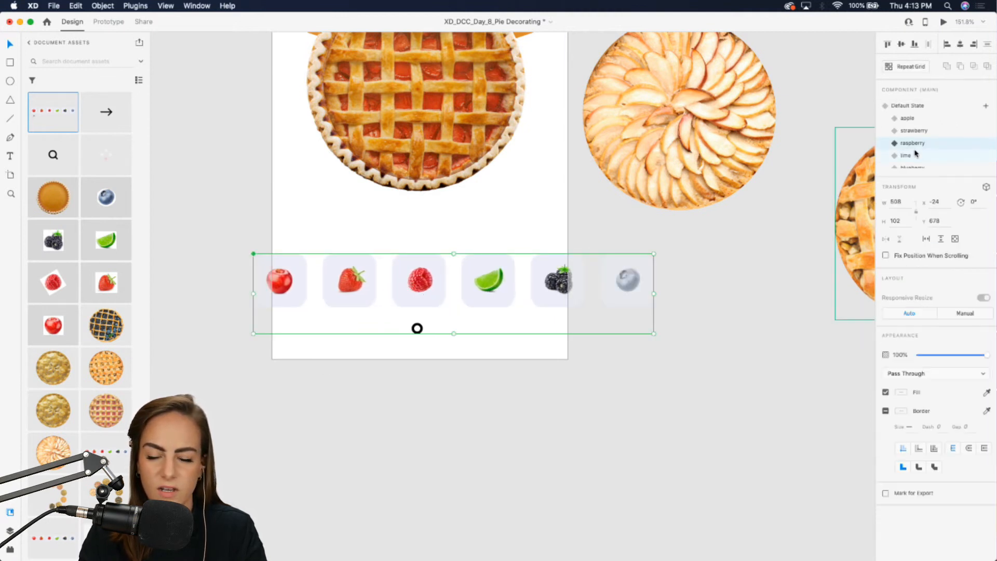
Step: In the lime state, shift the fruit row to X -114 so the lime sits centred above the ring marker
{"action": "left_click", "coordinate": [908, 156]}
{"action": "left_click_drag", "start_coordinate": [568, 285], "coordinate": [357, 286]}
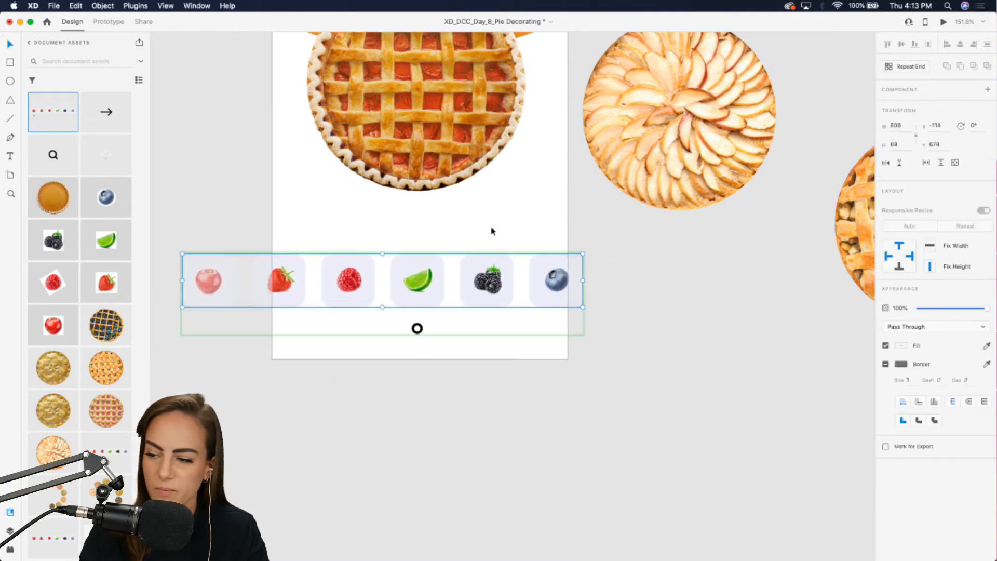
{"action": "left_click", "coordinate": [441, 294]}
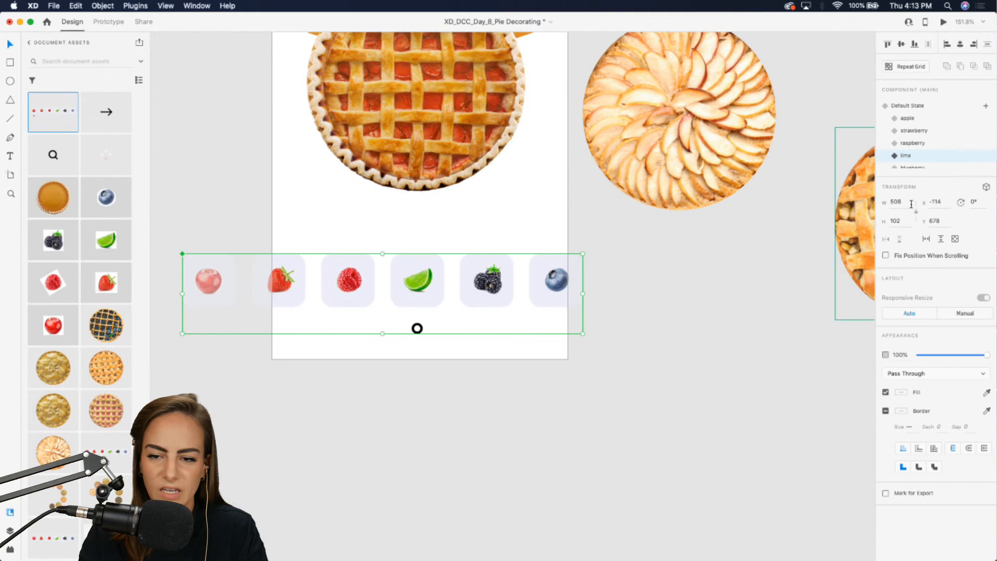
Step: In the blueberry state, shift the fruit row to X -288 so the blueberry sits centred above the ring marker
{"action": "left_click", "coordinate": [913, 168]}
{"action": "left_click_drag", "start_coordinate": [550, 296], "coordinate": [214, 291]}
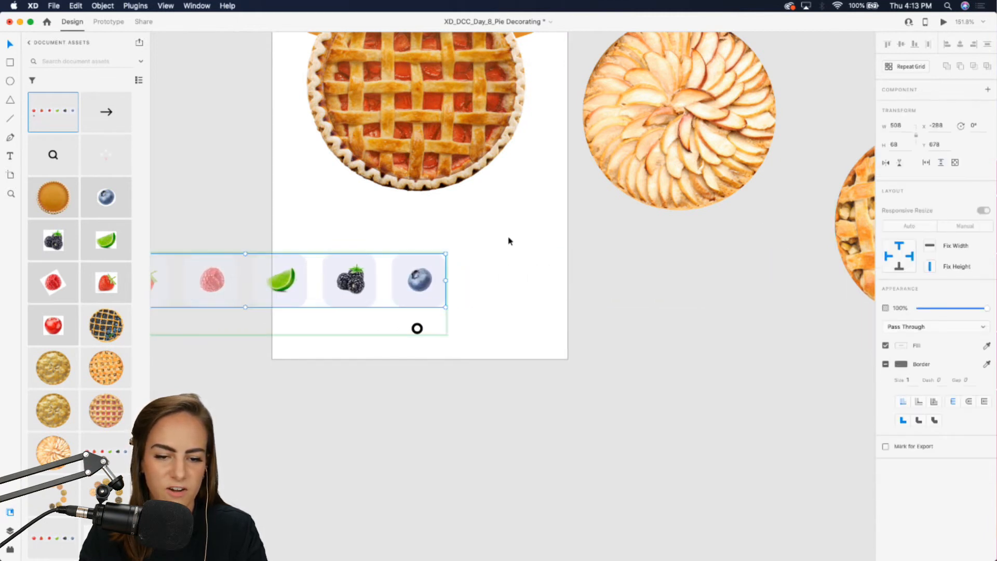
{"action": "key", "text": "Escape"}
Step: Return the fruit row component to its apple state and deselect it
{"action": "scroll", "coordinate": [929, 127], "scroll_direction": "up", "scroll_amount": 1}
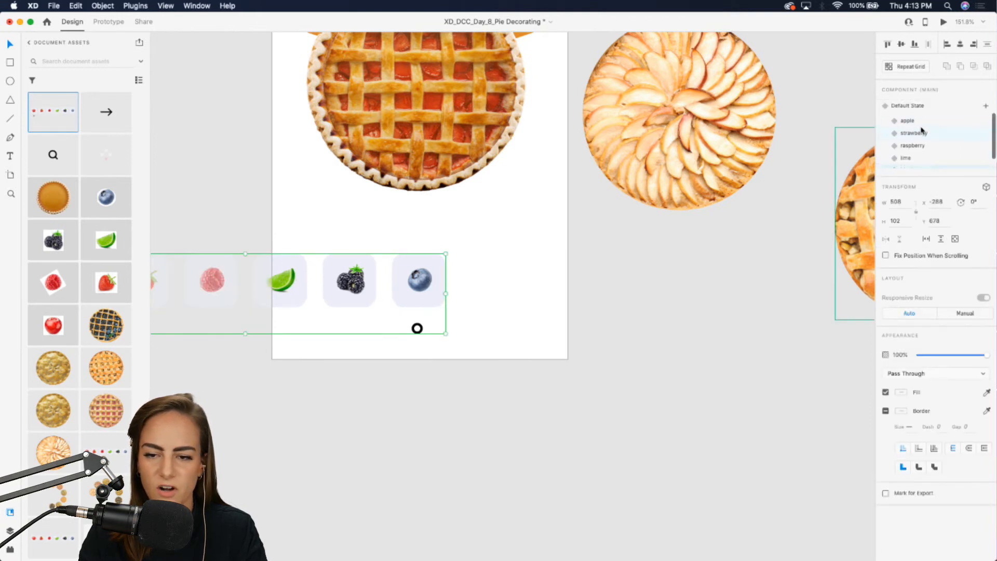
{"action": "left_click", "coordinate": [911, 119]}
{"action": "scroll", "coordinate": [679, 262], "scroll_direction": "down", "scroll_amount": 5}
{"action": "left_click", "coordinate": [597, 373]}
{"action": "scroll", "coordinate": [598, 374], "scroll_direction": "down", "scroll_amount": 3}
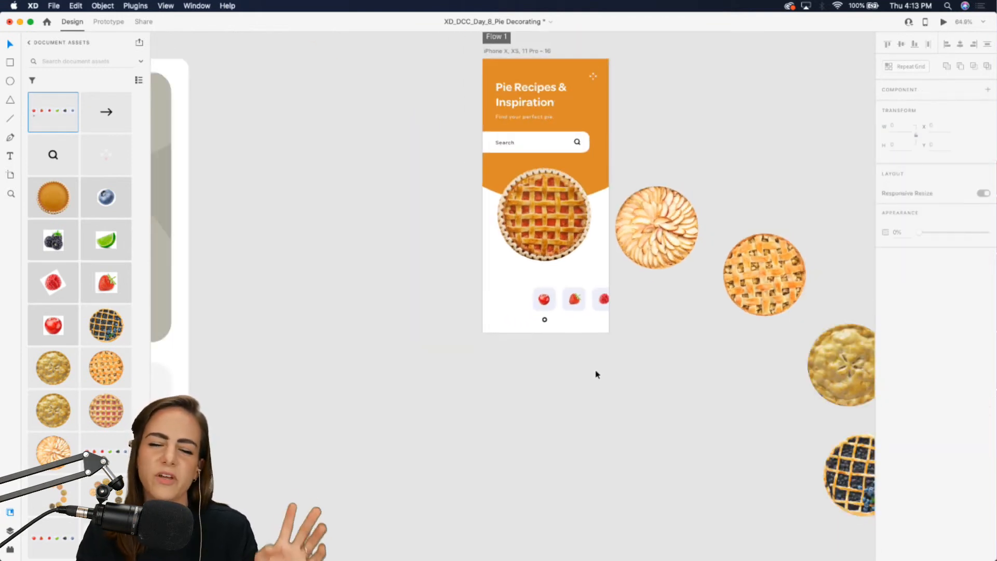
{"action": "left_click_drag", "start_coordinate": [550, 306], "coordinate": [550, 306]}
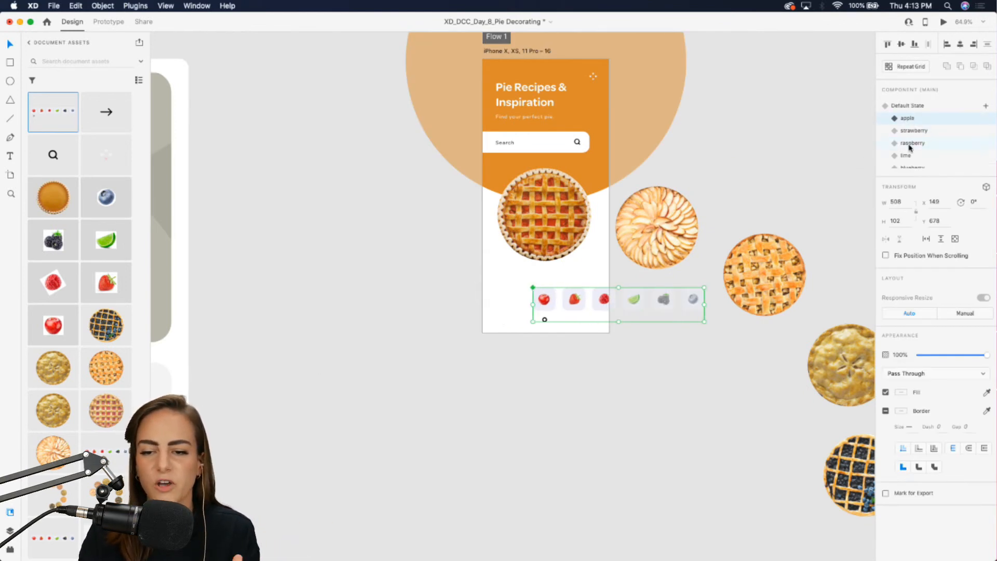
{"action": "left_click", "coordinate": [720, 180]}
Step: Draw a circle about 1685 px in diameter, centred on the artboard's width with its top edge at about Y 324
{"action": "scroll", "coordinate": [720, 179], "scroll_direction": "down", "scroll_amount": 2}
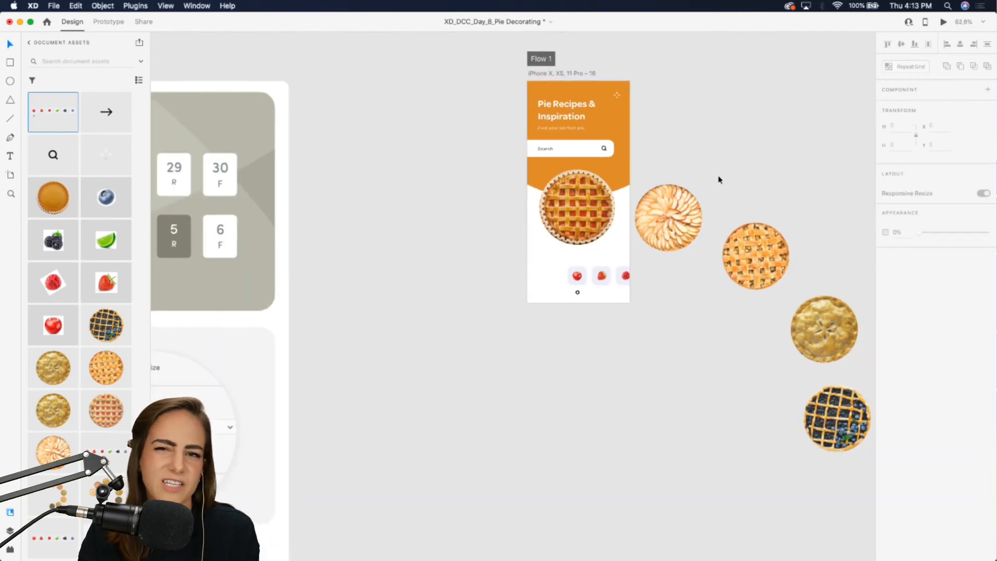
{"action": "scroll", "coordinate": [719, 179], "scroll_direction": "right", "scroll_amount": 3}
{"action": "scroll", "coordinate": [720, 179], "scroll_direction": "up", "scroll_amount": 1}
{"action": "scroll", "coordinate": [720, 179], "scroll_direction": "down", "scroll_amount": 5}
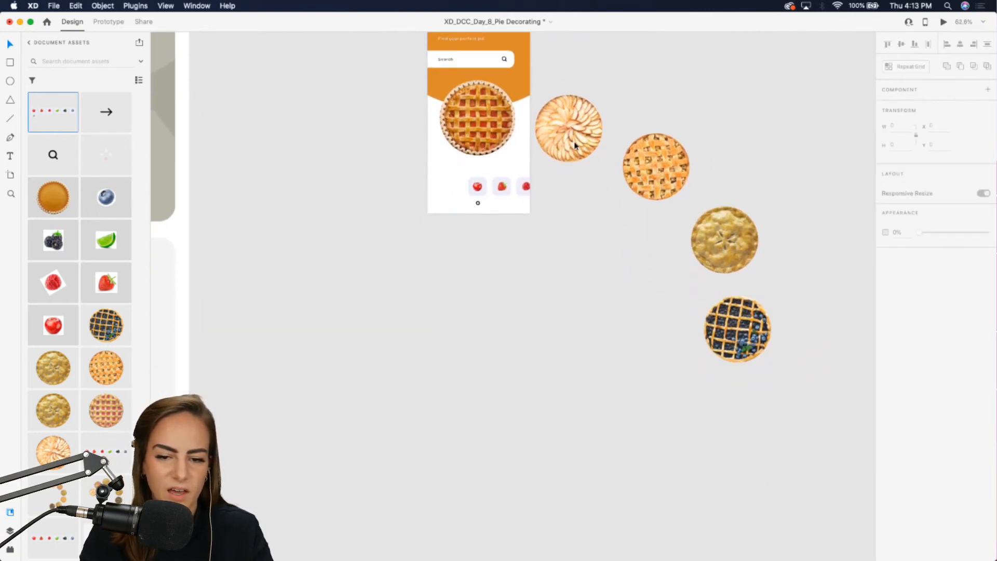
{"action": "scroll", "coordinate": [550, 138], "scroll_direction": "up", "scroll_amount": 1}
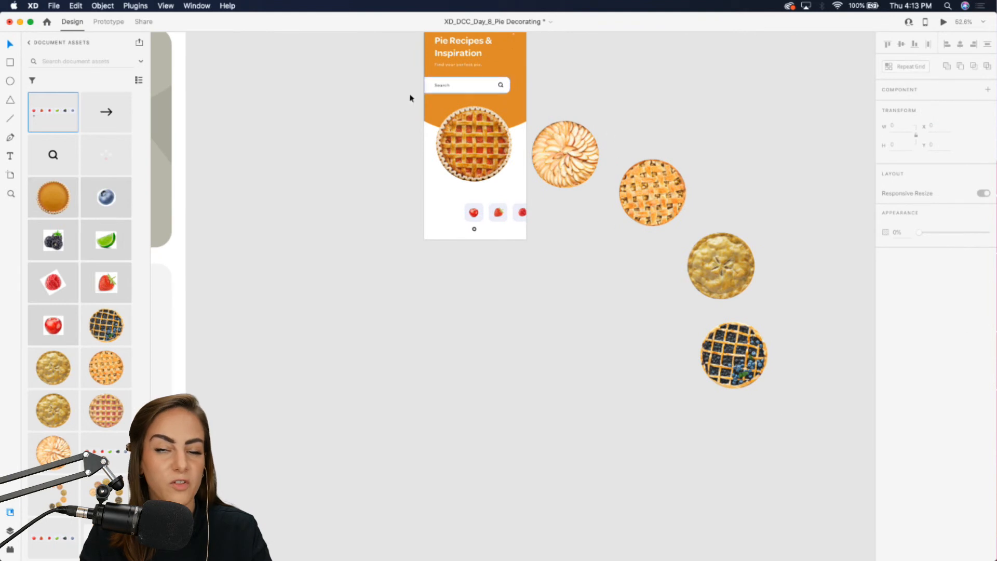
{"action": "left_click", "coordinate": [11, 82]}
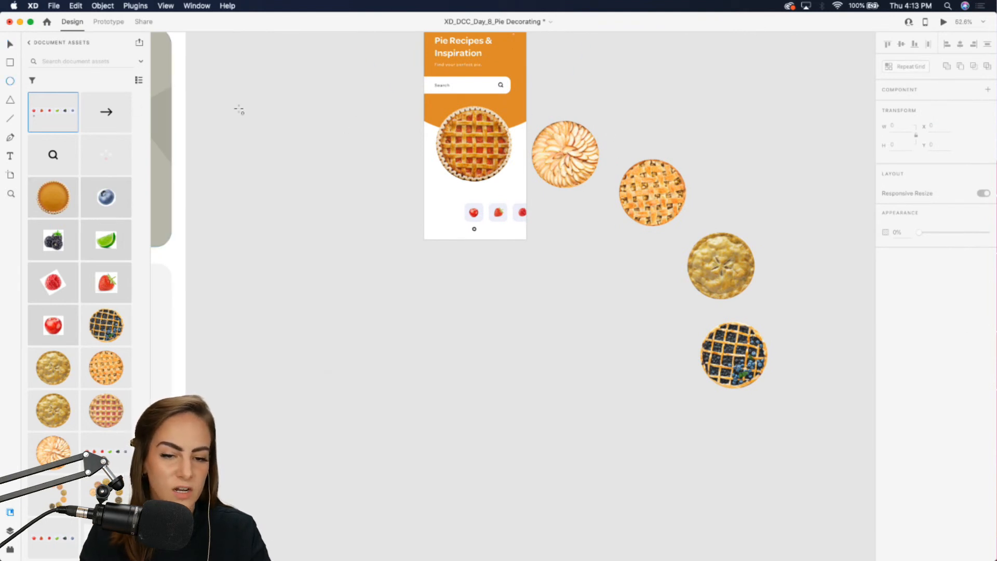
{"action": "scroll", "coordinate": [235, 149], "scroll_direction": "down", "scroll_amount": 5}
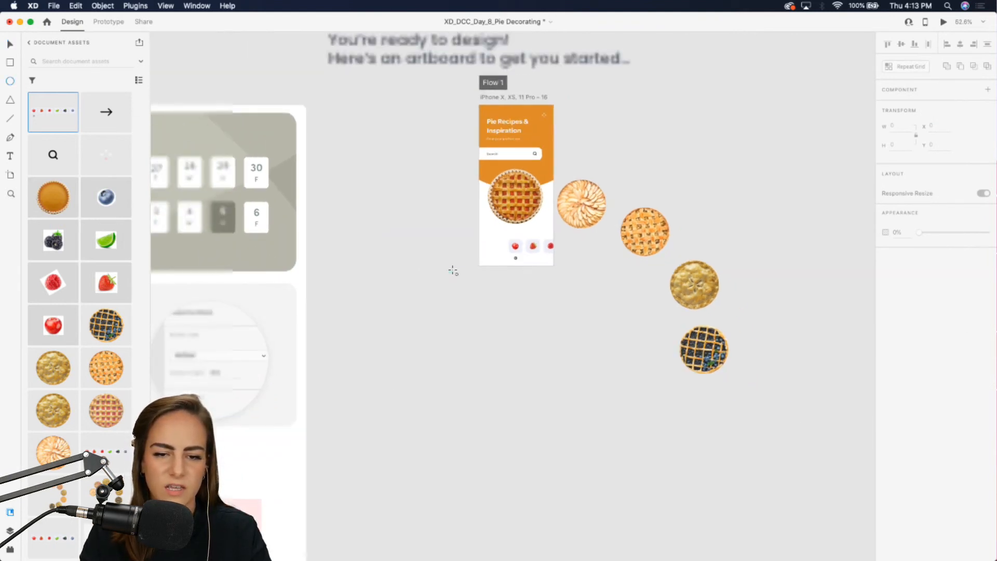
{"action": "left_click_drag", "start_coordinate": [362, 184], "coordinate": [797, 515]}
{"action": "left_click_drag", "start_coordinate": [703, 470], "coordinate": [637, 423]}
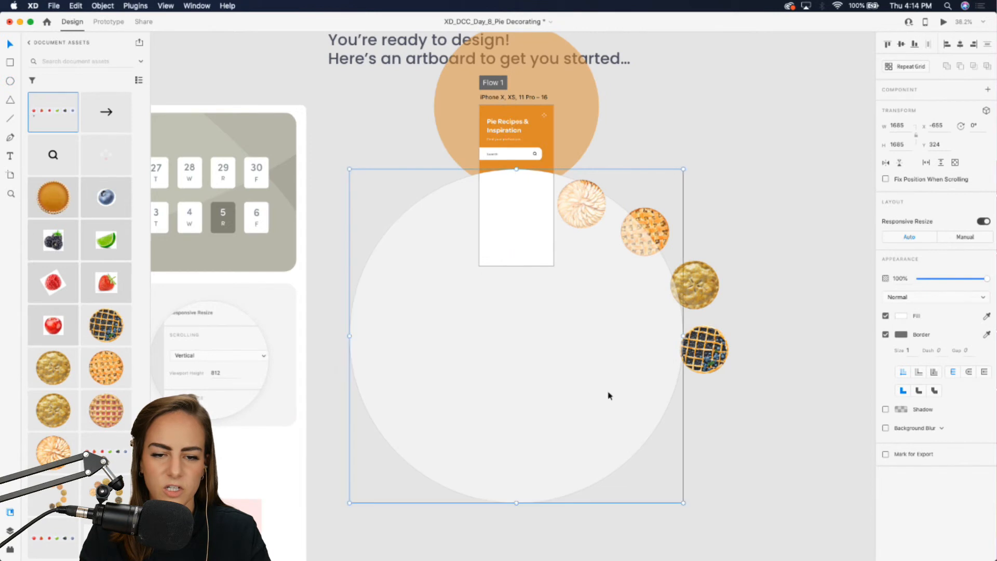
Step: Lower the large circle to Y 340 so its top edge meets the top of the red lattice pie
{"action": "scroll", "coordinate": [536, 218], "scroll_direction": "up", "scroll_amount": 5}
{"action": "scroll", "coordinate": [536, 219], "scroll_direction": "up", "scroll_amount": 5}
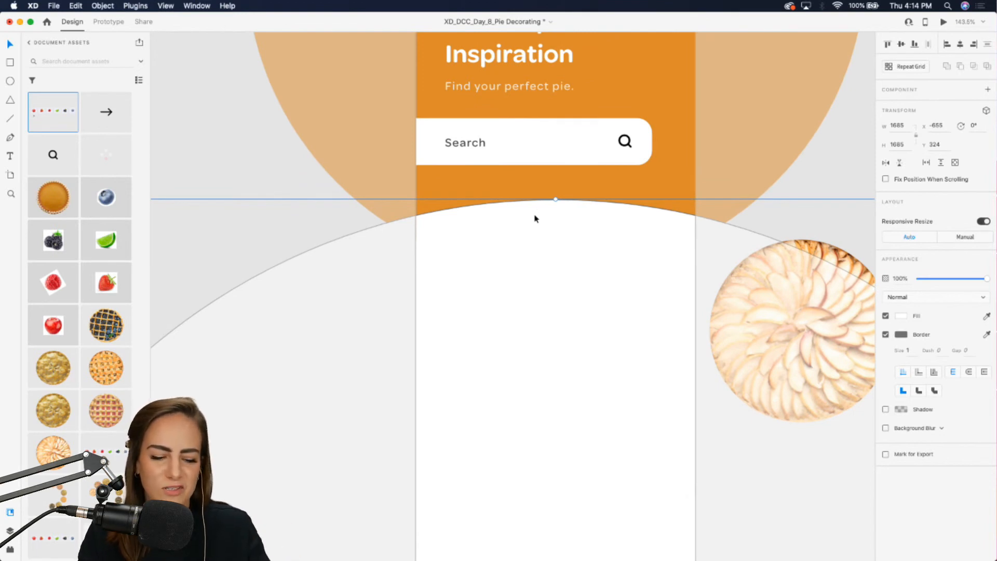
{"action": "mouse_move", "coordinate": [534, 228]}
{"action": "left_mouse_down"}
{"action": "mouse_move", "coordinate": [665, 231]}
{"action": "mouse_move", "coordinate": [513, 216]}
{"action": "mouse_move", "coordinate": [536, 213]}
{"action": "left_mouse_up"}
{"action": "scroll", "coordinate": [536, 213], "scroll_direction": "down", "scroll_amount": 2}
{"action": "scroll", "coordinate": [537, 213], "scroll_direction": "down", "scroll_amount": 5}
{"action": "scroll", "coordinate": [537, 213], "scroll_direction": "up", "scroll_amount": 4}
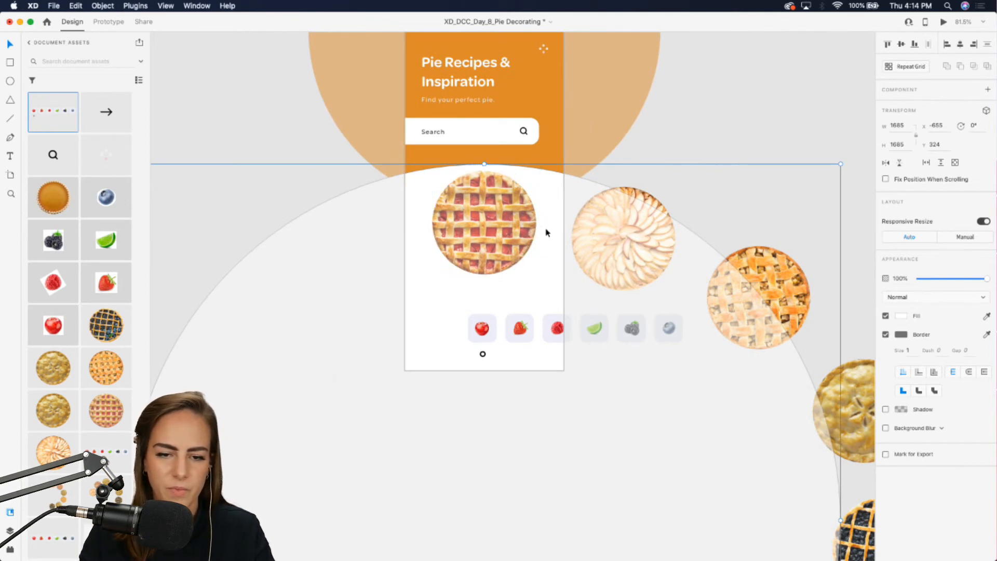
{"action": "left_click_drag", "start_coordinate": [555, 189], "coordinate": [556, 196]}
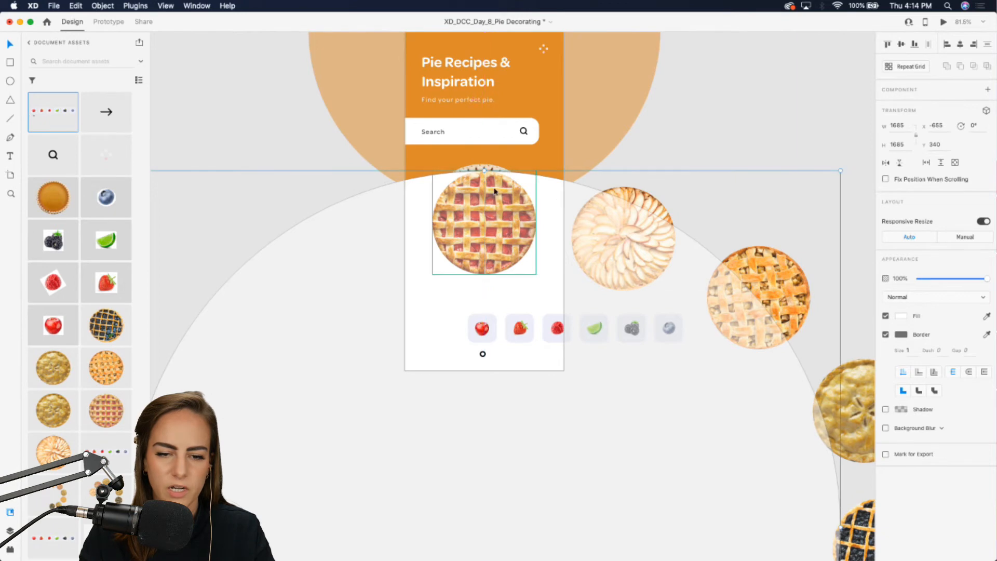
Step: Try to move the pie crust base together with the large circle below the artboard
{"action": "scroll", "coordinate": [492, 167], "scroll_direction": "up", "scroll_amount": 6}
{"action": "left_click", "coordinate": [491, 170]}
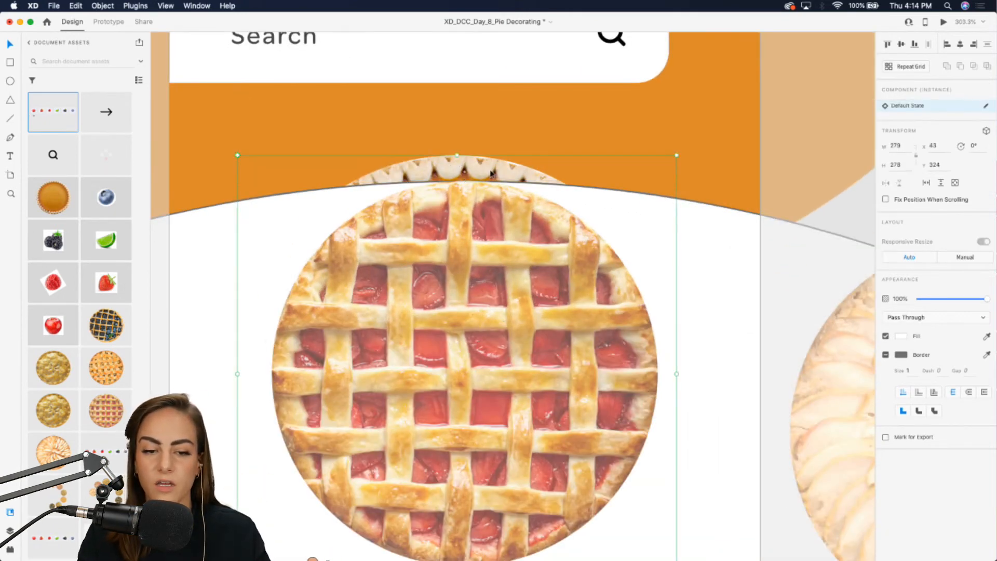
{"action": "scroll", "coordinate": [540, 195], "scroll_direction": "down", "scroll_amount": 6}
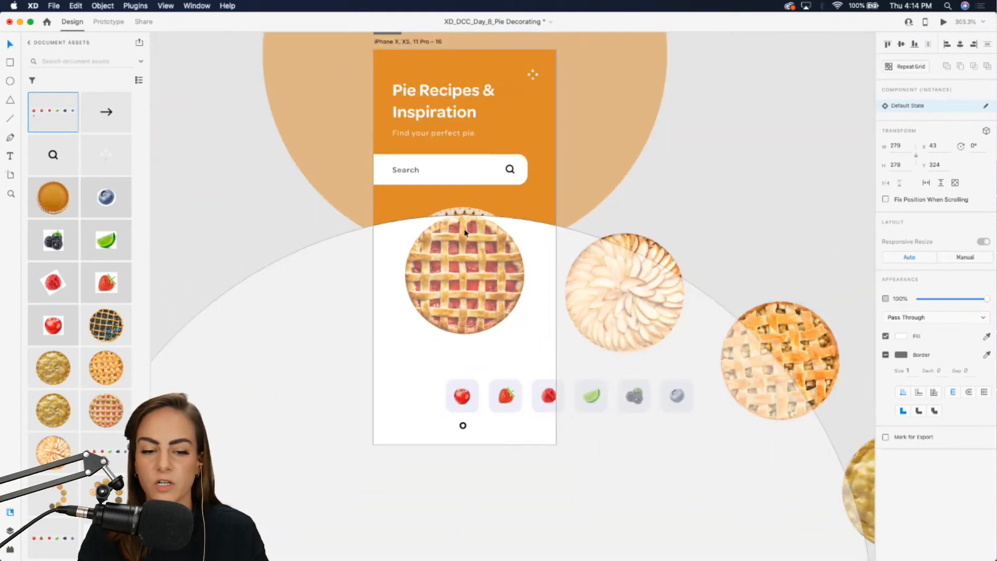
{"action": "scroll", "coordinate": [465, 232], "scroll_direction": "down", "scroll_amount": 2}
{"action": "scroll", "coordinate": [483, 270], "scroll_direction": "up", "scroll_amount": 5}
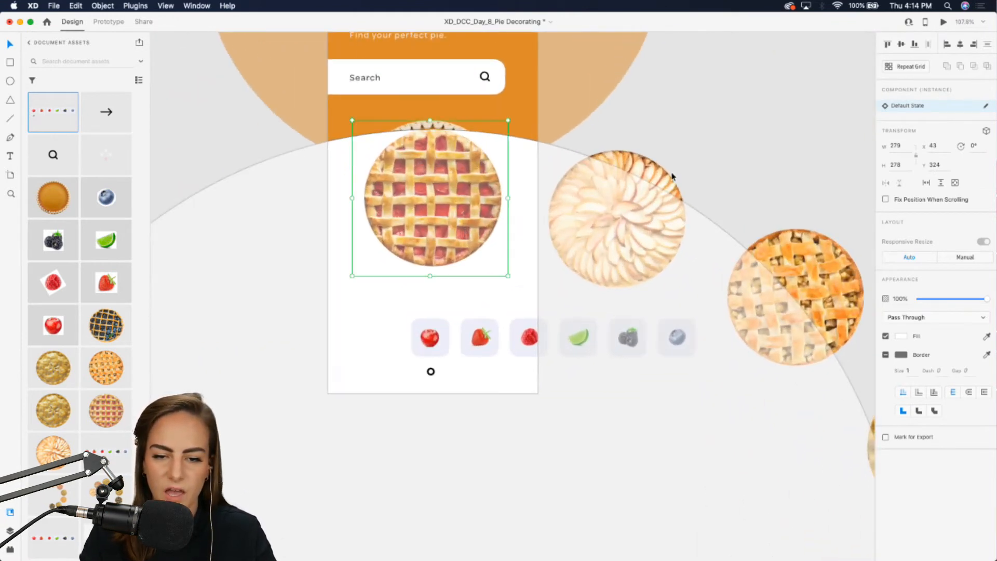
{"action": "left_click", "coordinate": [503, 148], "text": "shift"}
{"action": "left_click_drag", "start_coordinate": [503, 149], "coordinate": [508, 434]}
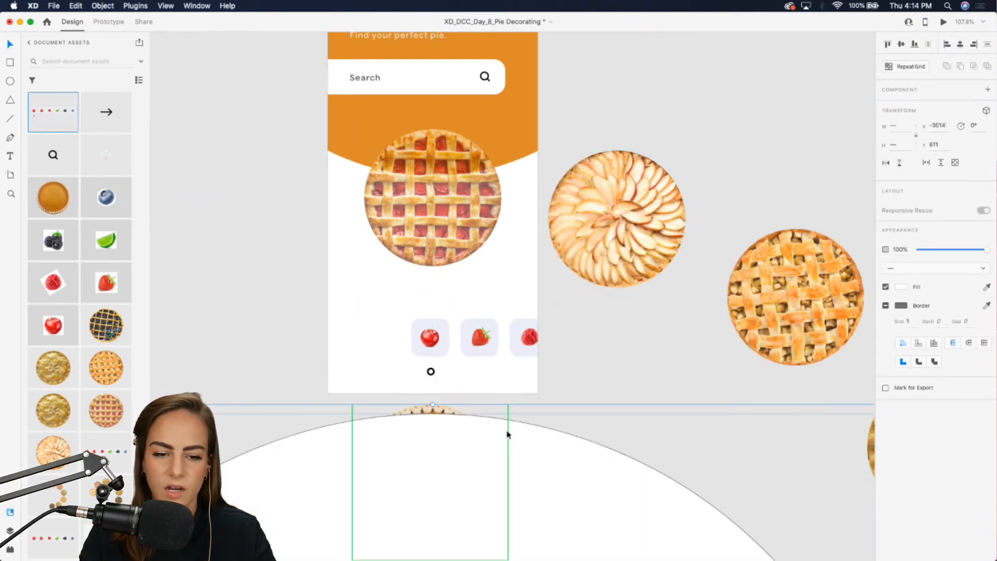
{"action": "key", "text": "super+z"}
Step: Move the red lattice pie and the large circle together below the artboard, to about Y 841
{"action": "left_click", "coordinate": [692, 107]}
{"action": "left_click", "coordinate": [418, 198]}
{"action": "left_click", "coordinate": [527, 158], "text": "shift"}
{"action": "left_click_drag", "start_coordinate": [527, 158], "coordinate": [517, 452]}
{"action": "scroll", "coordinate": [516, 452], "scroll_direction": "down", "scroll_amount": 5}
{"action": "scroll", "coordinate": [517, 450], "scroll_direction": "down", "scroll_amount": 5}
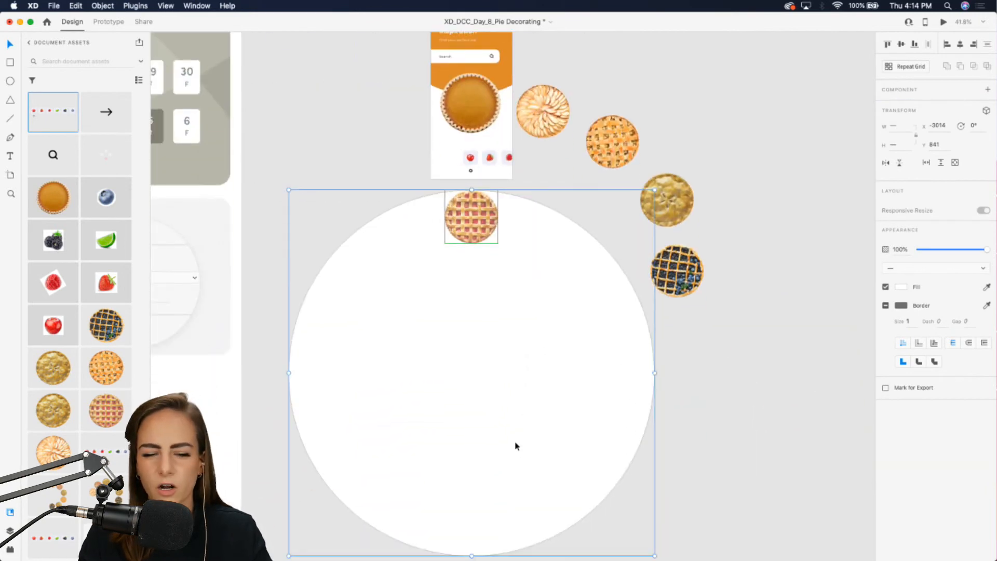
Step: Move the sliced apple pie down beside the large circle's upper edge
{"action": "scroll", "coordinate": [515, 441], "scroll_direction": "up", "scroll_amount": 3}
{"action": "scroll", "coordinate": [586, 218], "scroll_direction": "up", "scroll_amount": 2}
{"action": "left_click", "coordinate": [627, 148]}
{"action": "scroll", "coordinate": [628, 147], "scroll_direction": "up", "scroll_amount": 2}
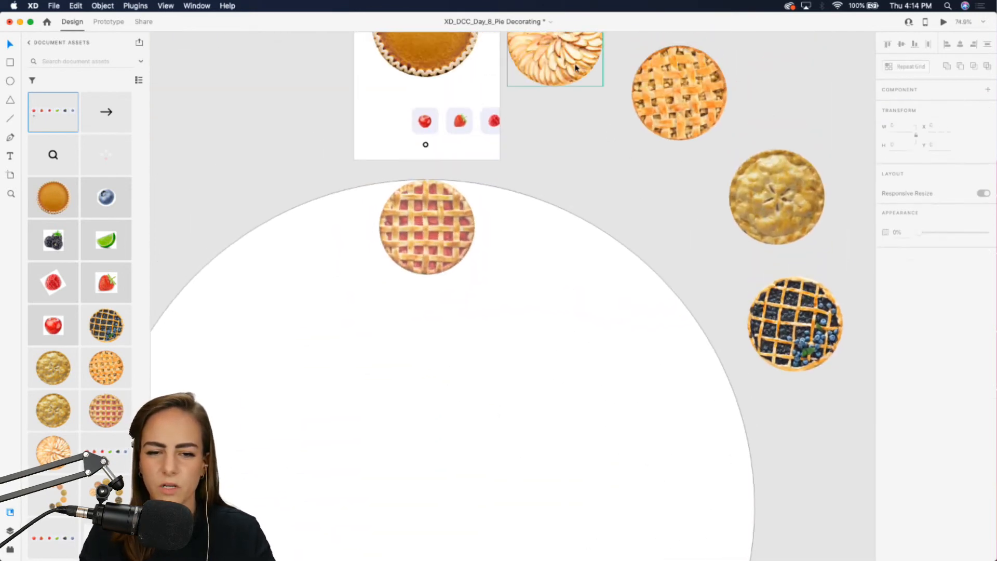
{"action": "left_click_drag", "start_coordinate": [569, 58], "coordinate": [619, 171]}
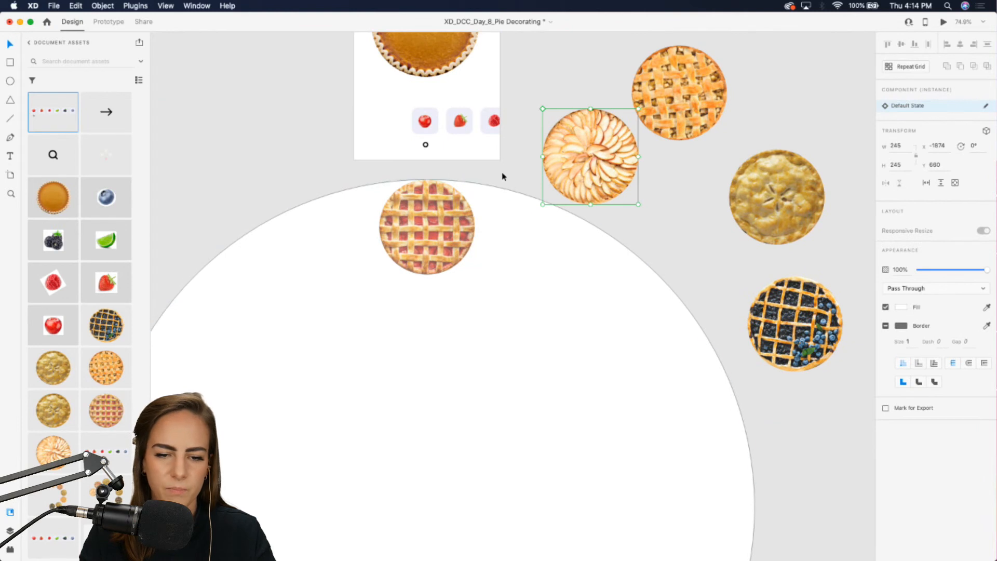
Step: Send the large circle and the red lattice pie to the back of the stacking order
{"action": "left_click", "coordinate": [406, 254]}
{"action": "right_click", "coordinate": [406, 255]}
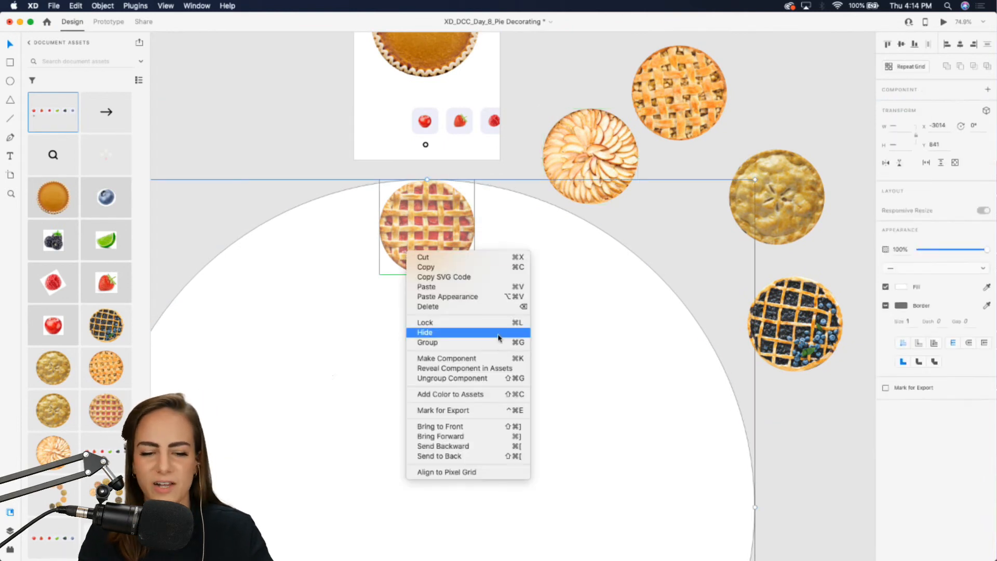
{"action": "left_click", "coordinate": [487, 427]}
{"action": "right_click", "coordinate": [512, 235]}
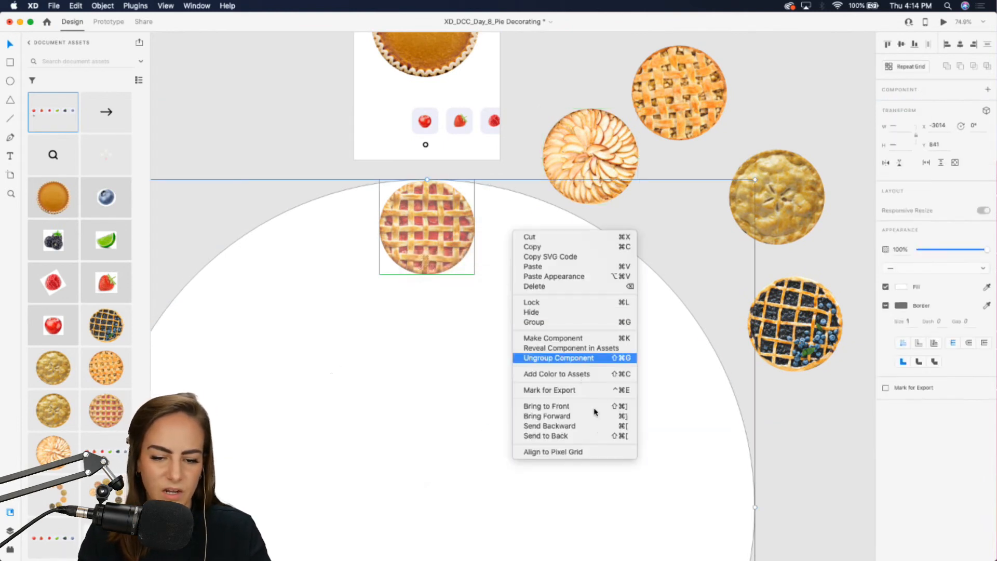
{"action": "left_click", "coordinate": [599, 438]}
Step: Place the sliced apple pie and the golden lattice pie inside the large circle, following its curved edge after the red lattice pie
{"action": "left_click_drag", "start_coordinate": [588, 145], "coordinate": [545, 242]}
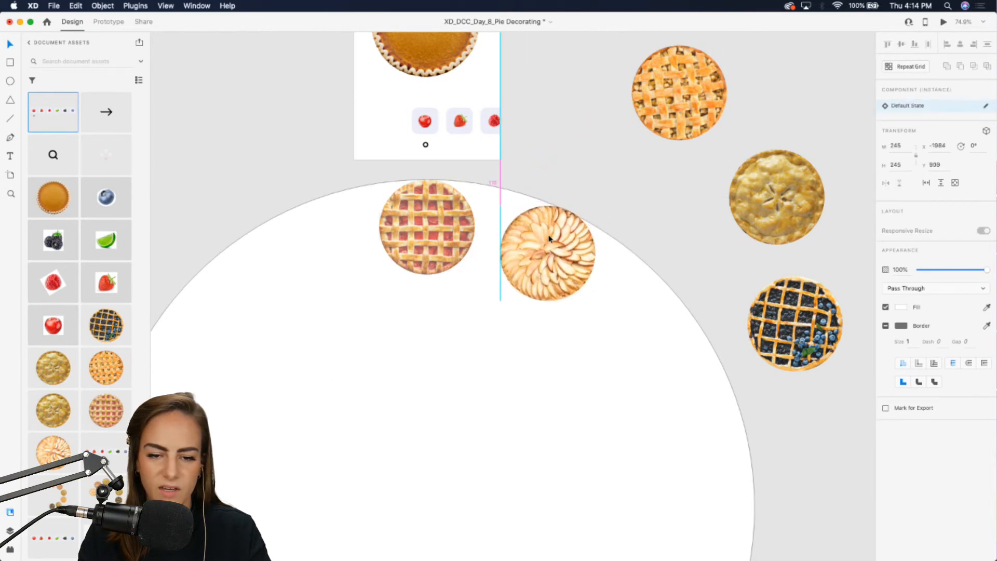
{"action": "scroll", "coordinate": [550, 239], "scroll_direction": "right", "scroll_amount": 5}
{"action": "left_click", "coordinate": [608, 50]}
{"action": "left_click_drag", "start_coordinate": [608, 51], "coordinate": [571, 269]}
Step: Continue the arc inside the large circle with the solid-crust pie at about Y 1403 and the blueberry lattice pie at about Y 1747
{"action": "left_click_drag", "start_coordinate": [699, 175], "coordinate": [622, 424]}
{"action": "scroll", "coordinate": [711, 333], "scroll_direction": "down", "scroll_amount": 3}
{"action": "scroll", "coordinate": [710, 333], "scroll_direction": "right", "scroll_amount": 2}
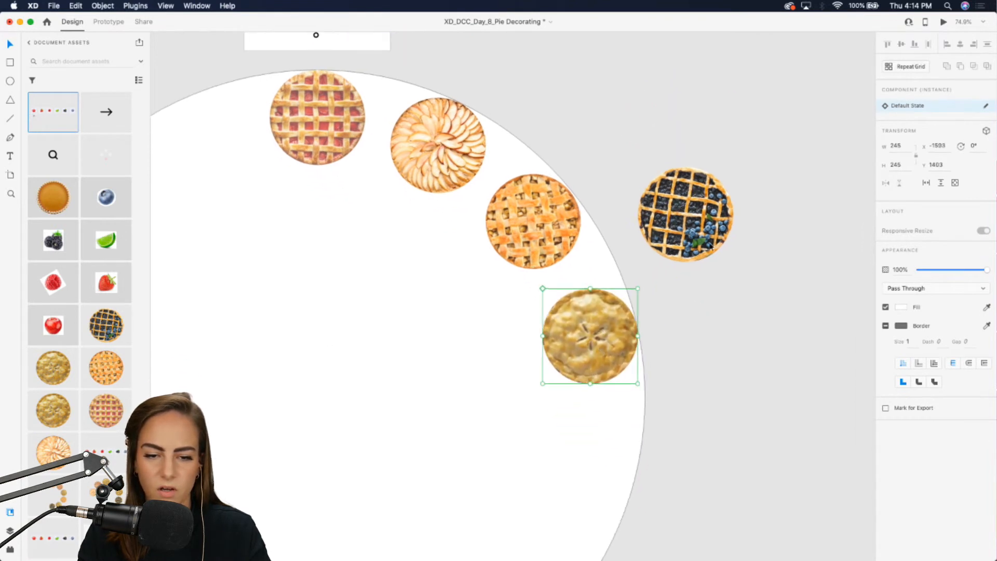
{"action": "left_click_drag", "start_coordinate": [699, 213], "coordinate": [601, 471]}
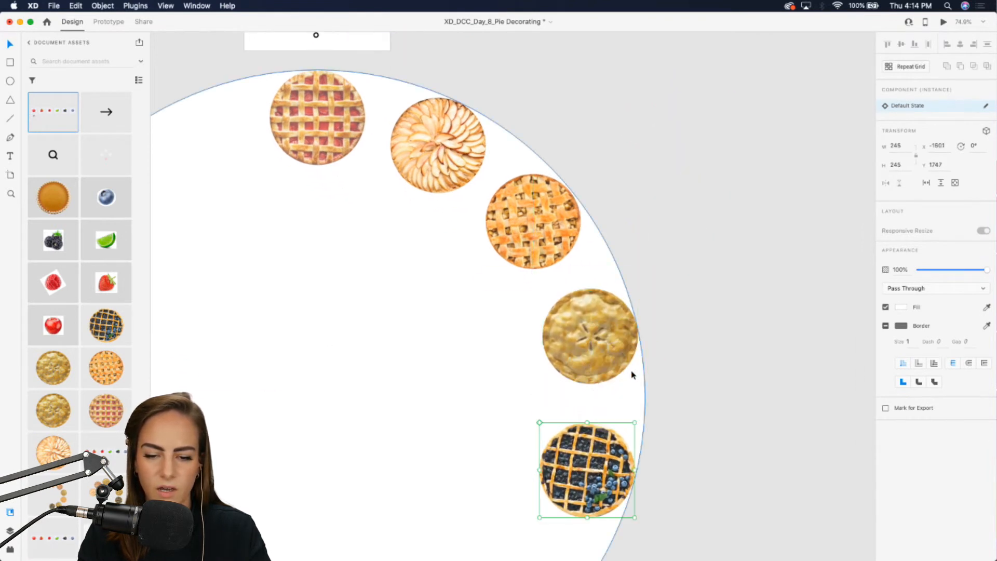
Step: Nudge the golden lattice pie slightly outward towards the large circle's curved edge
{"action": "scroll", "coordinate": [567, 198], "scroll_direction": "up", "scroll_amount": 3}
{"action": "scroll", "coordinate": [567, 198], "scroll_direction": "left", "scroll_amount": 3}
{"action": "scroll", "coordinate": [567, 199], "scroll_direction": "up", "scroll_amount": 3}
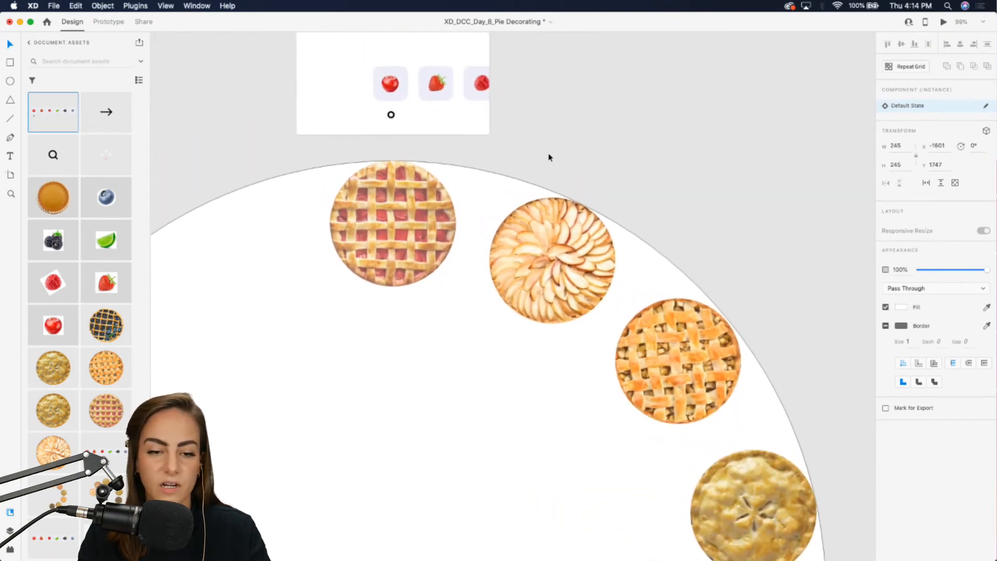
{"action": "scroll", "coordinate": [550, 156], "scroll_direction": "up", "scroll_amount": 3}
{"action": "left_click", "coordinate": [468, 156]}
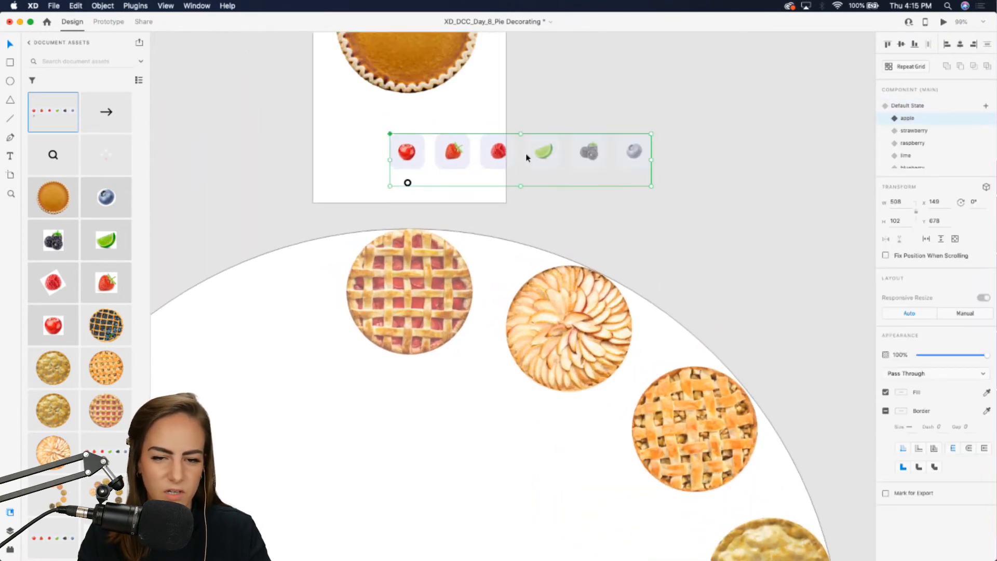
{"action": "scroll", "coordinate": [643, 159], "scroll_direction": "down", "scroll_amount": 3}
{"action": "scroll", "coordinate": [691, 260], "scroll_direction": "down", "scroll_amount": 5}
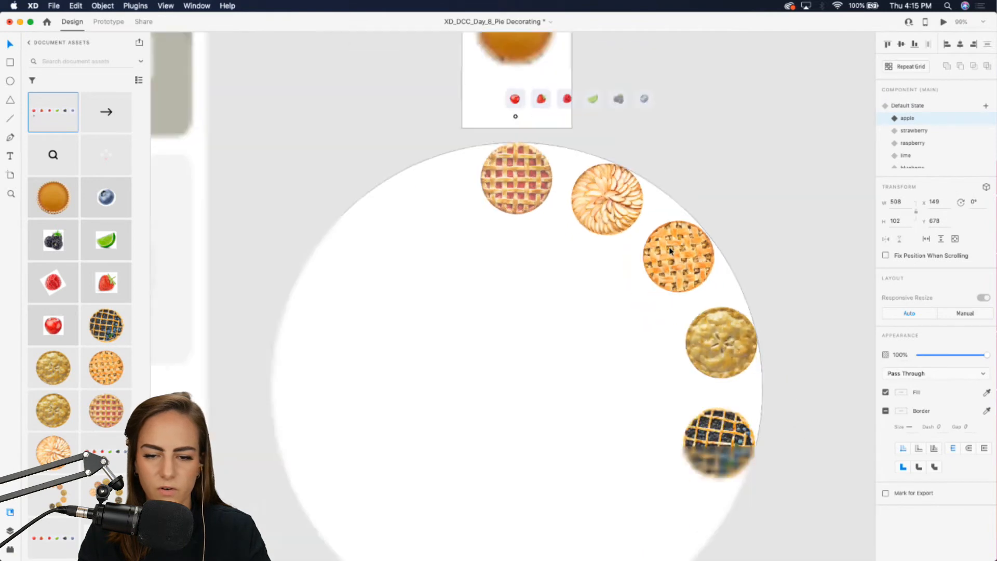
{"action": "scroll", "coordinate": [722, 310], "scroll_direction": "up", "scroll_amount": 3}
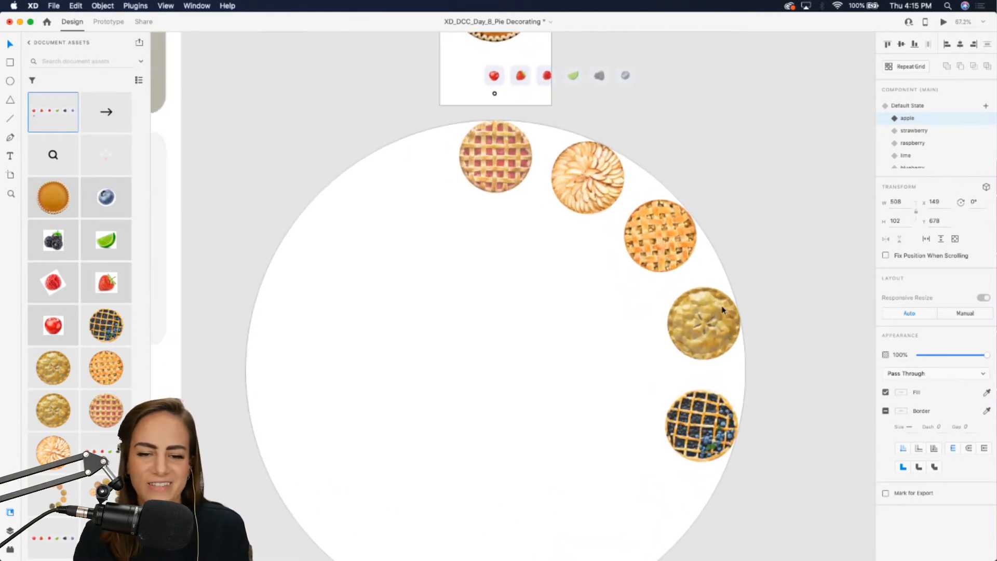
{"action": "left_click", "coordinate": [670, 231]}
{"action": "left_click_drag", "start_coordinate": [670, 231], "coordinate": [673, 228]}
{"action": "left_click", "coordinate": [756, 229]}
{"action": "scroll", "coordinate": [755, 231], "scroll_direction": "down", "scroll_amount": 3}
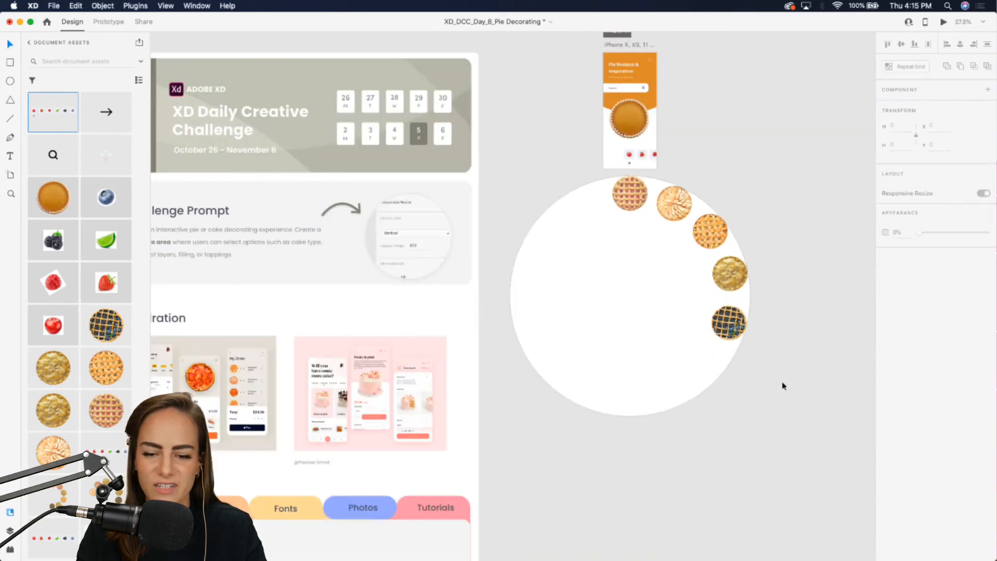
Step: Group the large circle with its five pies and position the group on the phone artboard at X -655, Y 338
{"action": "left_click_drag", "start_coordinate": [781, 385], "coordinate": [570, 196]}
{"action": "scroll", "coordinate": [571, 196], "scroll_direction": "right", "scroll_amount": 2}
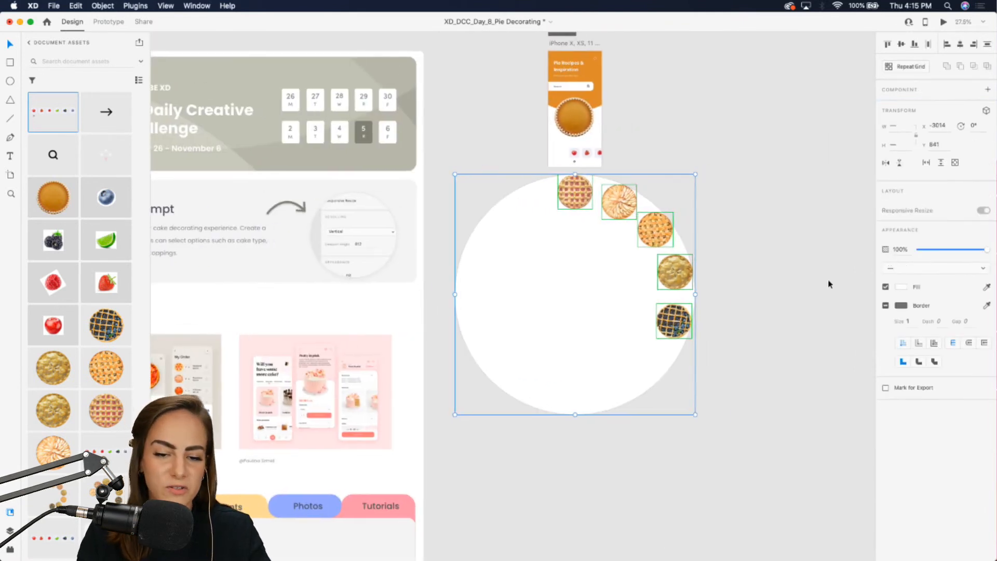
{"action": "scroll", "coordinate": [828, 283], "scroll_direction": "up", "scroll_amount": 3}
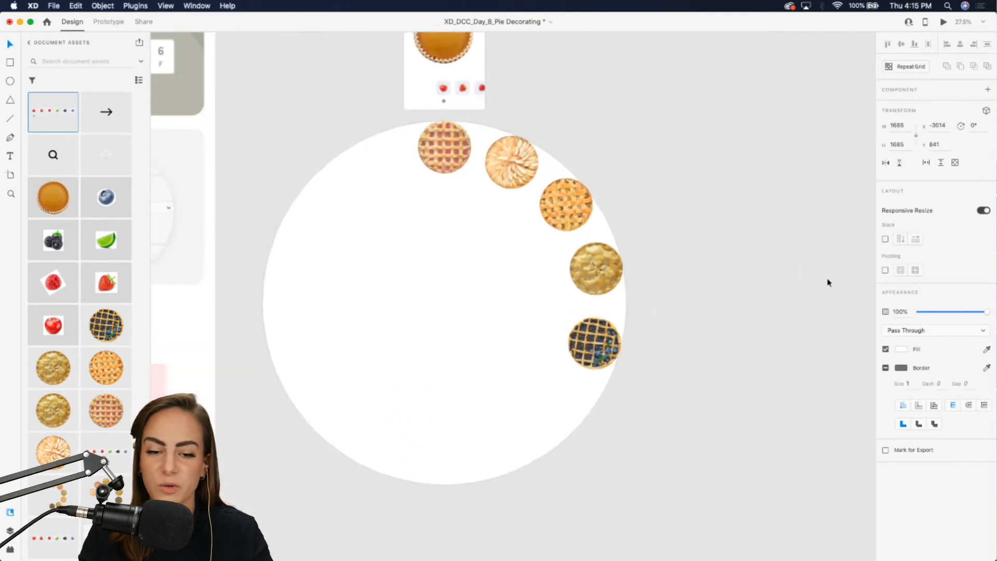
{"action": "scroll", "coordinate": [515, 137], "scroll_direction": "up", "scroll_amount": 3}
{"action": "scroll", "coordinate": [515, 138], "scroll_direction": "left", "scroll_amount": 5}
{"action": "left_click_drag", "start_coordinate": [475, 389], "coordinate": [475, 175]}
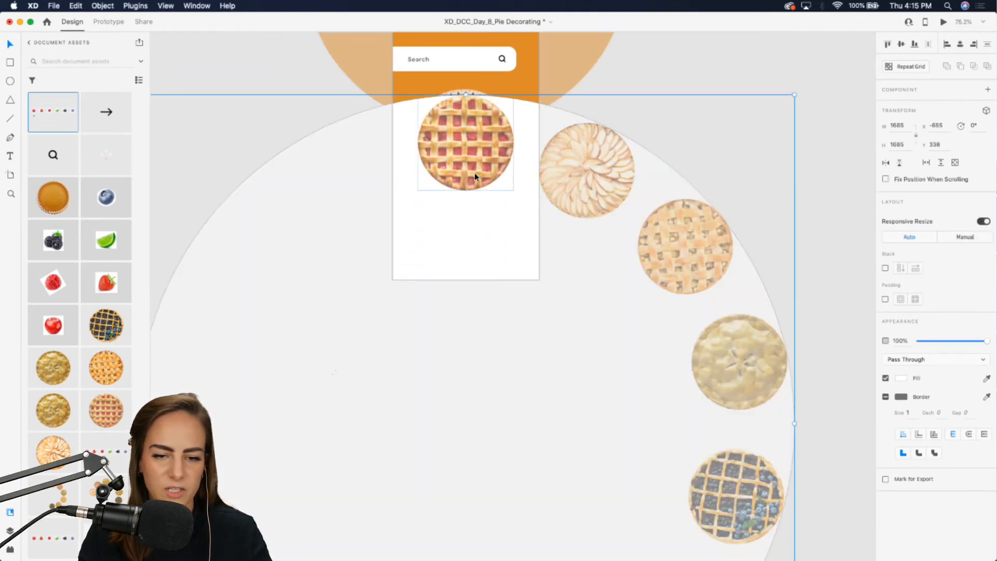
Step: Remove the border and fill from the large circle inside the pie group
{"action": "double_click", "coordinate": [444, 253]}
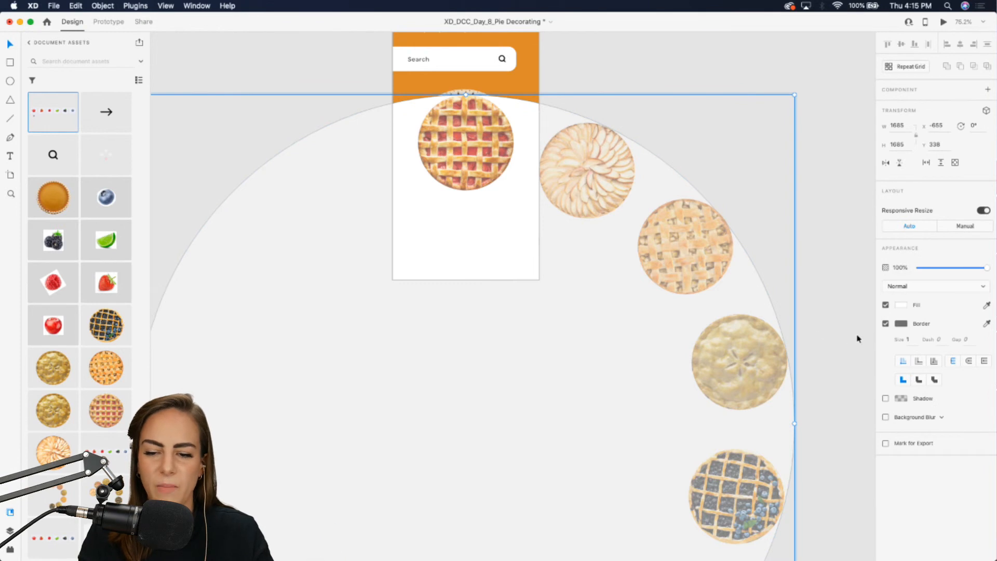
{"action": "left_click", "coordinate": [887, 324]}
{"action": "left_click", "coordinate": [887, 305]}
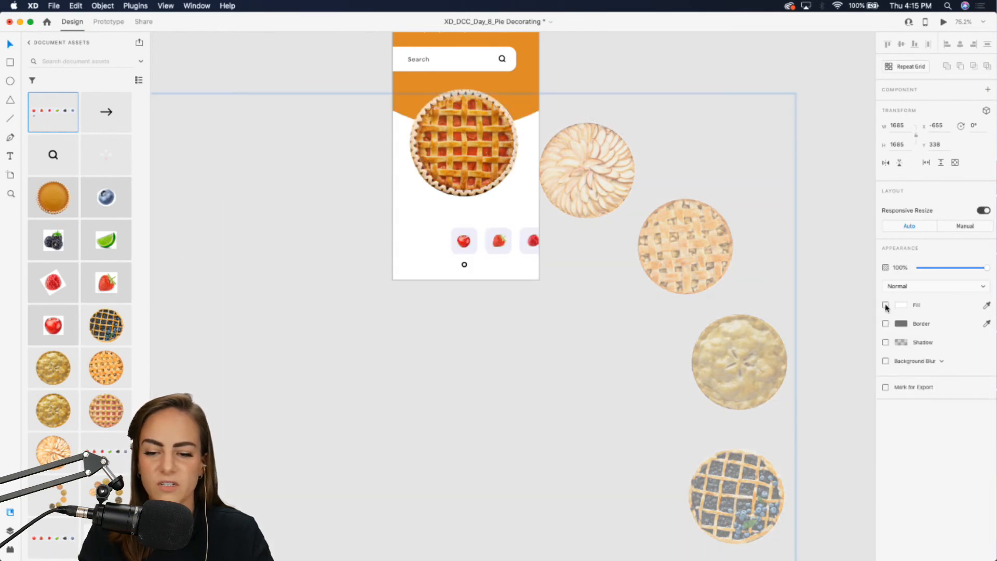
{"action": "left_click", "coordinate": [721, 69]}
{"action": "scroll", "coordinate": [721, 69], "scroll_direction": "down", "scroll_amount": 5}
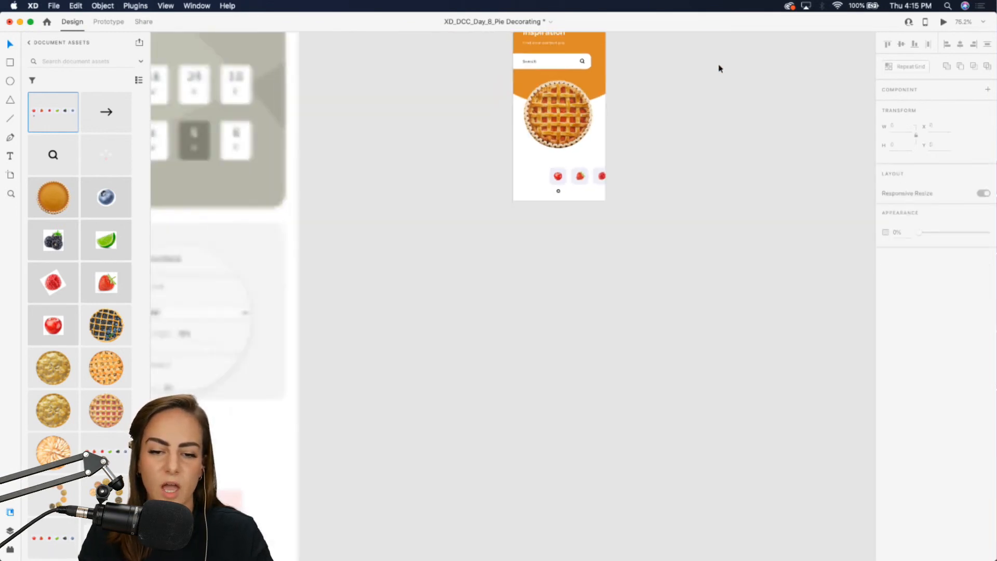
Step: Try to scale down the pie group
{"action": "scroll", "coordinate": [720, 67], "scroll_direction": "up", "scroll_amount": 3}
{"action": "scroll", "coordinate": [720, 68], "scroll_direction": "right", "scroll_amount": 3}
{"action": "left_click", "coordinate": [517, 192]}
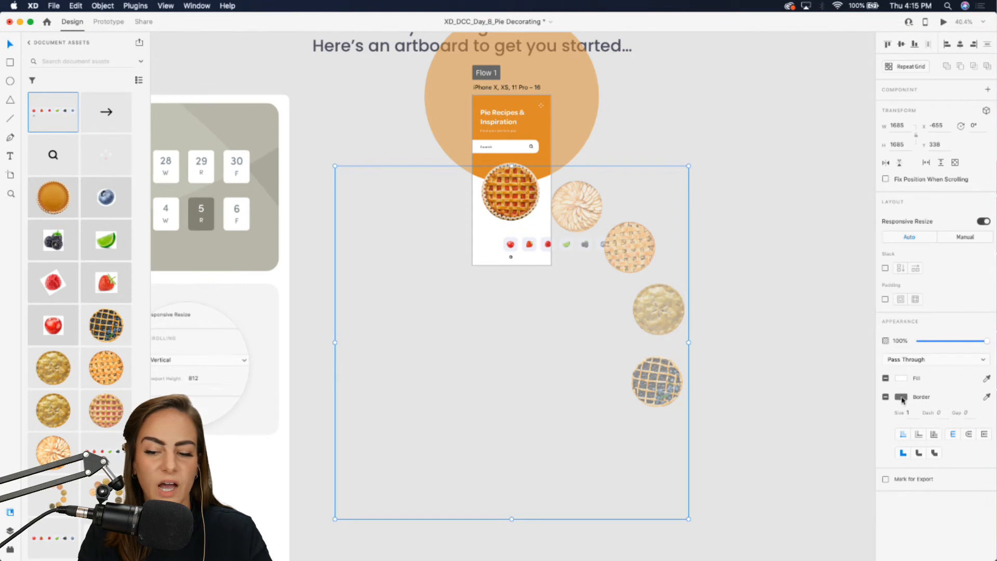
{"action": "left_click_drag", "start_coordinate": [689, 166], "coordinate": [583, 216]}
{"action": "key", "text": "super+z"}
{"action": "left_click", "coordinate": [691, 185]}
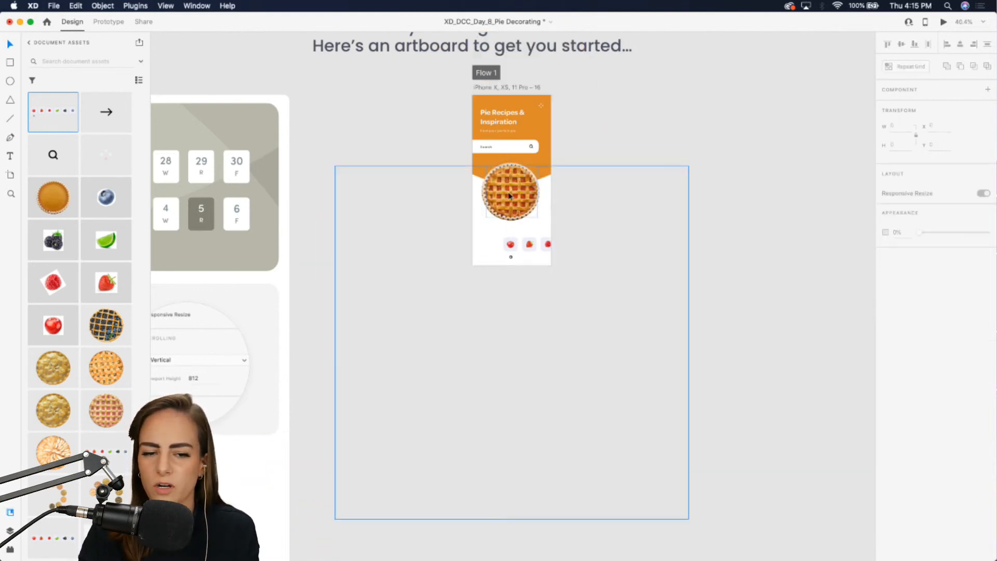
Step: Place a copy of the search field's label between the lattice pie and the fruit selector at X 160, Y 630
{"action": "scroll", "coordinate": [509, 193], "scroll_direction": "up", "scroll_amount": 6}
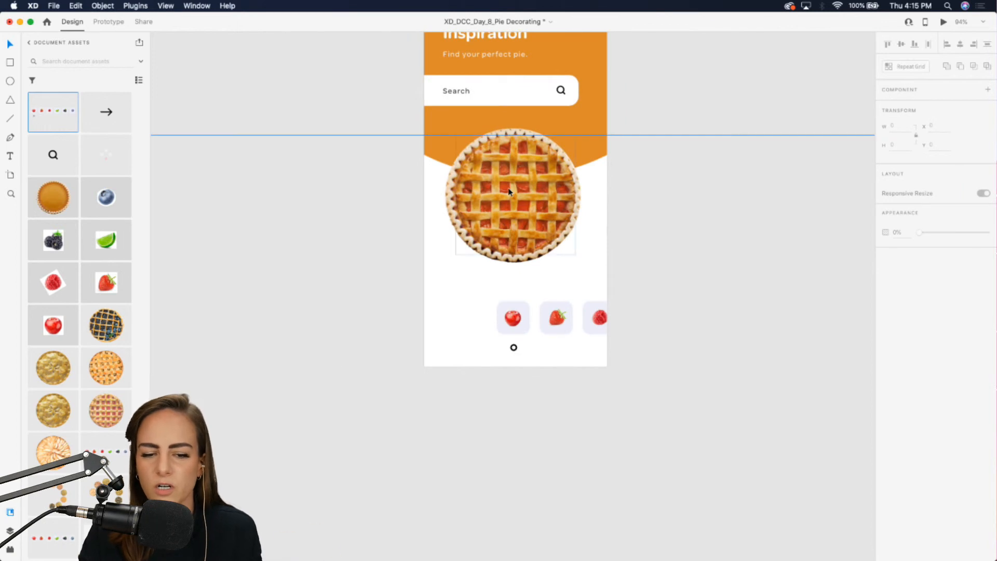
{"action": "scroll", "coordinate": [509, 192], "scroll_direction": "up", "scroll_amount": 5}
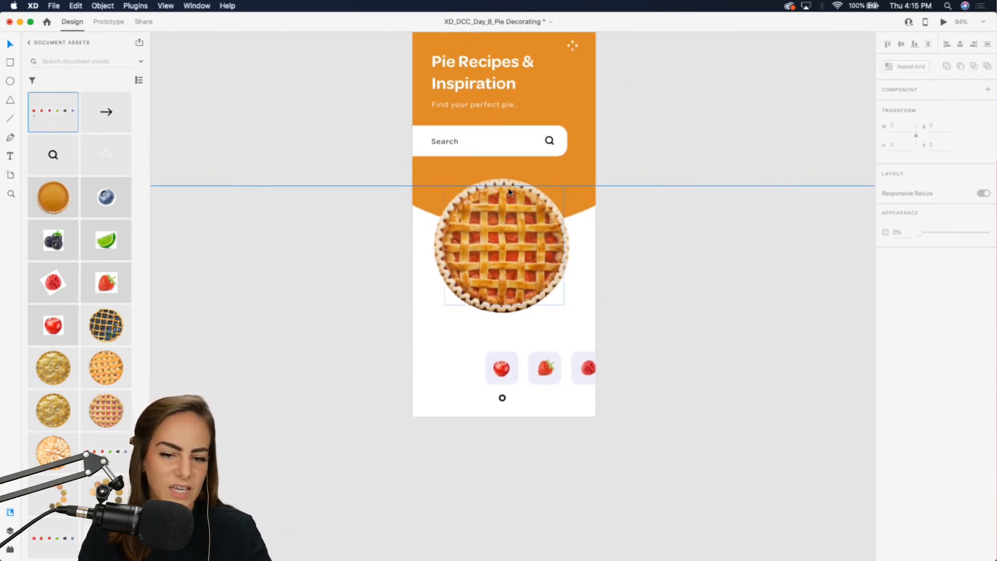
{"action": "scroll", "coordinate": [516, 240], "scroll_direction": "up", "scroll_amount": 2}
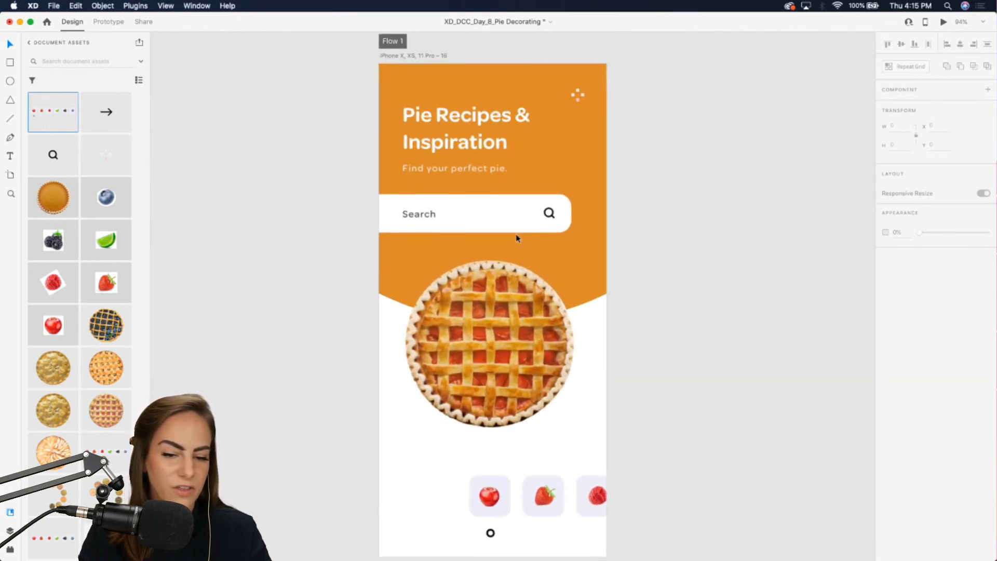
{"action": "double_click", "coordinate": [430, 213]}
{"action": "left_click_drag", "start_coordinate": [429, 213], "coordinate": [508, 451]}
{"action": "scroll", "coordinate": [503, 453], "scroll_direction": "up", "scroll_amount": 3}
{"action": "scroll", "coordinate": [503, 453], "scroll_direction": "down", "scroll_amount": 3}
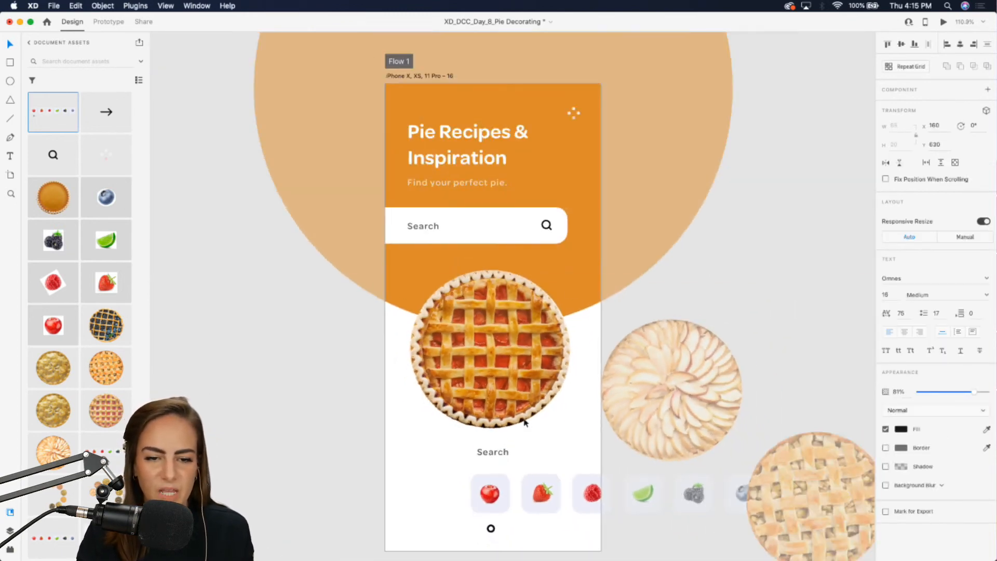
{"action": "scroll", "coordinate": [477, 123], "scroll_direction": "down", "scroll_amount": 3}
{"action": "scroll", "coordinate": [462, 202], "scroll_direction": "up", "scroll_amount": 1}
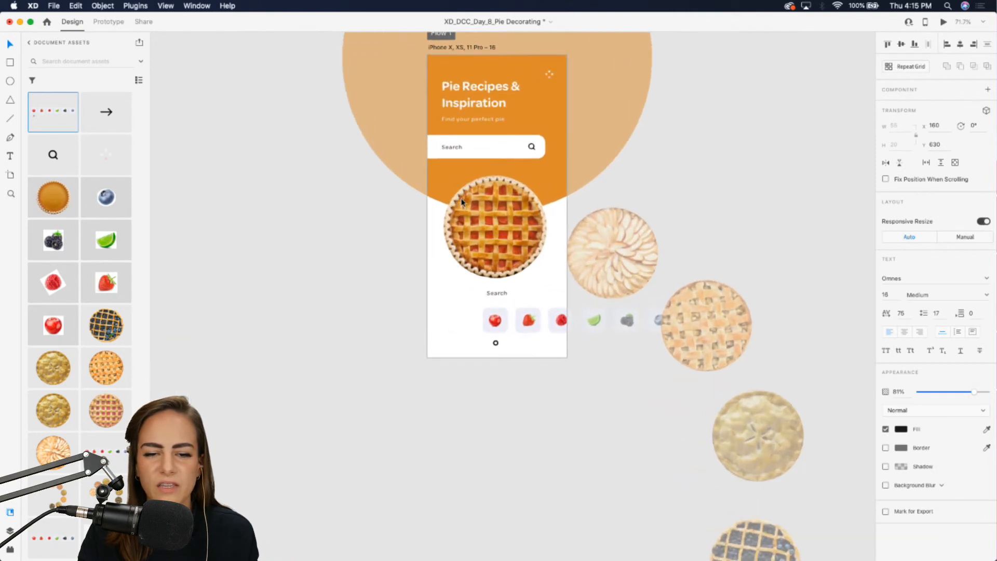
{"action": "left_click", "coordinate": [718, 131]}
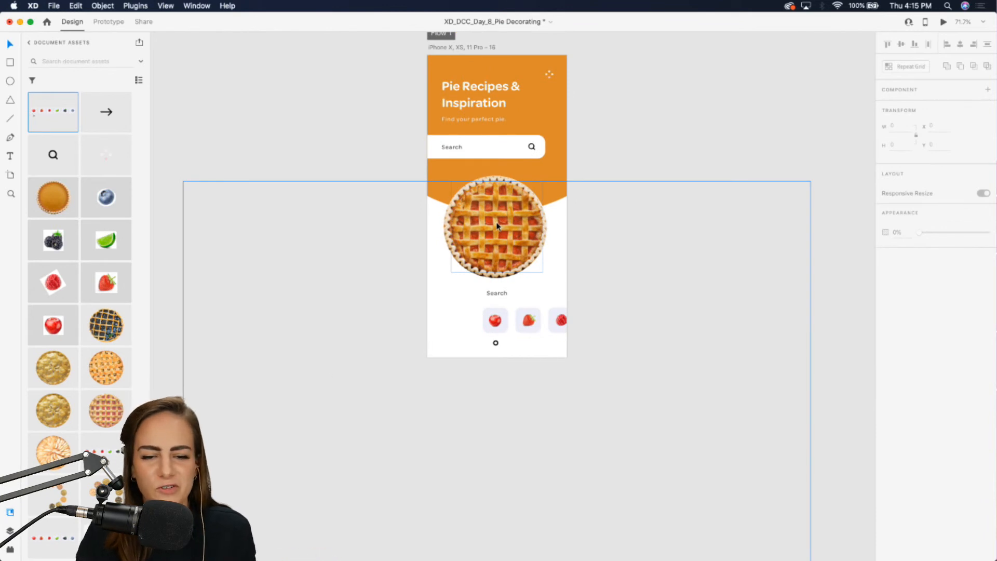
Step: Change the copied label to "Apple Pie Recipe" and move it to X 131, Y 628, beneath the pie
{"action": "scroll", "coordinate": [498, 226], "scroll_direction": "up", "scroll_amount": 2}
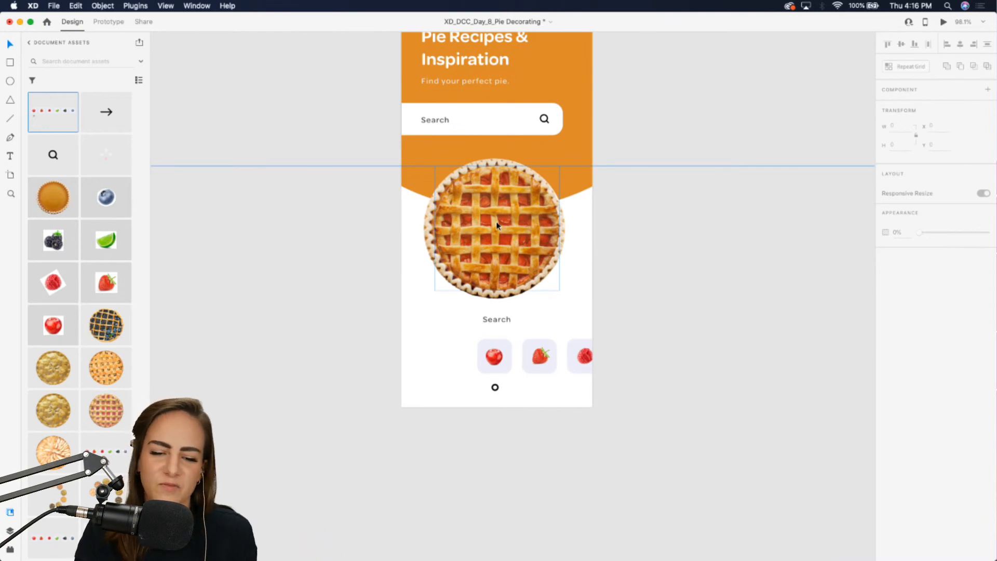
{"action": "scroll", "coordinate": [496, 221], "scroll_direction": "up", "scroll_amount": 3}
{"action": "left_click", "coordinate": [505, 396]}
{"action": "double_click", "coordinate": [505, 395]}
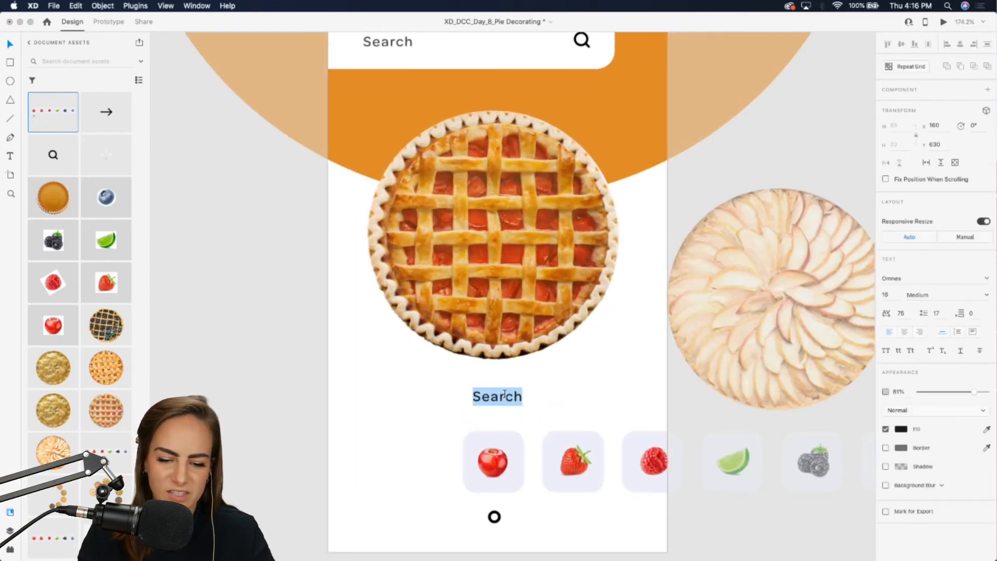
{"action": "type", "text": "Apple Pie Re"}
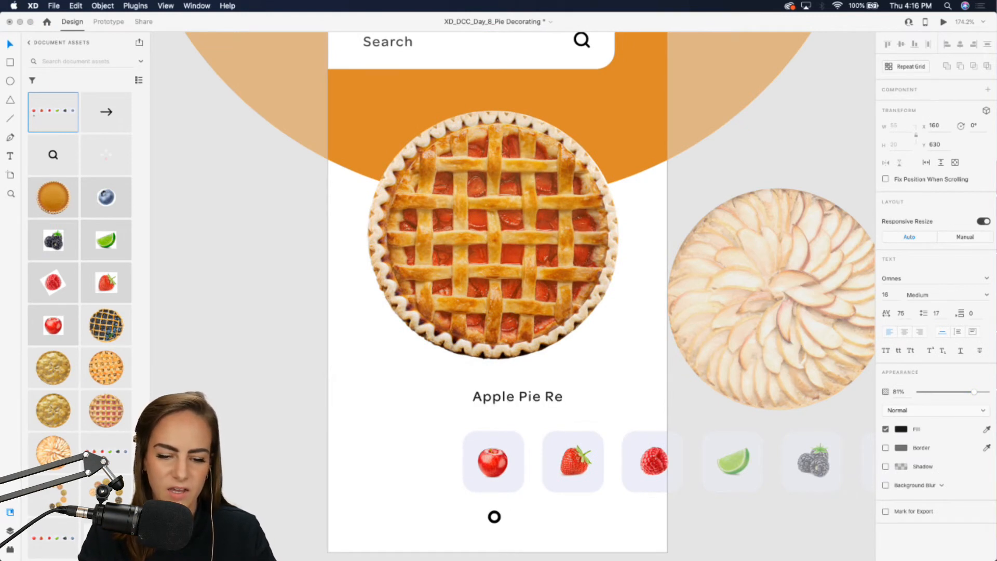
{"action": "type", "text": "cipe"}
{"action": "left_click_drag", "start_coordinate": [491, 400], "coordinate": [454, 399]}
{"action": "scroll", "coordinate": [454, 399], "scroll_direction": "down", "scroll_amount": 4}
{"action": "scroll", "coordinate": [455, 399], "scroll_direction": "down", "scroll_amount": 3}
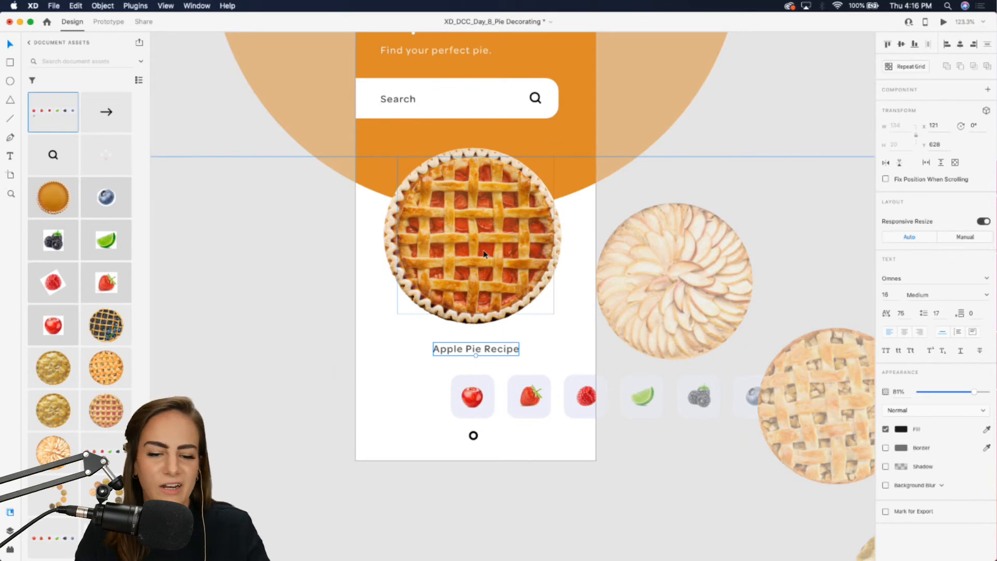
Step: Draw a 134-wide horizontal line beneath the Apple Pie Recipe label and lower it to Y 651.5
{"action": "scroll", "coordinate": [483, 253], "scroll_direction": "up", "scroll_amount": 8}
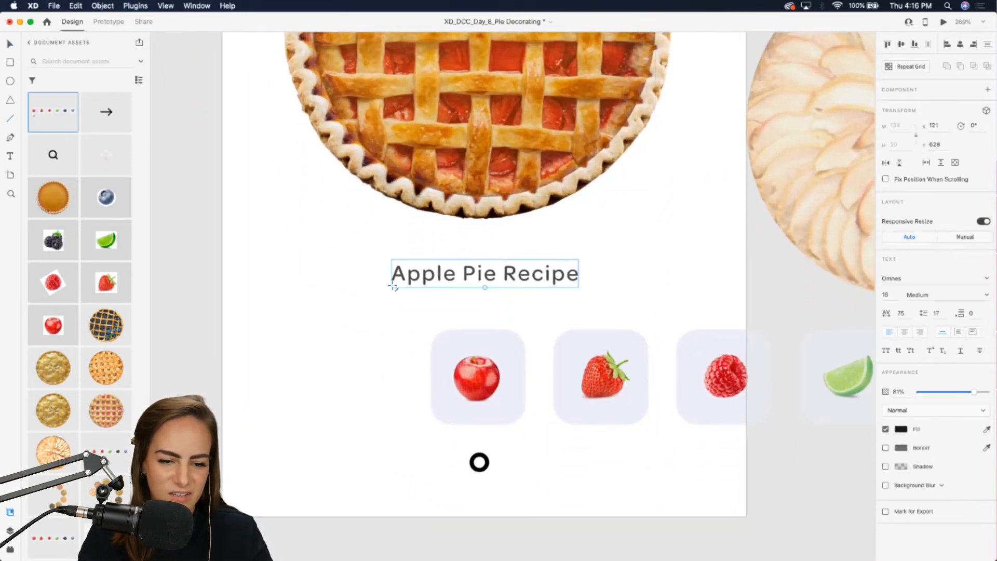
{"action": "left_click_drag", "start_coordinate": [393, 288], "coordinate": [541, 287]}
{"action": "scroll", "coordinate": [579, 291], "scroll_direction": "up", "scroll_amount": 5}
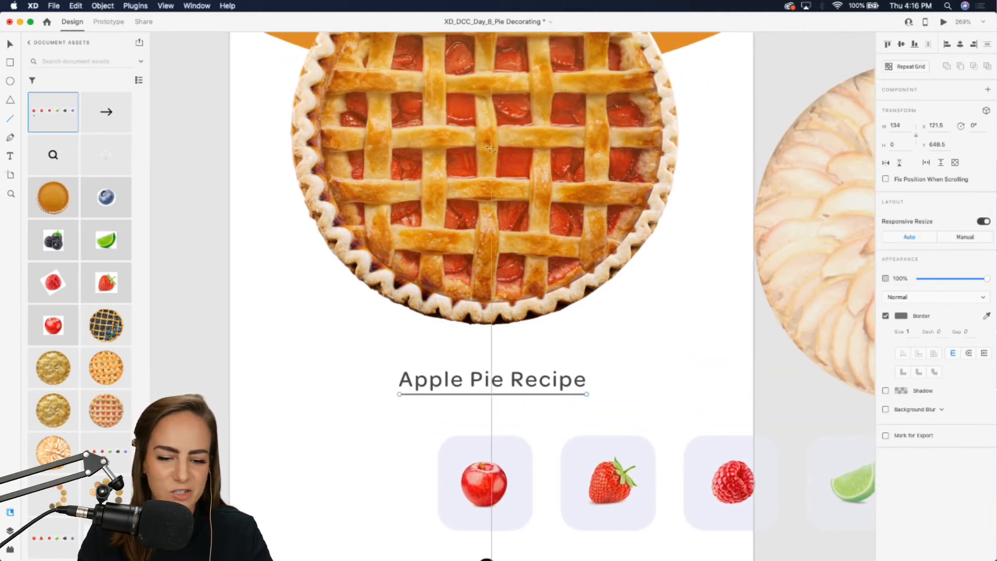
{"action": "scroll", "coordinate": [499, 249], "scroll_direction": "up", "scroll_amount": 5}
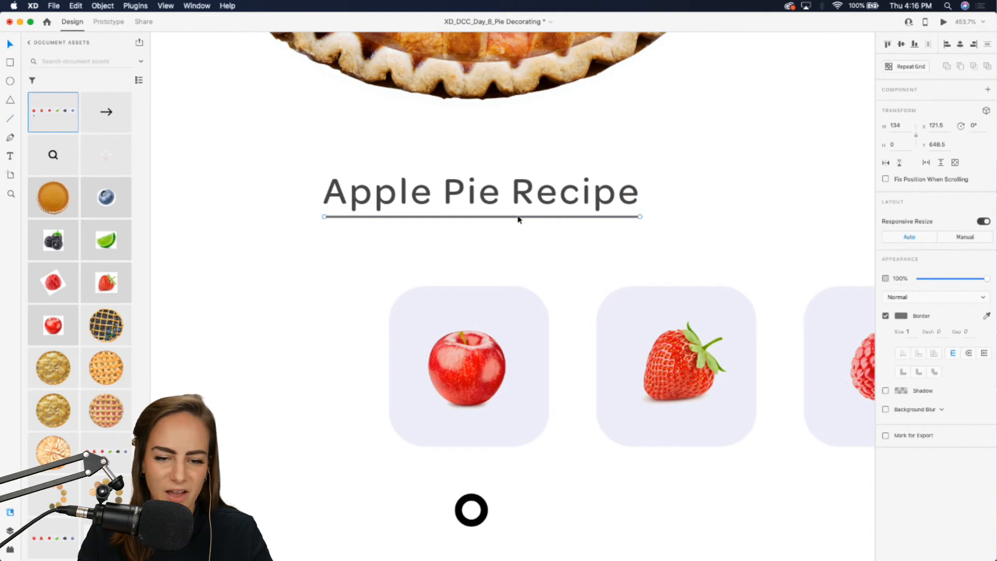
{"action": "left_click_drag", "start_coordinate": [519, 218], "coordinate": [519, 225]}
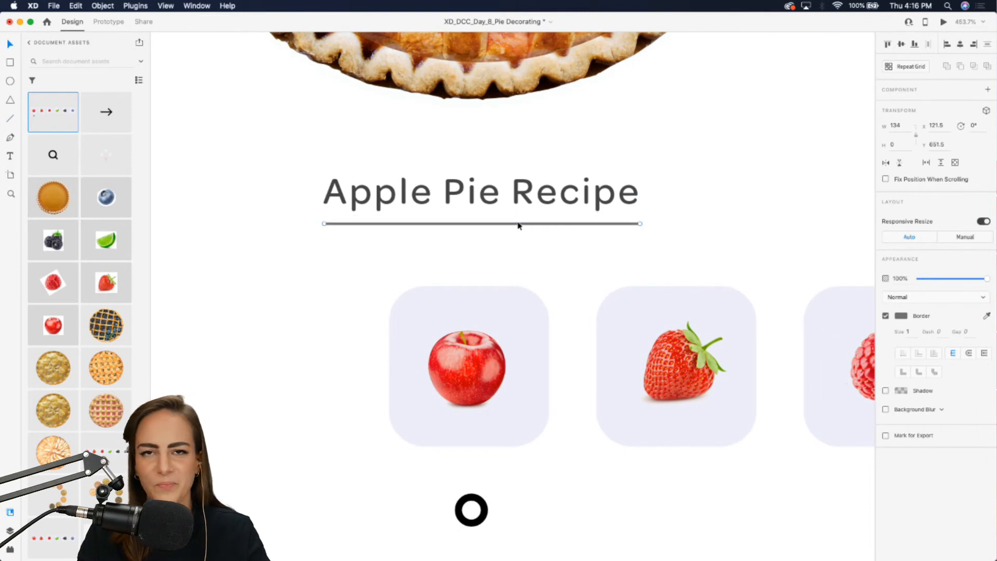
Step: Format the line under the recipe label with a black border of size 1.5 and round caps
{"action": "left_click", "coordinate": [899, 316]}
{"action": "left_click", "coordinate": [983, 355]}
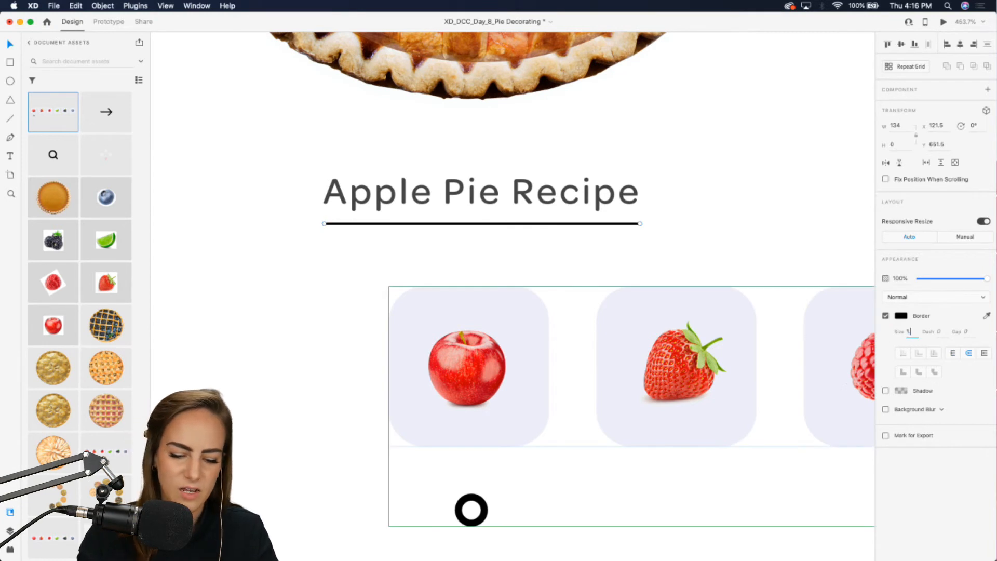
{"action": "type", "text": ".5"}
{"action": "key", "text": "Return"}
{"action": "left_click", "coordinate": [593, 232]}
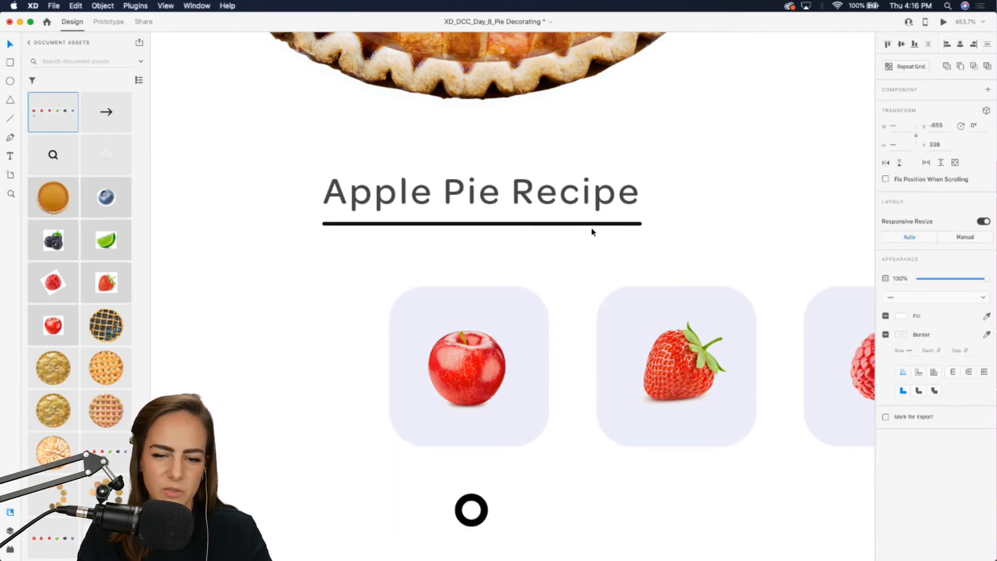
{"action": "key", "text": "super+shift+a"}
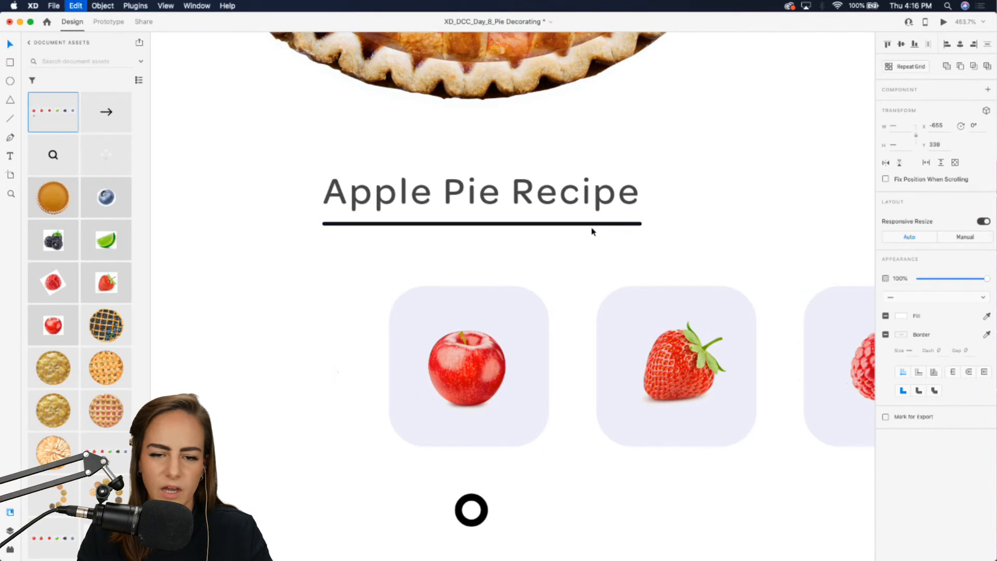
{"action": "left_click", "coordinate": [394, 225]}
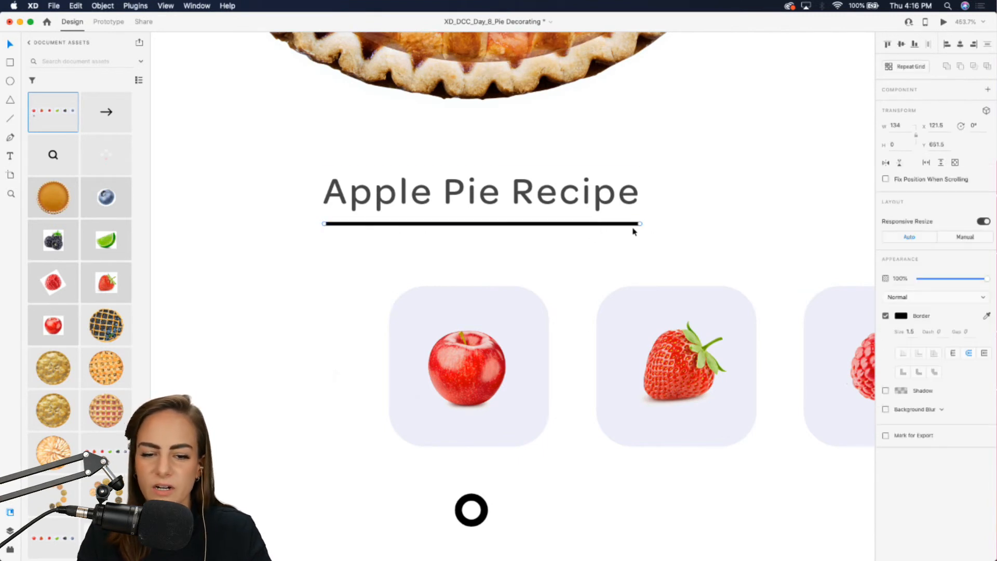
Step: Try the built-in text underline on the Apple Pie Recipe label
{"action": "scroll", "coordinate": [633, 232], "scroll_direction": "down", "scroll_amount": 3}
{"action": "left_click", "coordinate": [606, 208]}
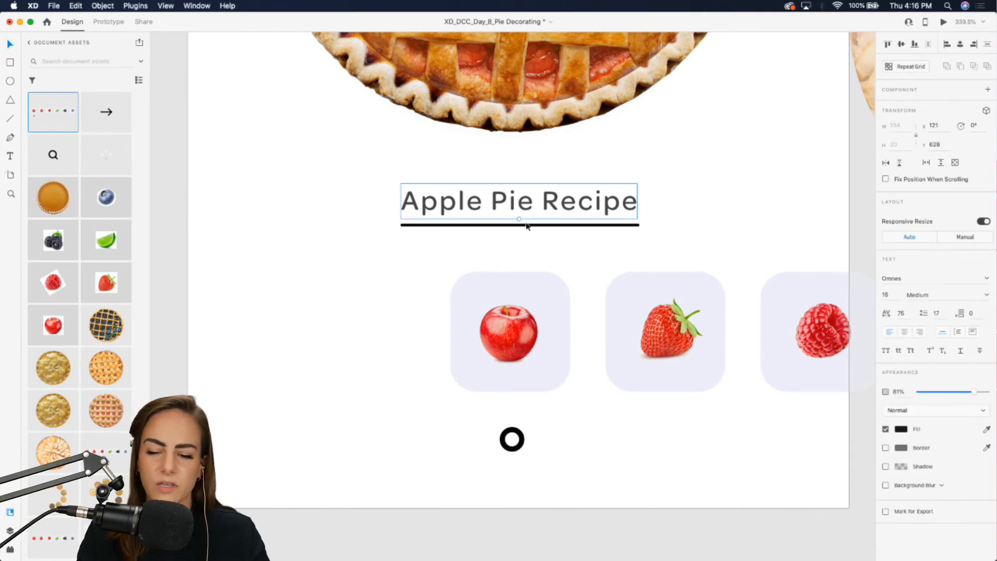
{"action": "left_click", "coordinate": [961, 352]}
{"action": "scroll", "coordinate": [530, 194], "scroll_direction": "up", "scroll_amount": 5}
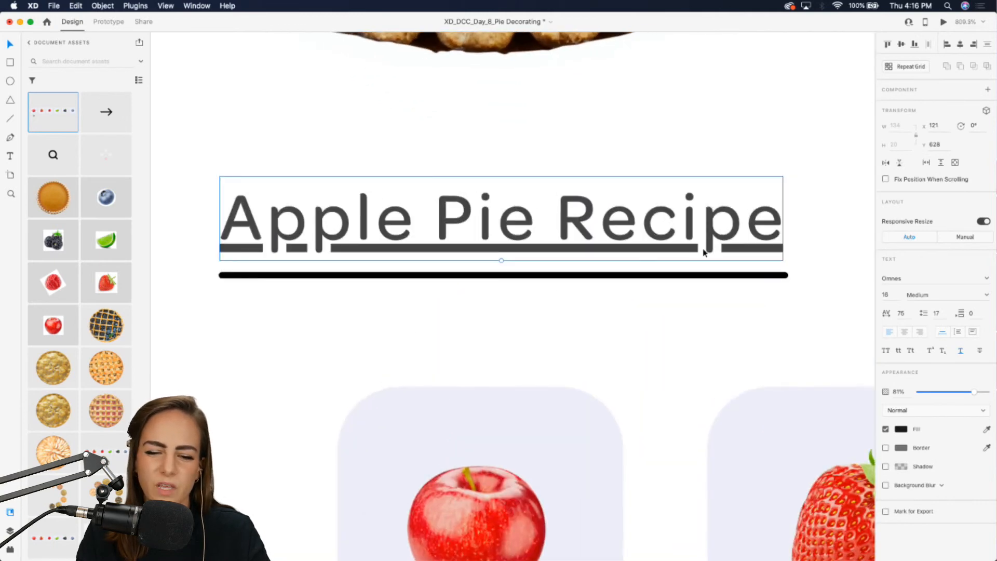
{"action": "scroll", "coordinate": [546, 260], "scroll_direction": "down", "scroll_amount": 5}
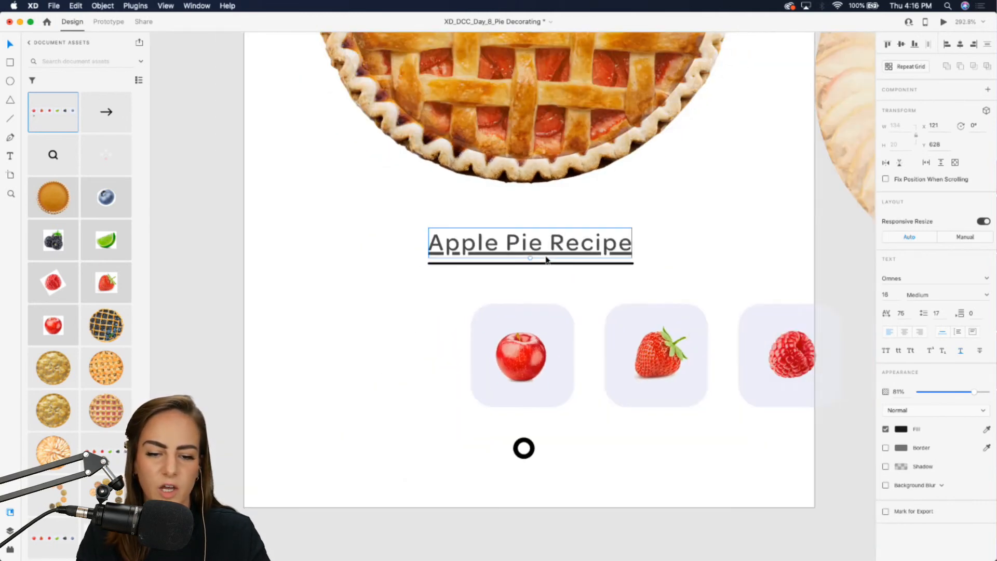
{"action": "key", "text": "super+z"}
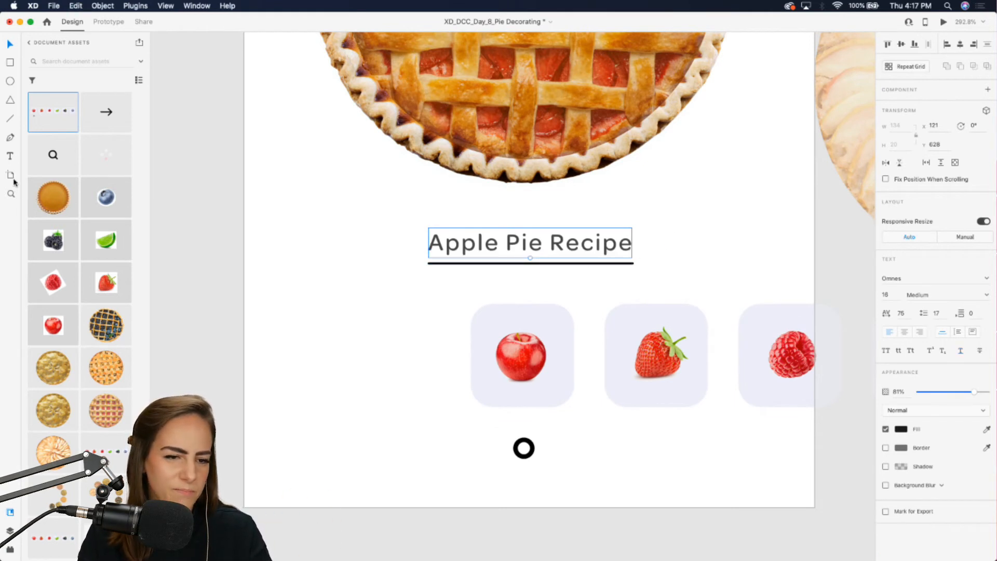
Step: Place the arrow component on the artboard just after the Apple Pie Recipe label, vertically aligned with its text
{"action": "left_click_drag", "start_coordinate": [119, 113], "coordinate": [220, 139]}
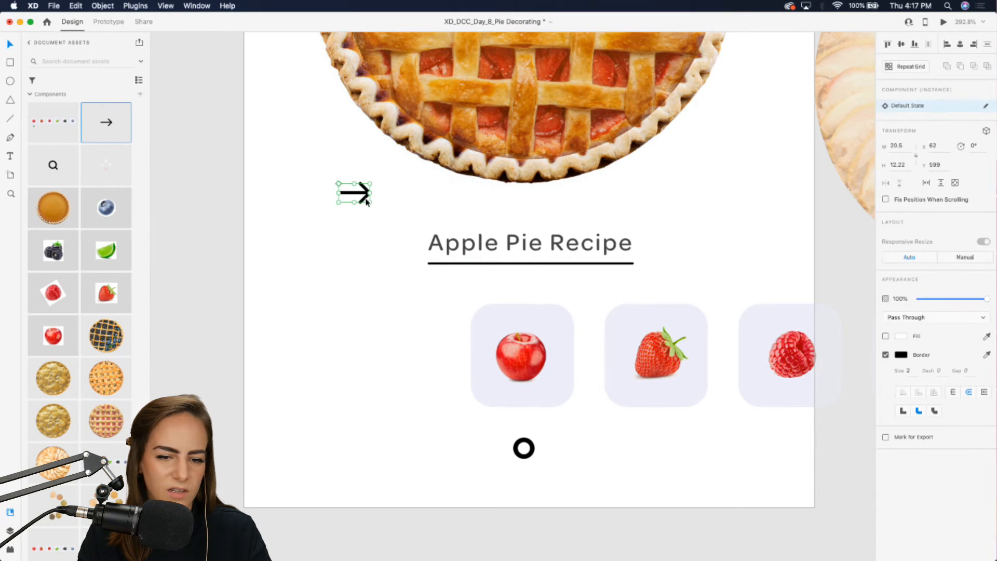
{"action": "left_click_drag", "start_coordinate": [362, 195], "coordinate": [429, 285]}
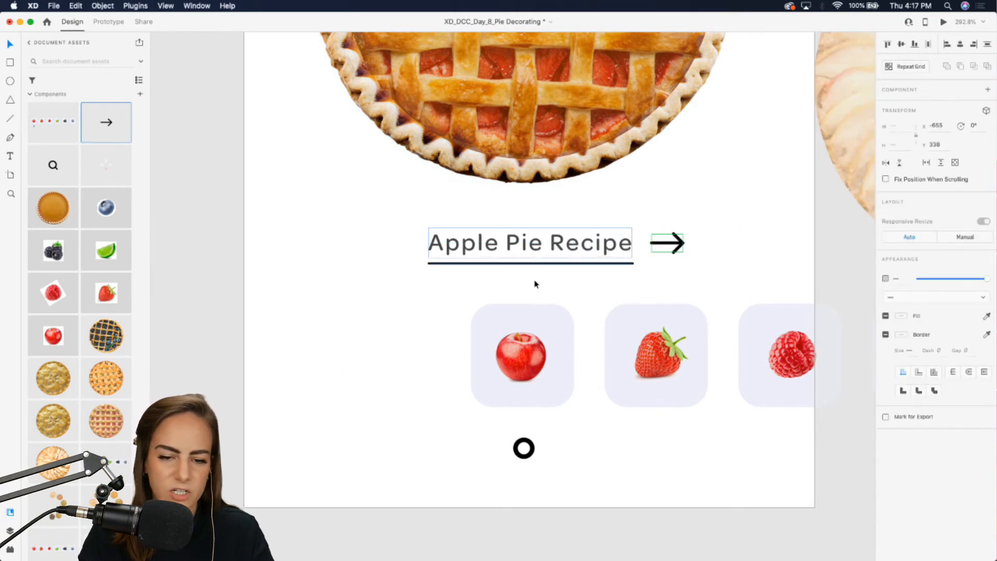
{"action": "left_click", "coordinate": [772, 289]}
{"action": "scroll", "coordinate": [773, 288], "scroll_direction": "down", "scroll_amount": 10}
Step: Group the Apple Pie Recipe label with its underline and the arrow
{"action": "left_click", "coordinate": [722, 280]}
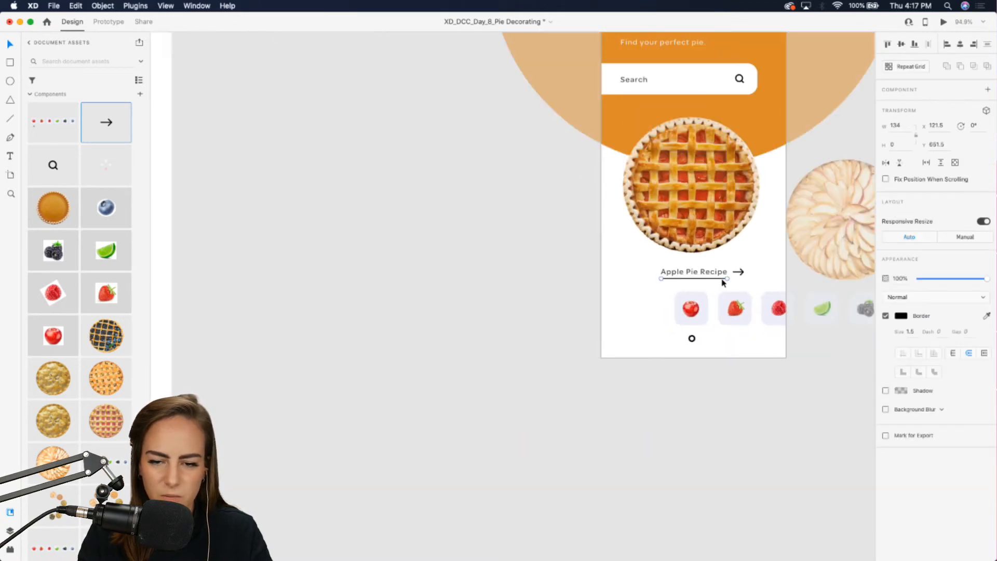
{"action": "scroll", "coordinate": [720, 272], "scroll_direction": "up", "scroll_amount": 10}
{"action": "scroll", "coordinate": [720, 272], "scroll_direction": "right", "scroll_amount": 4}
{"action": "left_click", "coordinate": [609, 272], "text": "shift"}
{"action": "left_click", "coordinate": [684, 273], "text": "shift"}
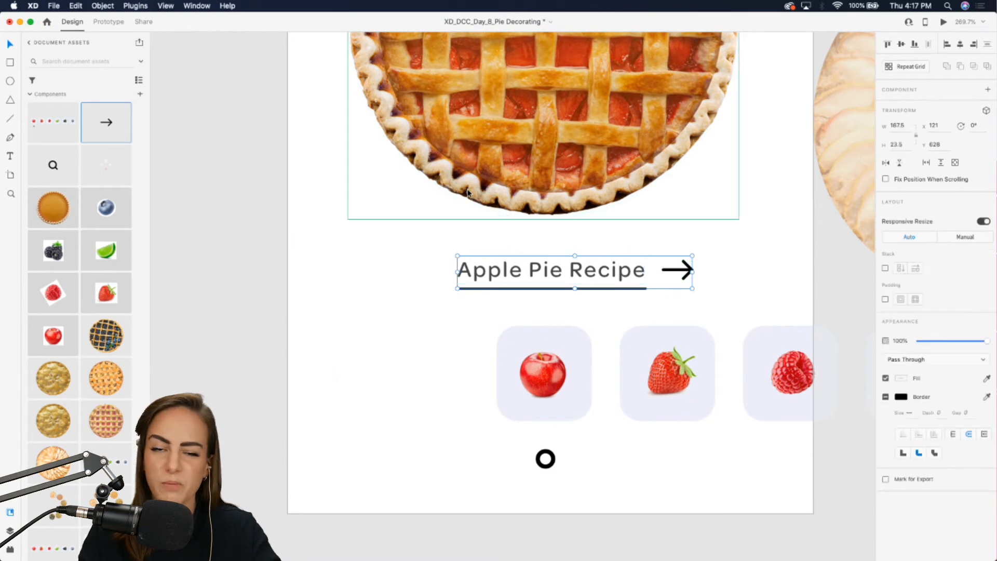
{"action": "scroll", "coordinate": [467, 193], "scroll_direction": "down", "scroll_amount": 10}
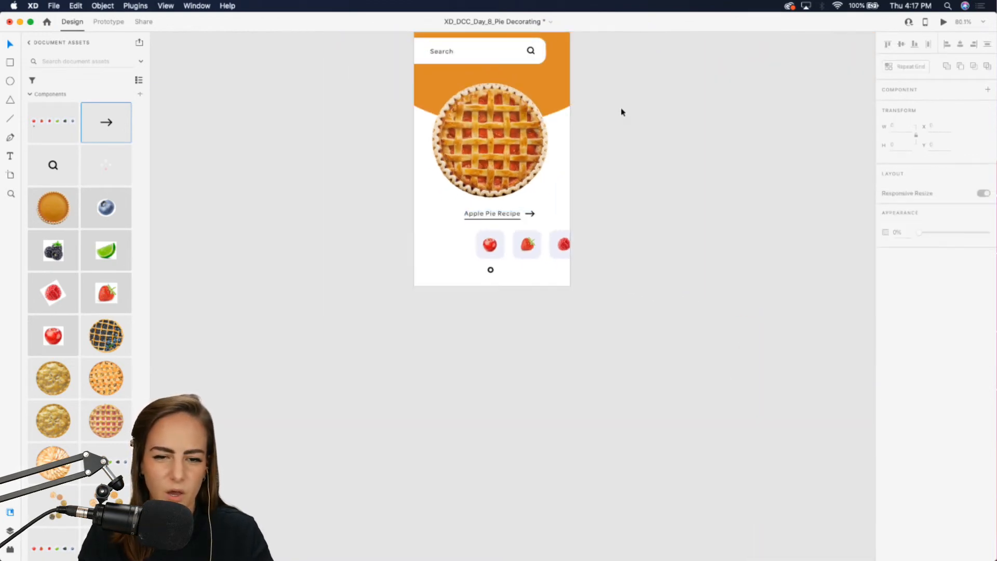
Step: Send the large orange circle and the ring of pies to the back of the artboard
{"action": "scroll", "coordinate": [623, 112], "scroll_direction": "up", "scroll_amount": 2}
{"action": "scroll", "coordinate": [681, 125], "scroll_direction": "down", "scroll_amount": 2}
{"action": "left_click_drag", "start_coordinate": [692, 152], "coordinate": [510, 226]}
{"action": "right_click", "coordinate": [510, 226]}
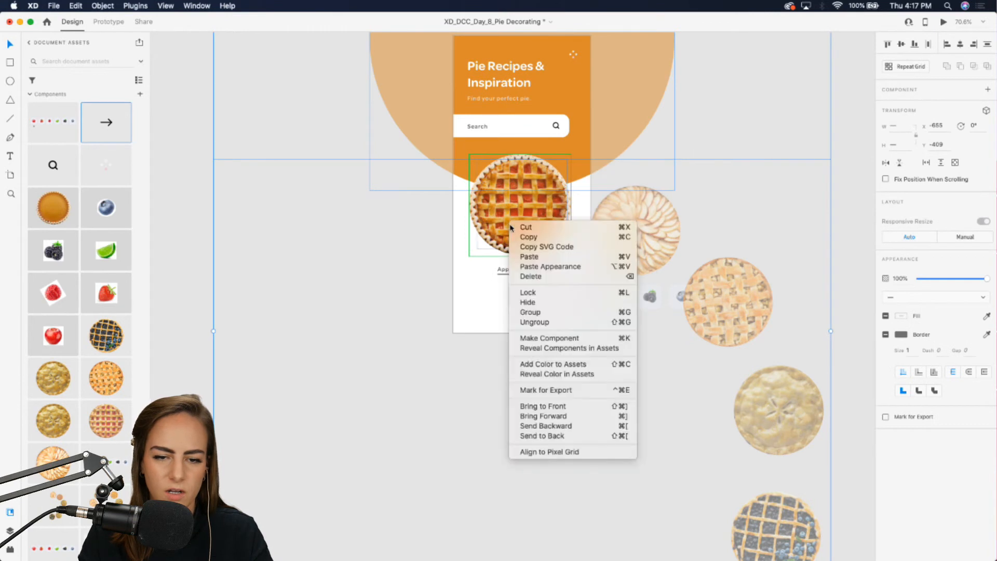
{"action": "left_click", "coordinate": [594, 437]}
{"action": "left_click", "coordinate": [779, 158]}
{"action": "left_click", "coordinate": [520, 297]}
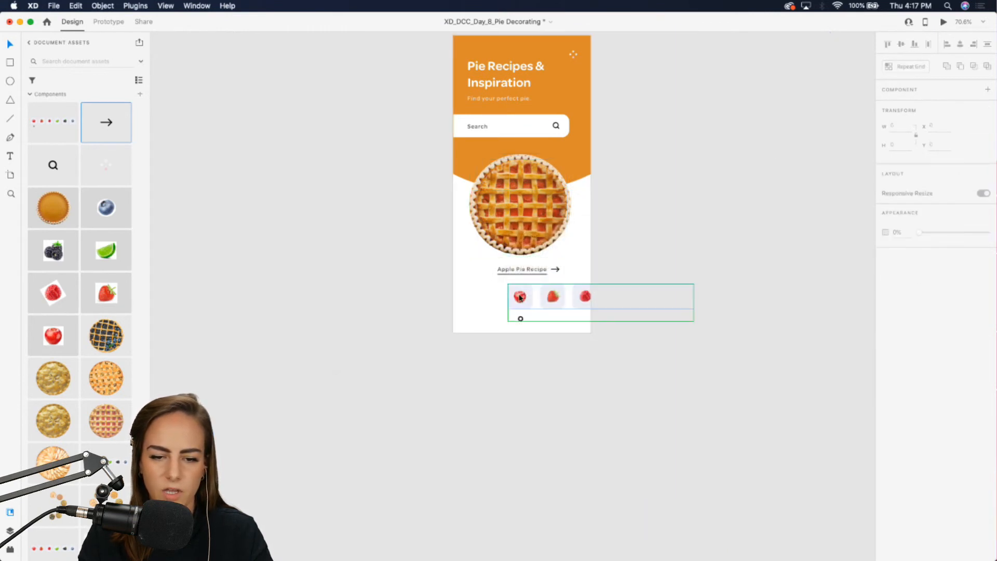
{"action": "left_click", "coordinate": [520, 297]}
{"action": "scroll", "coordinate": [520, 298], "scroll_direction": "down", "scroll_amount": 2}
{"action": "scroll", "coordinate": [520, 297], "scroll_direction": "right", "scroll_amount": 1}
{"action": "scroll", "coordinate": [520, 297], "scroll_direction": "up", "scroll_amount": 1}
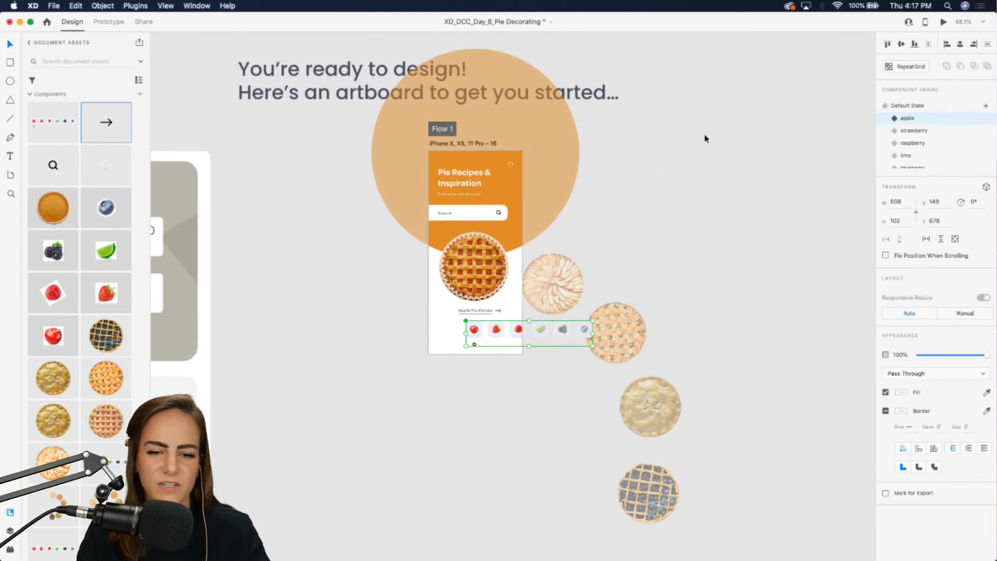
{"action": "left_click", "coordinate": [705, 136]}
{"action": "scroll", "coordinate": [707, 139], "scroll_direction": "right", "scroll_amount": 3}
{"action": "scroll", "coordinate": [706, 139], "scroll_direction": "up", "scroll_amount": 1}
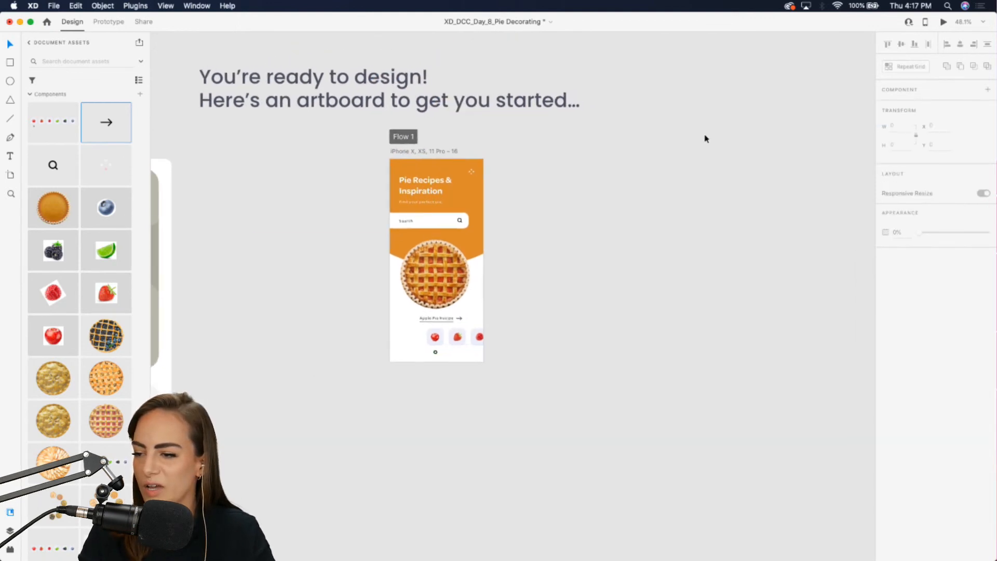
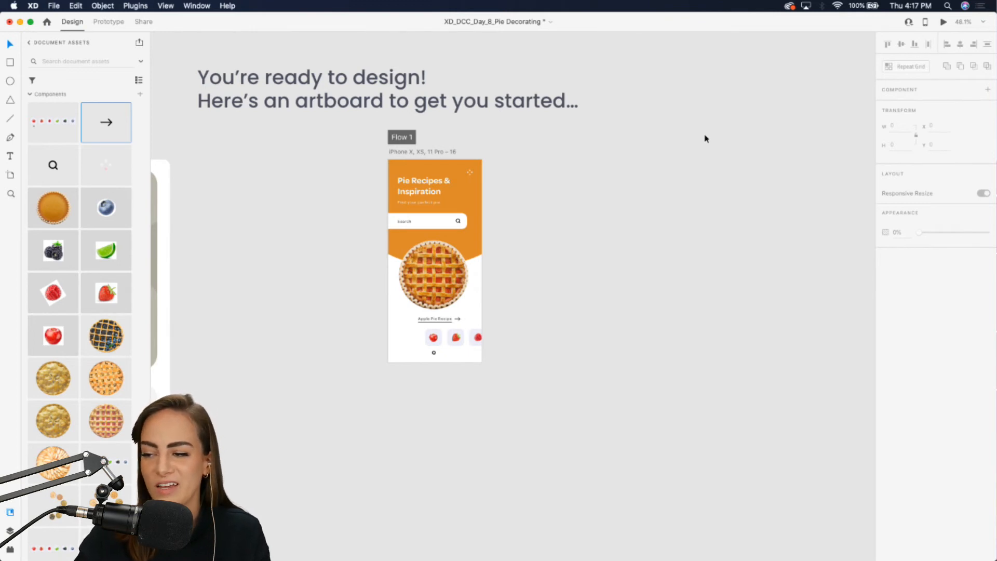
Step: Rename the iPhone artboard as "Apple Pie"
{"action": "left_click", "coordinate": [456, 152]}
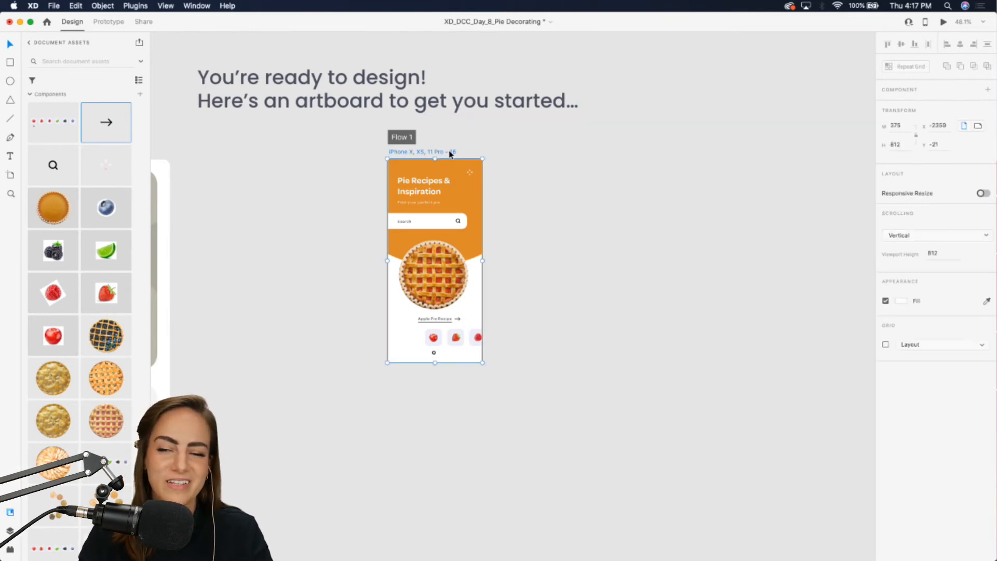
{"action": "scroll", "coordinate": [450, 139], "scroll_direction": "up", "scroll_amount": 8}
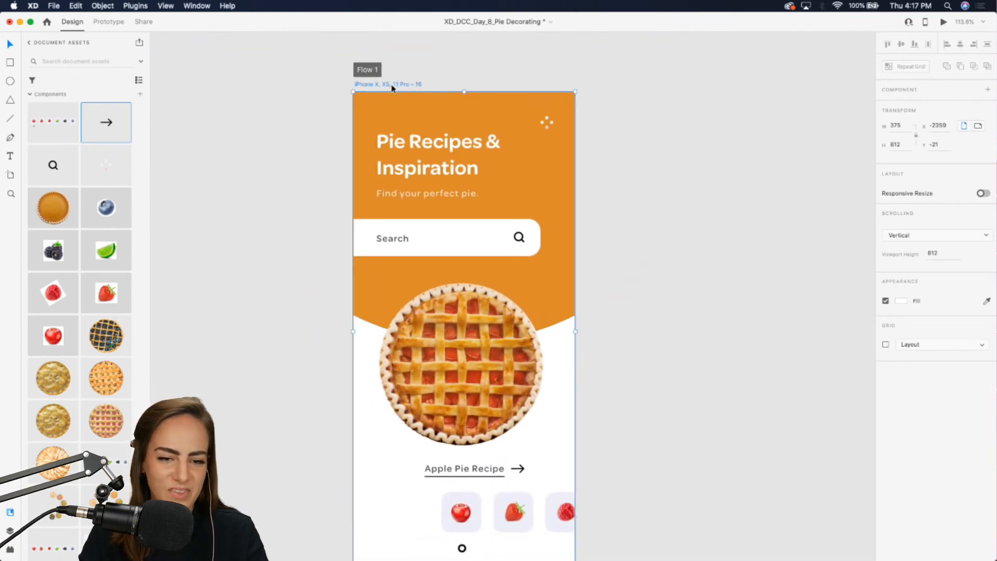
{"action": "double_click", "coordinate": [392, 84]}
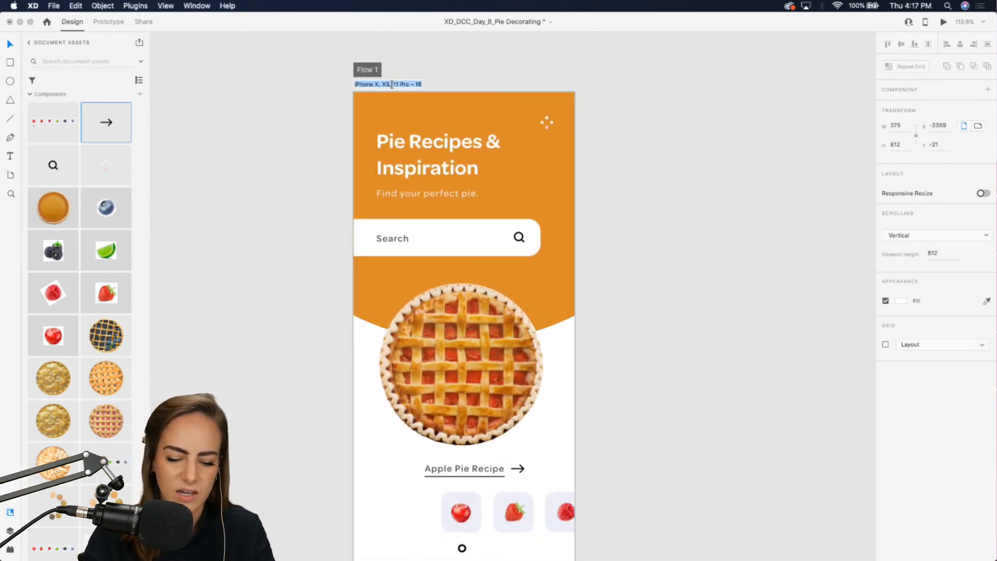
{"action": "type", "text": "Apple Pie"}
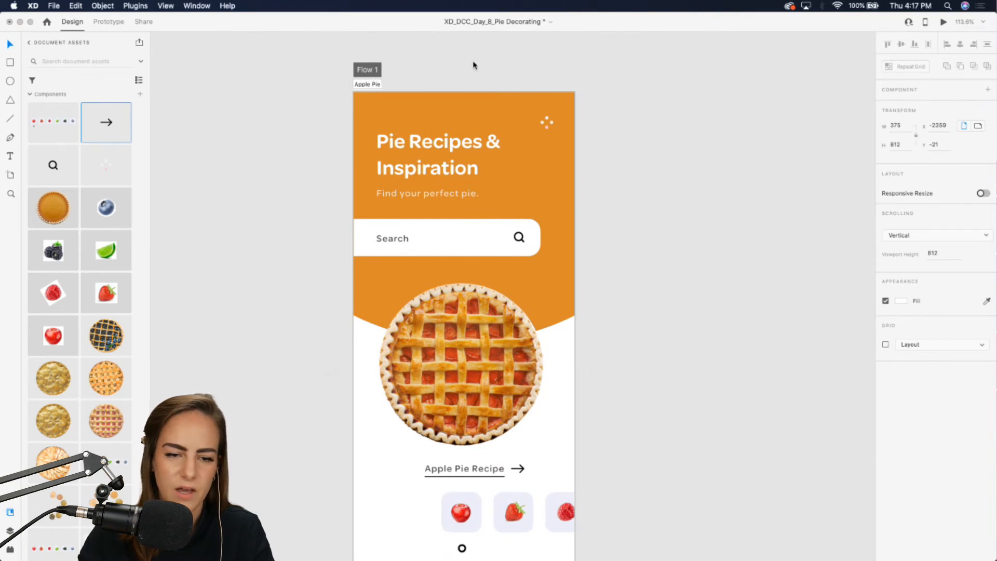
{"action": "key", "text": "Return"}
{"action": "scroll", "coordinate": [474, 66], "scroll_direction": "down", "scroll_amount": 3}
{"action": "scroll", "coordinate": [437, 81], "scroll_direction": "up", "scroll_amount": 1}
{"action": "scroll", "coordinate": [436, 82], "scroll_direction": "right", "scroll_amount": 1}
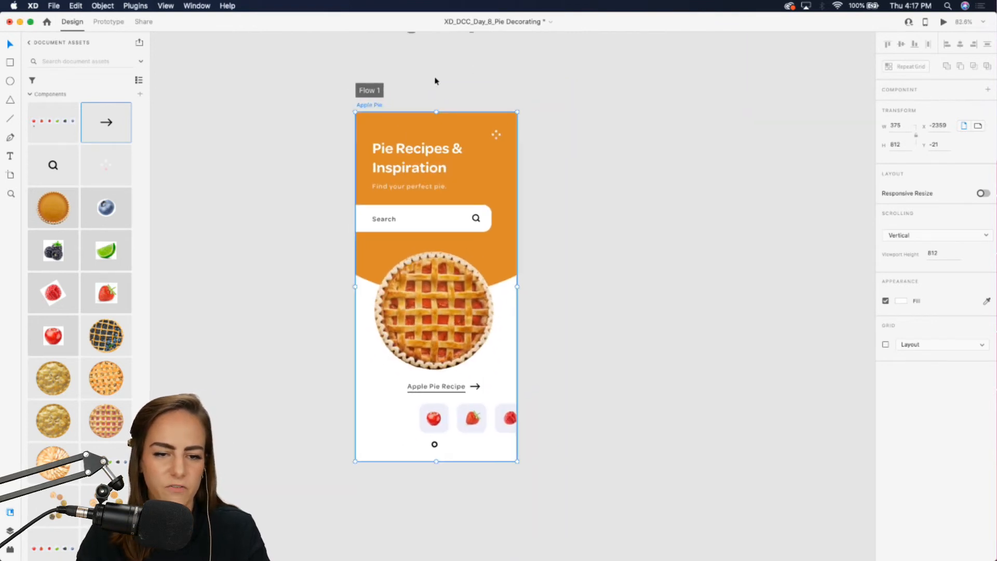
Step: Move the Apple Pie artboard horizontally to X -3092 and duplicate it once beside the original
{"action": "scroll", "coordinate": [378, 108], "scroll_direction": "down", "scroll_amount": 3}
{"action": "scroll", "coordinate": [374, 102], "scroll_direction": "left", "scroll_amount": 1}
{"action": "scroll", "coordinate": [390, 138], "scroll_direction": "right", "scroll_amount": 3}
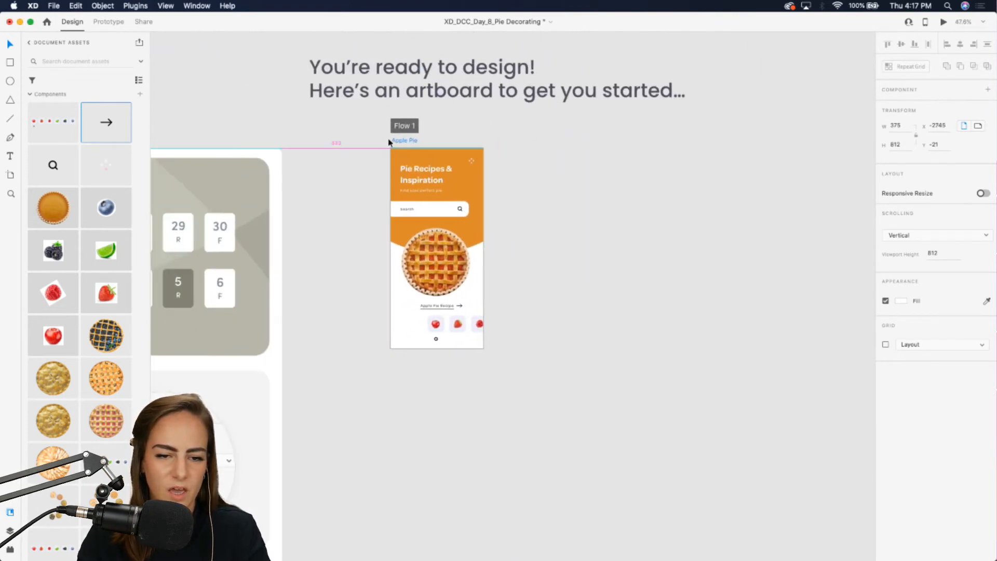
{"action": "scroll", "coordinate": [331, 140], "scroll_direction": "up", "scroll_amount": 3}
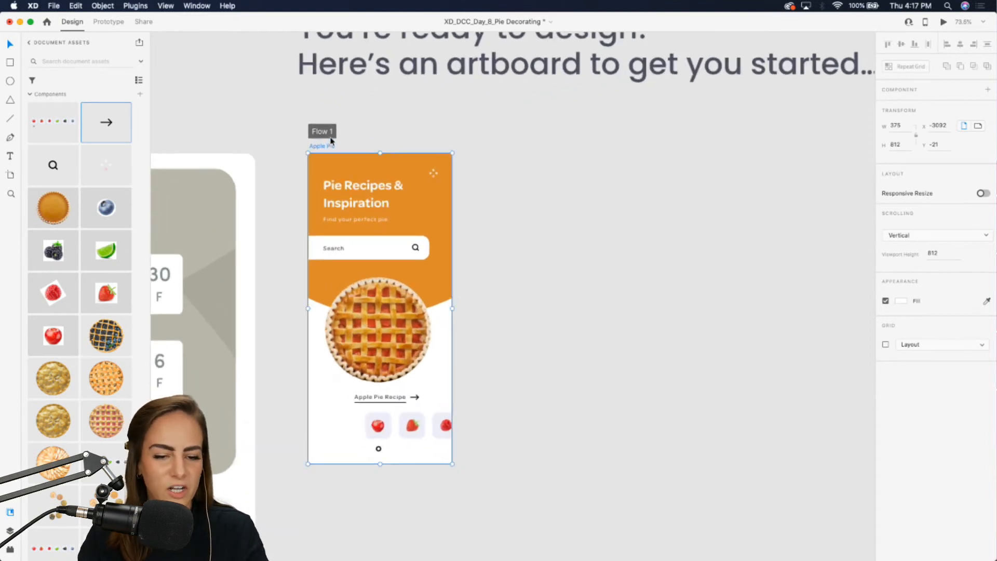
{"action": "key", "text": "super+d"}
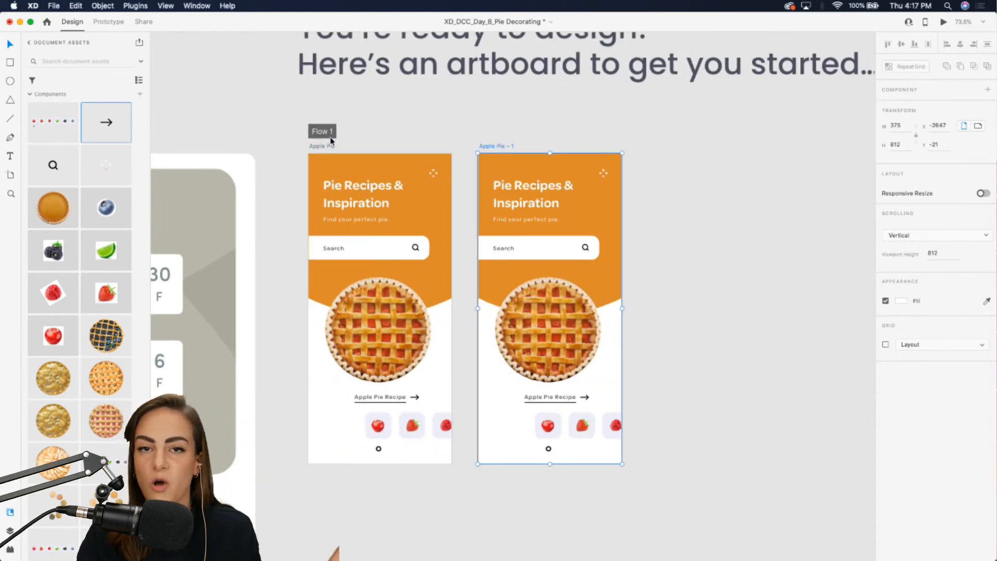
{"action": "left_click", "coordinate": [770, 194]}
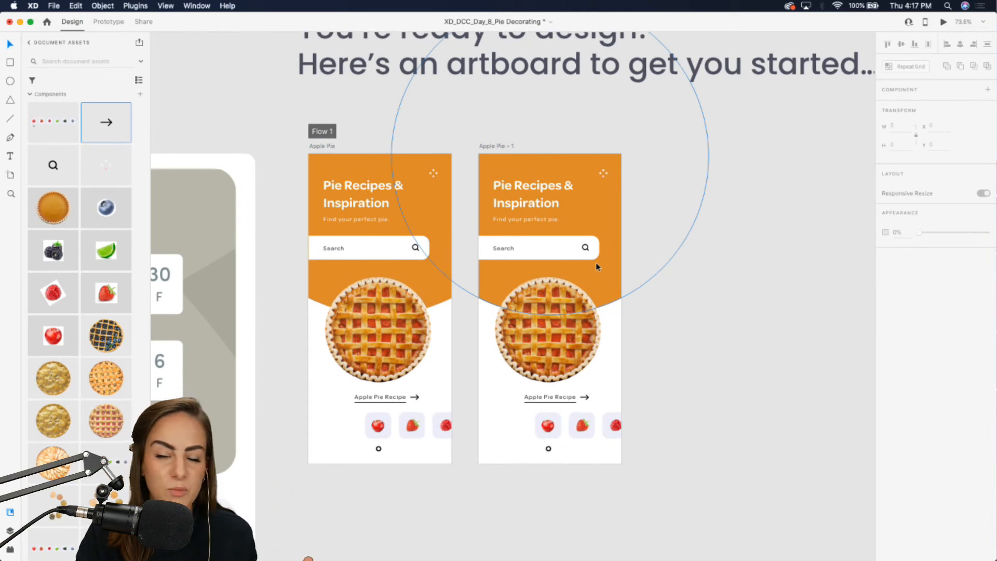
Step: Rotate the pie ring on the duplicated artboard to -26° so the sliced-apple pie sits centred
{"action": "left_click", "coordinate": [557, 343]}
{"action": "scroll", "coordinate": [556, 344], "scroll_direction": "down", "scroll_amount": 3}
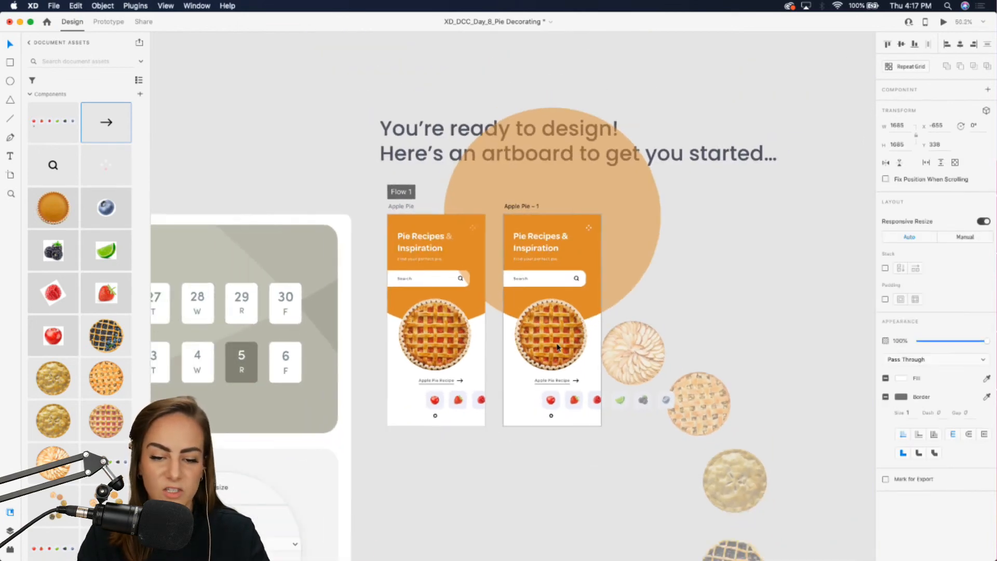
{"action": "scroll", "coordinate": [556, 344], "scroll_direction": "down", "scroll_amount": 2}
{"action": "scroll", "coordinate": [557, 347], "scroll_direction": "down", "scroll_amount": 2}
{"action": "scroll", "coordinate": [557, 347], "scroll_direction": "right", "scroll_amount": 1}
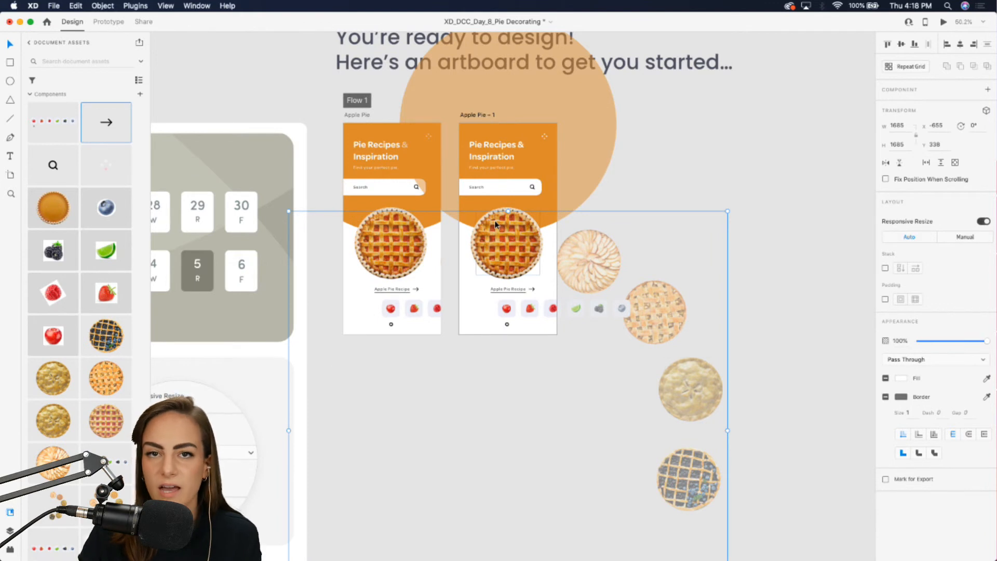
{"action": "left_click", "coordinate": [527, 311]}
{"action": "left_click", "coordinate": [515, 255]}
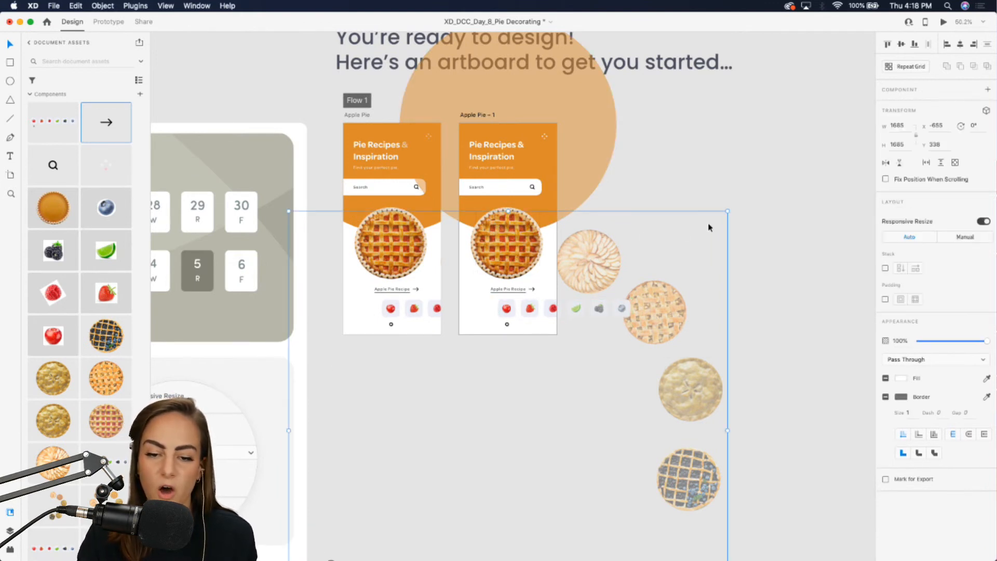
{"action": "scroll", "coordinate": [712, 225], "scroll_direction": "up", "scroll_amount": 5}
{"action": "left_click_drag", "start_coordinate": [751, 196], "coordinate": [489, 115]}
{"action": "key", "text": "cmd+z"}
{"action": "scroll", "coordinate": [501, 283], "scroll_direction": "left", "scroll_amount": 5}
{"action": "scroll", "coordinate": [501, 284], "scroll_direction": "down", "scroll_amount": 3}
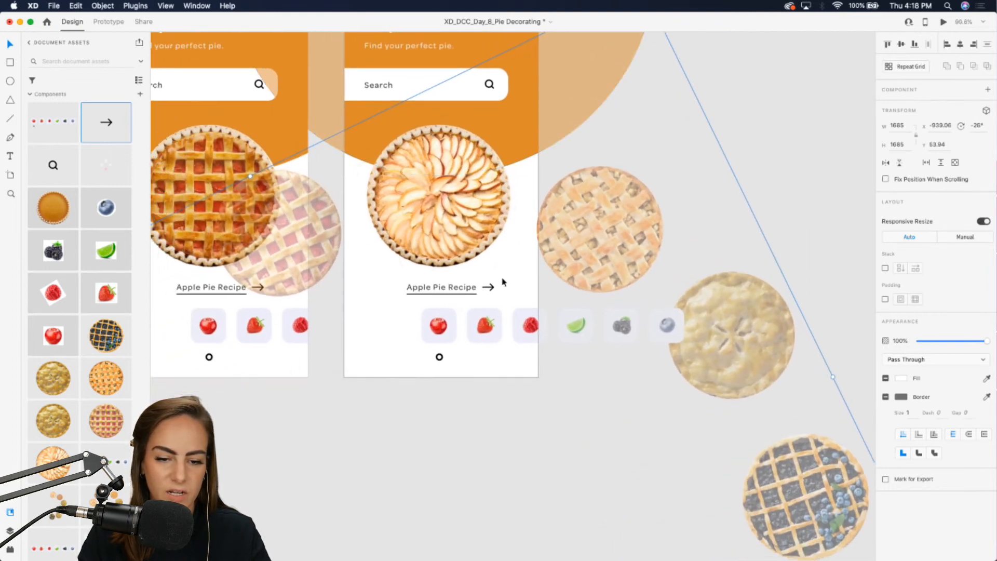
Step: Switch the fruit selector on the duplicated artboard to its strawberry state
{"action": "left_click", "coordinate": [512, 337]}
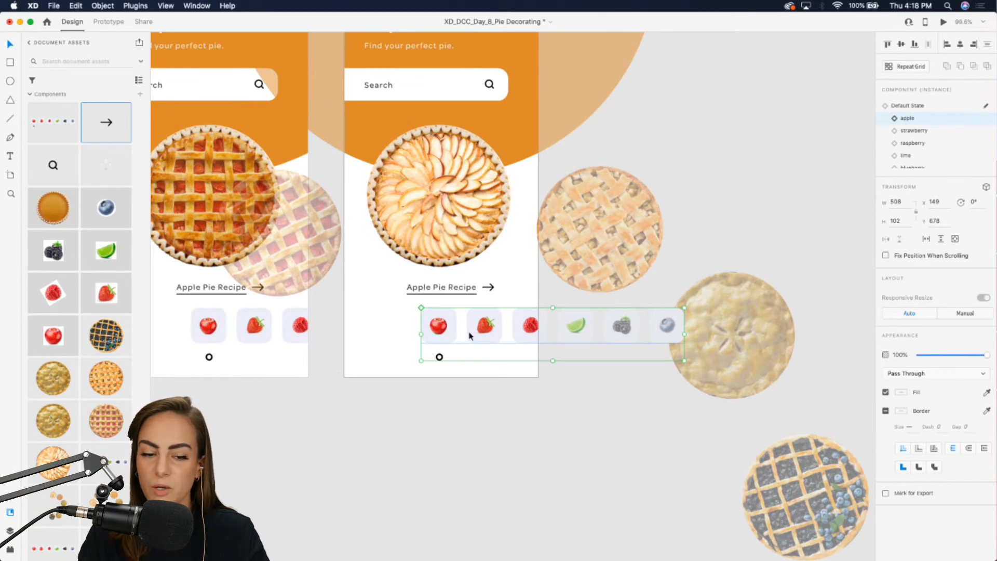
{"action": "left_click", "coordinate": [923, 131]}
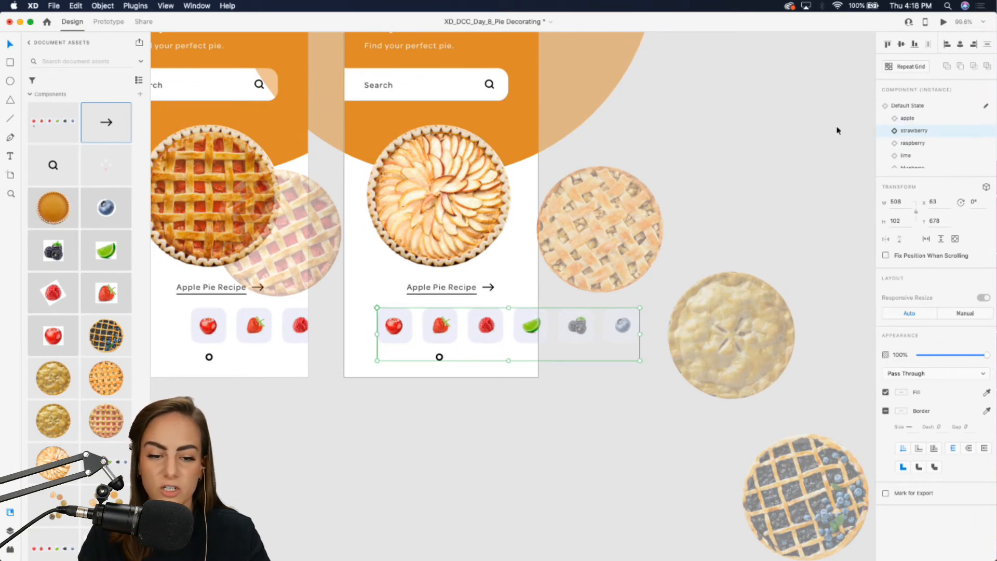
Step: Change the duplicated artboard's label to "Strawberry Pie Recipe" and shift the text to X 81 so it clears the arrow
{"action": "scroll", "coordinate": [440, 325], "scroll_direction": "up", "scroll_amount": 5}
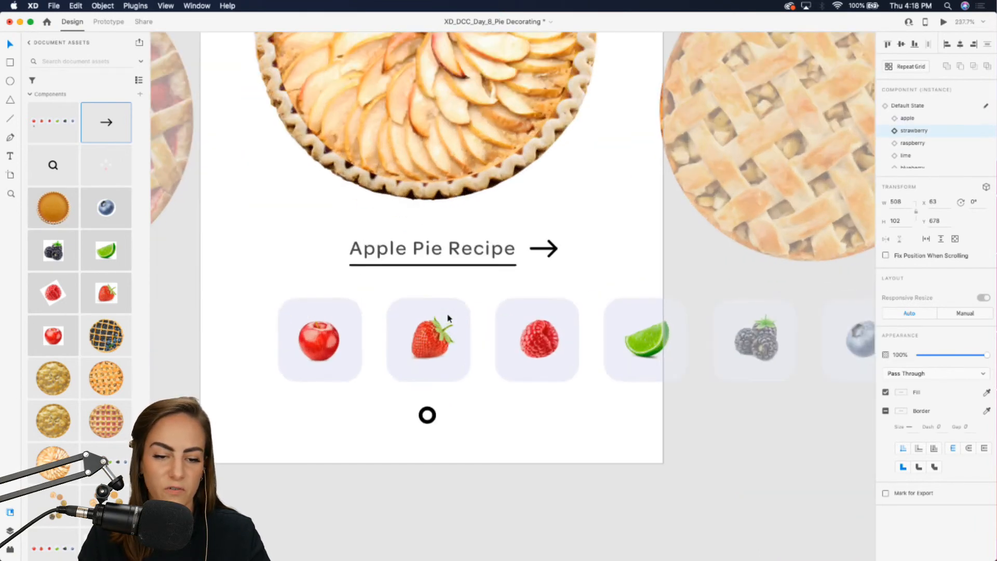
{"action": "left_click", "coordinate": [385, 252]}
{"action": "double_click", "coordinate": [400, 250]}
{"action": "double_click", "coordinate": [402, 250]}
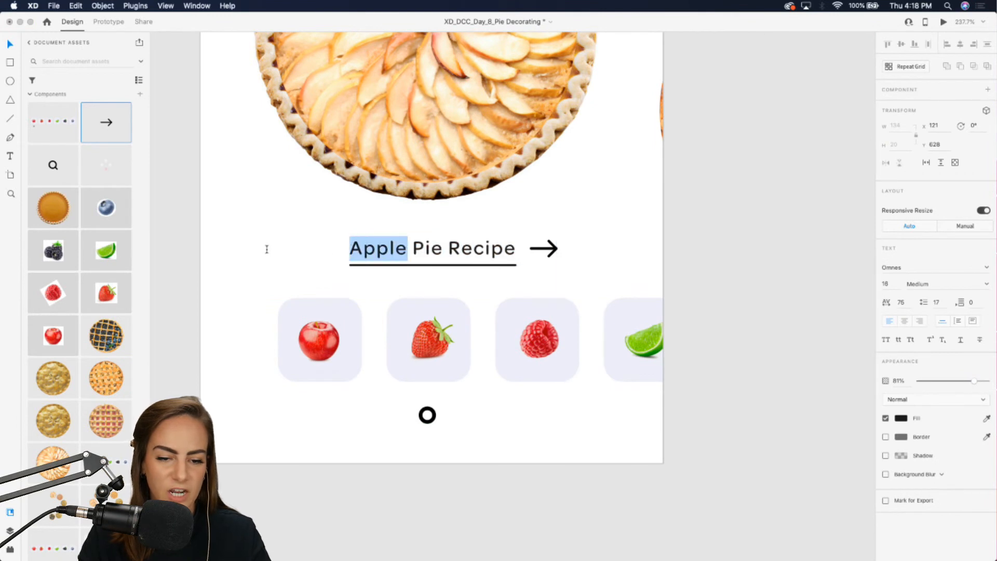
{"action": "type", "text": "Str"}
{"action": "type", "text": "awberry"}
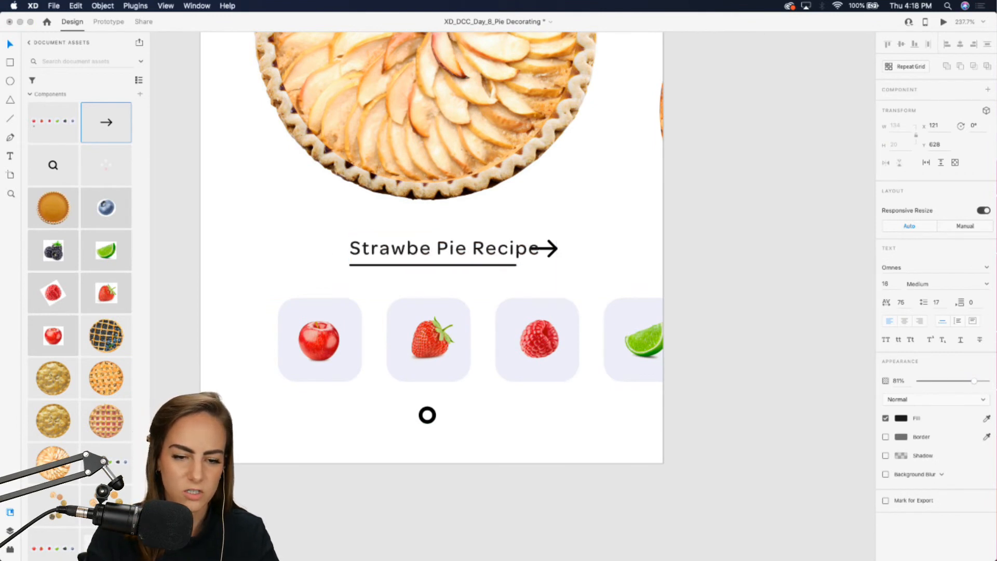
{"action": "key", "text": "Escape"}
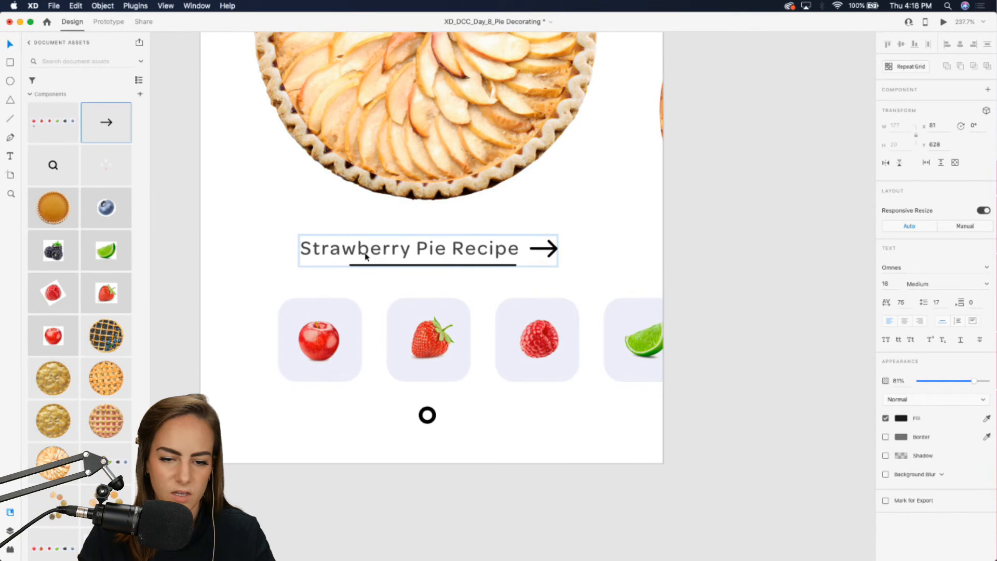
Step: Lengthen the underline to span the Strawberry Pie Recipe label and move the whole label group to X 98
{"action": "left_click", "coordinate": [350, 265]}
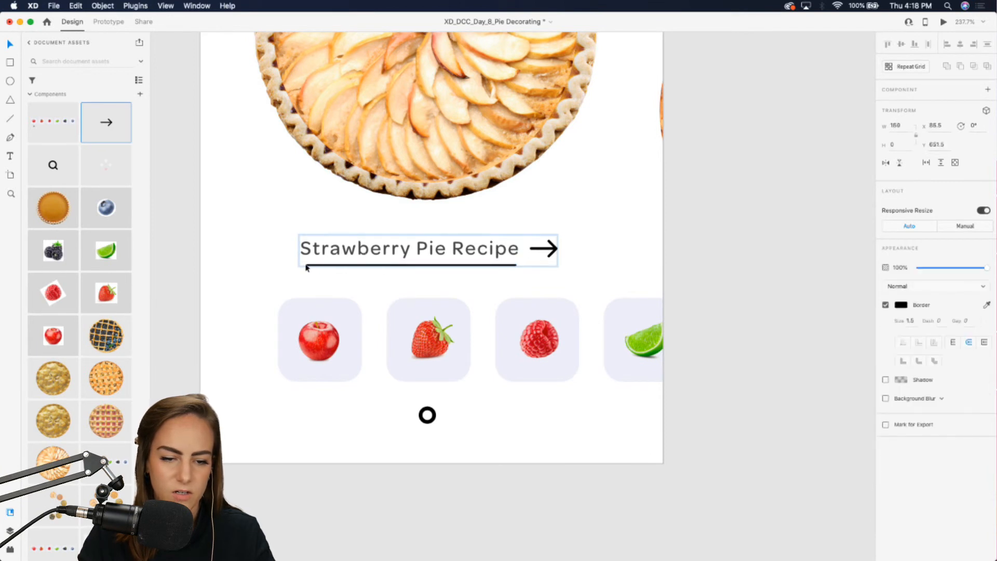
{"action": "left_click", "coordinate": [415, 251]}
{"action": "left_click", "coordinate": [596, 260]}
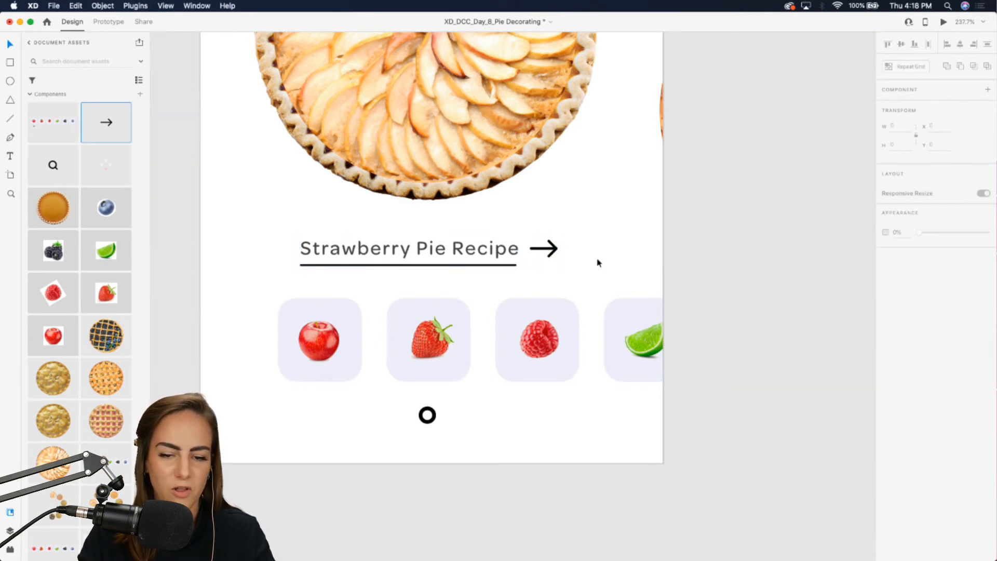
{"action": "left_click", "coordinate": [477, 259]}
{"action": "mouse_move", "coordinate": [477, 258]}
{"action": "left_mouse_down"}
{"action": "mouse_move", "coordinate": [509, 258]}
{"action": "mouse_move", "coordinate": [494, 254]}
{"action": "left_mouse_up"}
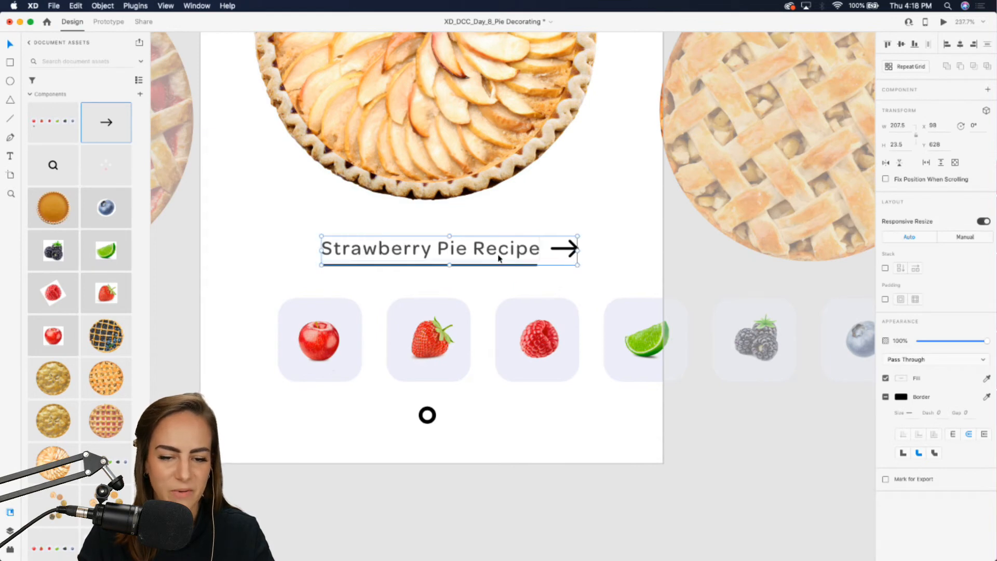
{"action": "scroll", "coordinate": [494, 254], "scroll_direction": "down", "scroll_amount": 5}
{"action": "left_click", "coordinate": [747, 124]}
Step: Duplicate the strawberry artboard to create a third pie screen beside it
{"action": "scroll", "coordinate": [676, 103], "scroll_direction": "up", "scroll_amount": 3}
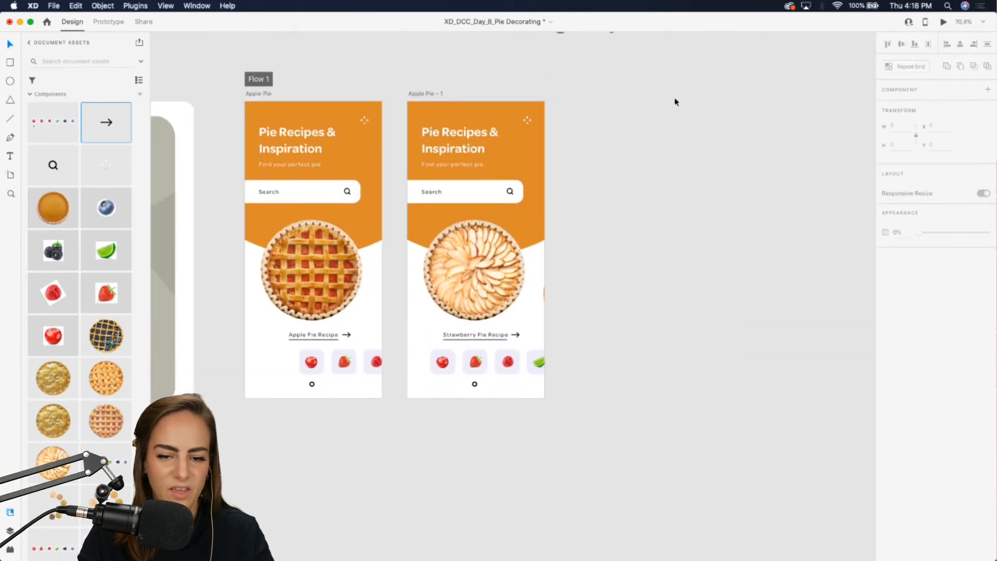
{"action": "left_click", "coordinate": [432, 94]}
{"action": "key", "text": "super+d"}
{"action": "left_click", "coordinate": [679, 94]}
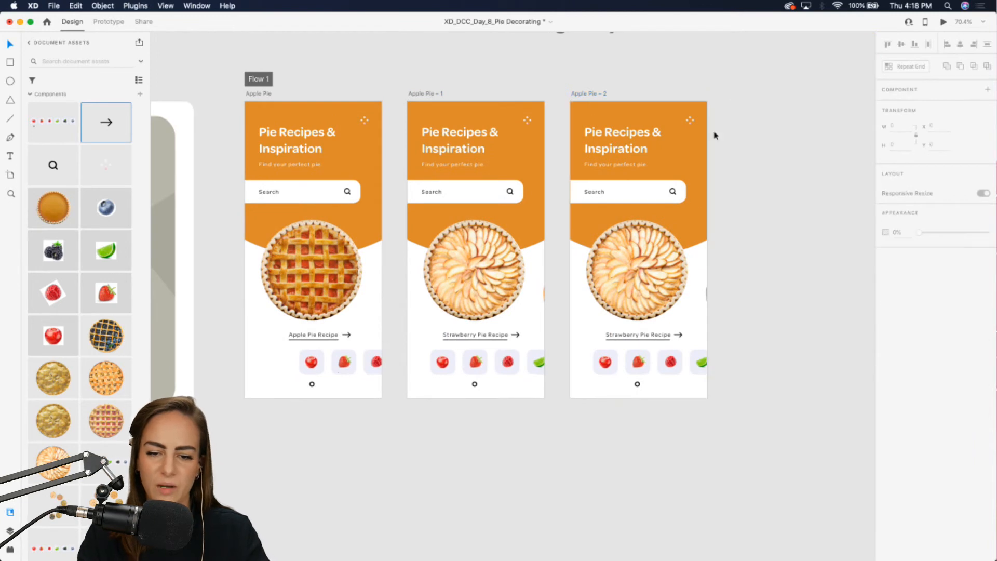
{"action": "scroll", "coordinate": [688, 247], "scroll_direction": "up", "scroll_amount": 3}
{"action": "scroll", "coordinate": [617, 391], "scroll_direction": "down", "scroll_amount": 4}
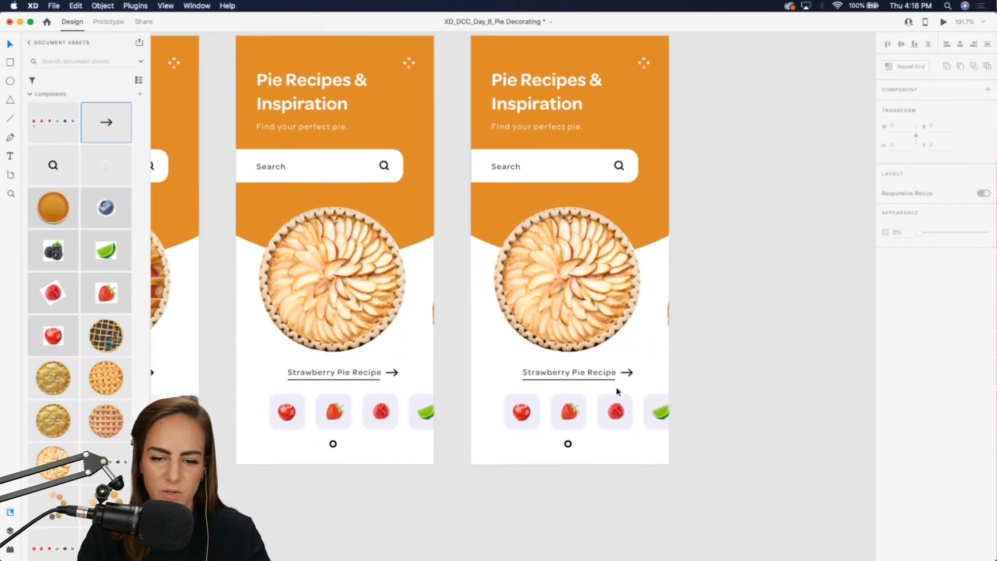
Step: Rotate the pie ring on the third artboard to -51° so the next pie sits in the centre
{"action": "left_click", "coordinate": [563, 270]}
{"action": "scroll", "coordinate": [564, 270], "scroll_direction": "down", "scroll_amount": 4}
{"action": "scroll", "coordinate": [563, 270], "scroll_direction": "right", "scroll_amount": 1}
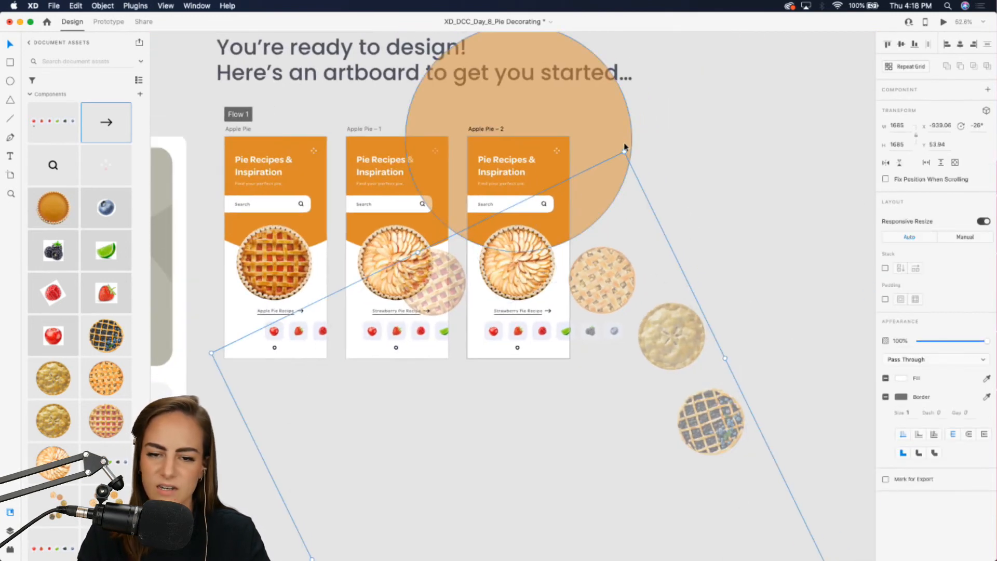
{"action": "left_click_drag", "start_coordinate": [625, 148], "coordinate": [487, 151]}
{"action": "scroll", "coordinate": [661, 182], "scroll_direction": "up", "scroll_amount": 4}
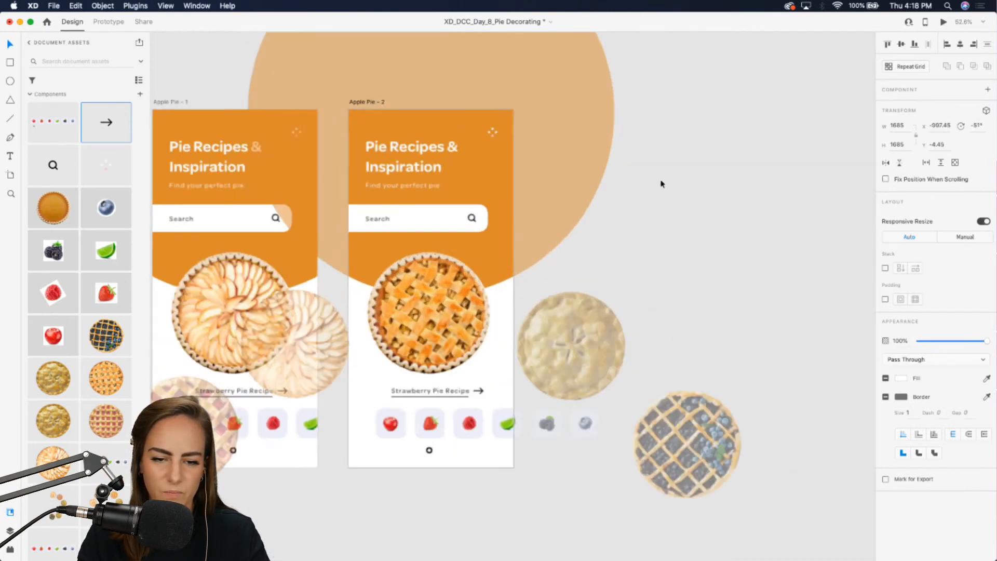
{"action": "scroll", "coordinate": [347, 184], "scroll_direction": "left", "scroll_amount": 3}
{"action": "scroll", "coordinate": [347, 184], "scroll_direction": "up", "scroll_amount": 1}
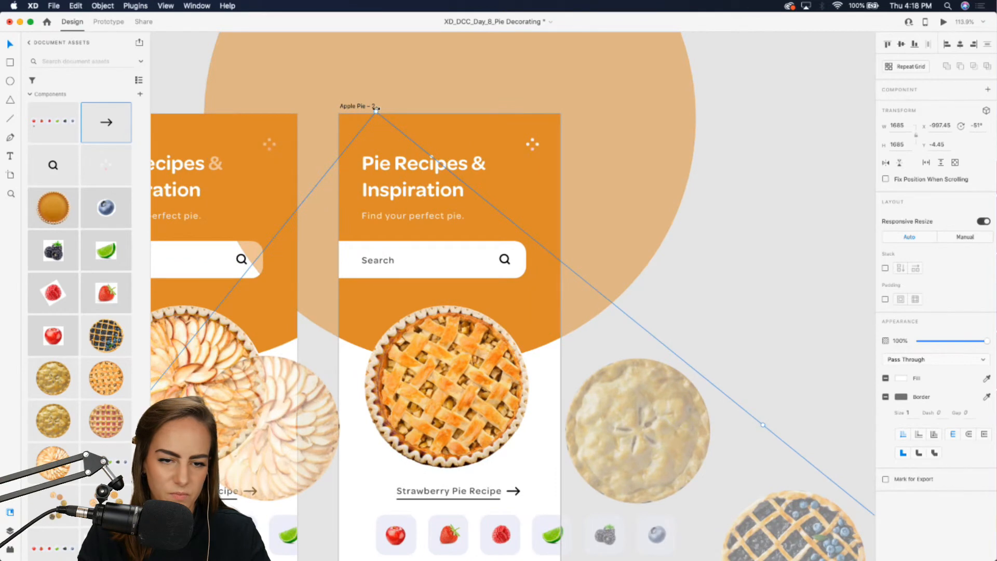
Step: Switch the fruit selector on the third artboard to its raspberry state
{"action": "scroll", "coordinate": [553, 301], "scroll_direction": "down", "scroll_amount": 5}
{"action": "scroll", "coordinate": [553, 301], "scroll_direction": "left", "scroll_amount": 1}
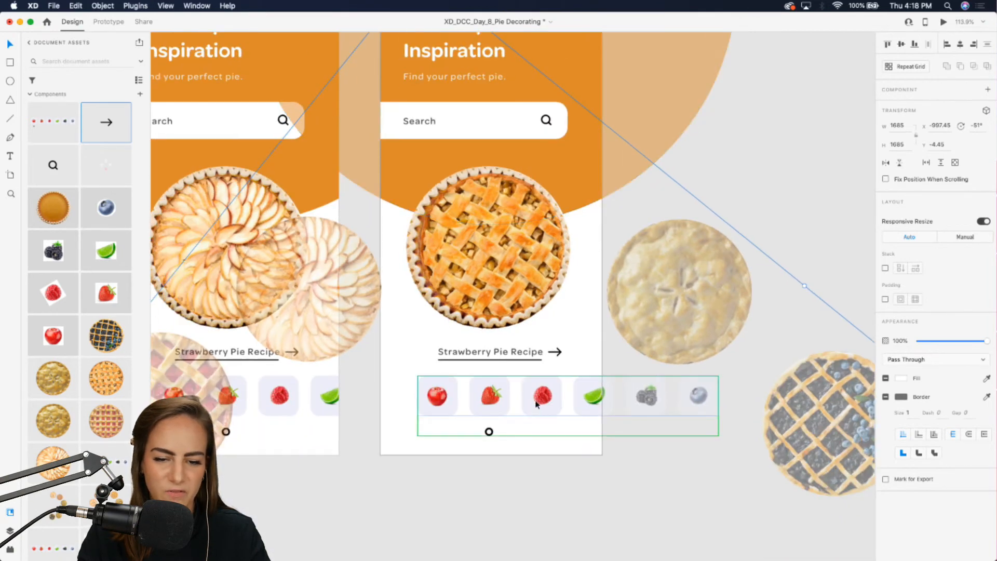
{"action": "left_click", "coordinate": [537, 404]}
{"action": "left_click", "coordinate": [913, 143]}
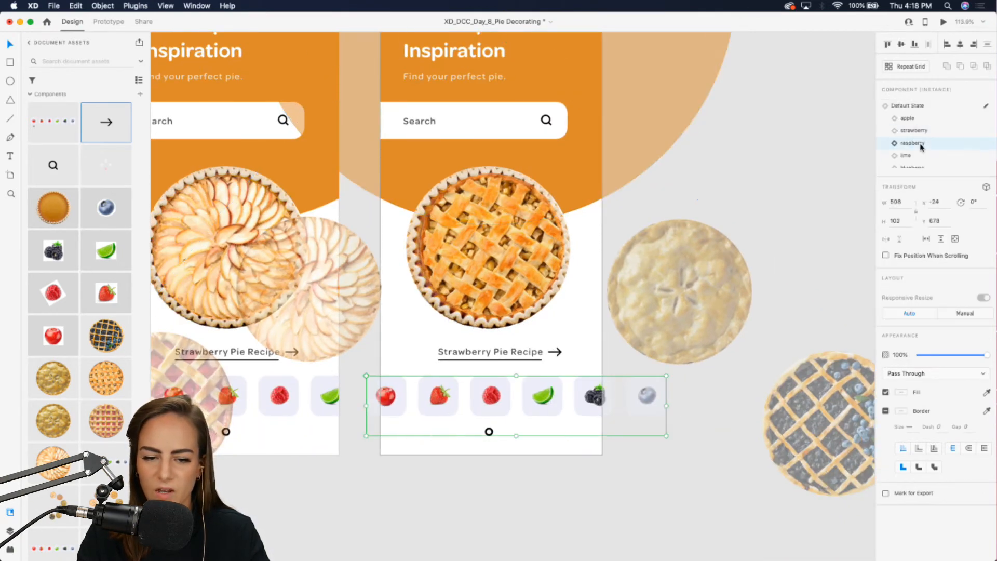
Step: Change the third artboard's recipe label to "Raspberry Pie Recipe"
{"action": "scroll", "coordinate": [453, 370], "scroll_direction": "up", "scroll_amount": 5}
{"action": "left_click", "coordinate": [517, 372]}
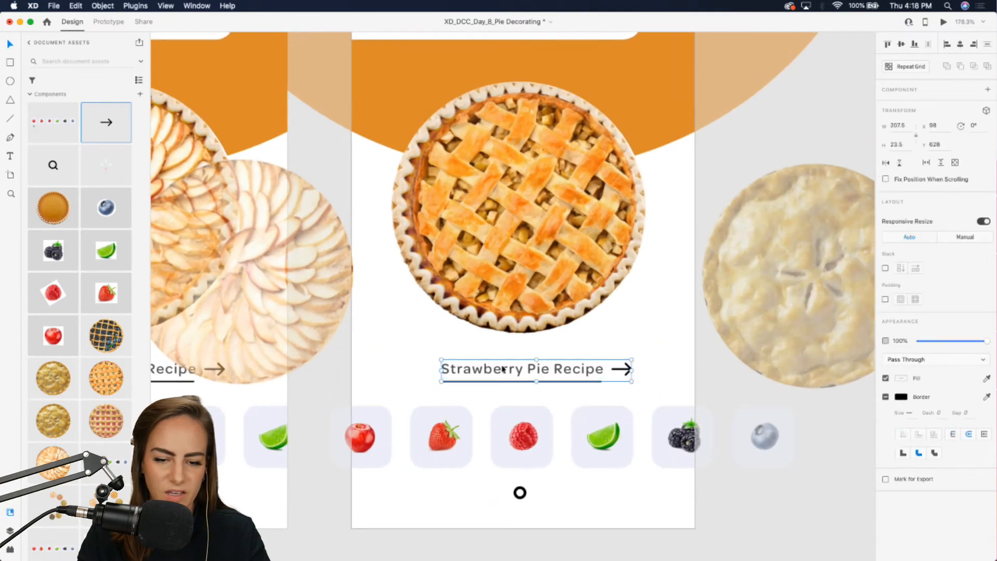
{"action": "double_click", "coordinate": [517, 372]}
{"action": "double_click", "coordinate": [515, 367]}
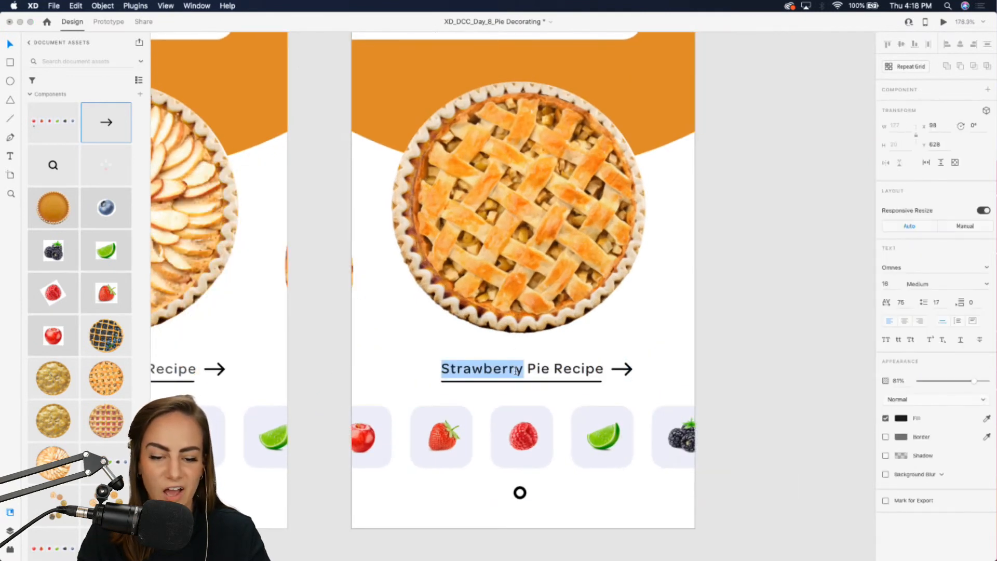
{"action": "type", "text": "Raspberry"}
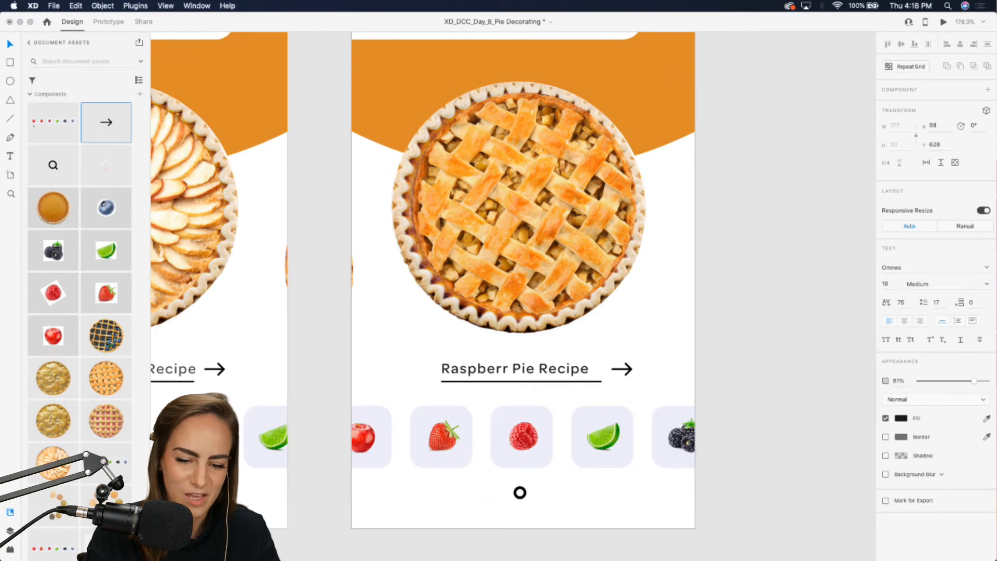
{"action": "key", "text": "Escape"}
Step: Shorten the underline beneath the Raspberry Pie Recipe label to a width of 170
{"action": "left_click", "coordinate": [600, 382]}
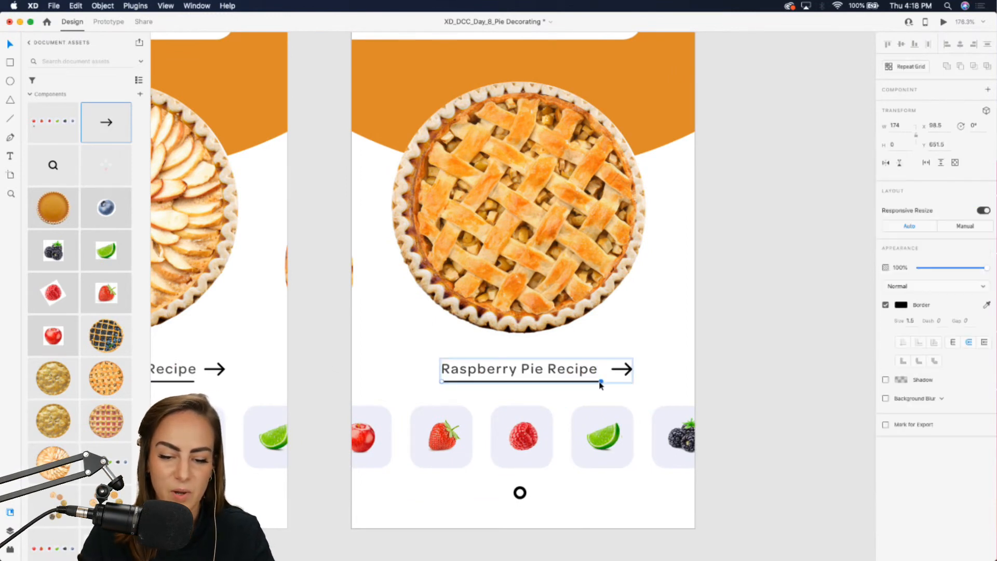
{"action": "scroll", "coordinate": [598, 385], "scroll_direction": "down", "scroll_amount": 10}
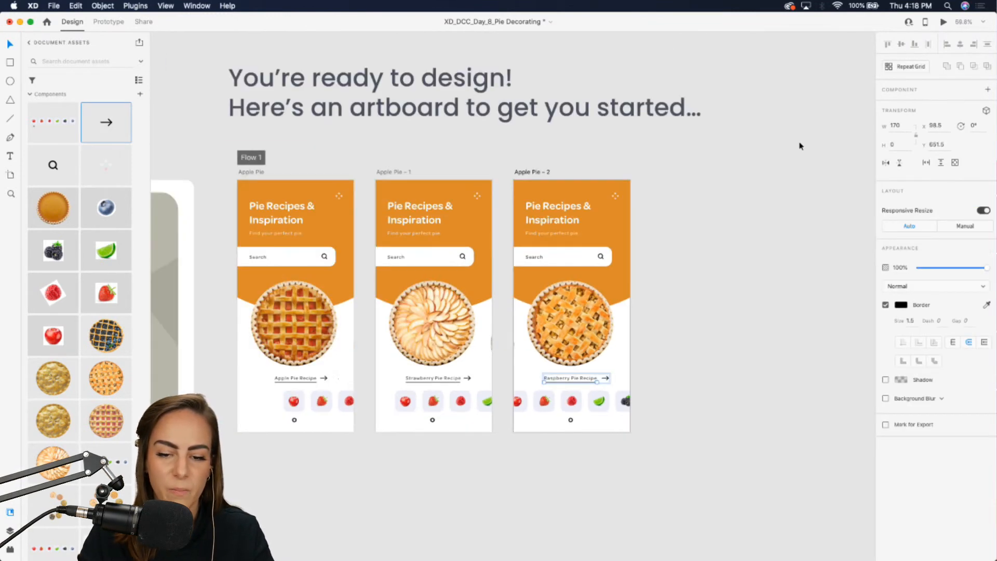
{"action": "left_click", "coordinate": [802, 145]}
{"action": "left_click", "coordinate": [304, 323]}
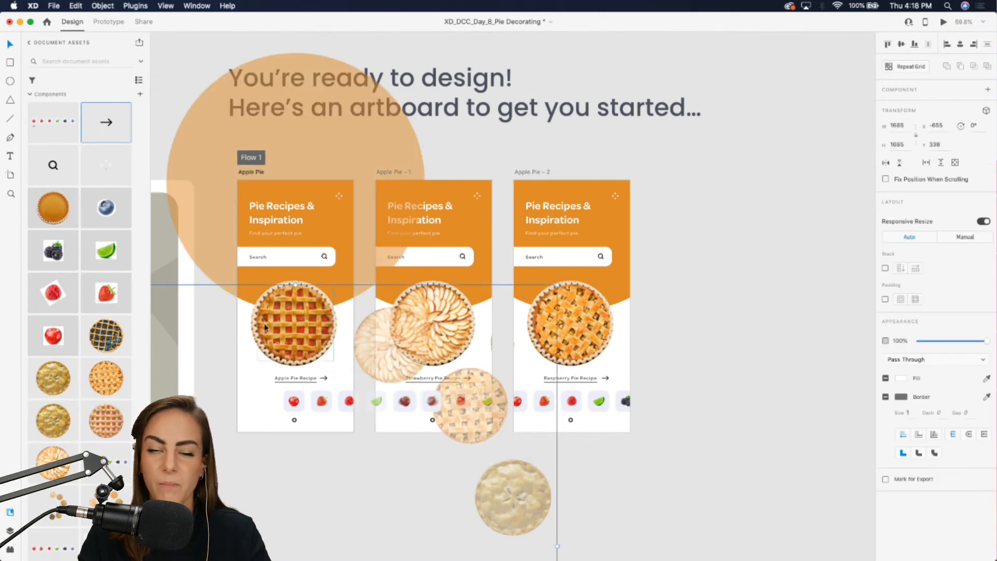
{"action": "scroll", "coordinate": [270, 287], "scroll_direction": "down", "scroll_amount": 5}
{"action": "scroll", "coordinate": [271, 287], "scroll_direction": "left", "scroll_amount": 8}
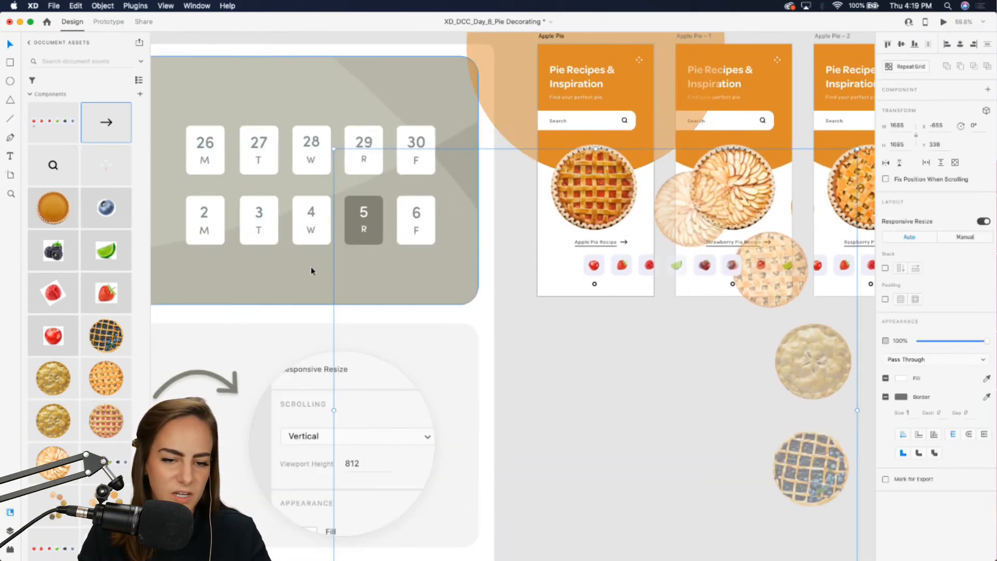
{"action": "scroll", "coordinate": [601, 162], "scroll_direction": "right", "scroll_amount": 5}
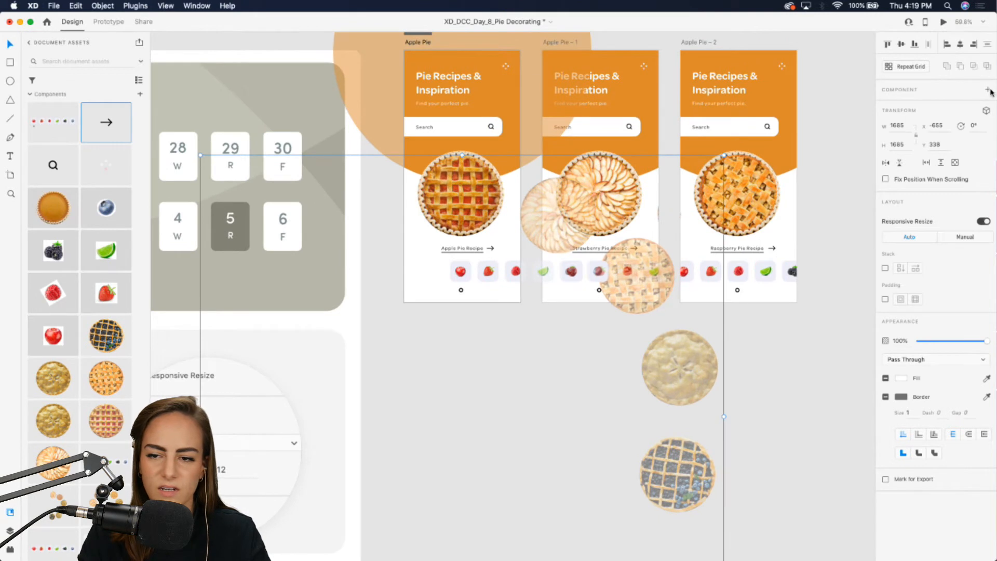
{"action": "key", "text": "Delete"}
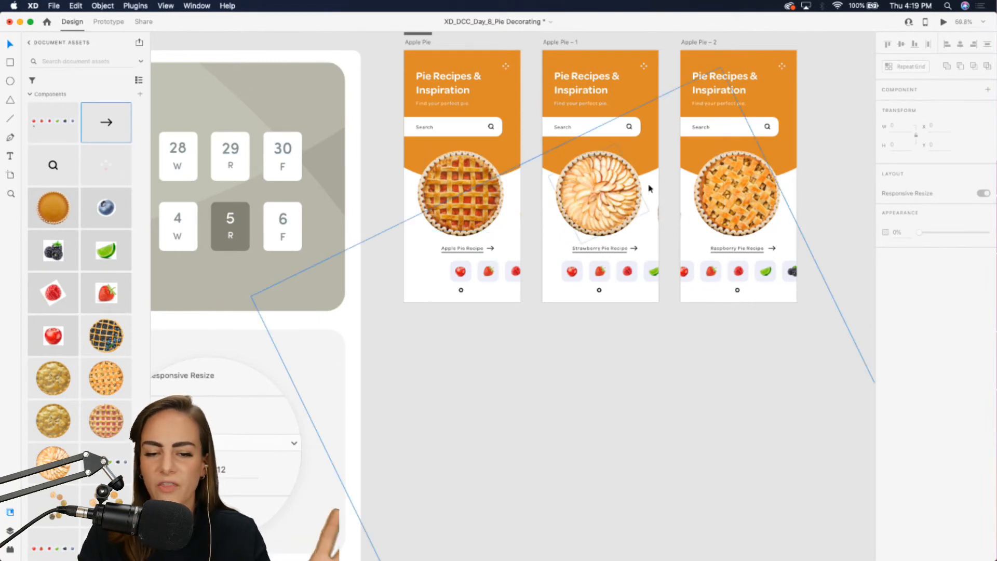
Step: Duplicate the raspberry artboard to create a fourth pie screen beside it
{"action": "scroll", "coordinate": [703, 203], "scroll_direction": "up", "scroll_amount": 5}
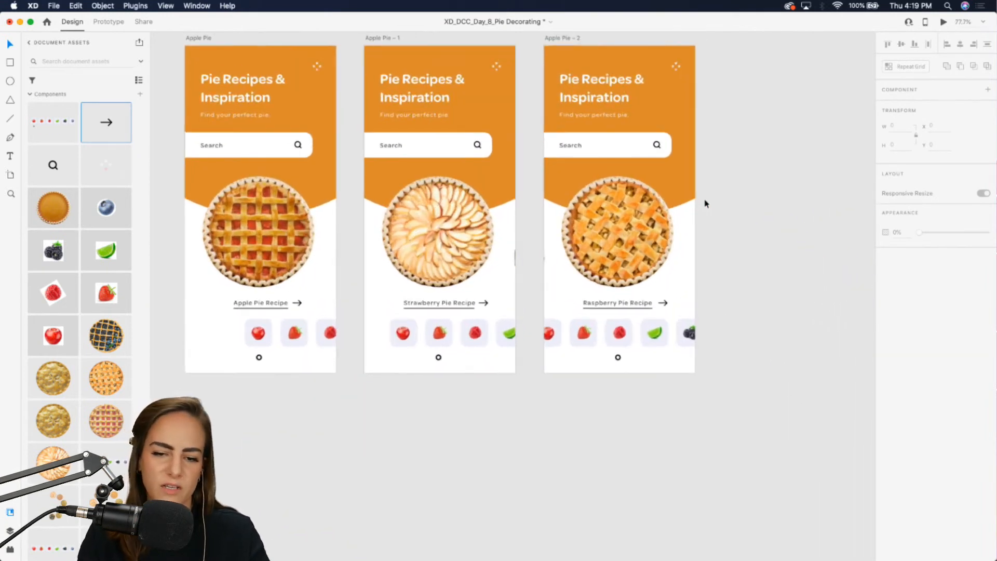
{"action": "scroll", "coordinate": [681, 63], "scroll_direction": "right", "scroll_amount": 5}
{"action": "scroll", "coordinate": [681, 63], "scroll_direction": "up", "scroll_amount": 2}
{"action": "left_click", "coordinate": [424, 77]}
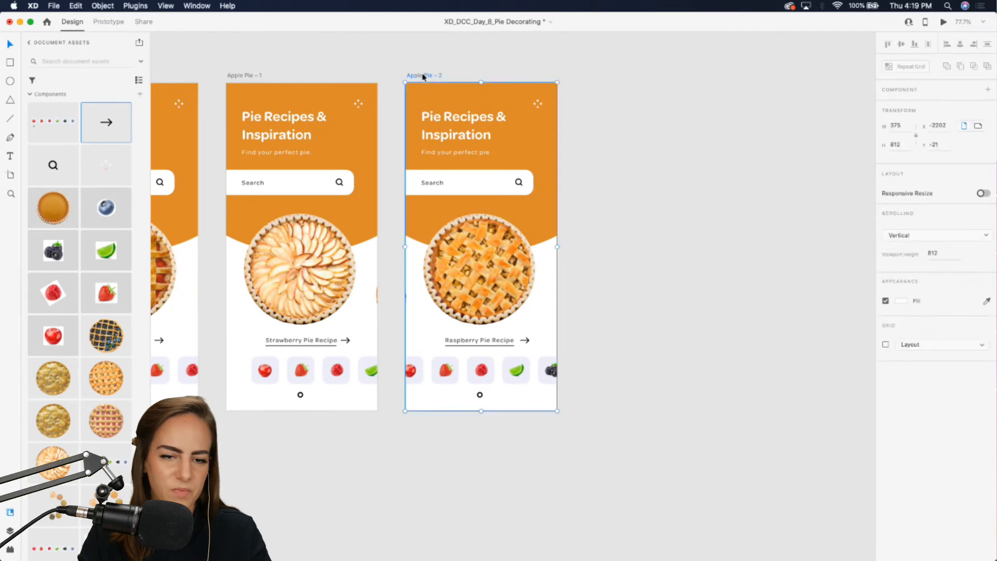
{"action": "key", "text": "super+d"}
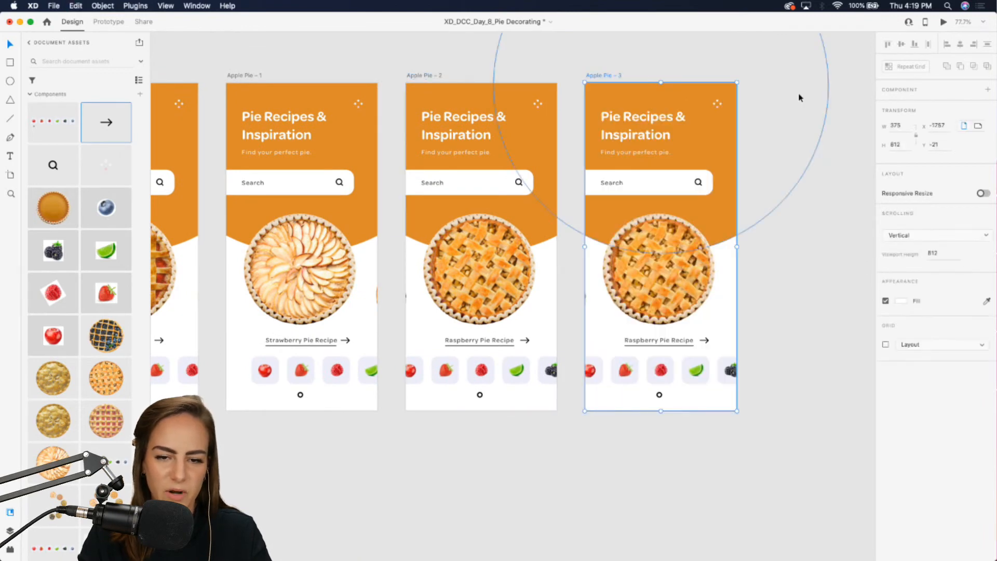
{"action": "left_click", "coordinate": [789, 150]}
Step: Rotate the pie ring on the fourth artboard to -77° so the closed-crust pie is centred
{"action": "scroll", "coordinate": [779, 156], "scroll_direction": "up", "scroll_amount": 5}
{"action": "left_click", "coordinate": [603, 260]}
{"action": "scroll", "coordinate": [603, 259], "scroll_direction": "down", "scroll_amount": 7}
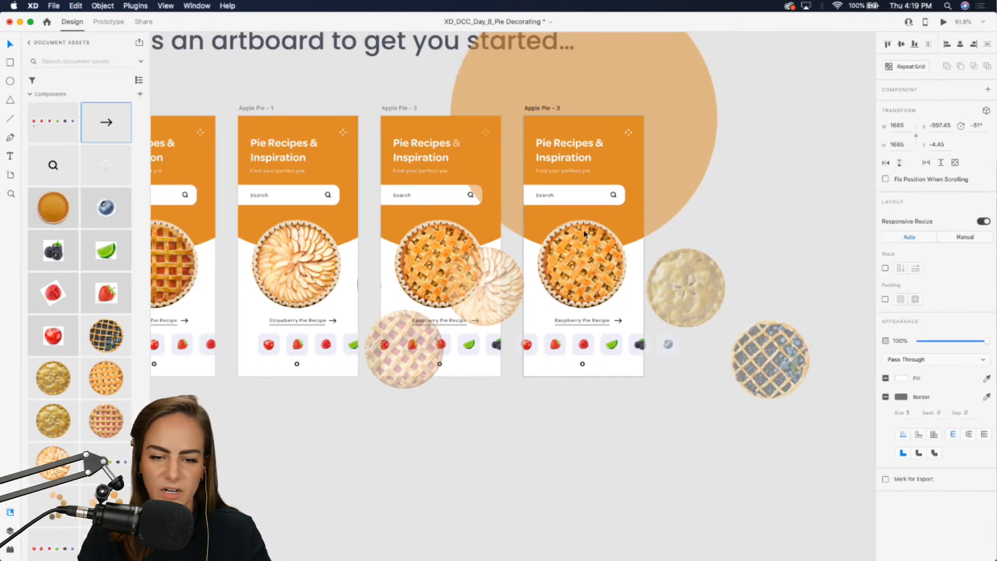
{"action": "left_click_drag", "start_coordinate": [549, 114], "coordinate": [371, 151]}
{"action": "scroll", "coordinate": [612, 318], "scroll_direction": "up", "scroll_amount": 5}
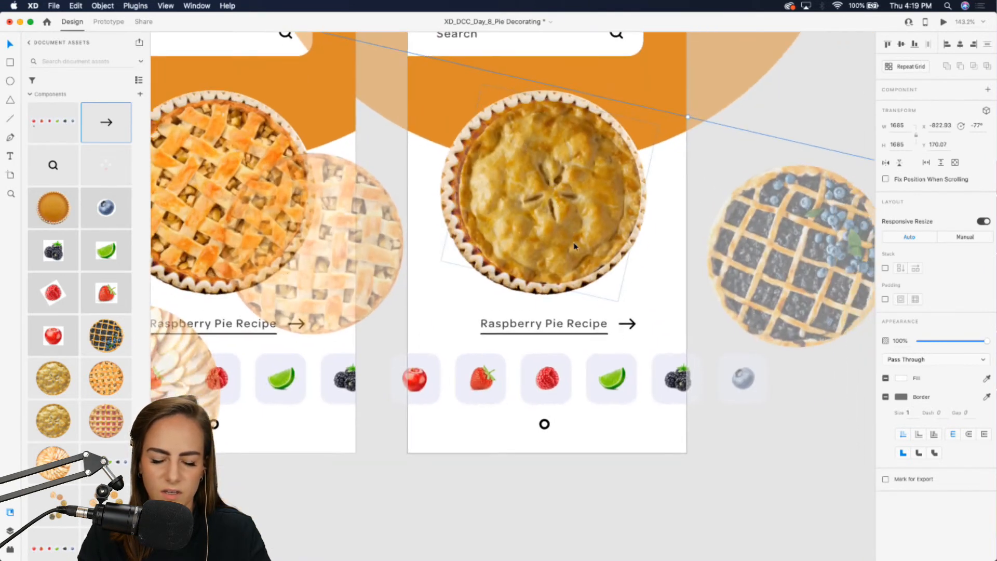
Step: Switch the fruit selector on the fourth artboard to its lime state
{"action": "left_click", "coordinate": [618, 389]}
{"action": "left_click", "coordinate": [910, 159]}
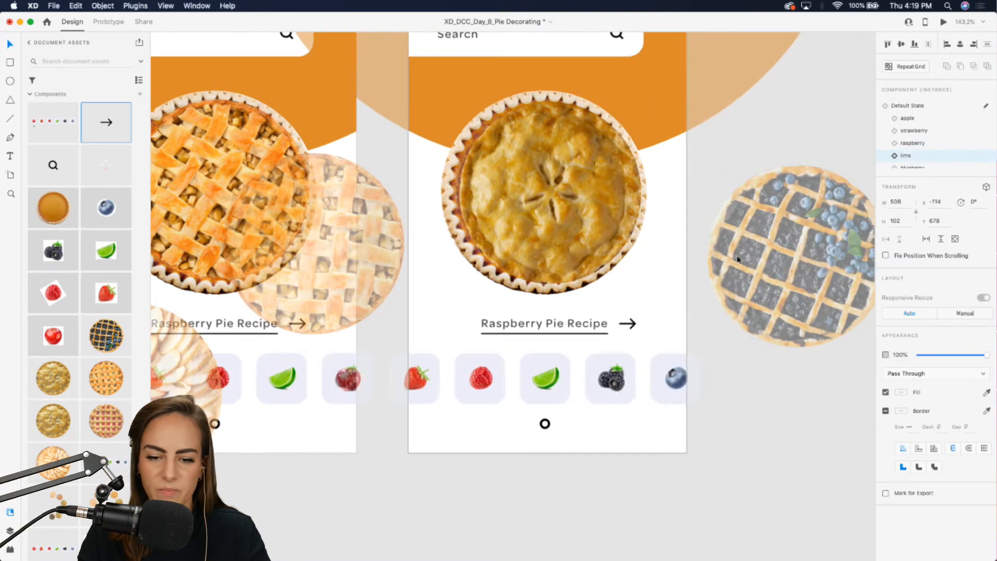
{"action": "scroll", "coordinate": [741, 254], "scroll_direction": "down", "scroll_amount": 5}
{"action": "scroll", "coordinate": [741, 255], "scroll_direction": "up", "scroll_amount": 3}
{"action": "scroll", "coordinate": [741, 255], "scroll_direction": "right", "scroll_amount": 2}
{"action": "left_click", "coordinate": [765, 212]}
Step: Change the fourth artboard's recipe label to "Key Lime Pie Recipe"
{"action": "scroll", "coordinate": [547, 441], "scroll_direction": "up", "scroll_amount": 5}
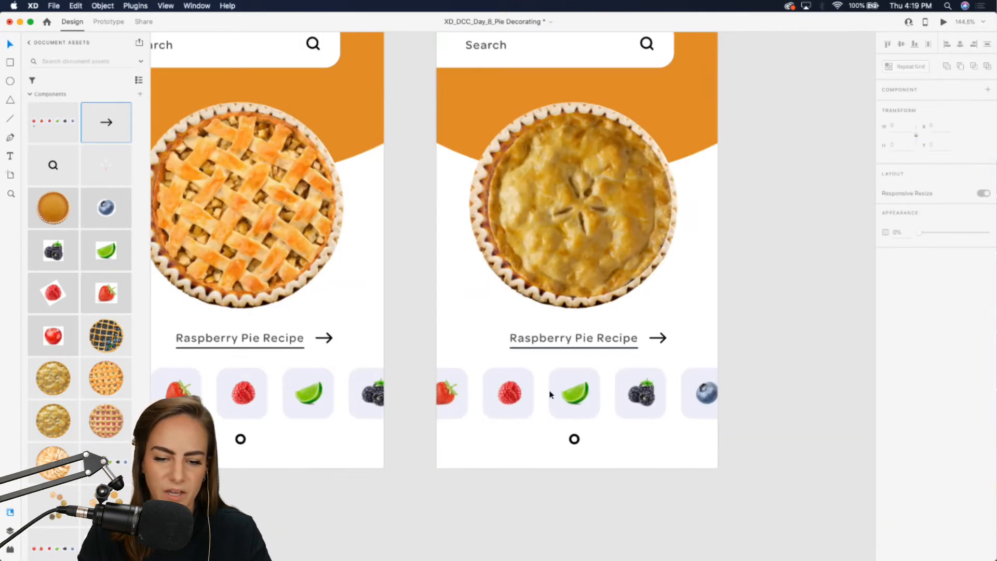
{"action": "left_click", "coordinate": [543, 340]}
{"action": "double_click", "coordinate": [546, 341]}
{"action": "left_click", "coordinate": [545, 342]}
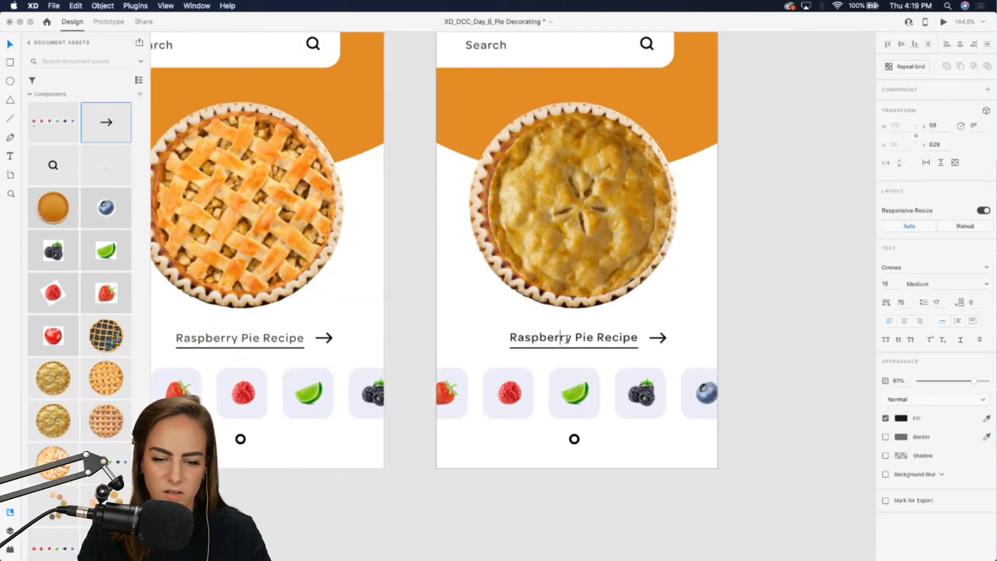
{"action": "double_click", "coordinate": [550, 338]}
{"action": "type", "text": "Key Lime"}
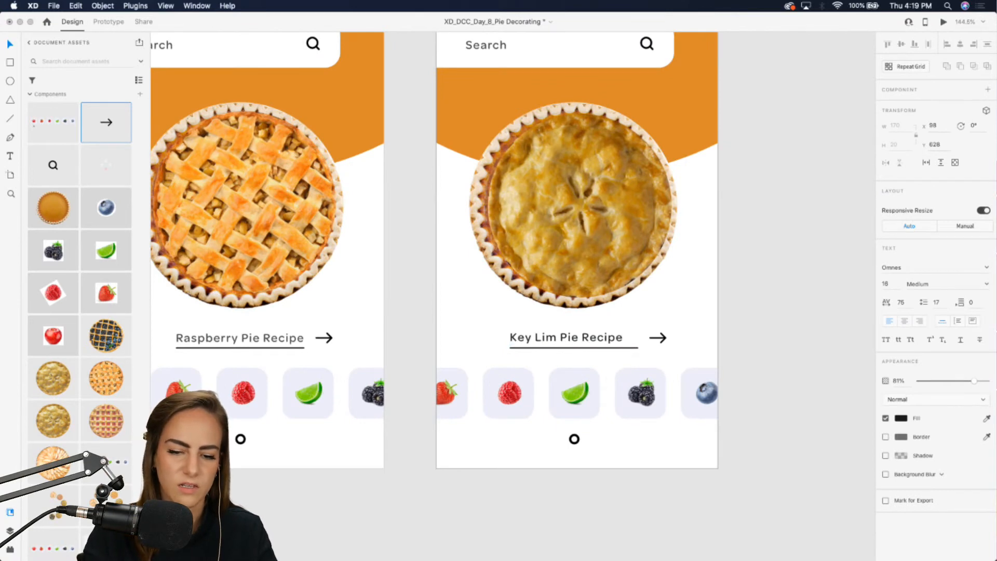
{"action": "key", "text": "Escape"}
Step: Shorten the underline beneath the Key Lime Pie Recipe label to a width of 160
{"action": "left_click", "coordinate": [633, 348]}
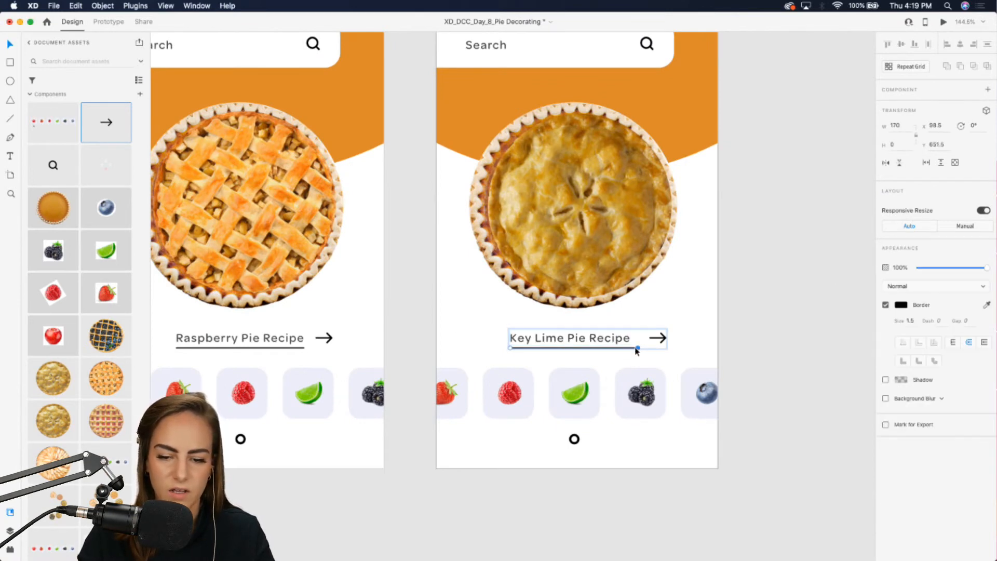
{"action": "scroll", "coordinate": [637, 346], "scroll_direction": "up", "scroll_amount": 5}
{"action": "left_click_drag", "start_coordinate": [630, 349], "coordinate": [619, 348]}
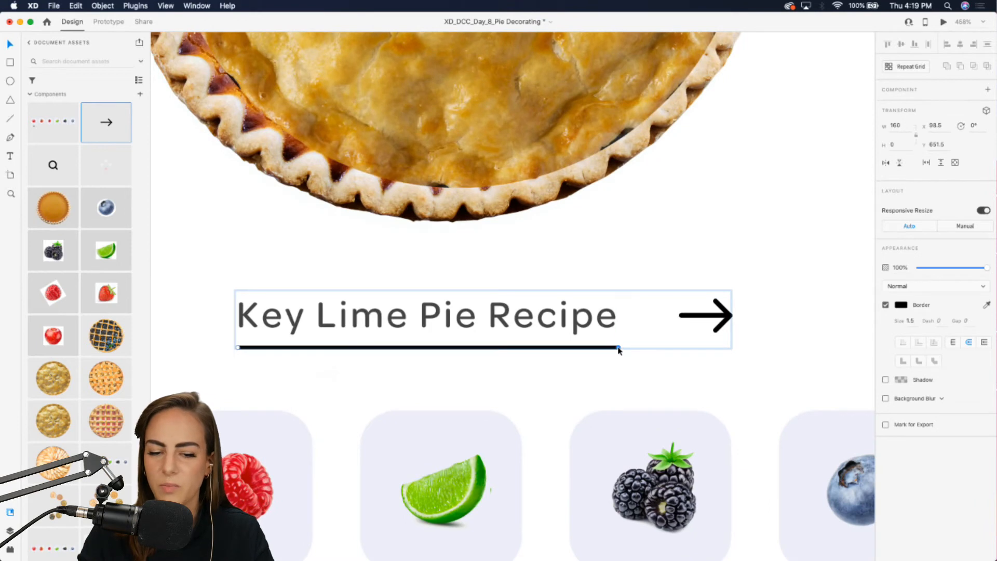
Step: Move the arrow closer to the Key Lime Pie Recipe text and nudge the whole label group slightly right
{"action": "left_click_drag", "start_coordinate": [725, 315], "coordinate": [682, 316]}
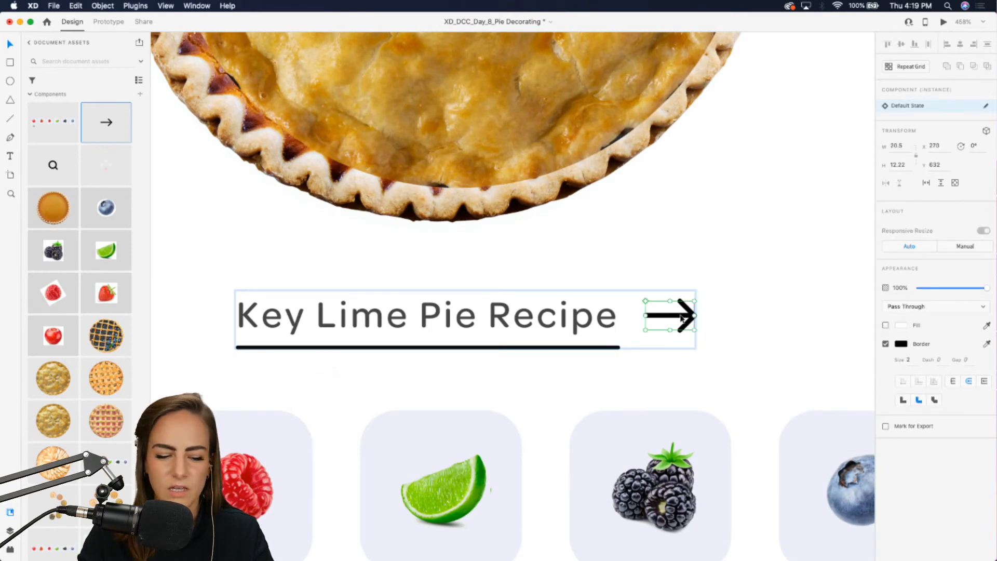
{"action": "scroll", "coordinate": [683, 316], "scroll_direction": "down", "scroll_amount": 5}
{"action": "key", "text": "Escape"}
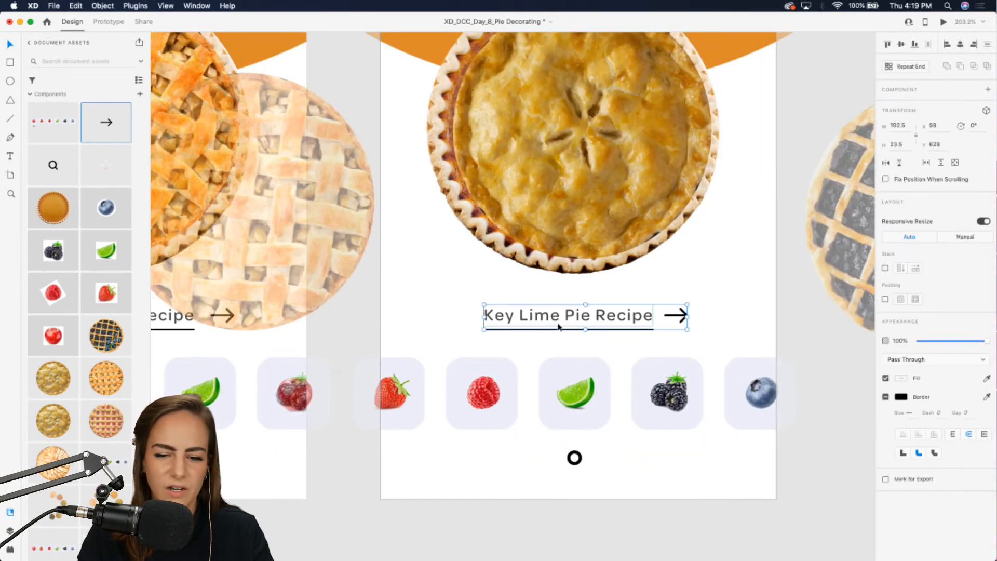
{"action": "left_click_drag", "start_coordinate": [559, 327], "coordinate": [561, 327]}
{"action": "scroll", "coordinate": [561, 328], "scroll_direction": "down", "scroll_amount": 8}
{"action": "scroll", "coordinate": [561, 329], "scroll_direction": "right", "scroll_amount": 4}
{"action": "left_click", "coordinate": [668, 204]}
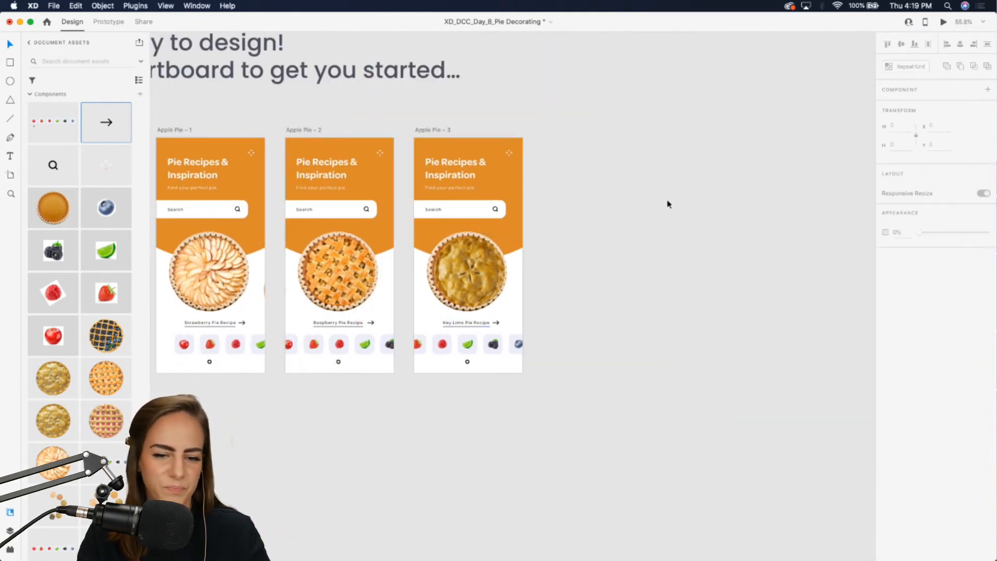
Step: Duplicate the key lime artboard to create a fifth pie screen beside it
{"action": "left_click", "coordinate": [438, 129]}
{"action": "key", "text": "super+d"}
{"action": "scroll", "coordinate": [649, 279], "scroll_direction": "up", "scroll_amount": 5}
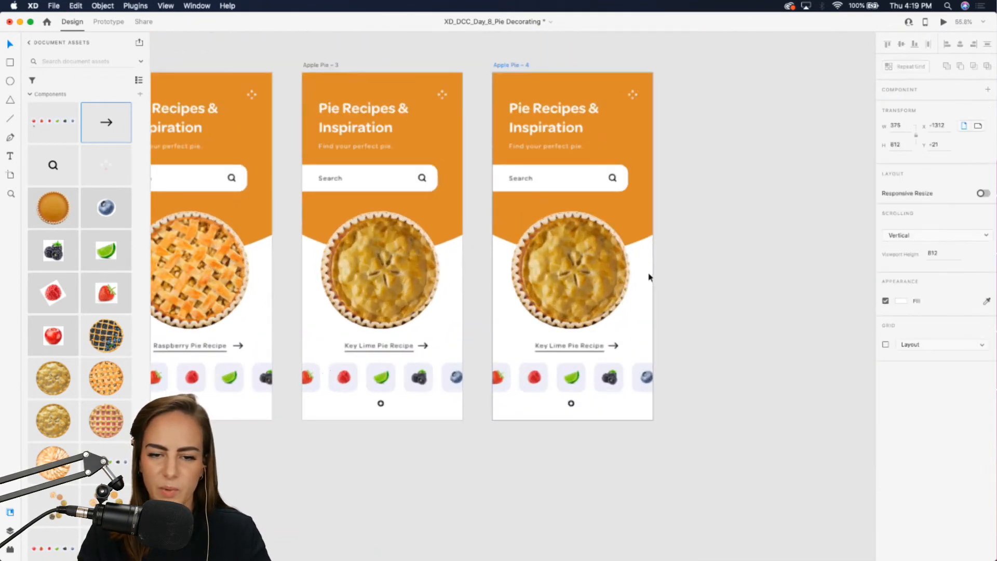
Step: Rotate the pie ring on the fifth artboard to -105° so the blueberry lattice pie is centred
{"action": "scroll", "coordinate": [643, 321], "scroll_direction": "up", "scroll_amount": 3}
{"action": "left_click", "coordinate": [546, 281]}
{"action": "scroll", "coordinate": [539, 262], "scroll_direction": "down", "scroll_amount": 6}
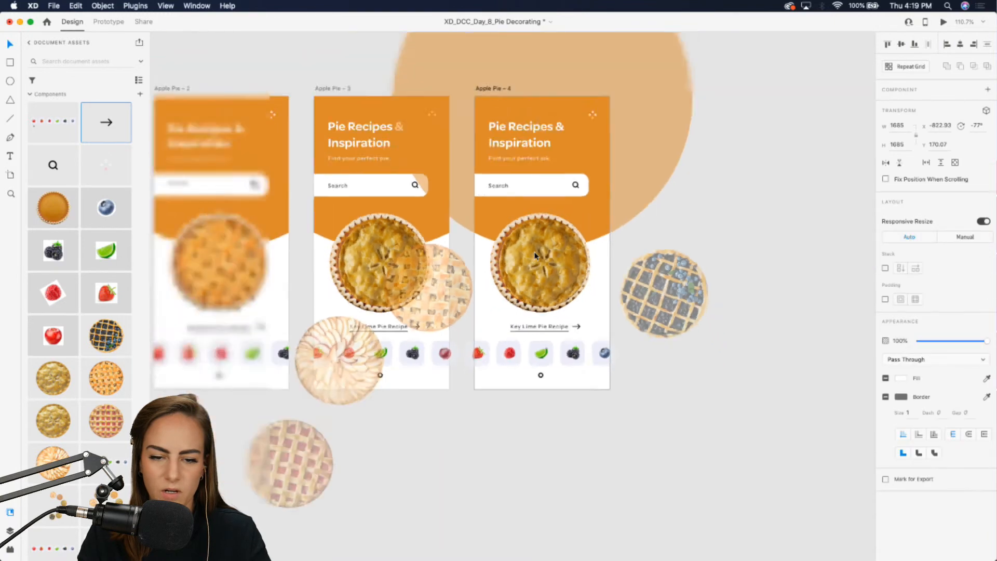
{"action": "left_click_drag", "start_coordinate": [398, 175], "coordinate": [252, 268]}
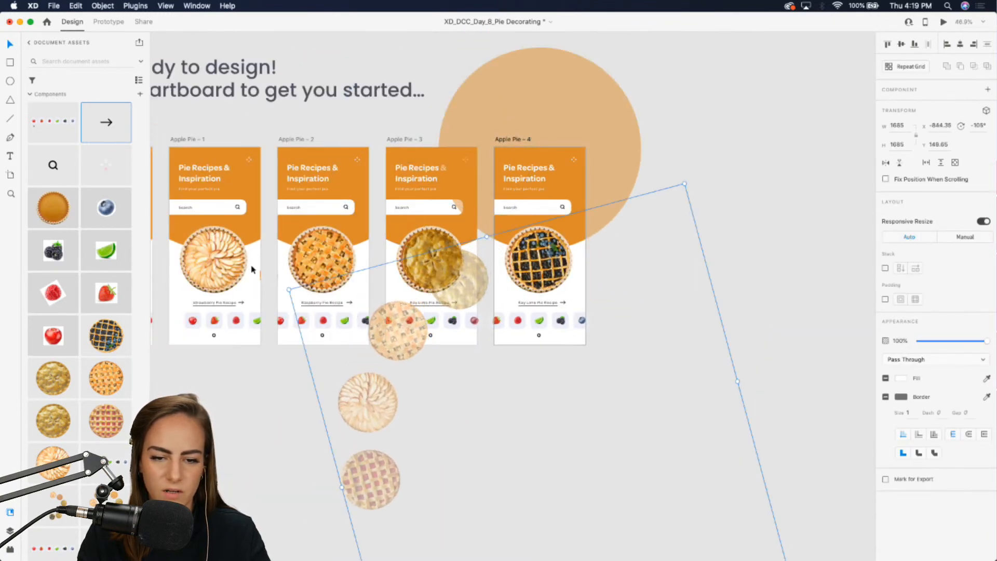
{"action": "scroll", "coordinate": [602, 339], "scroll_direction": "up", "scroll_amount": 5}
{"action": "scroll", "coordinate": [602, 339], "scroll_direction": "left", "scroll_amount": 1}
{"action": "scroll", "coordinate": [602, 340], "scroll_direction": "down", "scroll_amount": 3}
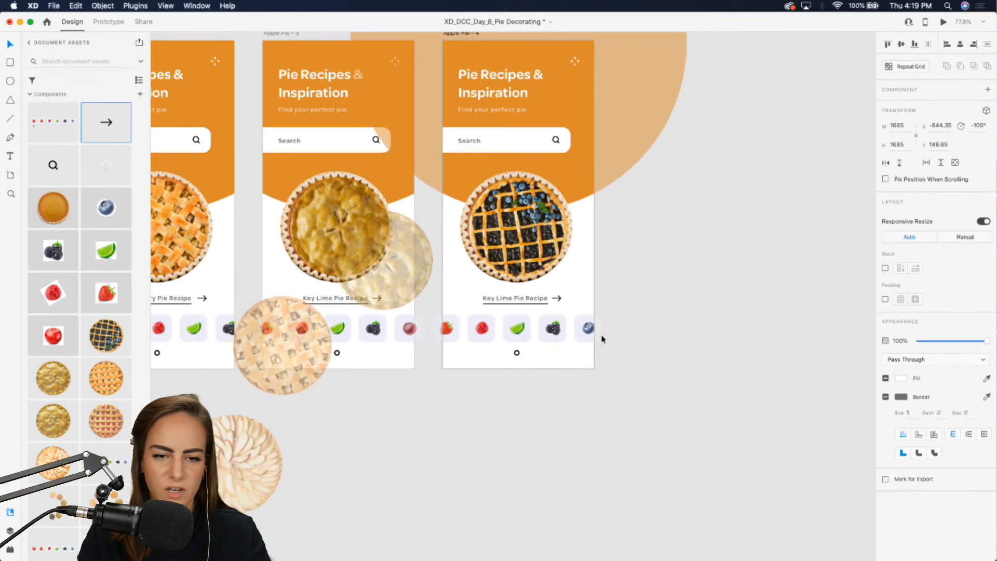
{"action": "scroll", "coordinate": [602, 339], "scroll_direction": "left", "scroll_amount": 2}
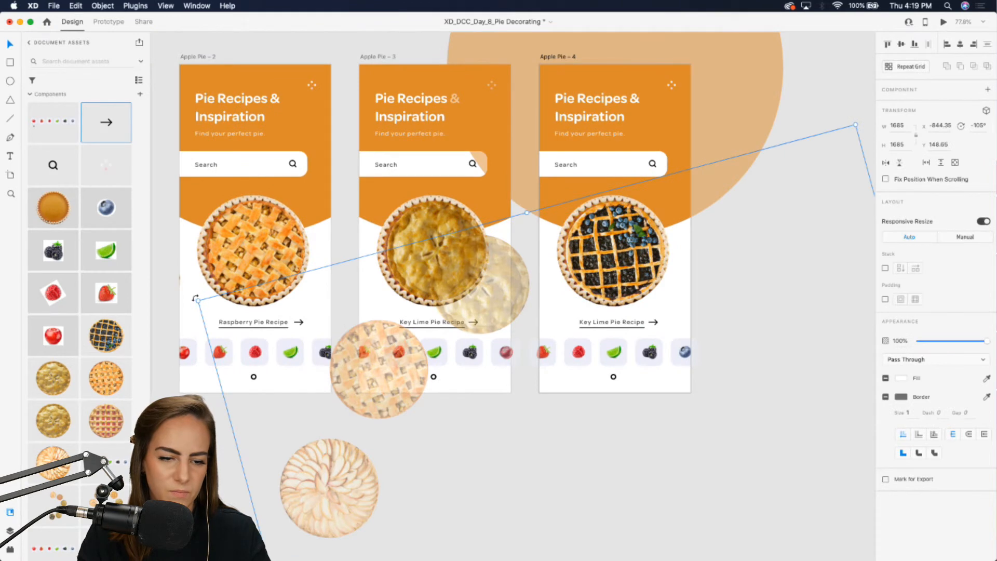
Step: Switch the fruit selector on the fifth artboard to its blueberry state
{"action": "scroll", "coordinate": [566, 346], "scroll_direction": "up", "scroll_amount": 3}
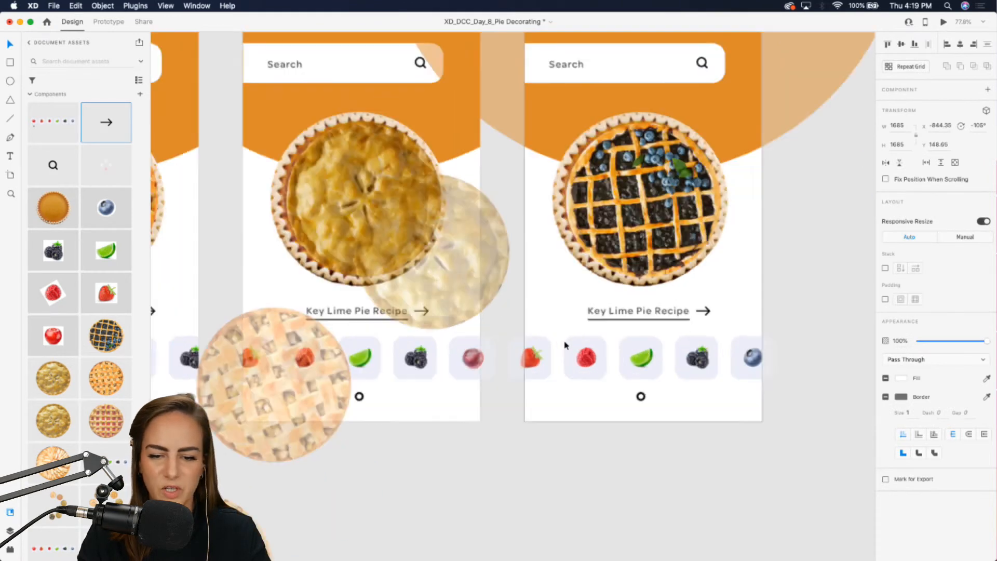
{"action": "left_click", "coordinate": [566, 345]}
{"action": "scroll", "coordinate": [566, 346], "scroll_direction": "up", "scroll_amount": 6}
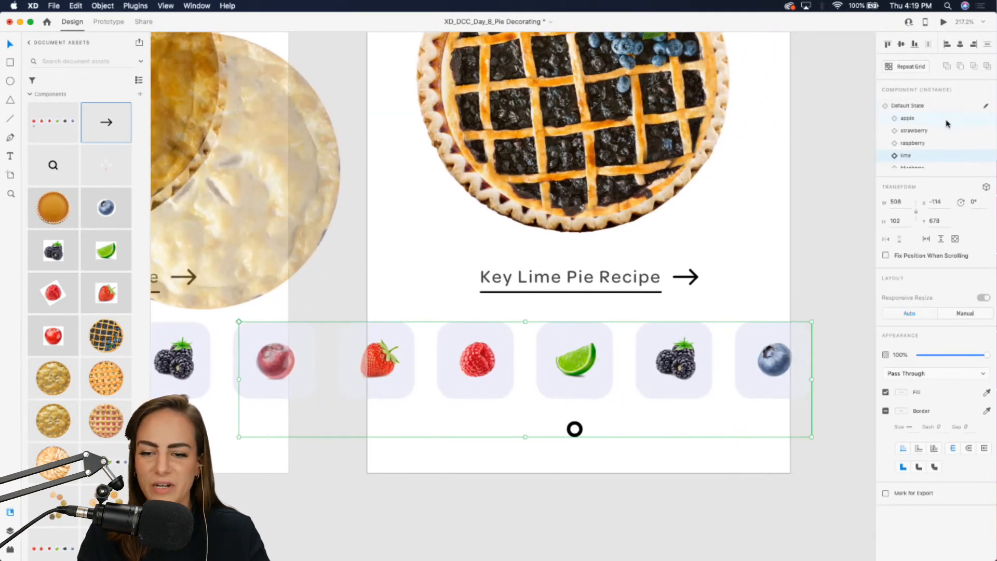
{"action": "scroll", "coordinate": [946, 124], "scroll_direction": "down", "scroll_amount": 1}
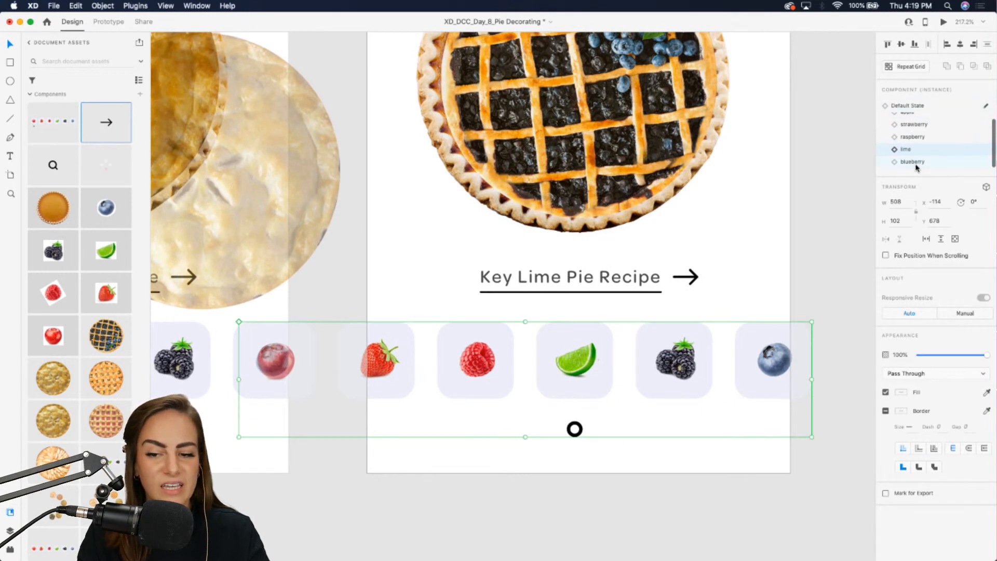
{"action": "left_click", "coordinate": [917, 166]}
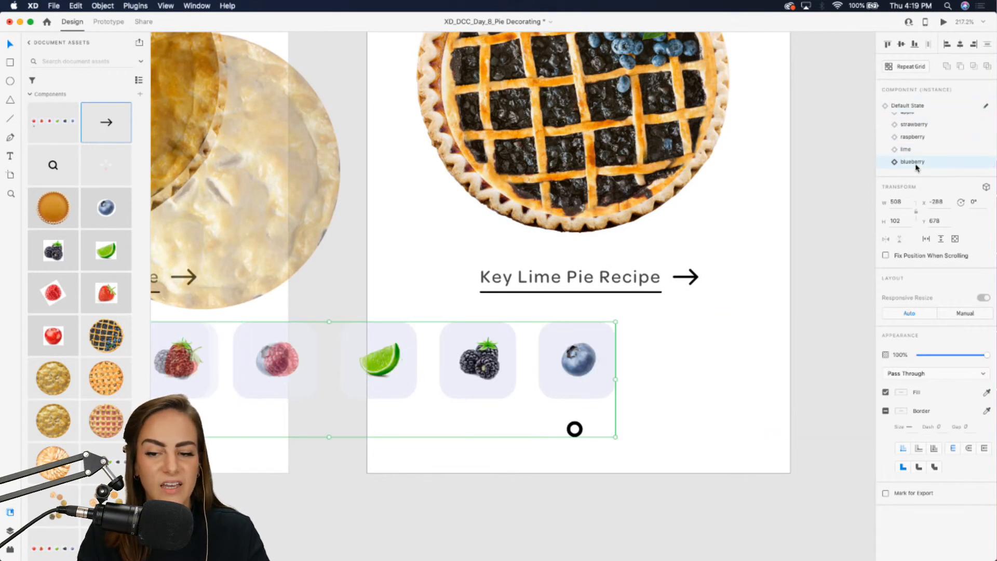
Step: Change the recipe label on the fifth artboard from Key Lime to "Blueberry Pie Recipe"
{"action": "left_click", "coordinate": [525, 276]}
{"action": "double_click", "coordinate": [548, 280]}
{"action": "left_click", "coordinate": [560, 278]}
{"action": "left_click_drag", "start_coordinate": [559, 278], "coordinate": [356, 279]}
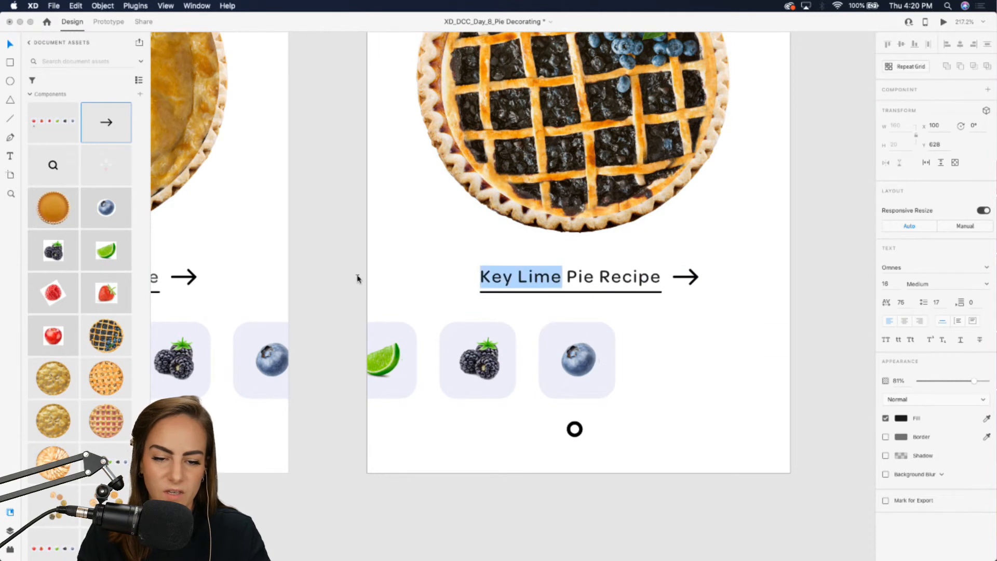
{"action": "type", "text": "Blueberry"}
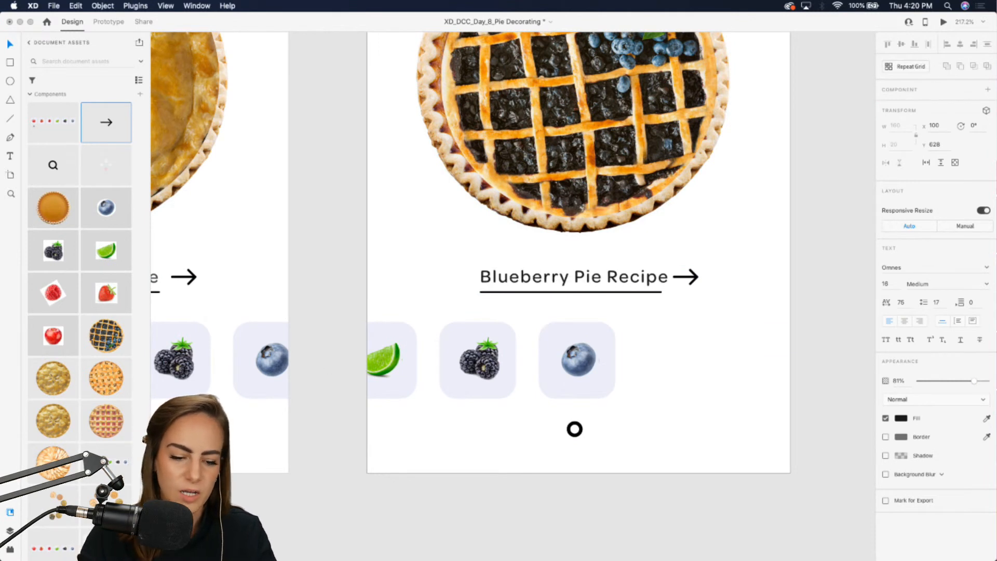
{"action": "key", "text": "Escape"}
Step: Shift the Blueberry Pie Recipe text slightly left away from its arrow and stretch the underline to match the text
{"action": "left_click_drag", "start_coordinate": [610, 277], "coordinate": [603, 277]}
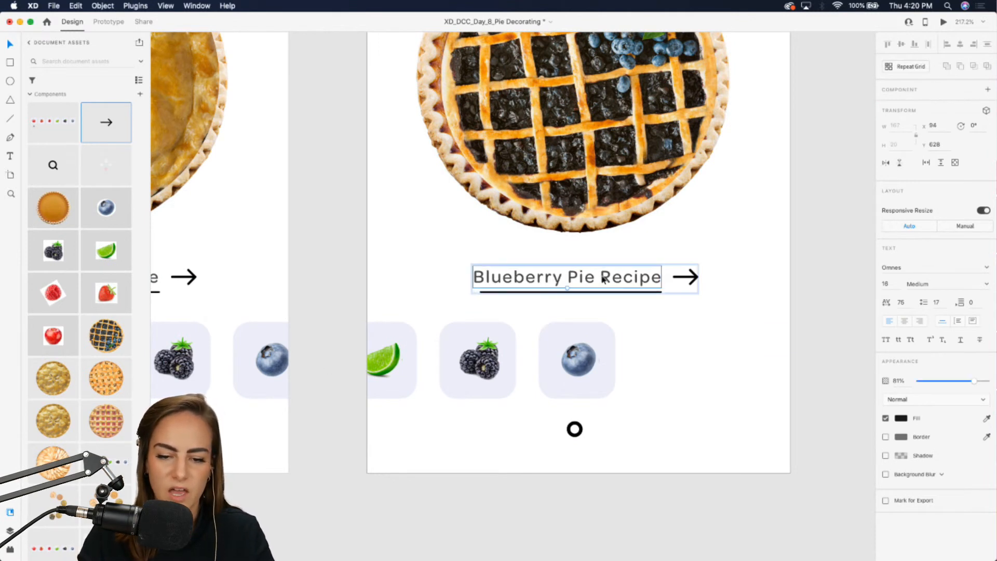
{"action": "left_click", "coordinate": [482, 293]}
{"action": "scroll", "coordinate": [474, 295], "scroll_direction": "down", "scroll_amount": 10}
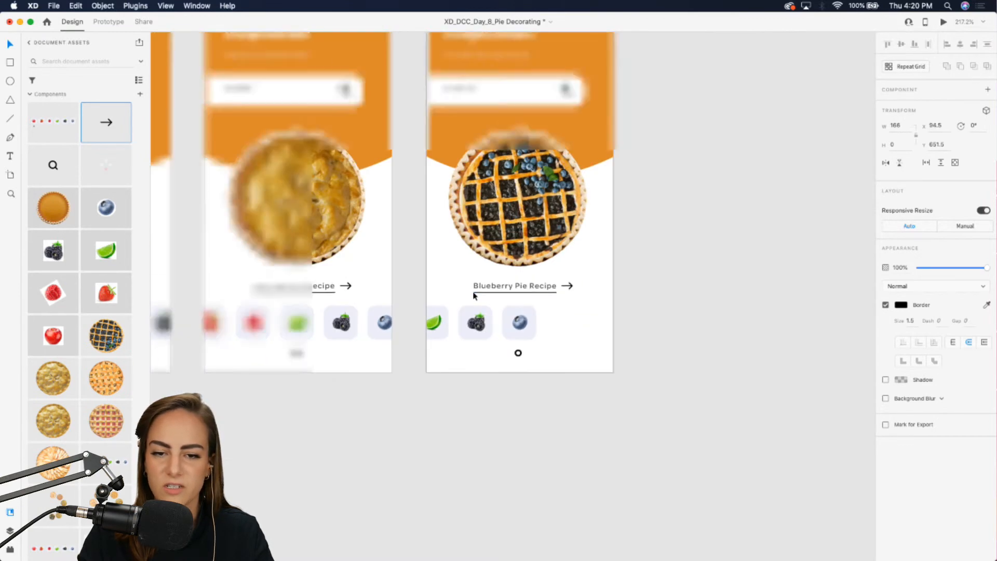
{"action": "left_click", "coordinate": [725, 130]}
Step: Enter prototyping mode and link the apple artboard's fruit selector to Apple Pie – 1 with a Drag trigger and Auto-Animate
{"action": "scroll", "coordinate": [725, 130], "scroll_direction": "down", "scroll_amount": 4}
{"action": "scroll", "coordinate": [725, 130], "scroll_direction": "left", "scroll_amount": 1}
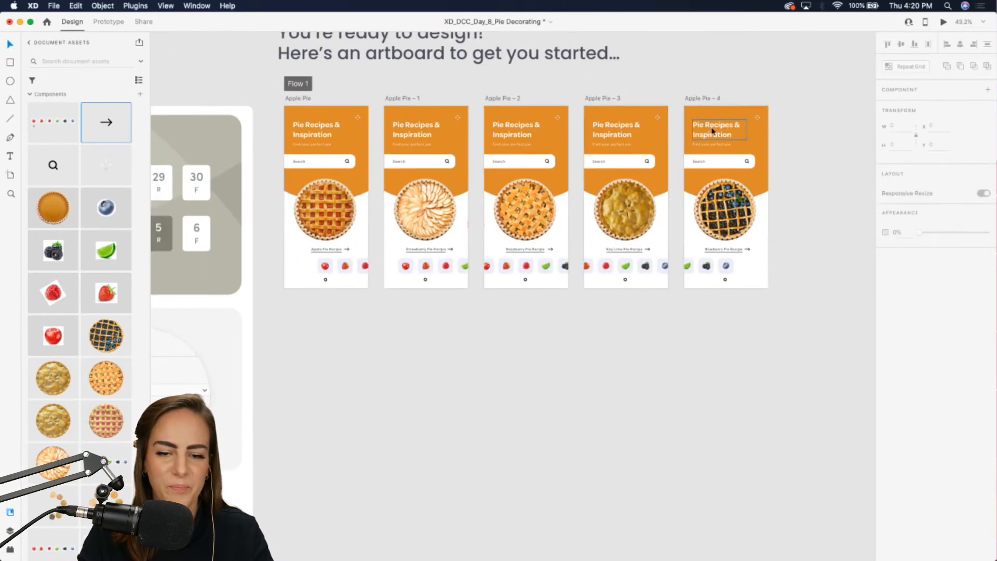
{"action": "scroll", "coordinate": [290, 169], "scroll_direction": "up", "scroll_amount": 5}
{"action": "scroll", "coordinate": [290, 169], "scroll_direction": "left", "scroll_amount": 1}
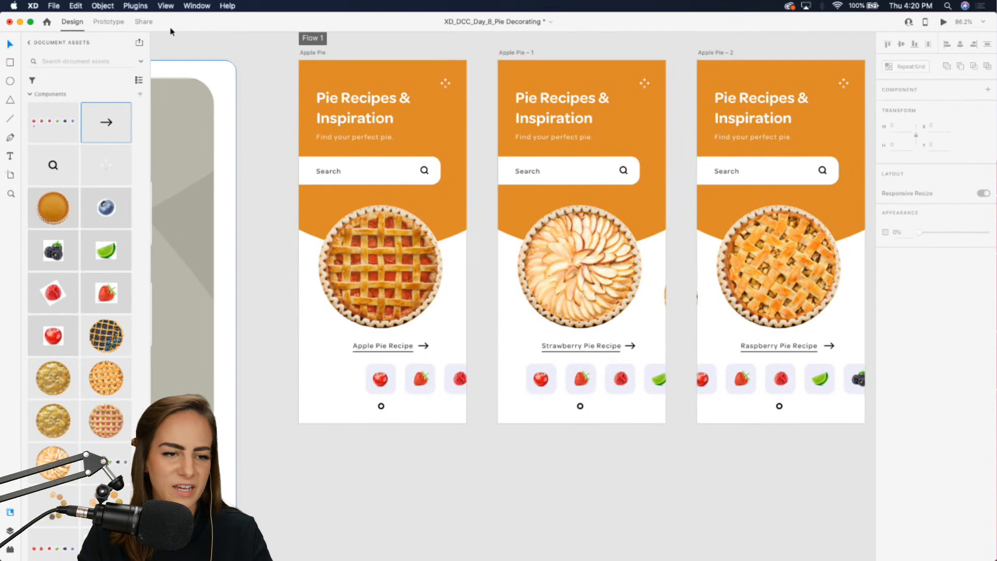
{"action": "left_click", "coordinate": [109, 21]}
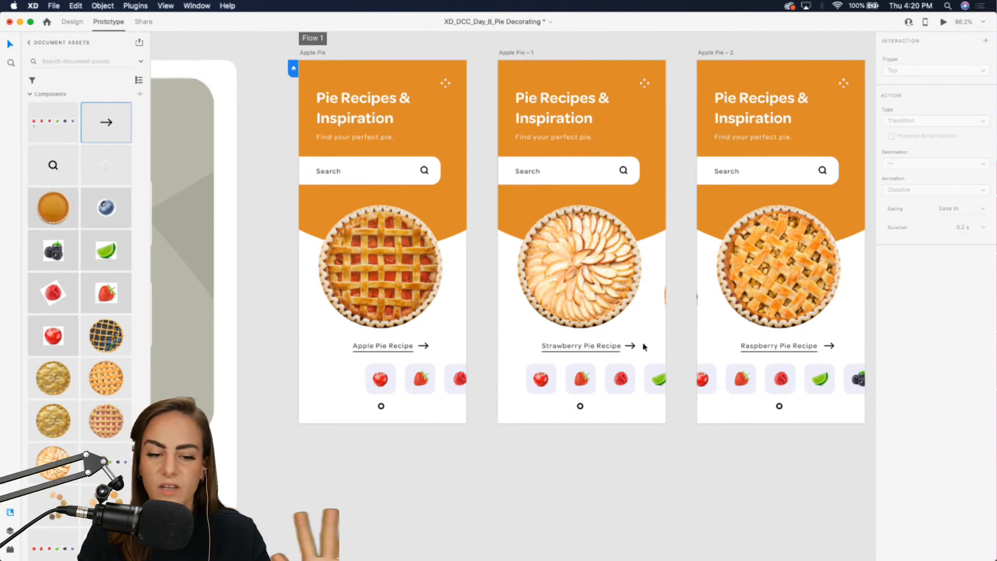
{"action": "left_click", "coordinate": [385, 387]}
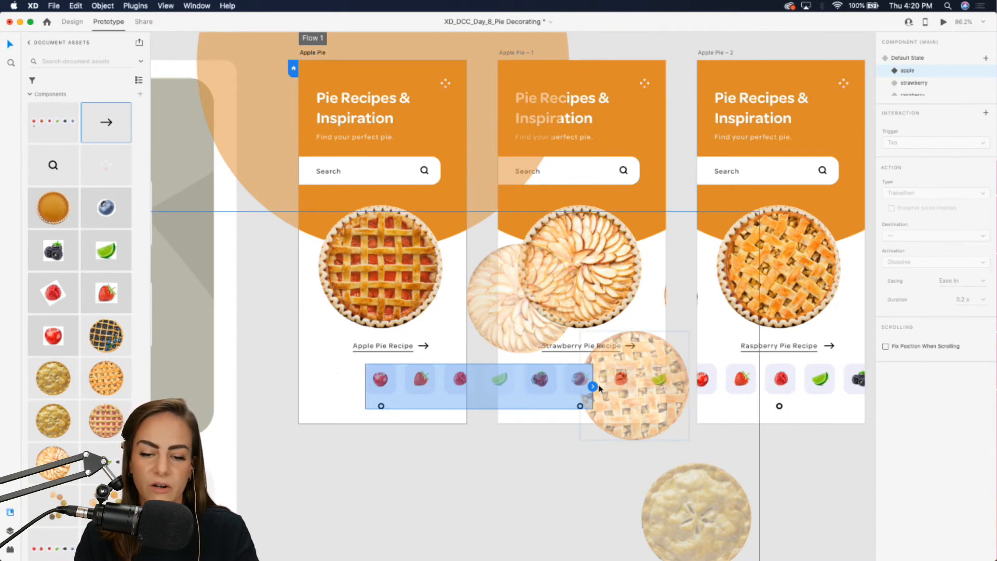
{"action": "left_click_drag", "start_coordinate": [592, 386], "coordinate": [644, 130]}
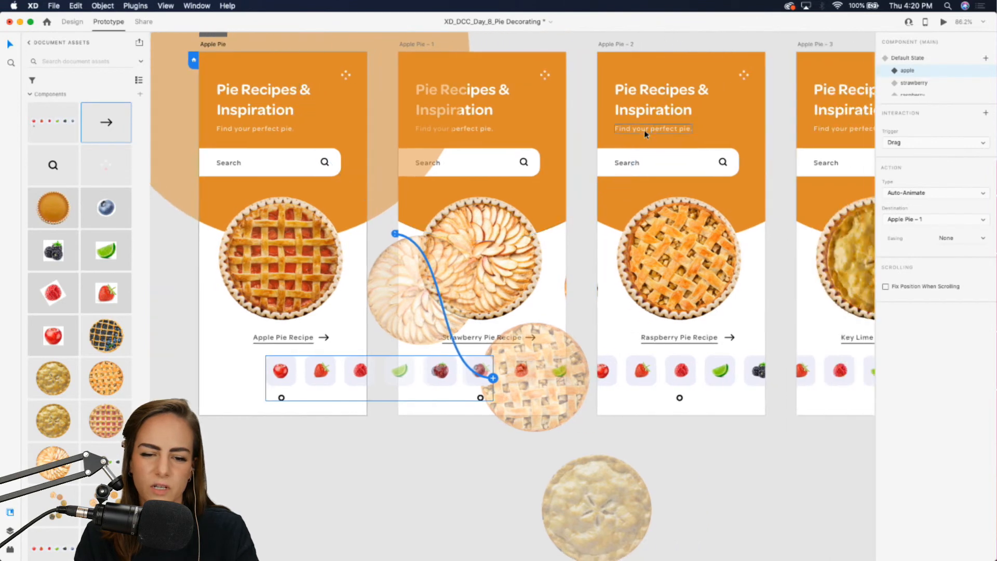
{"action": "left_click", "coordinate": [626, 45]}
{"action": "left_click", "coordinate": [326, 383]}
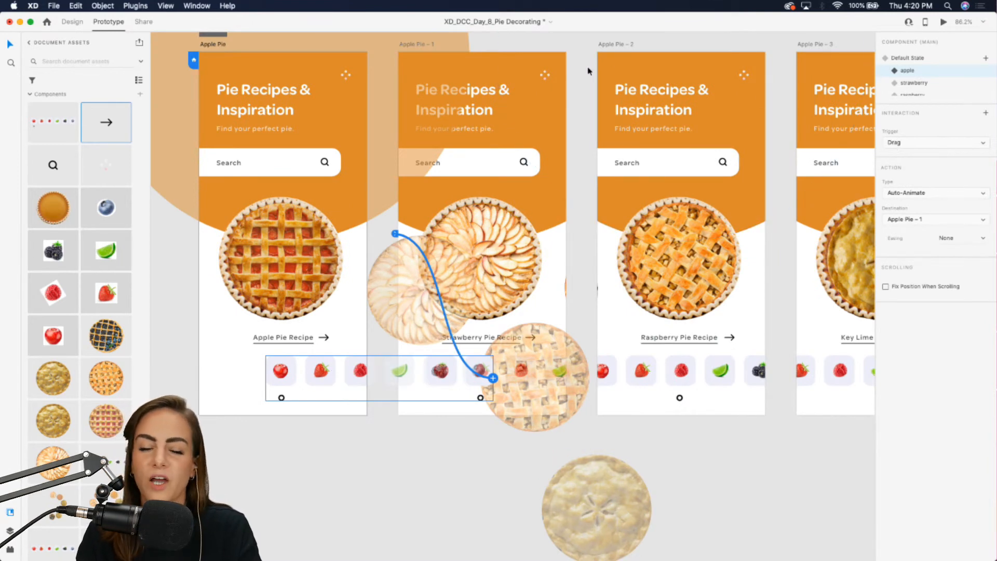
Step: Link the strawberry artboard's fruit selector to Apple Pie – 2 with a Drag trigger and Auto-Animate
{"action": "left_click", "coordinate": [572, 64]}
{"action": "left_click", "coordinate": [479, 369]}
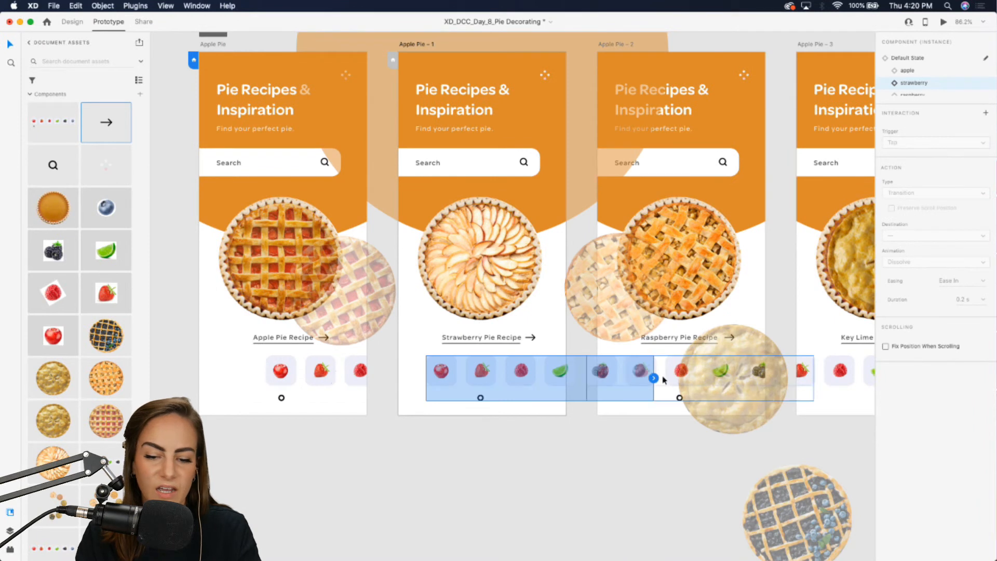
{"action": "left_click_drag", "start_coordinate": [653, 378], "coordinate": [646, 219]}
{"action": "scroll", "coordinate": [644, 202], "scroll_direction": "right", "scroll_amount": 5}
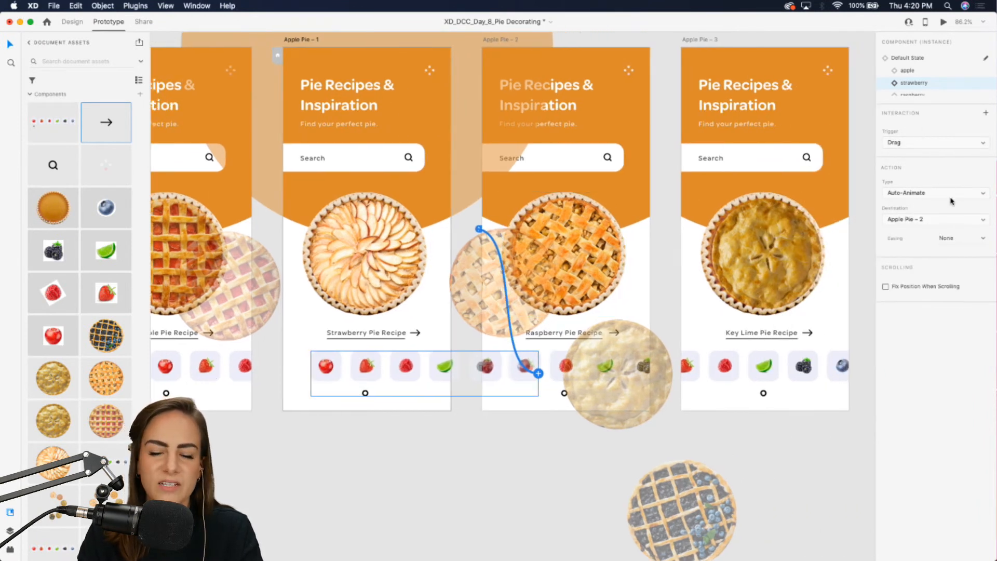
{"action": "left_click", "coordinate": [663, 130]}
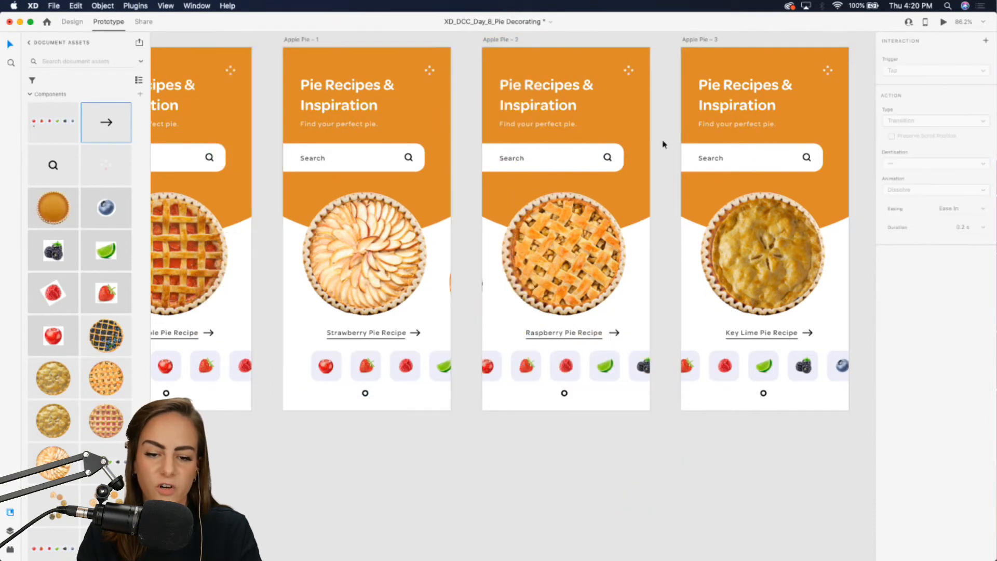
Step: Link the raspberry artboard's fruit selector to Apple Pie – 3 with a Drag trigger and Auto-Animate
{"action": "left_click", "coordinate": [692, 368]}
{"action": "left_click_drag", "start_coordinate": [699, 373], "coordinate": [726, 174]}
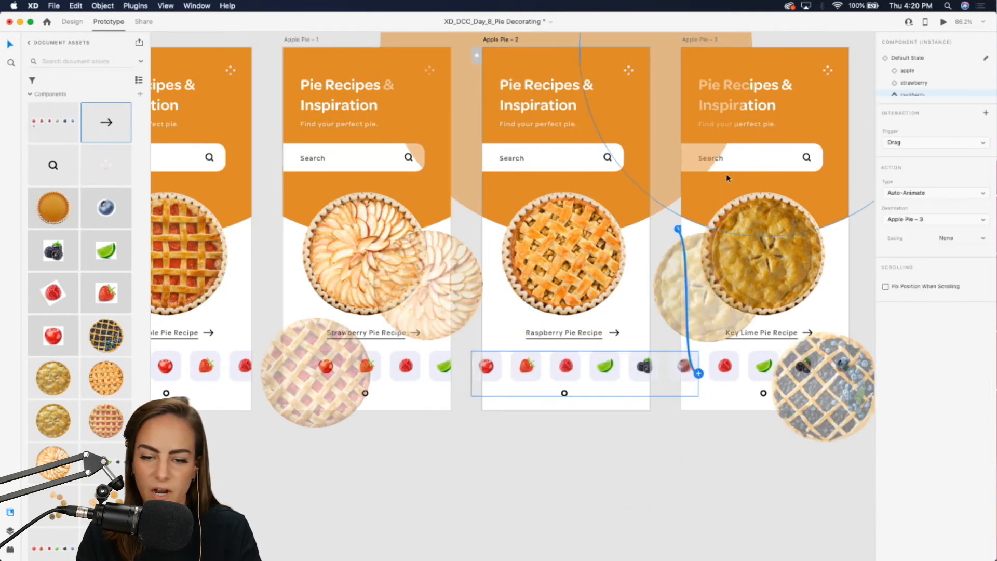
{"action": "scroll", "coordinate": [726, 174], "scroll_direction": "right", "scroll_amount": 5}
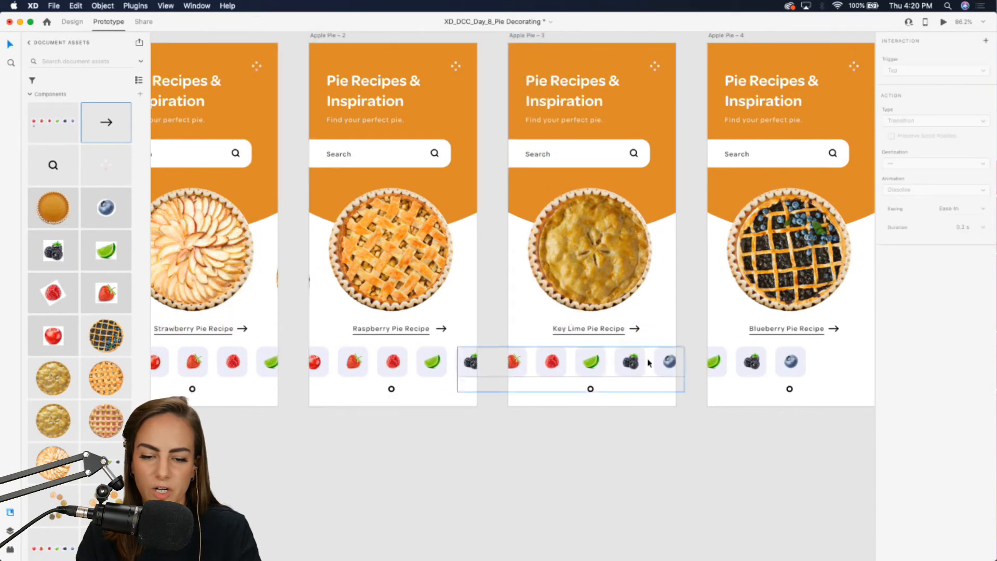
Step: Link the key lime artboard's fruit selector to the blueberry artboard, Apple Pie – 4
{"action": "left_click", "coordinate": [593, 362]}
{"action": "scroll", "coordinate": [593, 361], "scroll_direction": "right", "scroll_amount": 2}
{"action": "left_click_drag", "start_coordinate": [633, 368], "coordinate": [675, 198]}
{"action": "scroll", "coordinate": [675, 197], "scroll_direction": "down", "scroll_amount": 3}
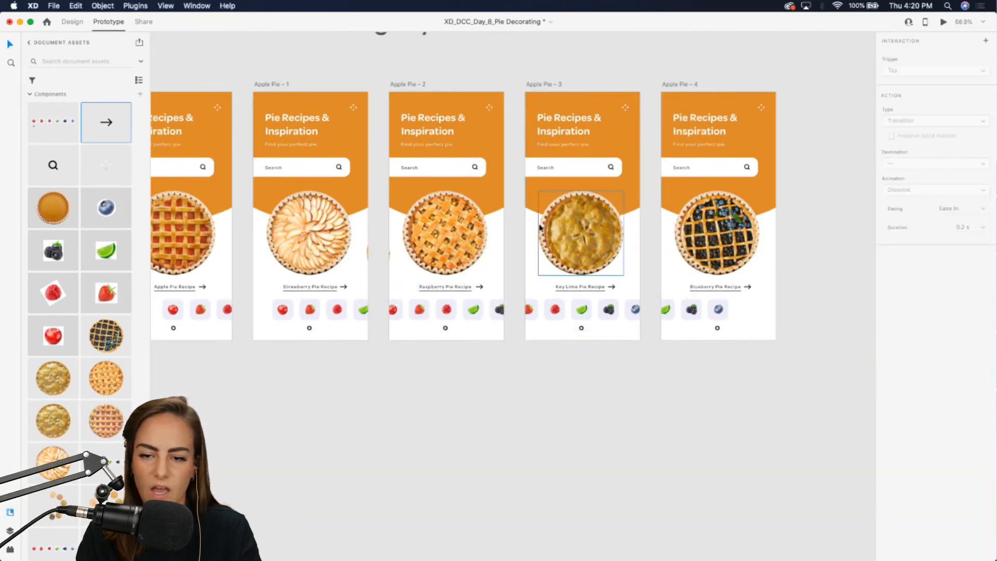
Step: Preview the prototype from the apple screen, swipe the fruit selector forward through to blueberry, and close the preview
{"action": "scroll", "coordinate": [784, 121], "scroll_direction": "left", "scroll_amount": 7}
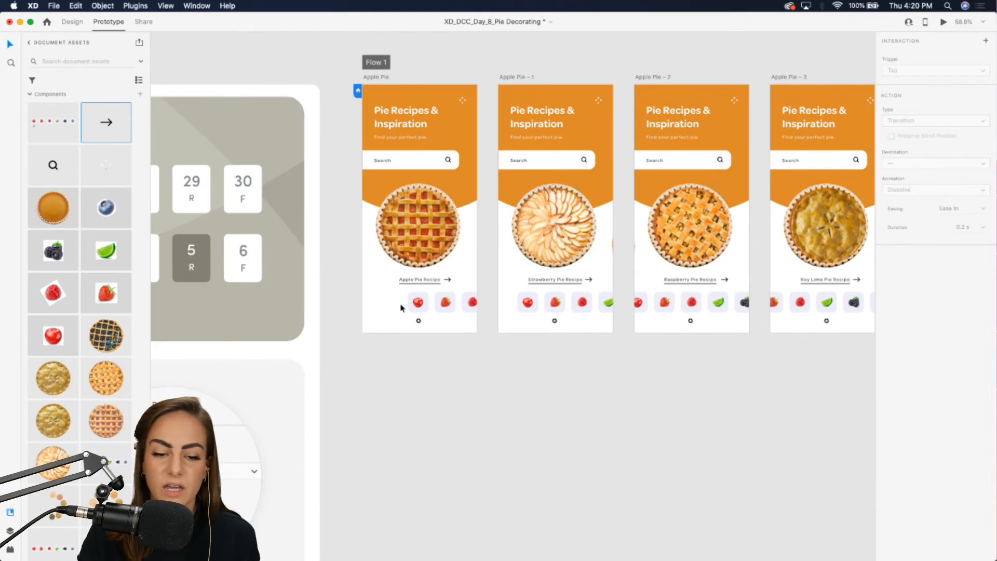
{"action": "left_click", "coordinate": [418, 306]}
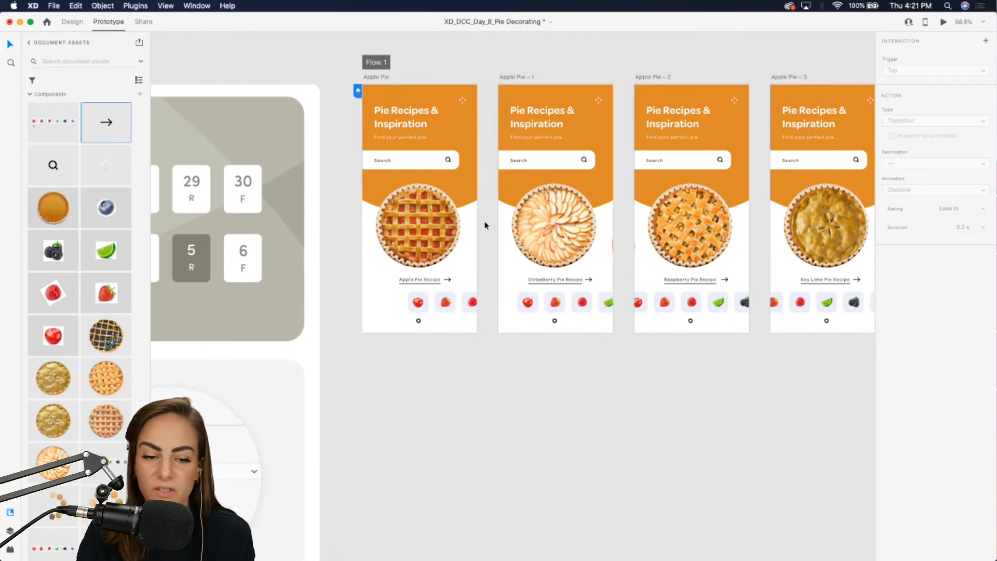
{"action": "scroll", "coordinate": [485, 225], "scroll_direction": "up", "scroll_amount": 5}
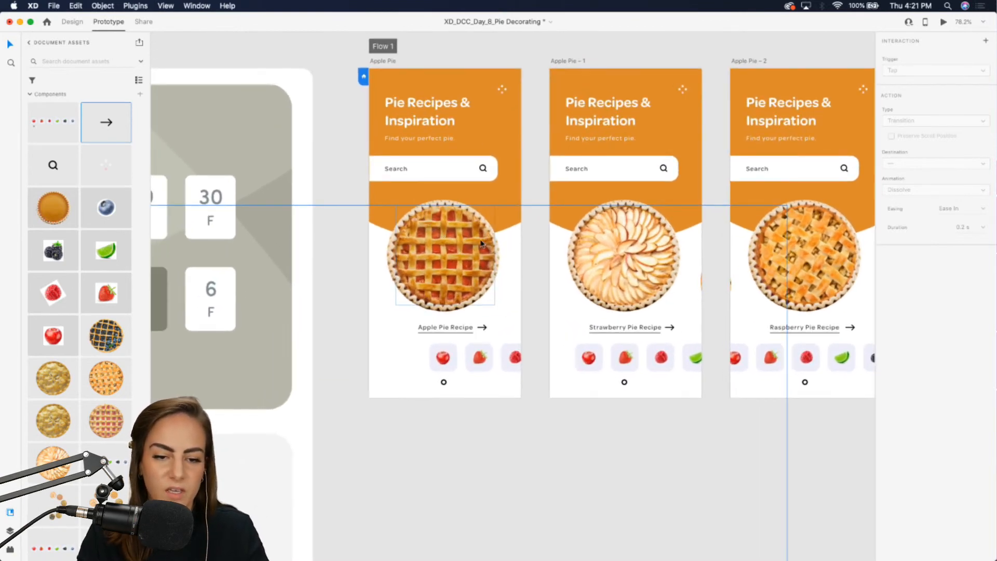
{"action": "left_click", "coordinate": [482, 244]}
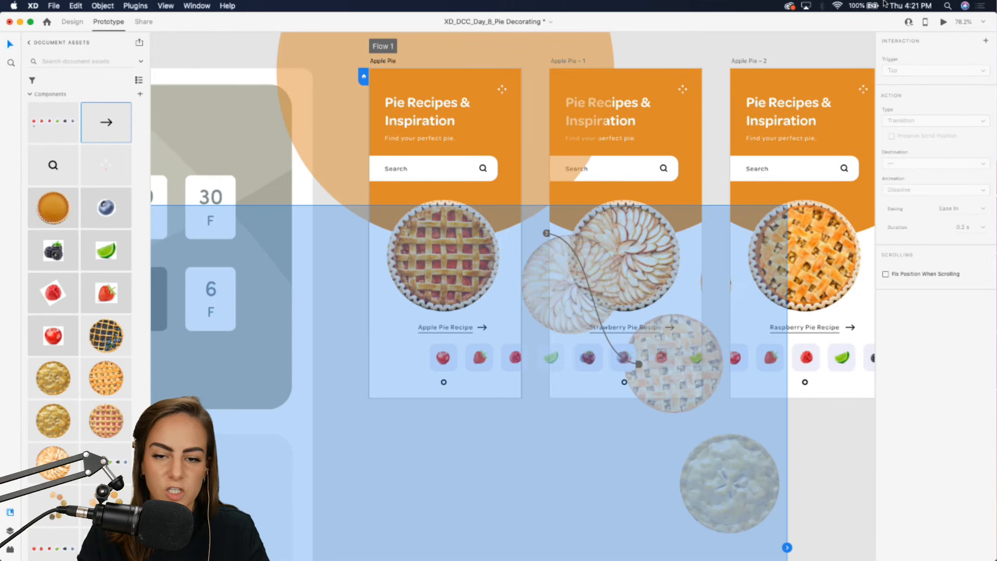
{"action": "left_click", "coordinate": [946, 22]}
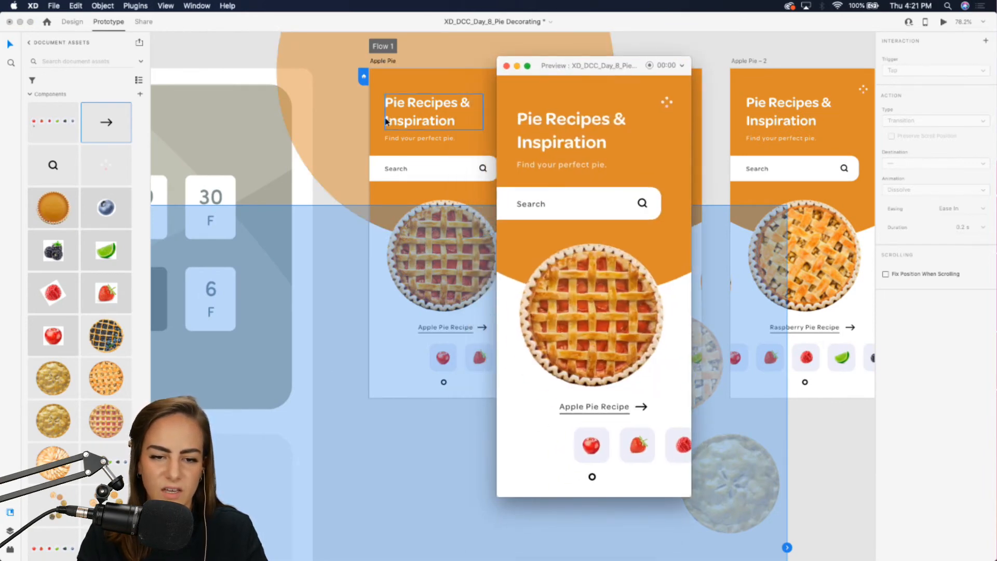
{"action": "scroll", "coordinate": [386, 122], "scroll_direction": "down", "scroll_amount": 10}
{"action": "scroll", "coordinate": [385, 122], "scroll_direction": "right", "scroll_amount": 10}
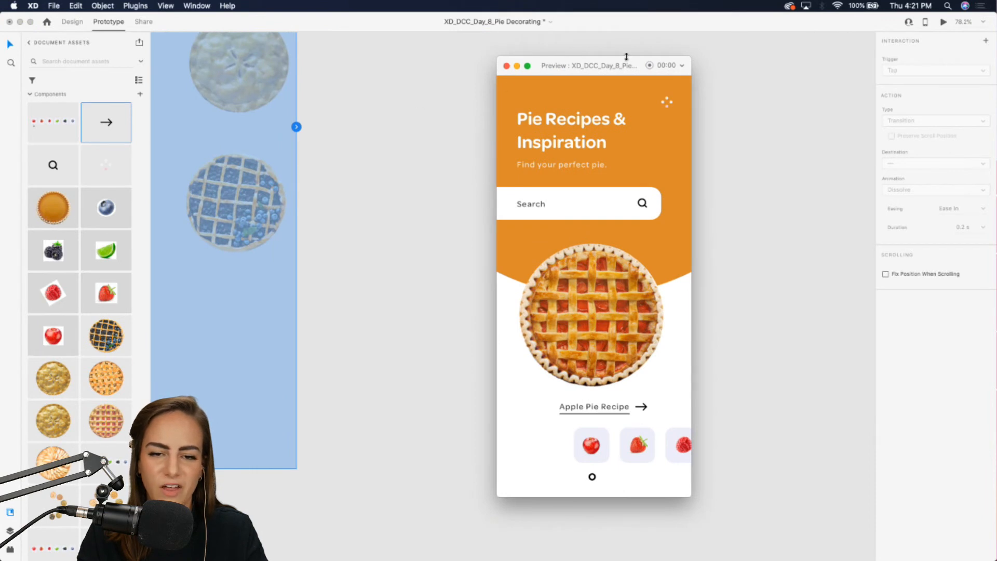
{"action": "left_click_drag", "start_coordinate": [594, 62], "coordinate": [613, 53]}
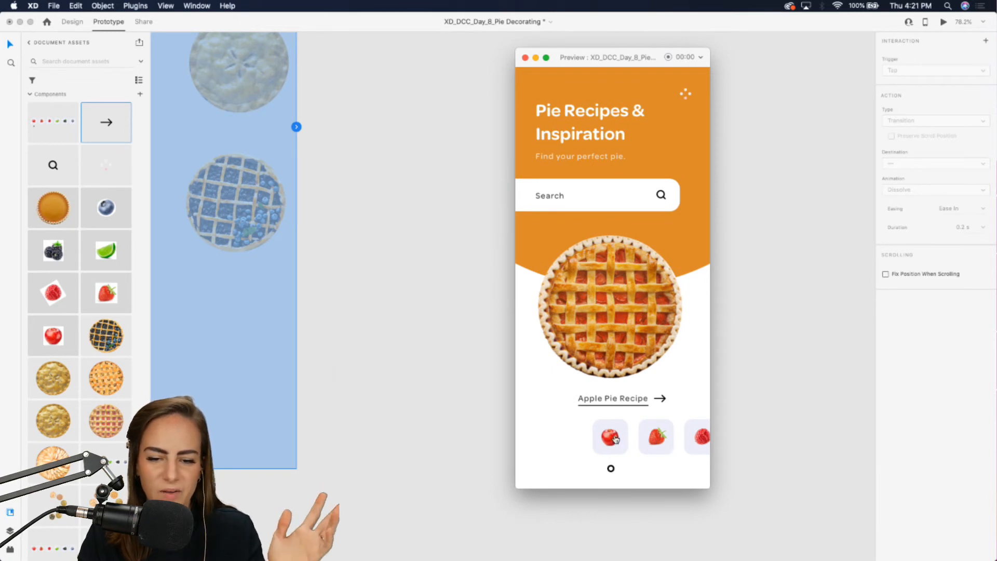
{"action": "left_click_drag", "start_coordinate": [618, 447], "coordinate": [575, 439]}
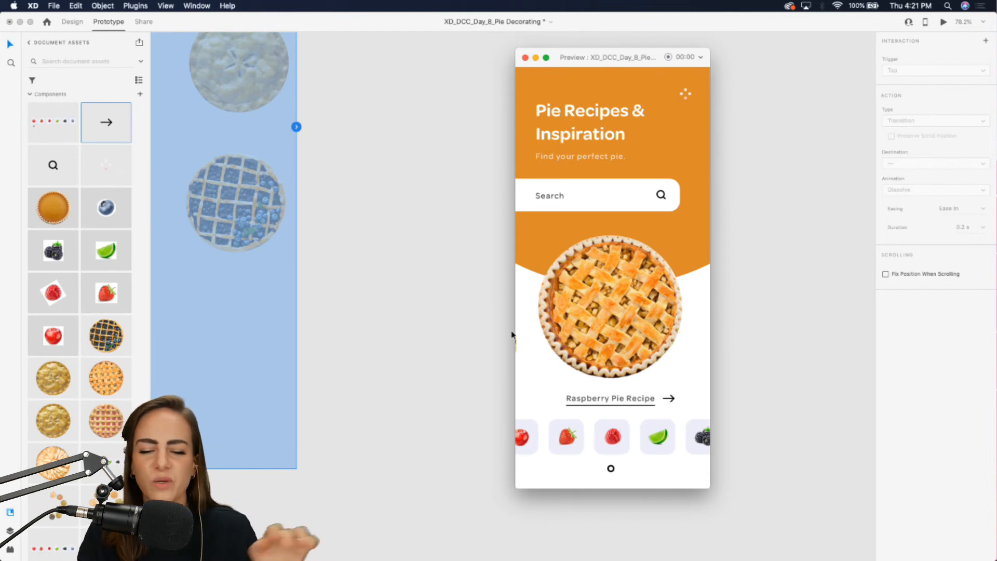
{"action": "left_click_drag", "start_coordinate": [604, 439], "coordinate": [498, 438]}
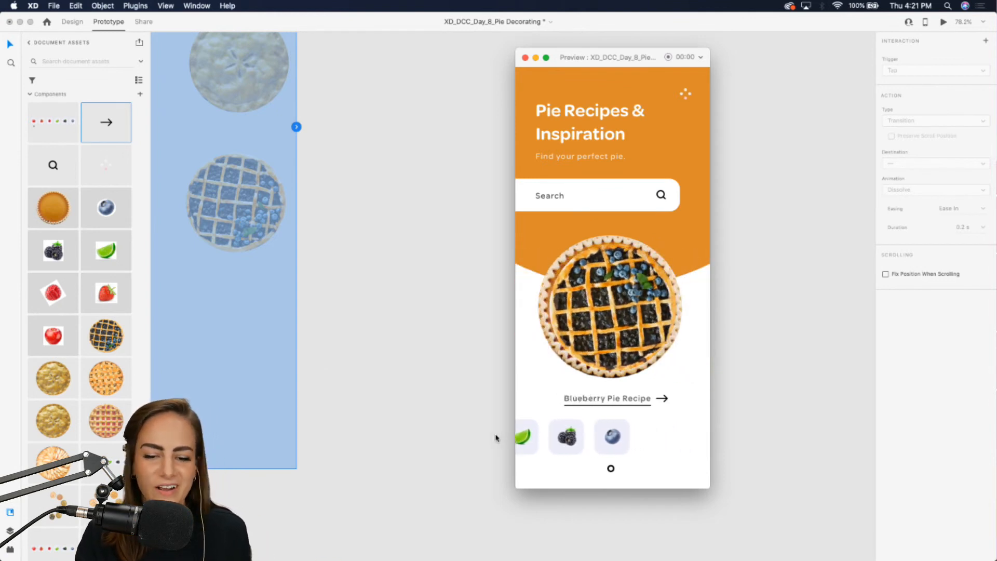
{"action": "left_click", "coordinate": [525, 57]}
Step: Link the blueberry artboard's fruit selector back to Apple Pie – 3 with a Drag trigger and Auto-Animate
{"action": "scroll", "coordinate": [590, 168], "scroll_direction": "up", "scroll_amount": 10}
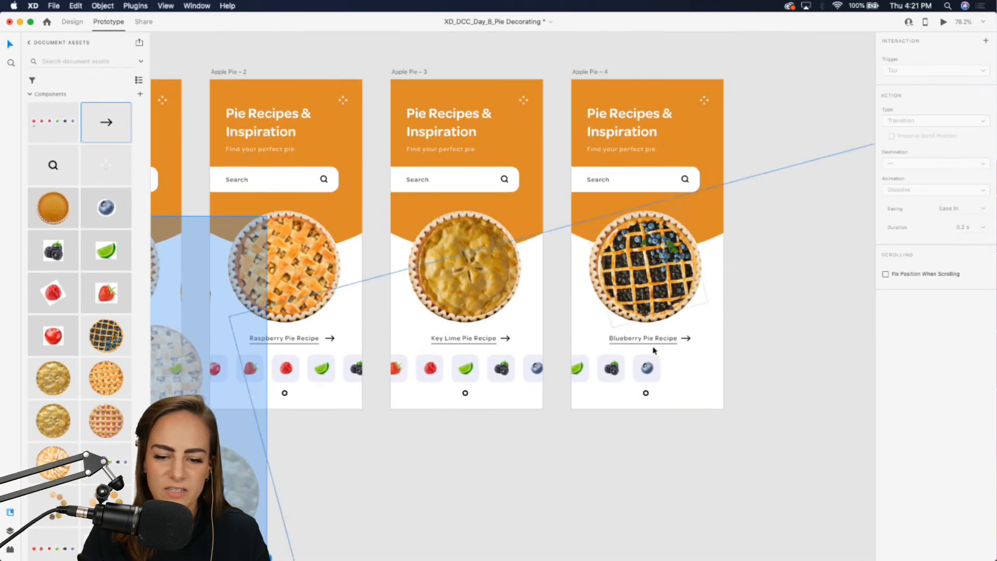
{"action": "left_click", "coordinate": [656, 364]}
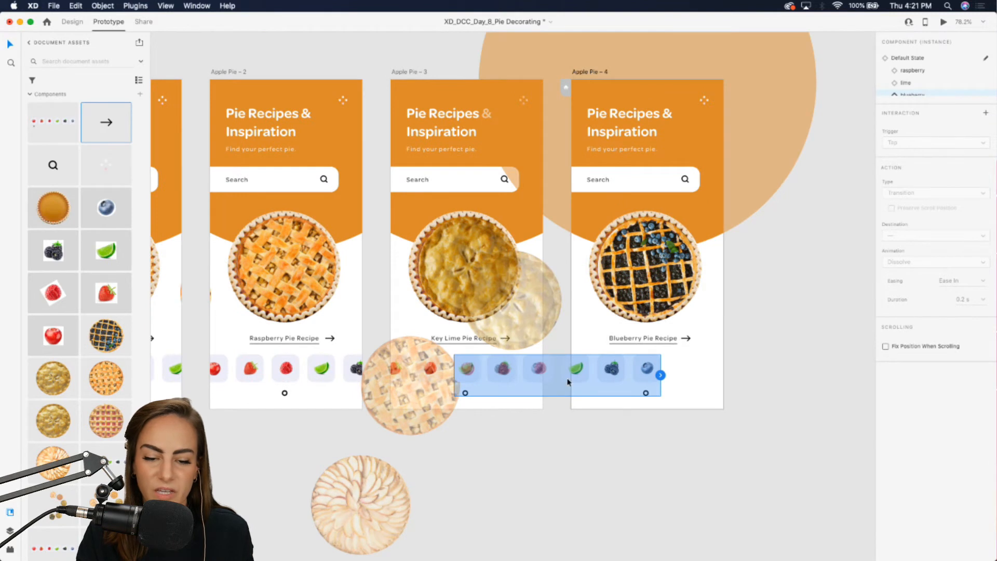
{"action": "left_click_drag", "start_coordinate": [661, 375], "coordinate": [512, 212]}
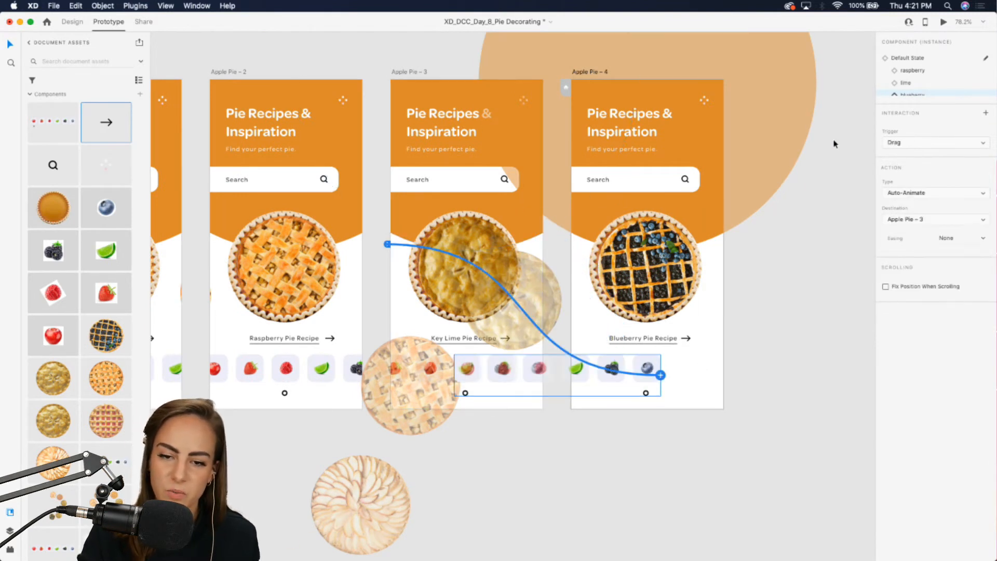
{"action": "left_click", "coordinate": [759, 146]}
Step: Preview the blueberry screen and test dragging its fruit selector back towards key lime
{"action": "left_click", "coordinate": [944, 23]}
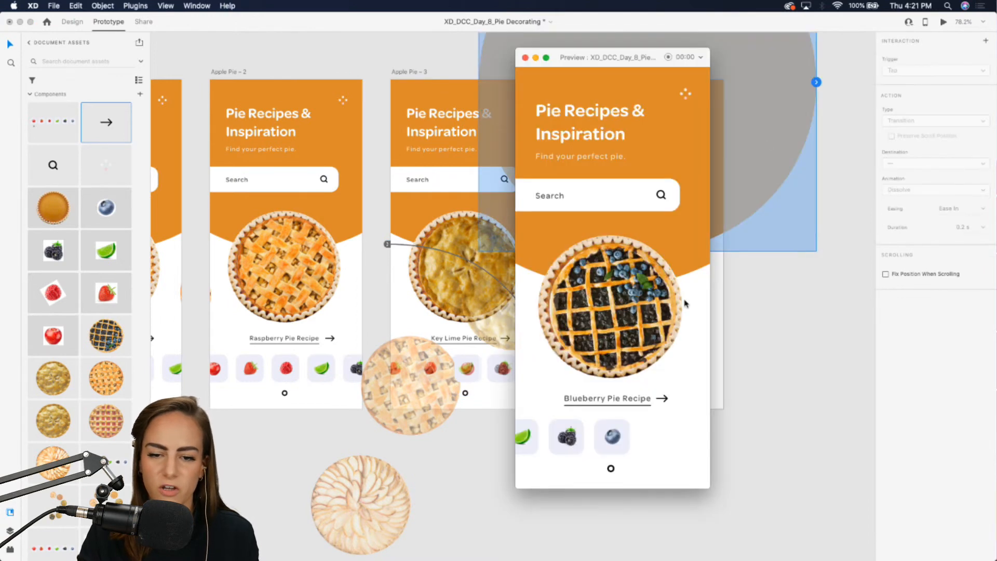
{"action": "scroll", "coordinate": [725, 342], "scroll_direction": "down", "scroll_amount": 8}
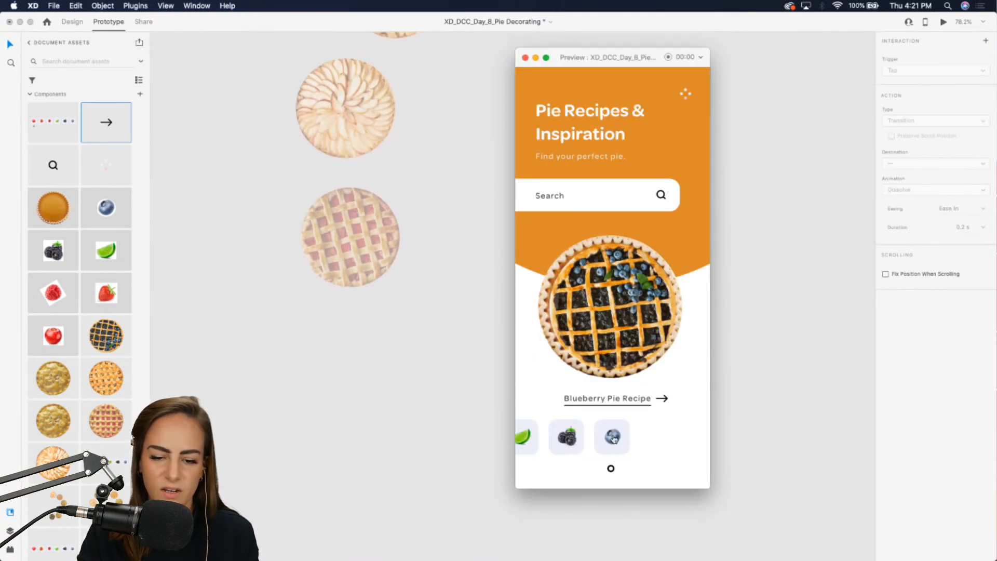
{"action": "mouse_move", "coordinate": [585, 438]}
{"action": "left_mouse_down"}
{"action": "mouse_move", "coordinate": [714, 439]}
{"action": "mouse_move", "coordinate": [590, 446]}
{"action": "left_mouse_up"}
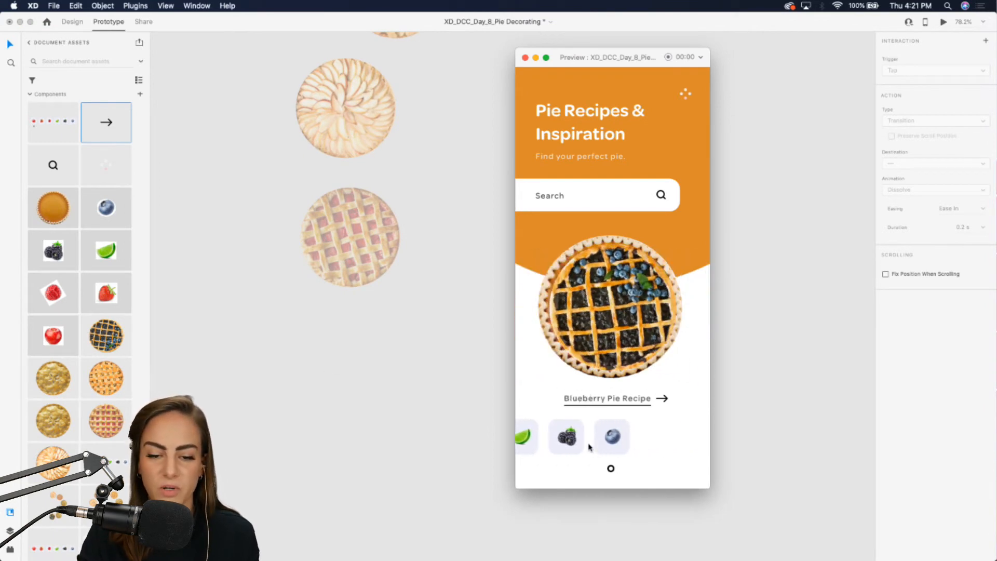
Step: Close the prototype preview, switch back to design mode and save the pie decorating document
{"action": "left_click", "coordinate": [524, 59]}
{"action": "scroll", "coordinate": [587, 322], "scroll_direction": "up", "scroll_amount": 10}
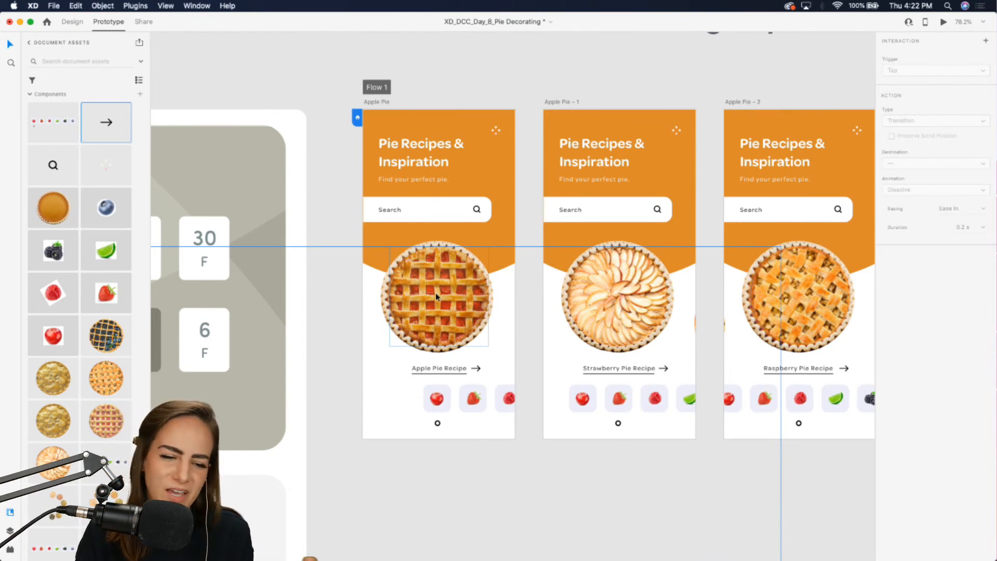
{"action": "scroll", "coordinate": [436, 293], "scroll_direction": "up", "scroll_amount": 3}
{"action": "left_click", "coordinate": [468, 293]}
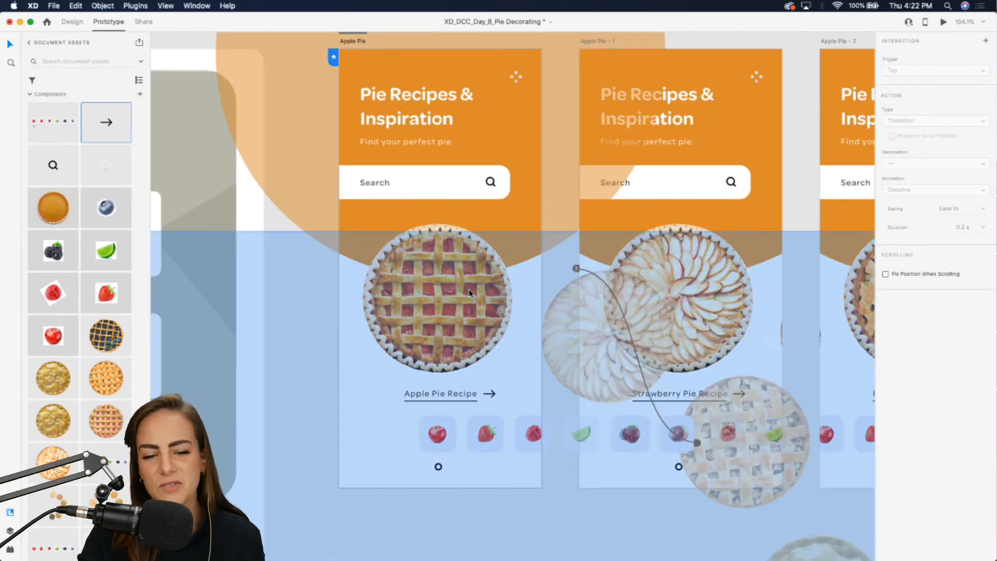
{"action": "left_click", "coordinate": [72, 22]}
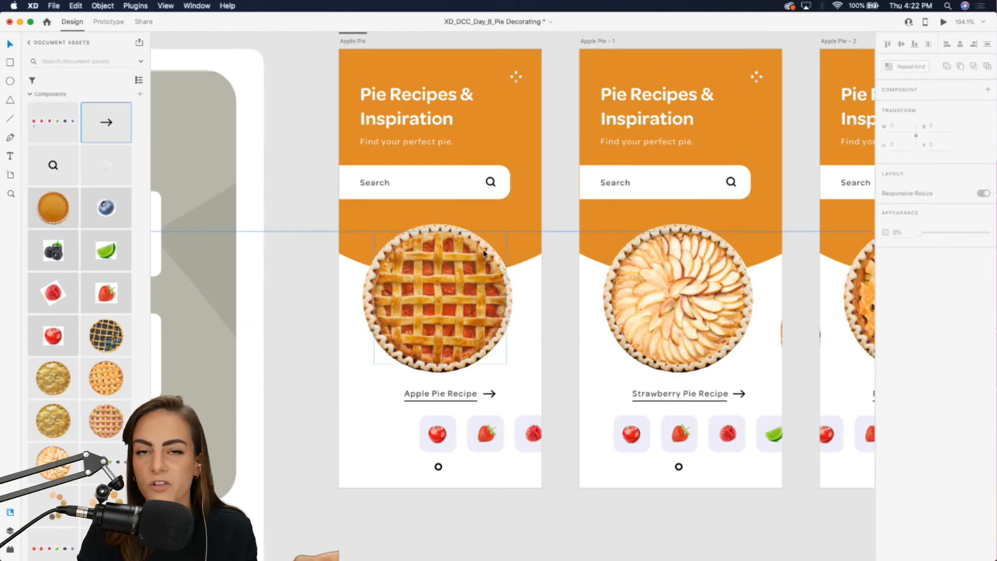
{"action": "scroll", "coordinate": [484, 253], "scroll_direction": "down", "scroll_amount": 5}
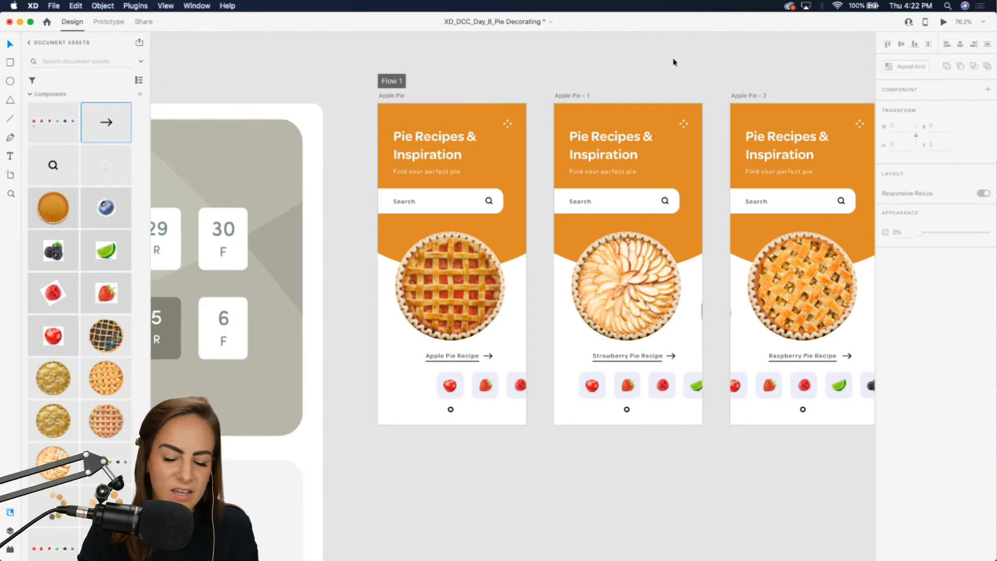
{"action": "key", "text": "super+s"}
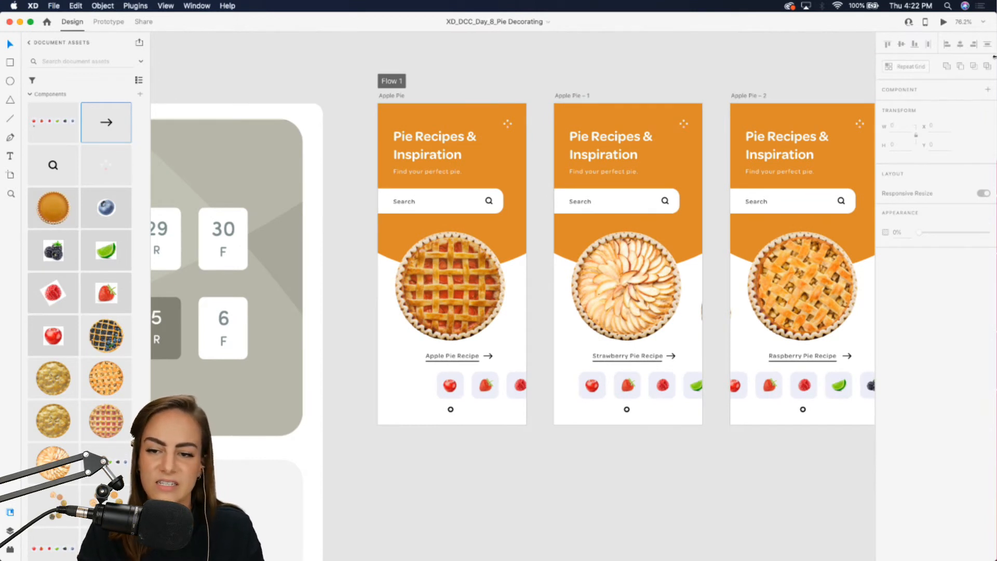
Step: Record a preview while swiping the fruit selector forward from apple to key lime, discard the recording and close the preview
{"action": "left_click", "coordinate": [439, 223]}
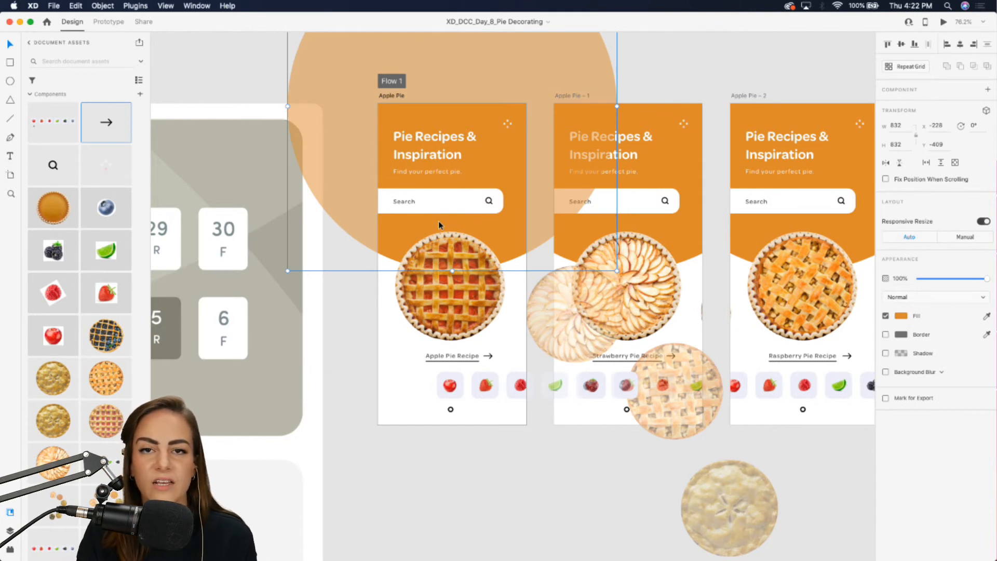
{"action": "left_click", "coordinate": [945, 23]}
{"action": "scroll", "coordinate": [432, 110], "scroll_direction": "down", "scroll_amount": 10}
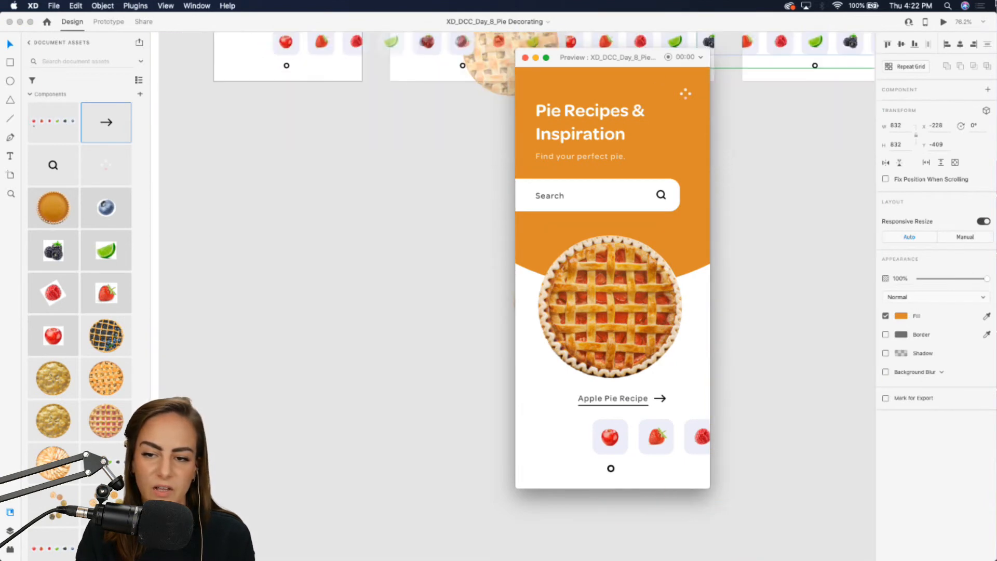
{"action": "scroll", "coordinate": [490, 182], "scroll_direction": "down", "scroll_amount": 3}
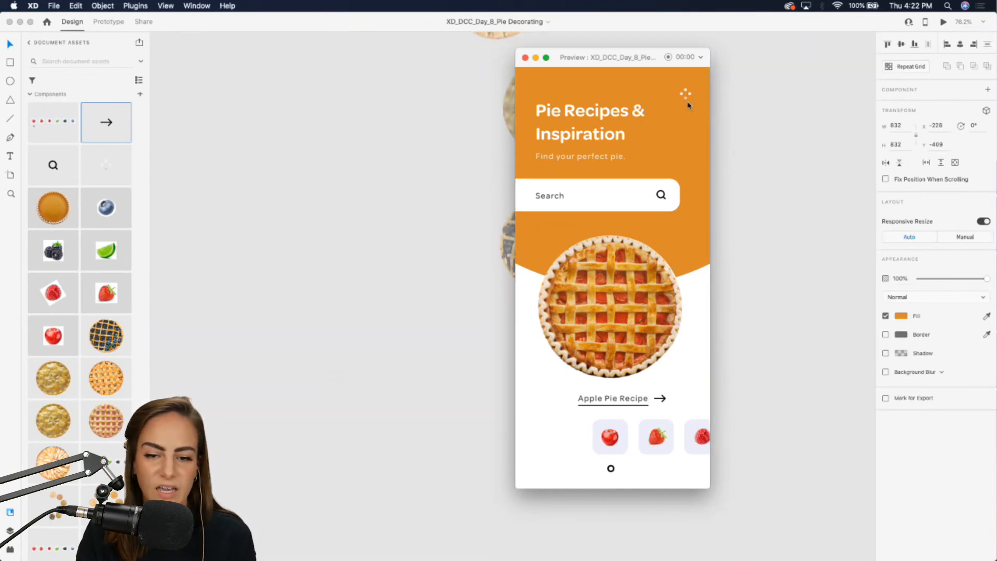
{"action": "left_click", "coordinate": [669, 60]}
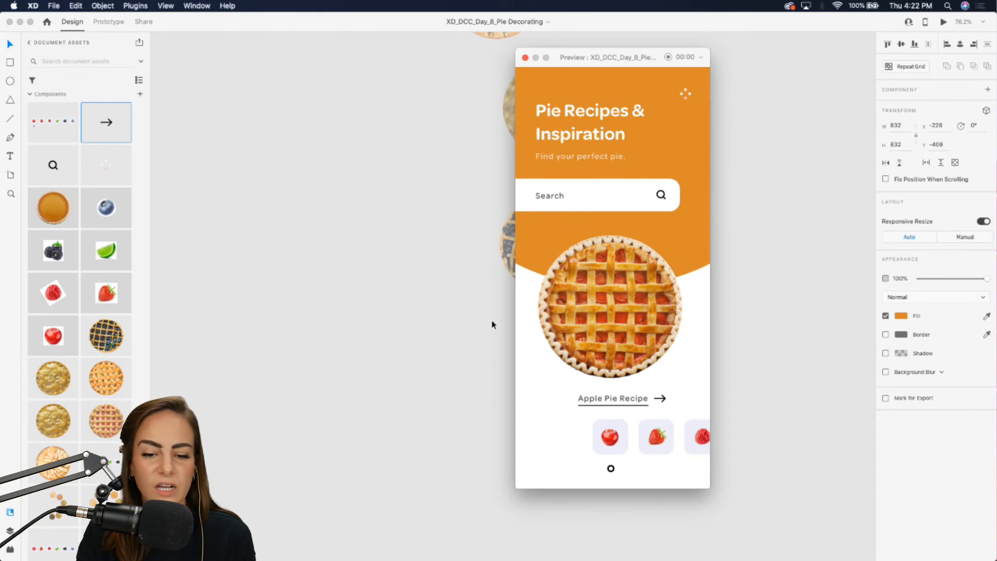
{"action": "left_click_drag", "start_coordinate": [613, 422], "coordinate": [552, 421]}
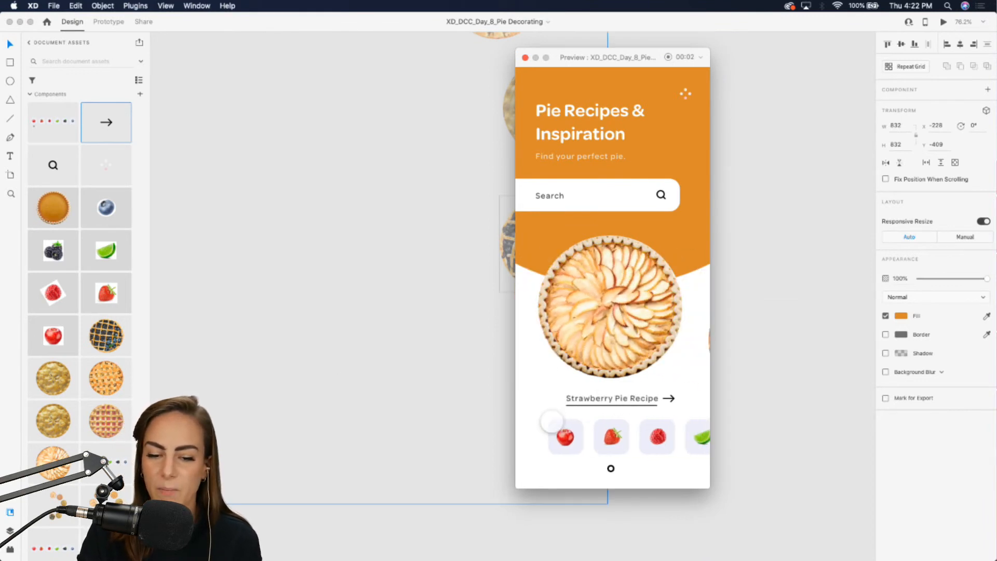
{"action": "left_click_drag", "start_coordinate": [623, 438], "coordinate": [543, 430]}
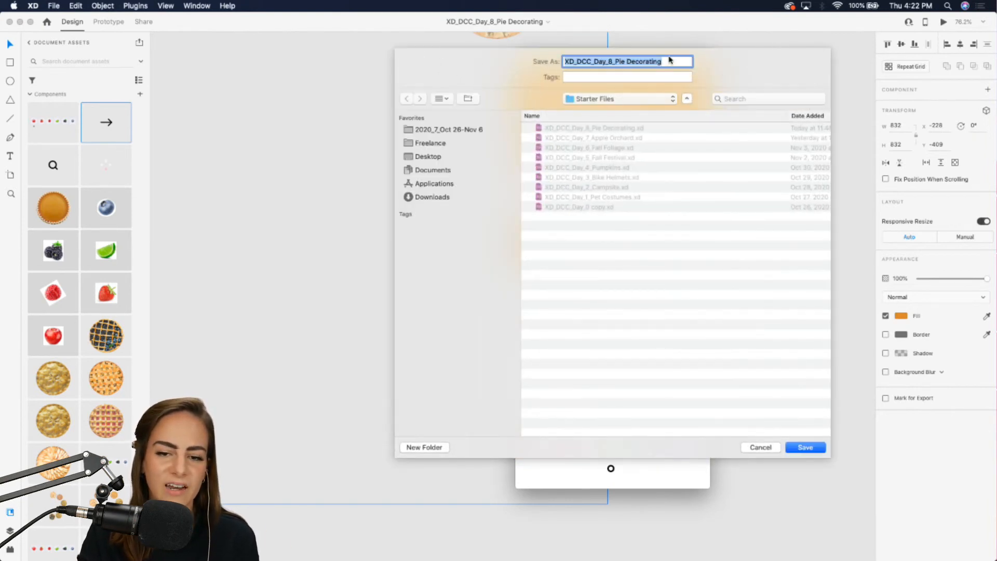
{"action": "left_click", "coordinate": [766, 444]}
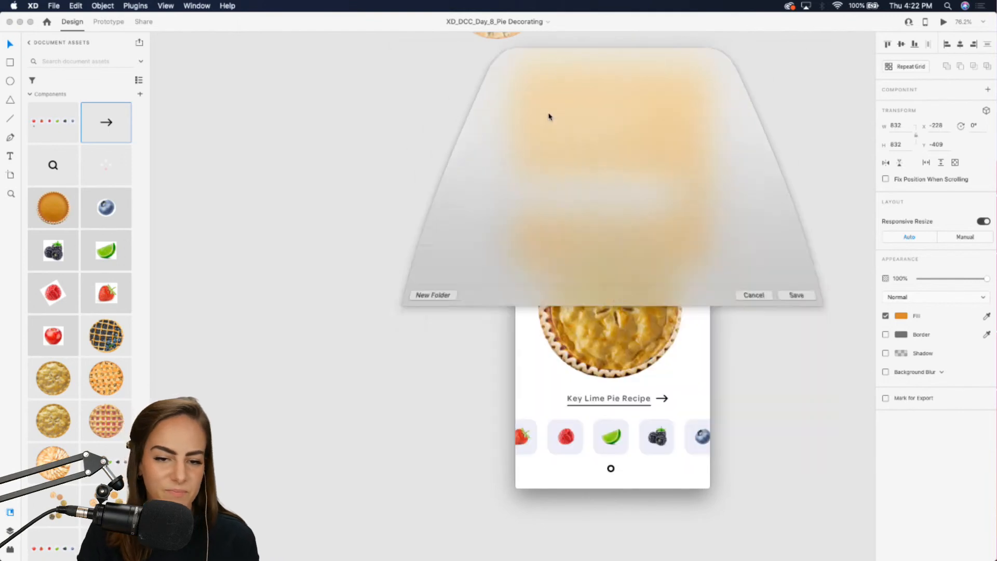
{"action": "left_click", "coordinate": [527, 58]}
{"action": "scroll", "coordinate": [499, 201], "scroll_direction": "up", "scroll_amount": 10}
{"action": "scroll", "coordinate": [498, 201], "scroll_direction": "left", "scroll_amount": 5}
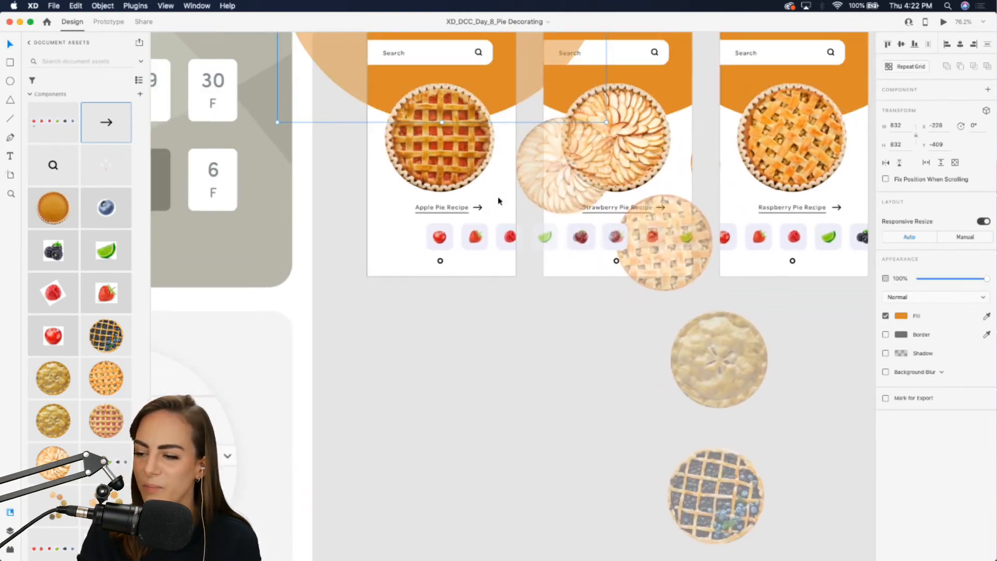
{"action": "scroll", "coordinate": [499, 201], "scroll_direction": "up", "scroll_amount": 3}
{"action": "scroll", "coordinate": [499, 201], "scroll_direction": "left", "scroll_amount": 1}
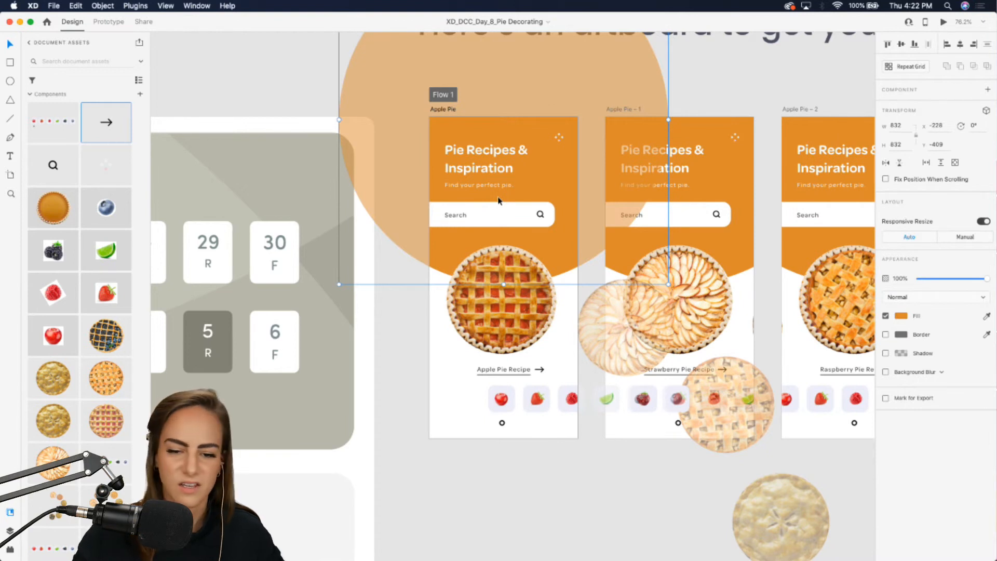
{"action": "left_click", "coordinate": [712, 90]}
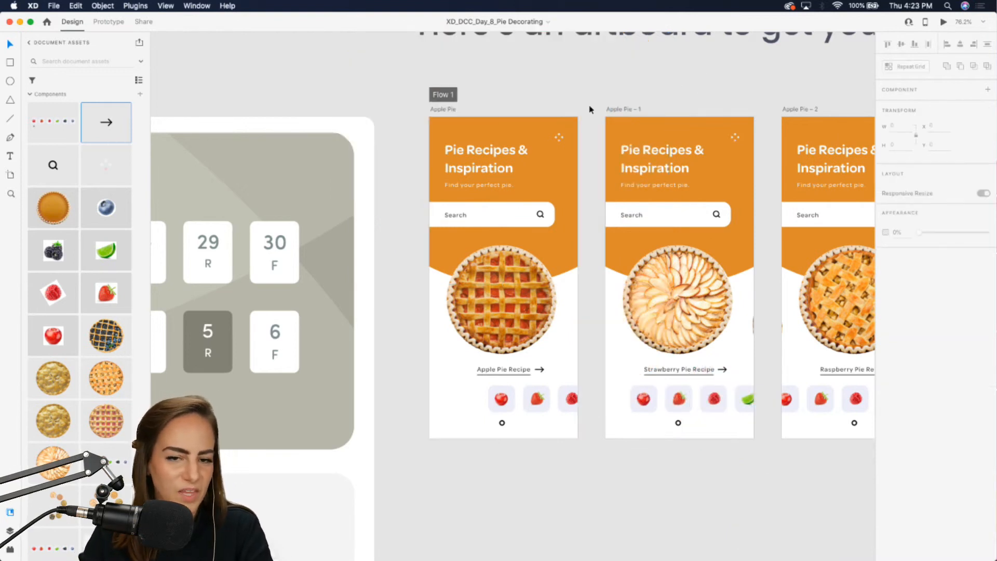
Step: Switch to Google Chrome, refresh the xddailychallenge project search on Behance and glance at the Day 7 Check In app project
{"action": "scroll", "coordinate": [590, 109], "scroll_direction": "right", "scroll_amount": 3}
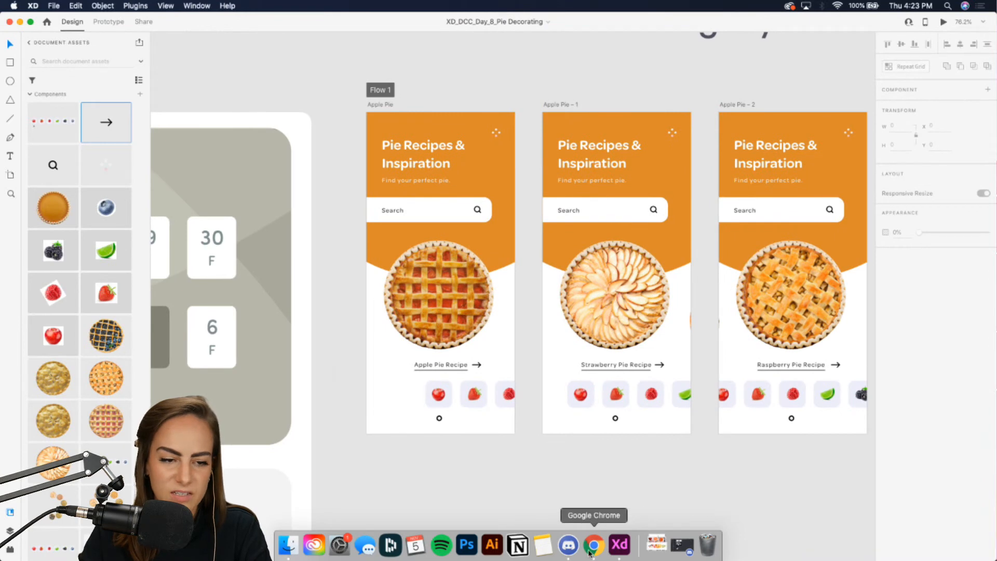
{"action": "left_click", "coordinate": [594, 545]}
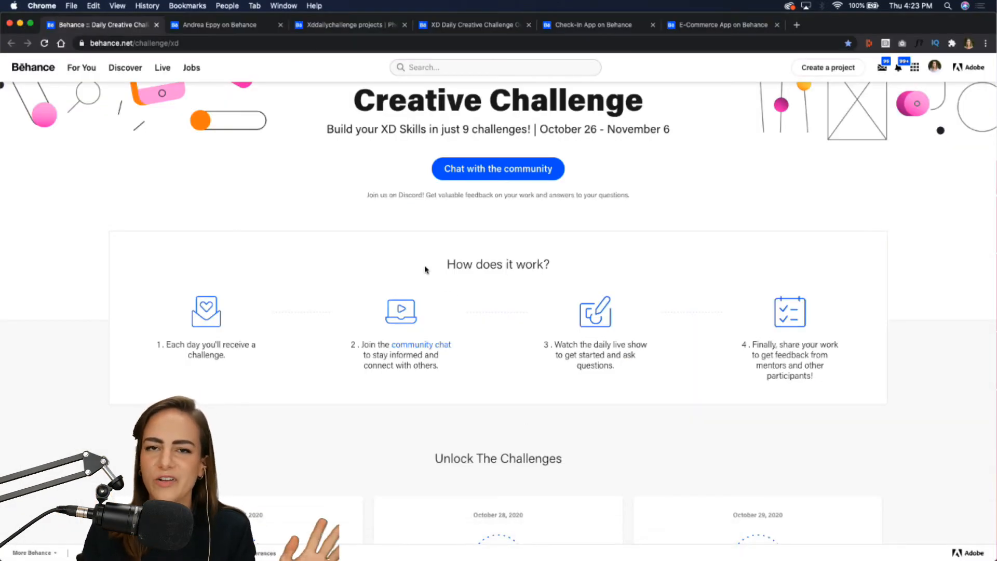
{"action": "left_click", "coordinate": [353, 22]}
{"action": "left_click", "coordinate": [44, 43]}
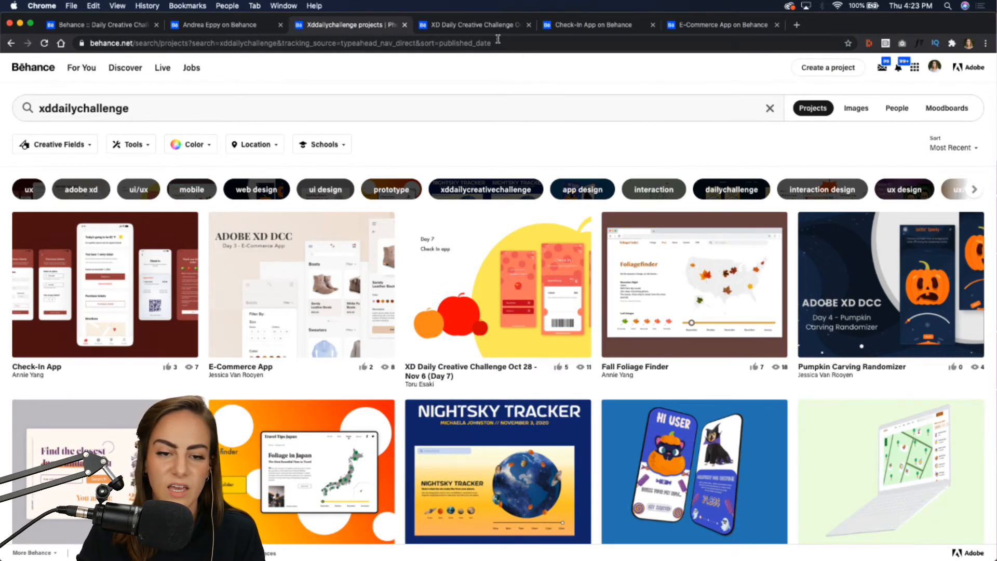
{"action": "left_click", "coordinate": [479, 27]}
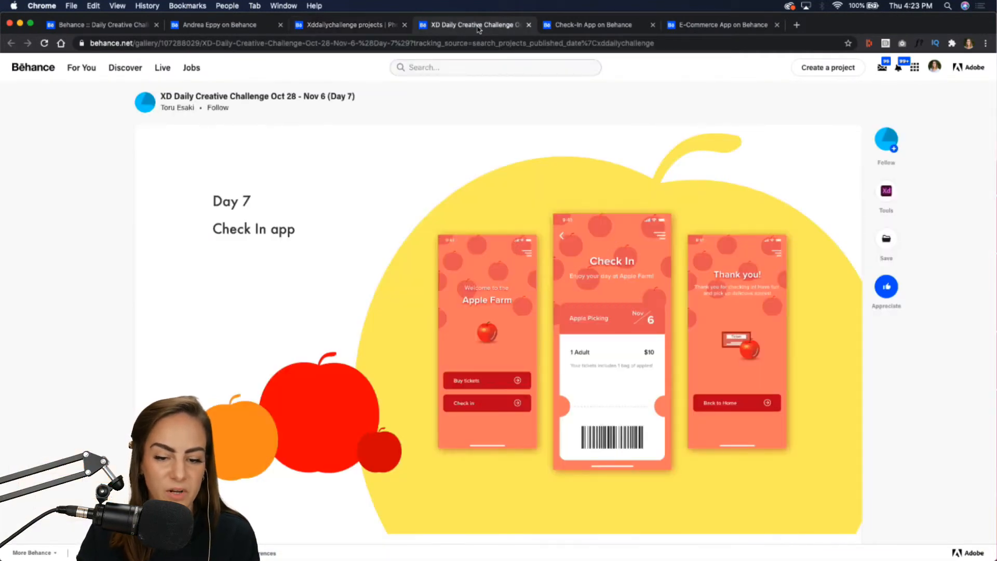
Step: Open the June 8 - 19 XD Daily Creative Challenge project for editing, check the tags in its settings and cancel
{"action": "left_click", "coordinate": [243, 27]}
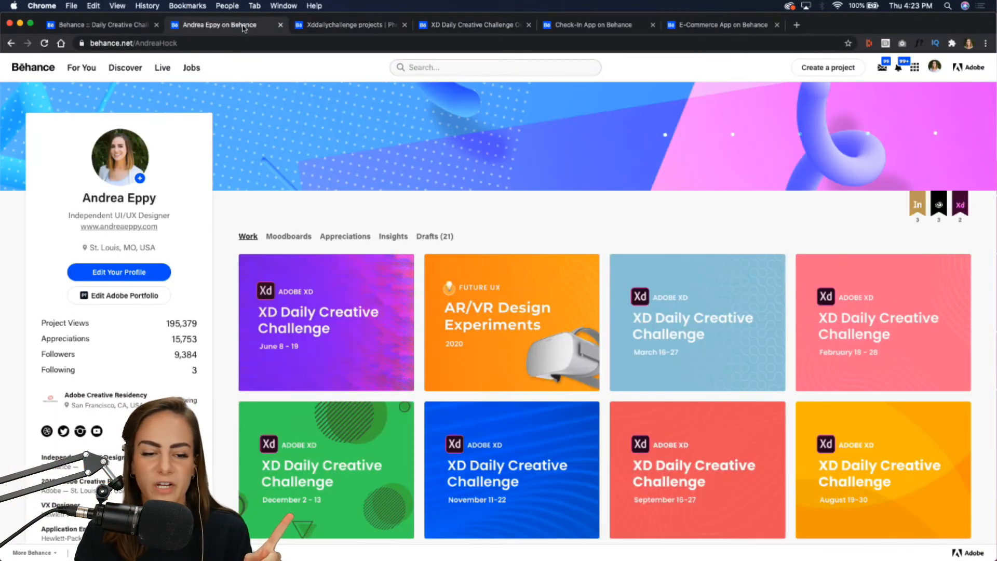
{"action": "left_click", "coordinate": [261, 270]}
{"action": "left_click", "coordinate": [260, 295]}
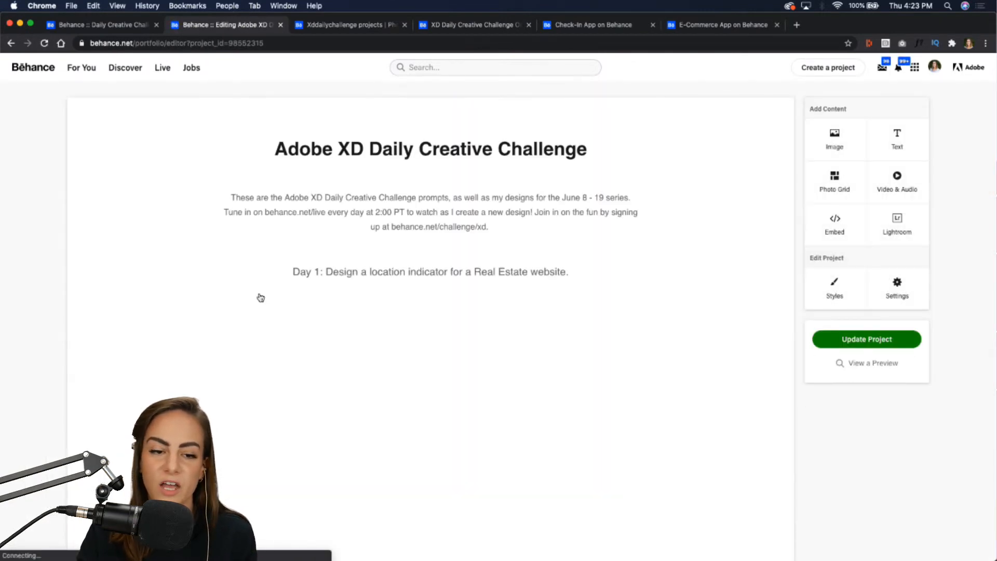
{"action": "left_click", "coordinate": [906, 292]}
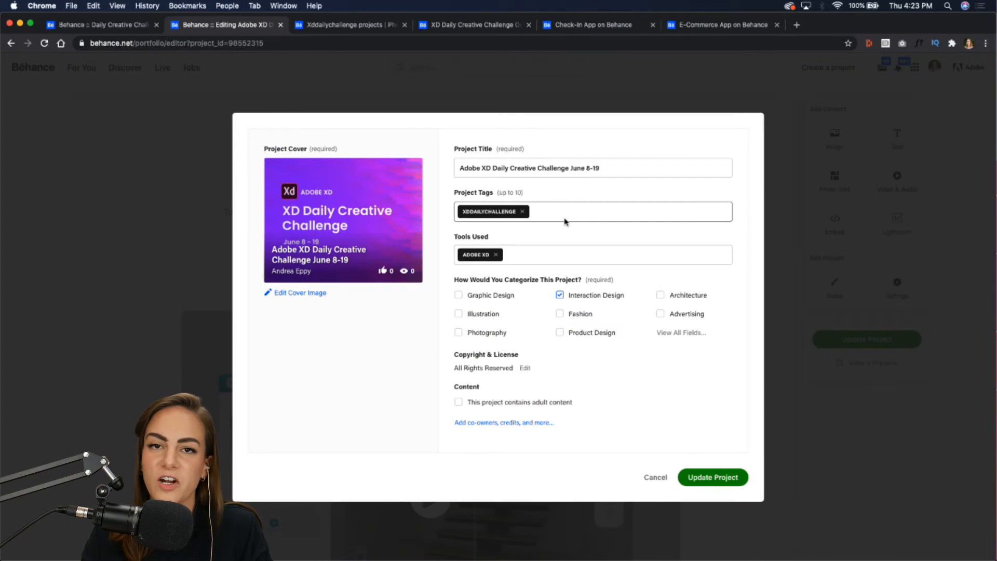
{"action": "left_click", "coordinate": [654, 478]}
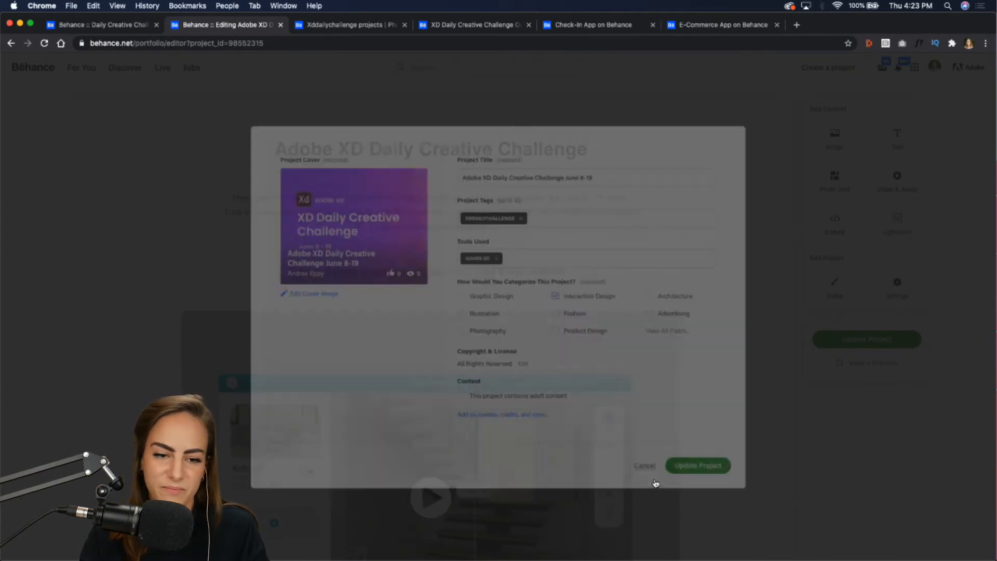
Step: Examine the Day 7 Check In app project's cover image and design notes down to its prototype video
{"action": "left_click", "coordinate": [459, 28]}
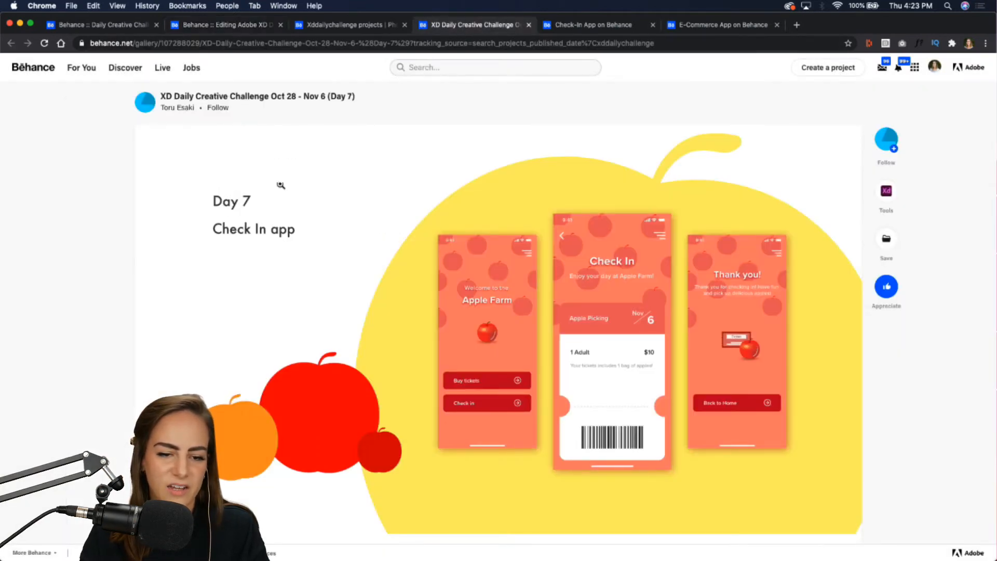
{"action": "scroll", "coordinate": [129, 256], "scroll_direction": "down", "scroll_amount": 2}
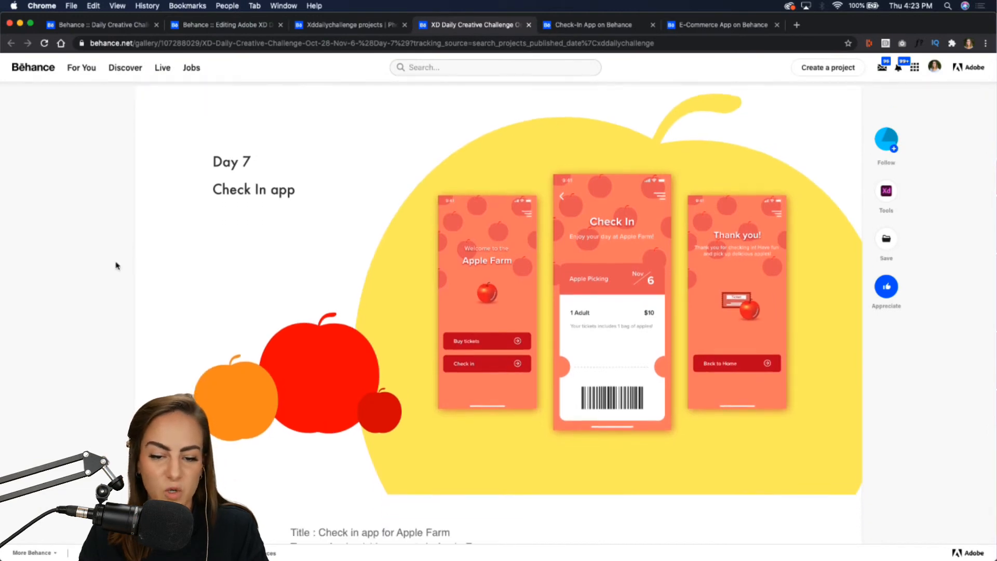
{"action": "scroll", "coordinate": [117, 265], "scroll_direction": "down", "scroll_amount": 3}
{"action": "scroll", "coordinate": [116, 265], "scroll_direction": "down", "scroll_amount": 15}
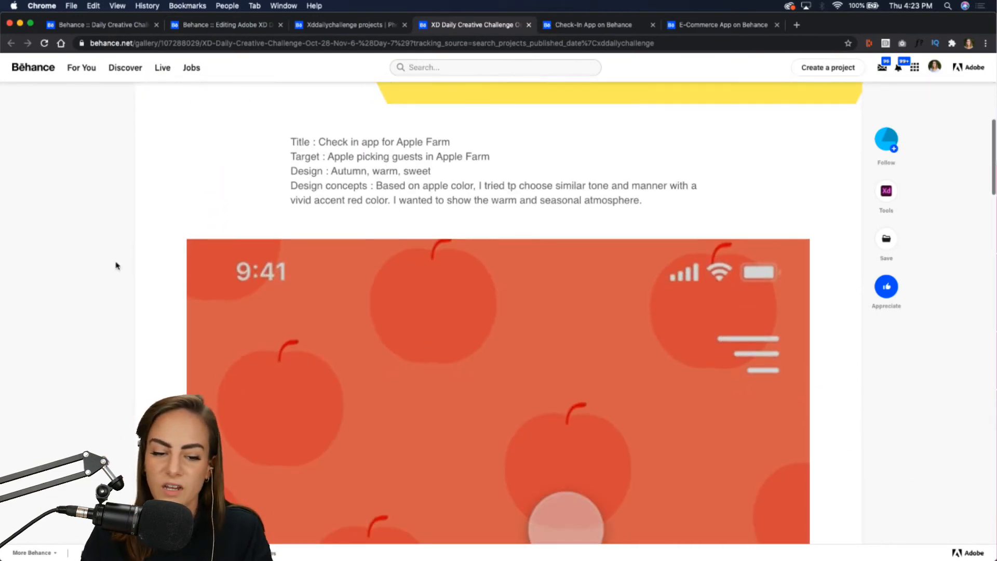
{"action": "scroll", "coordinate": [116, 266], "scroll_direction": "down", "scroll_amount": 10}
{"action": "scroll", "coordinate": [115, 265], "scroll_direction": "down", "scroll_amount": 2}
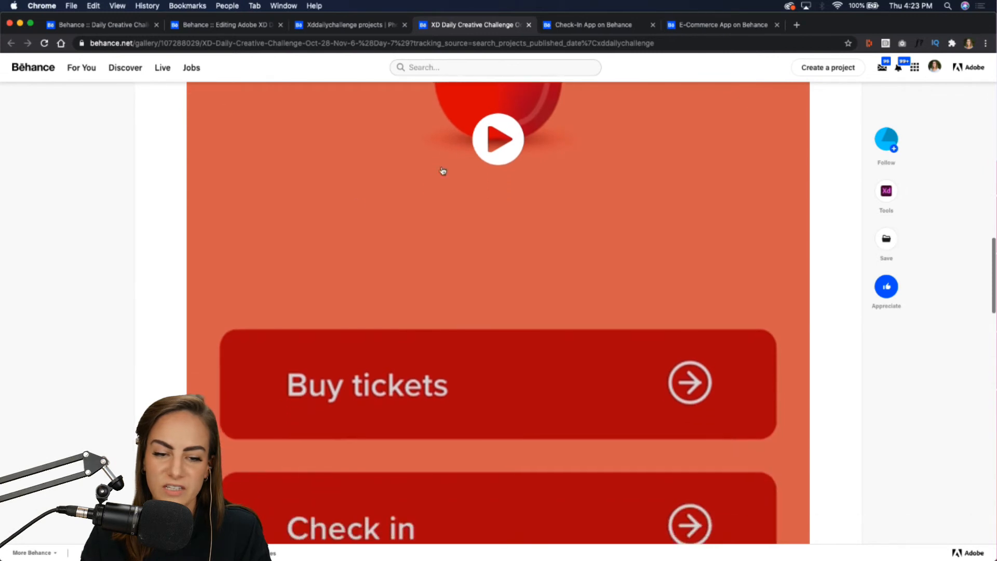
Step: Play the Apple Farm prototype video full screen from its beginning, exit full screen and return to the project's start
{"action": "left_click", "coordinate": [496, 139]}
{"action": "scroll", "coordinate": [574, 504], "scroll_direction": "down", "scroll_amount": 3}
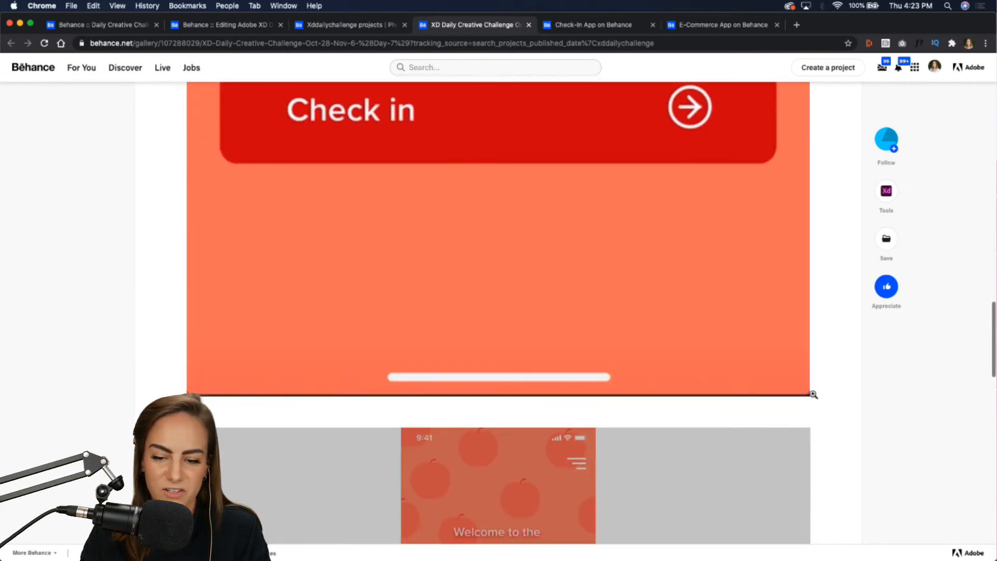
{"action": "left_click", "coordinate": [798, 386]}
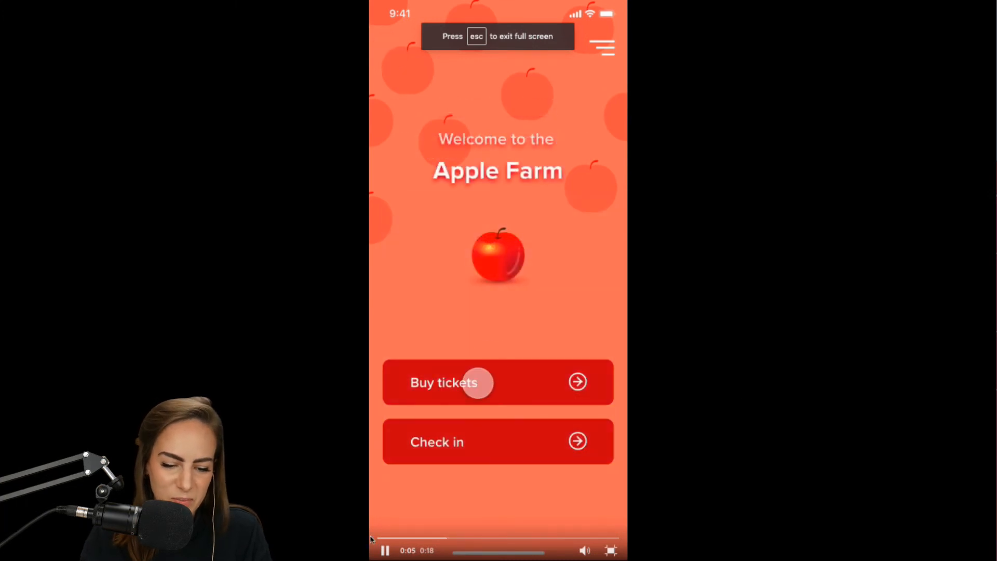
{"action": "left_click", "coordinate": [376, 540]}
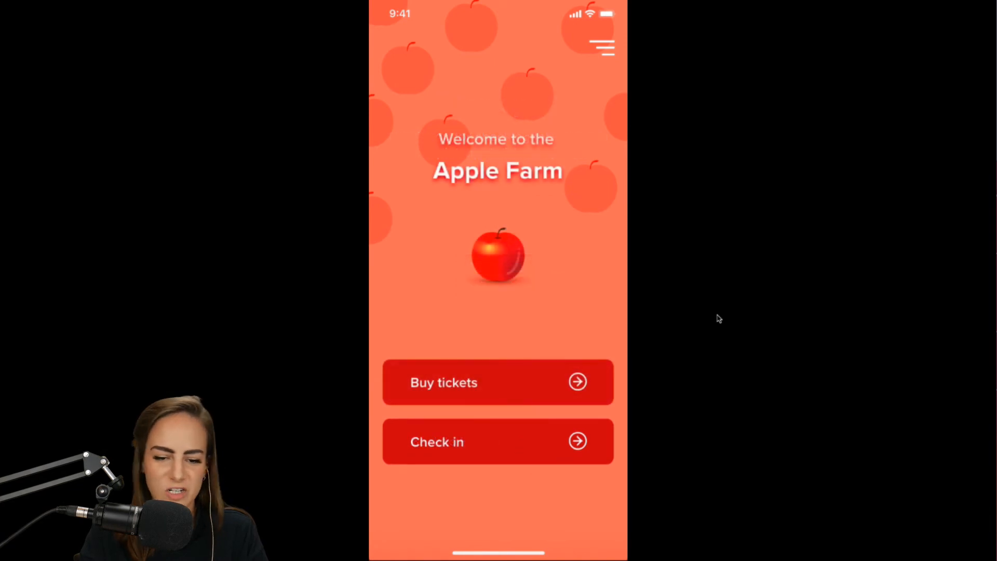
{"action": "key", "text": "Escape"}
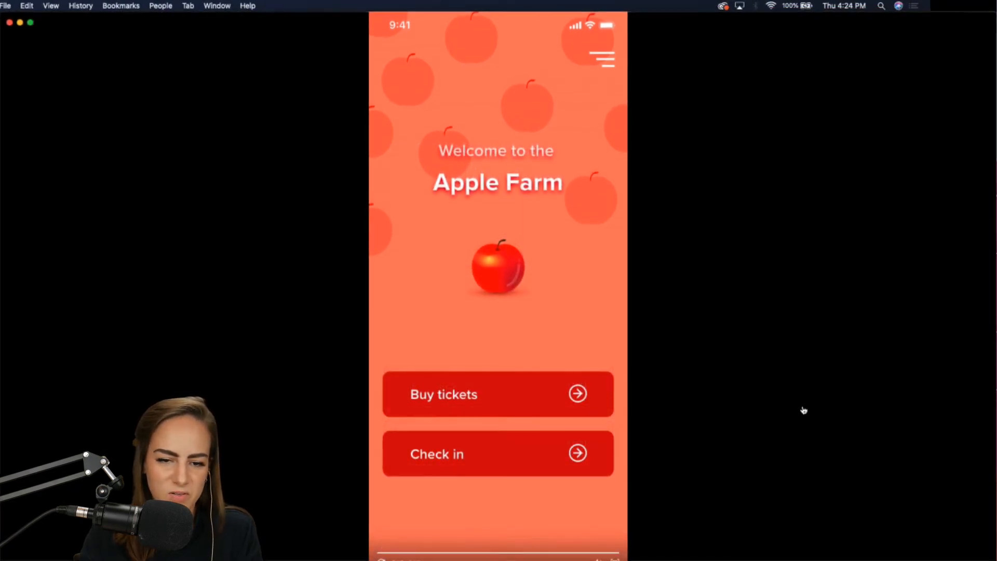
{"action": "scroll", "coordinate": [827, 409], "scroll_direction": "up", "scroll_amount": 15}
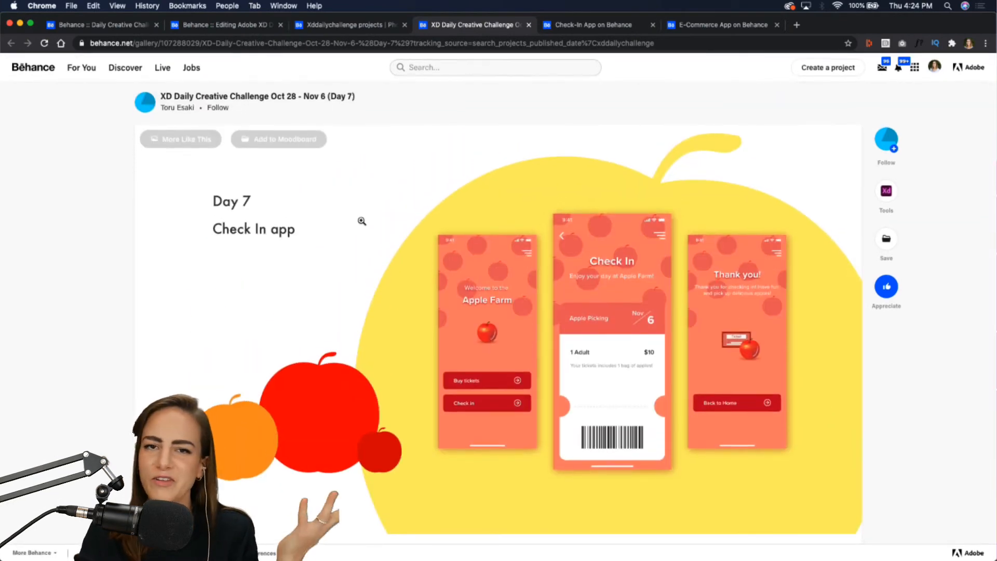
Step: Open the Check-In App project, look over its screens and watch its prototype video in full screen
{"action": "left_click", "coordinate": [609, 26]}
{"action": "scroll", "coordinate": [648, 201], "scroll_direction": "down", "scroll_amount": 10}
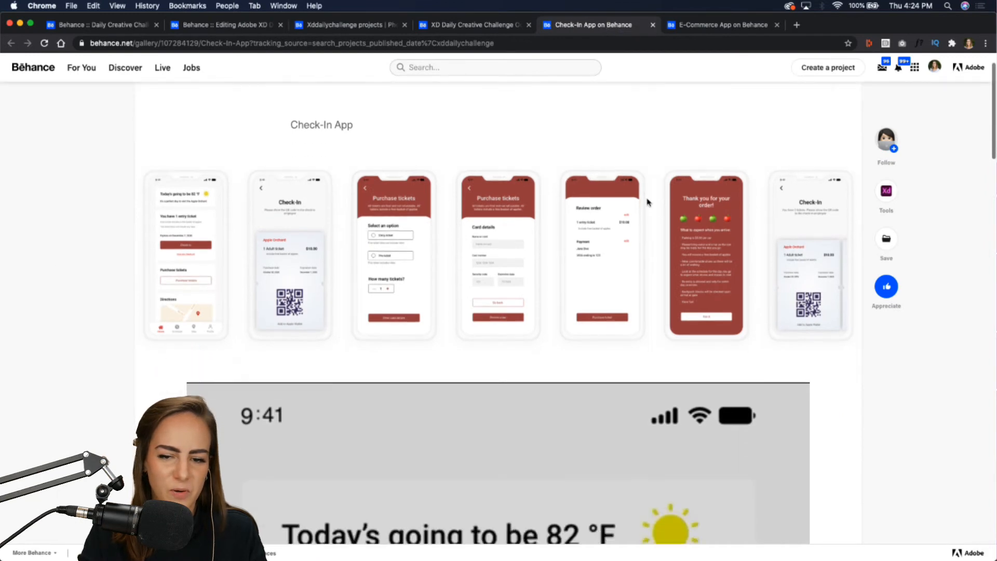
{"action": "scroll", "coordinate": [796, 329], "scroll_direction": "down", "scroll_amount": 10}
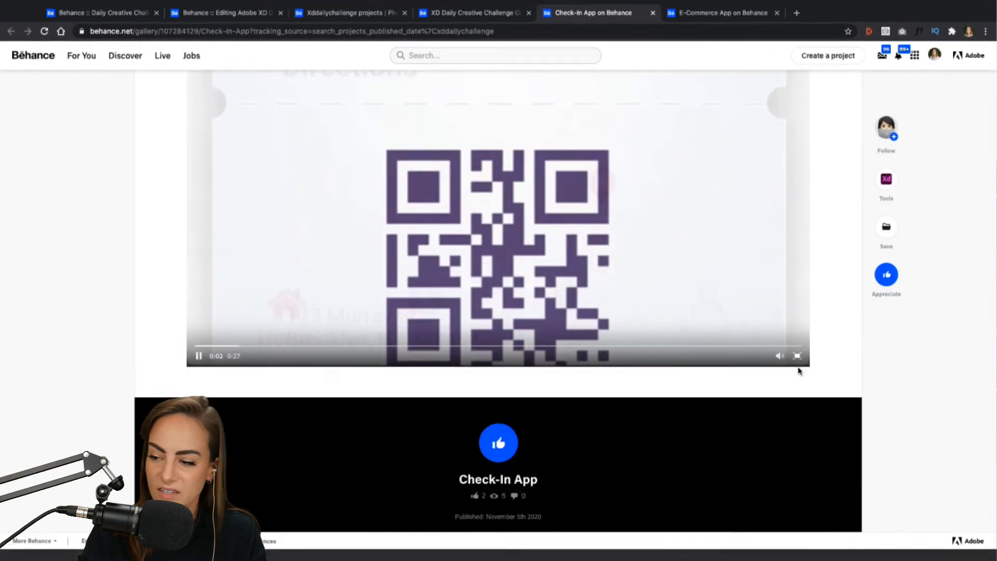
{"action": "left_click", "coordinate": [799, 370]}
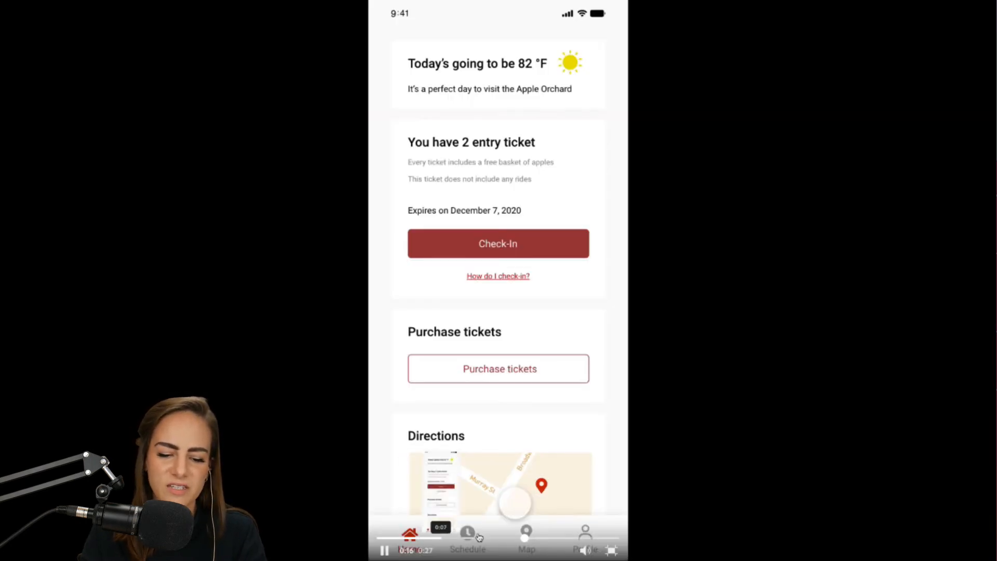
Step: Skip ahead in the Check-In App prototype video, exit full screen at its end and return to the project's start
{"action": "left_click", "coordinate": [509, 540]}
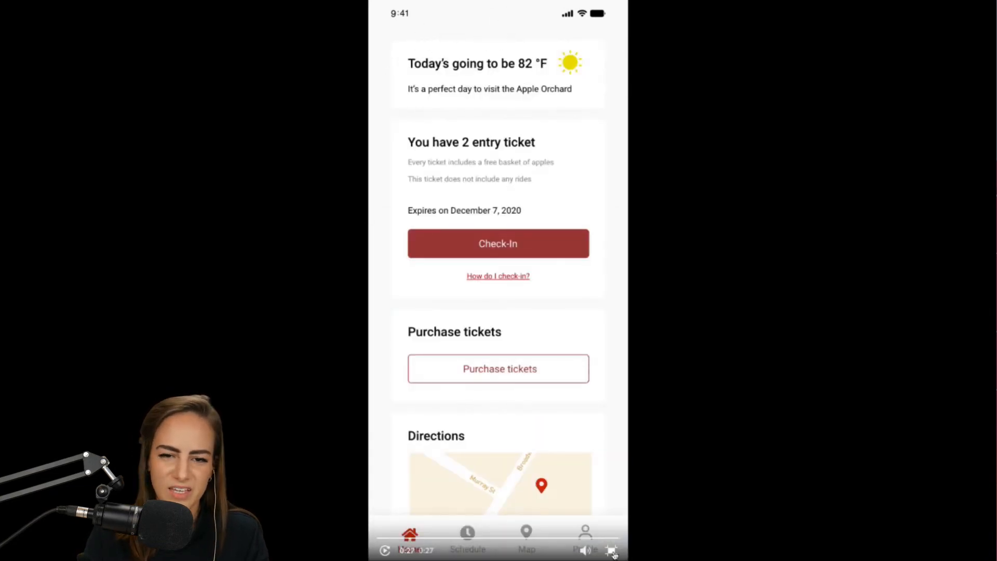
{"action": "left_click", "coordinate": [611, 550]}
{"action": "scroll", "coordinate": [790, 377], "scroll_direction": "up", "scroll_amount": 15}
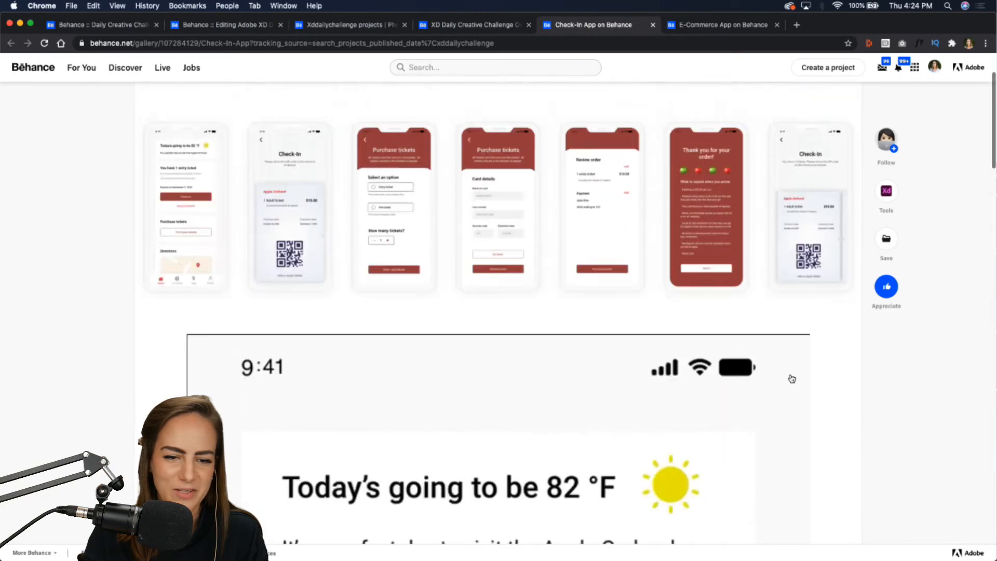
{"action": "scroll", "coordinate": [792, 378], "scroll_direction": "up", "scroll_amount": 3}
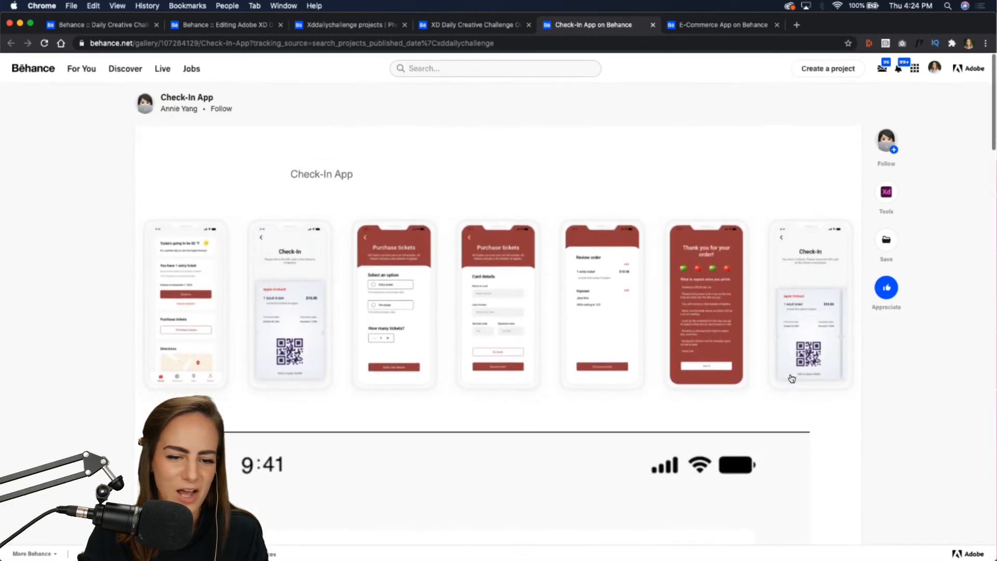
Step: Switch to the E-Commerce App project and examine its challenge prompt, Day 3 cover image and app screens down to the prototype video
{"action": "left_click", "coordinate": [746, 28]}
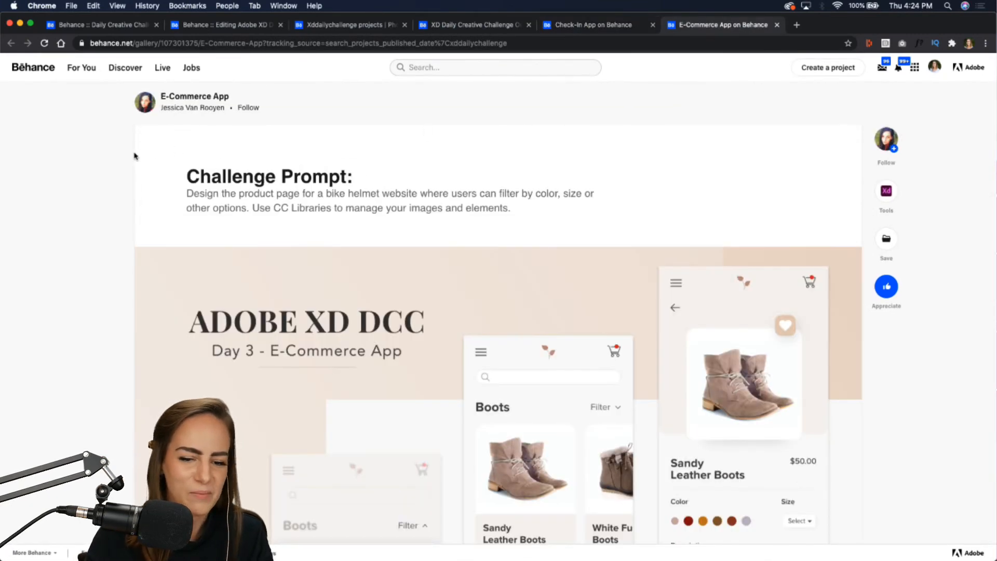
{"action": "scroll", "coordinate": [134, 156], "scroll_direction": "down", "scroll_amount": 2}
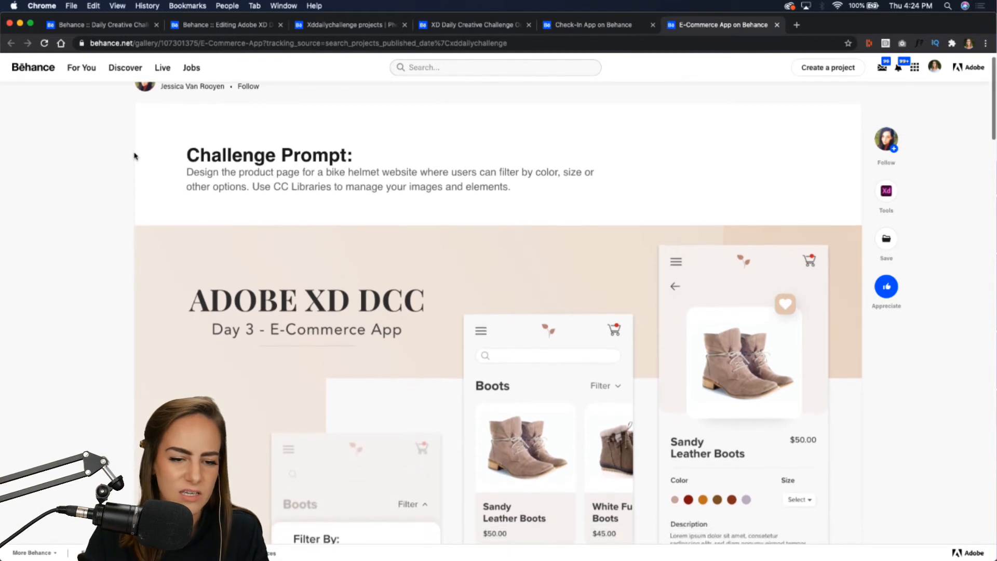
{"action": "scroll", "coordinate": [134, 156], "scroll_direction": "down", "scroll_amount": 10}
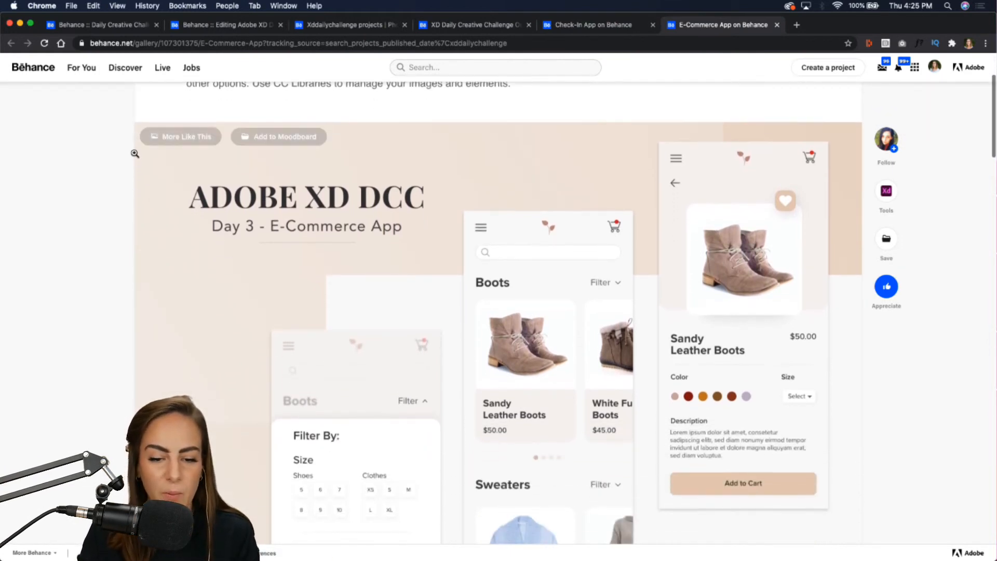
{"action": "scroll", "coordinate": [135, 153], "scroll_direction": "down", "scroll_amount": 15}
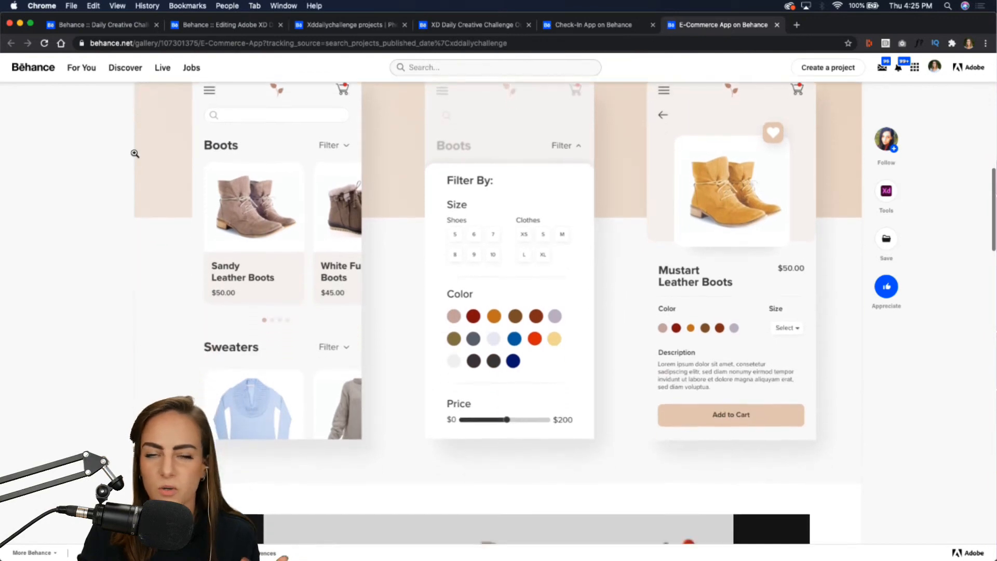
{"action": "scroll", "coordinate": [145, 154], "scroll_direction": "down", "scroll_amount": 10}
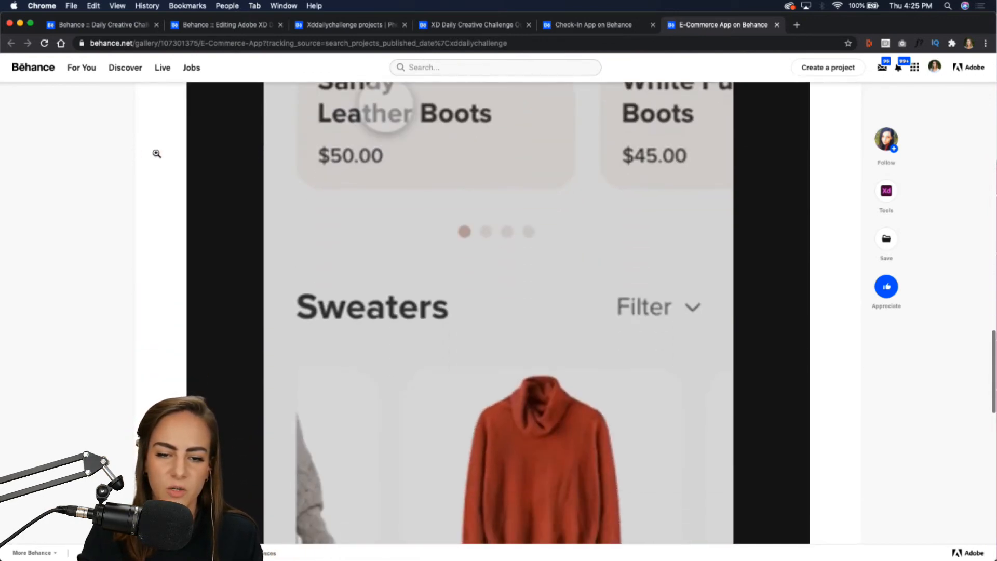
Step: Watch the E-Commerce App prototype video in full screen and pause it on the Lavendar Leather Boots product page
{"action": "scroll", "coordinate": [494, 147], "scroll_direction": "up", "scroll_amount": 2}
{"action": "scroll", "coordinate": [632, 229], "scroll_direction": "down", "scroll_amount": 4}
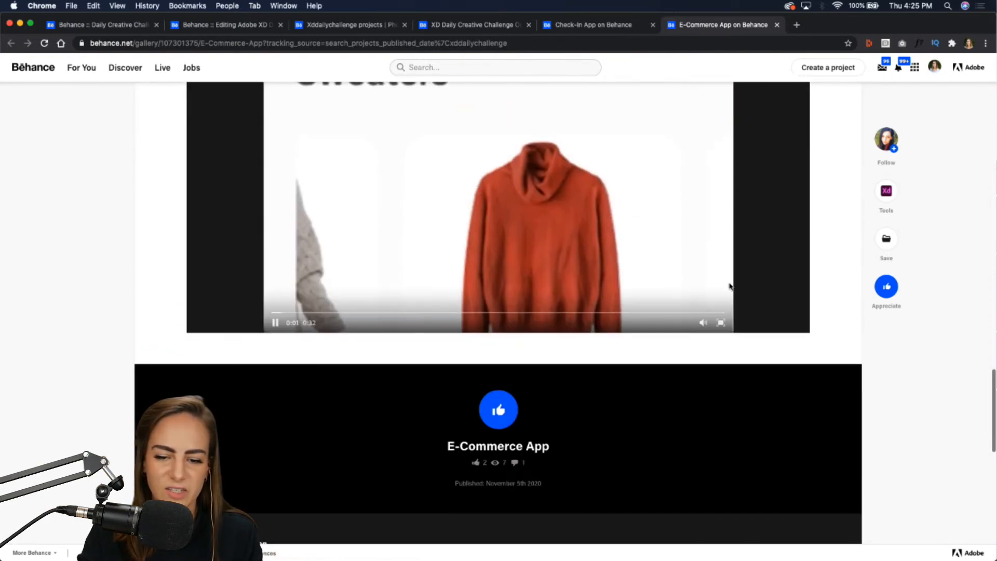
{"action": "left_click", "coordinate": [722, 323]}
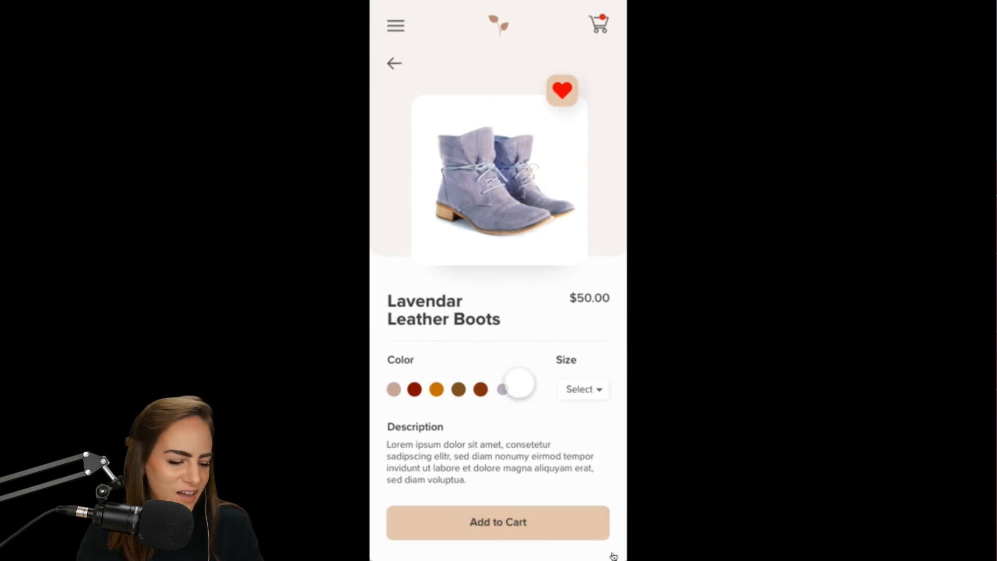
{"action": "key", "text": "space"}
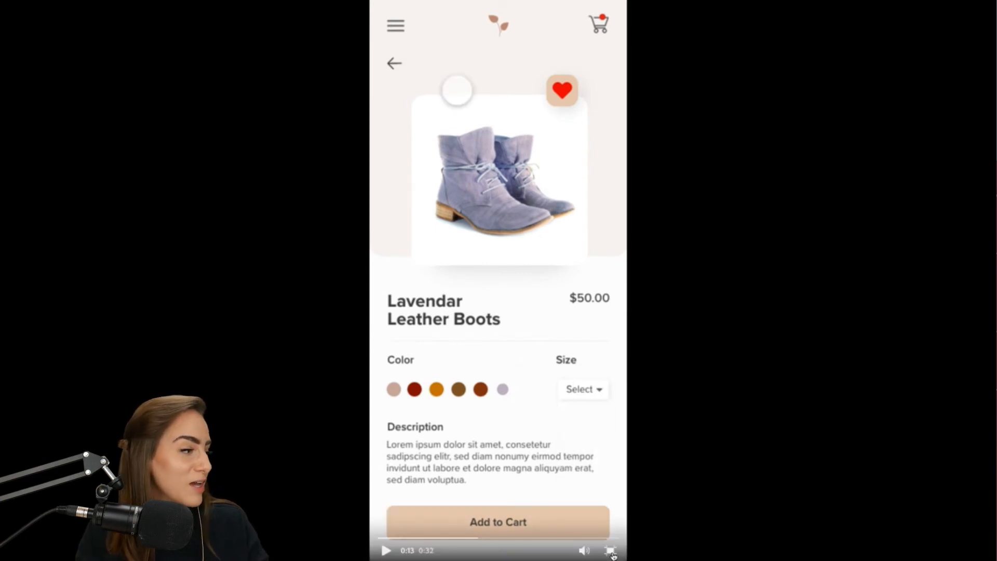